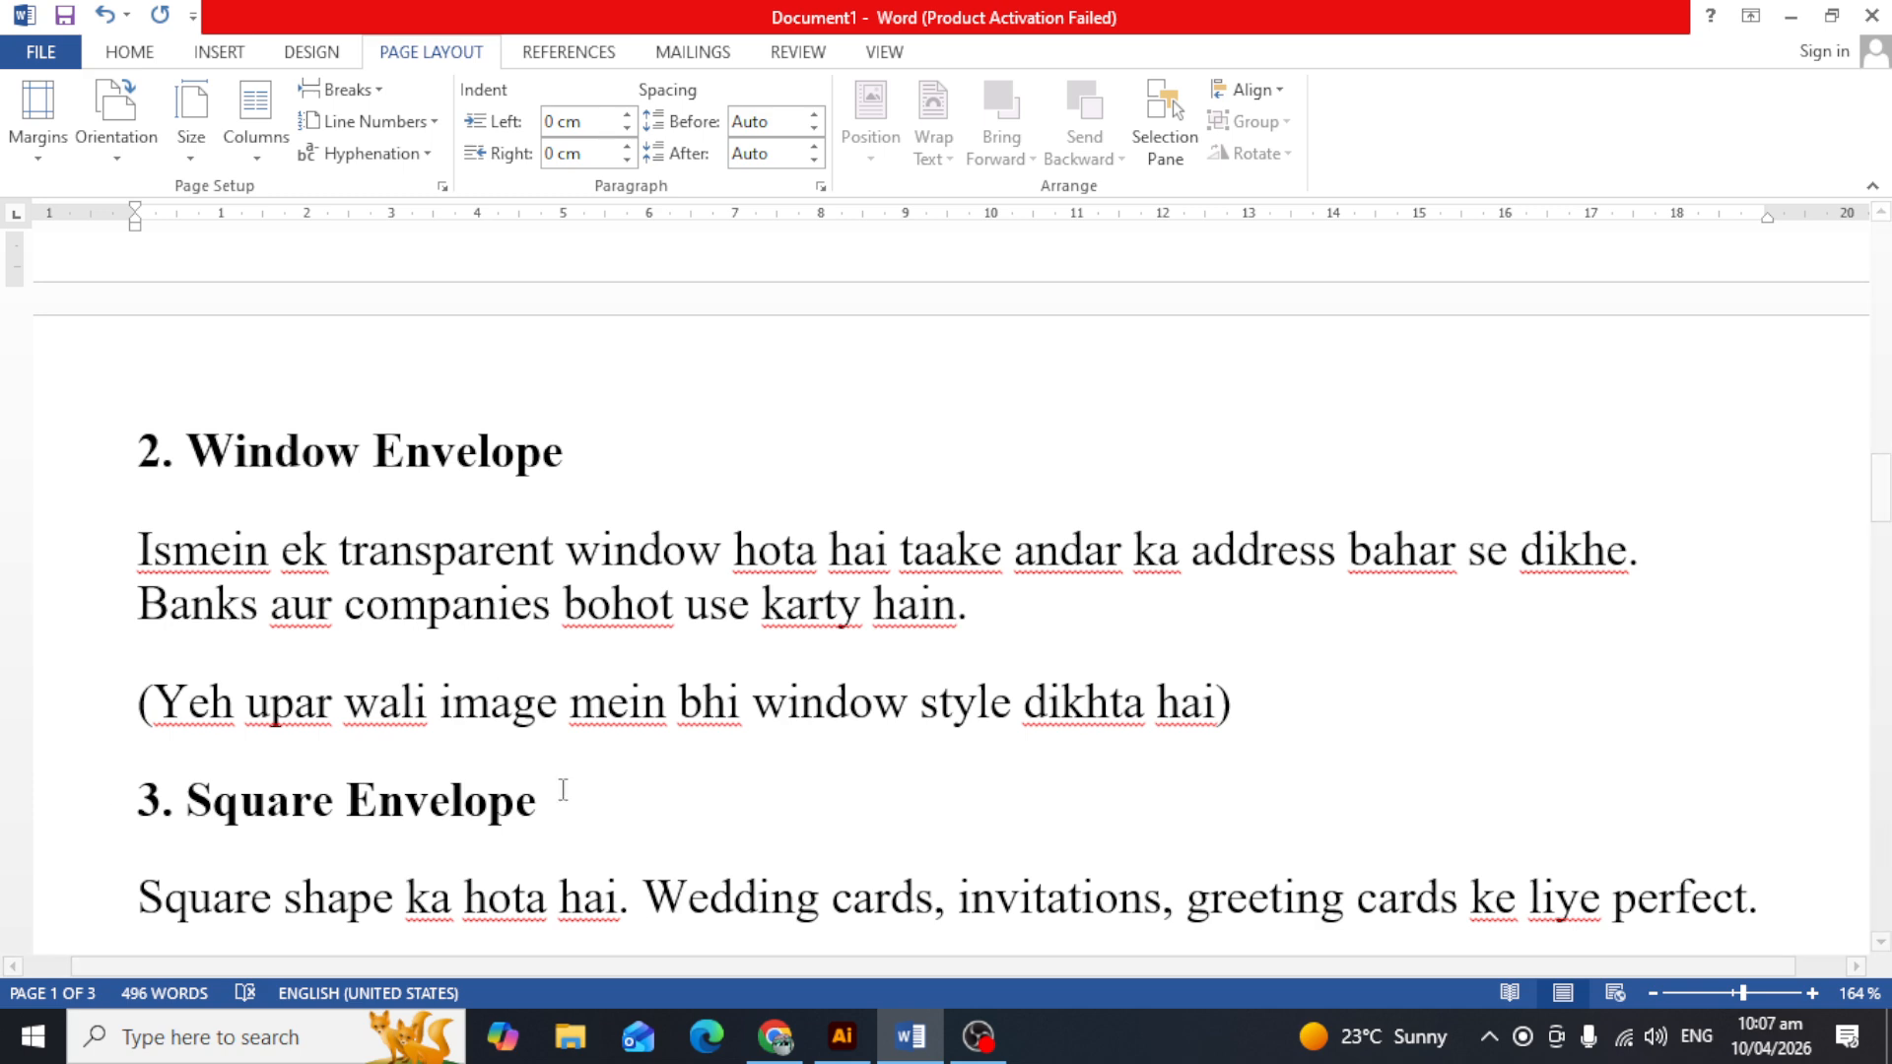
Step: Switch to Chrome and preview Wikipedia's windowed envelope photo from the window envelope image results
click(775, 1036)
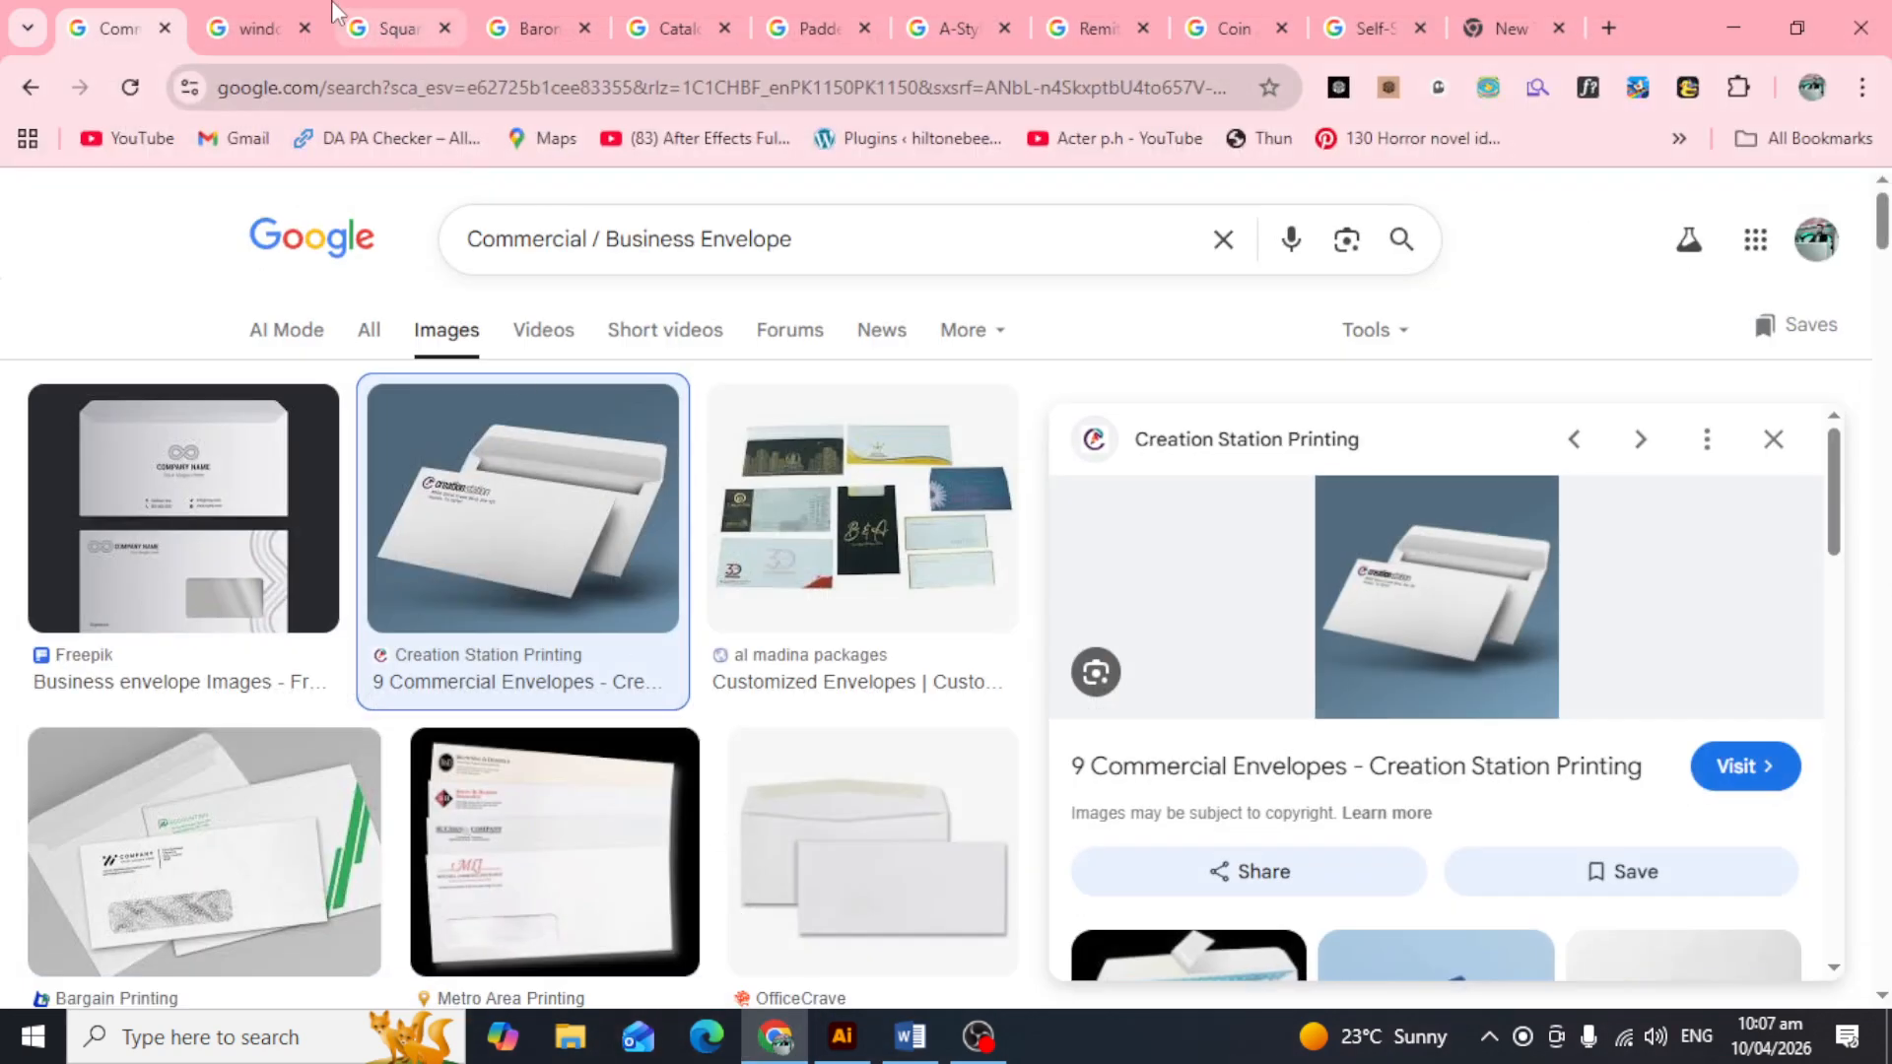
click(254, 27)
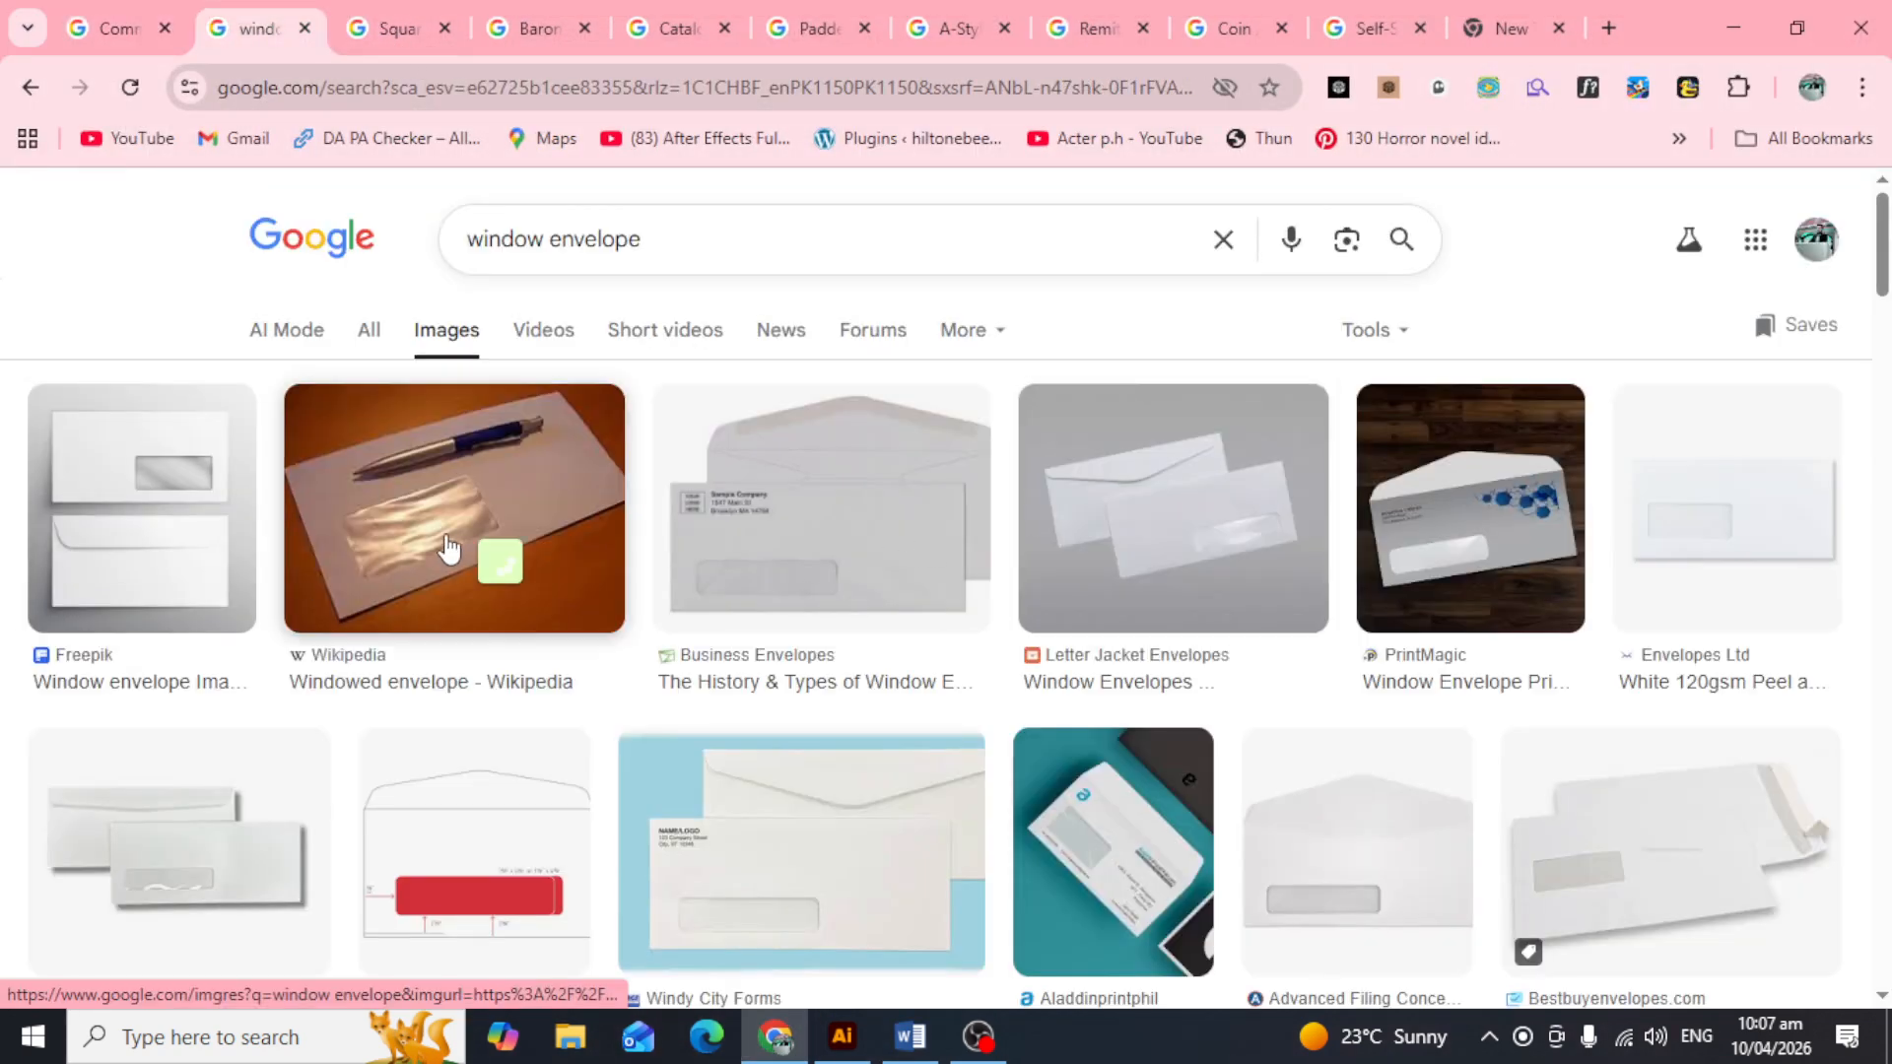
click(449, 552)
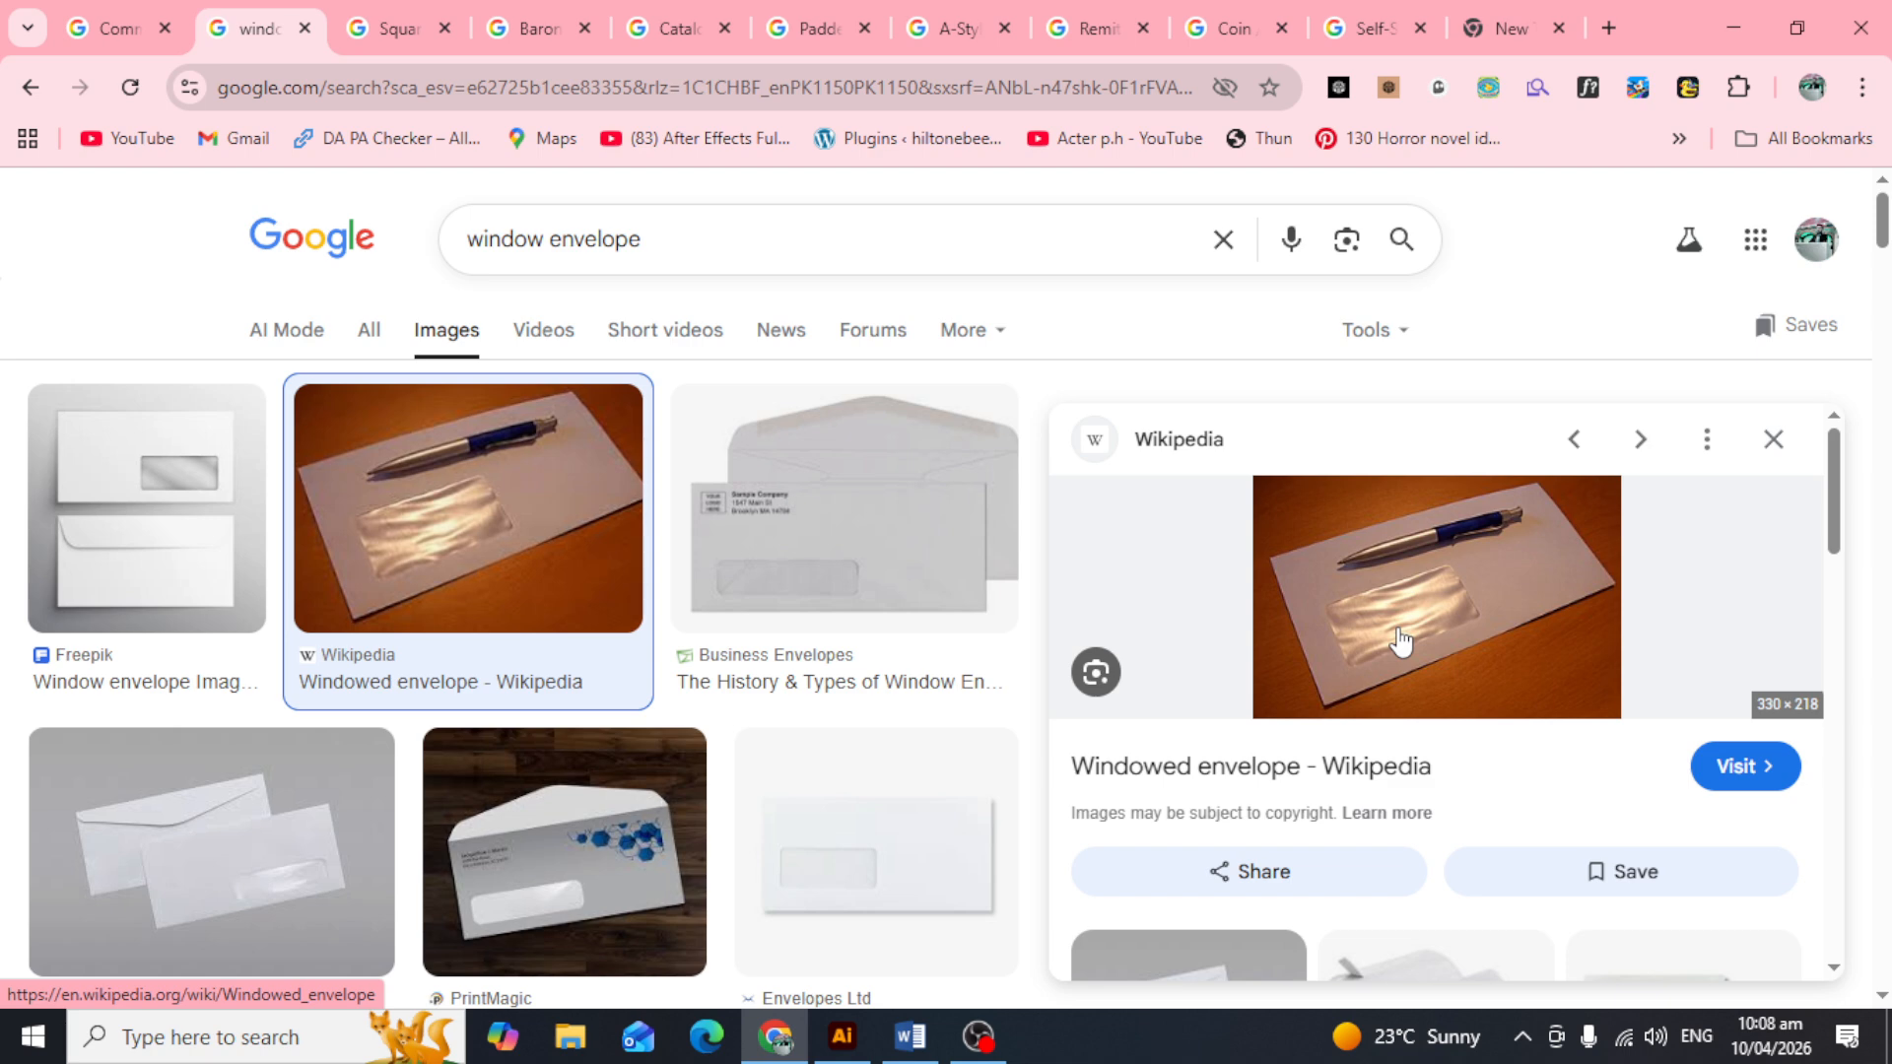
Step: Read the Square Envelope section in Word, and preview Lifafay.pk's Envelope Design 187 from the Square Envelope image results in Chrome
click(909, 1036)
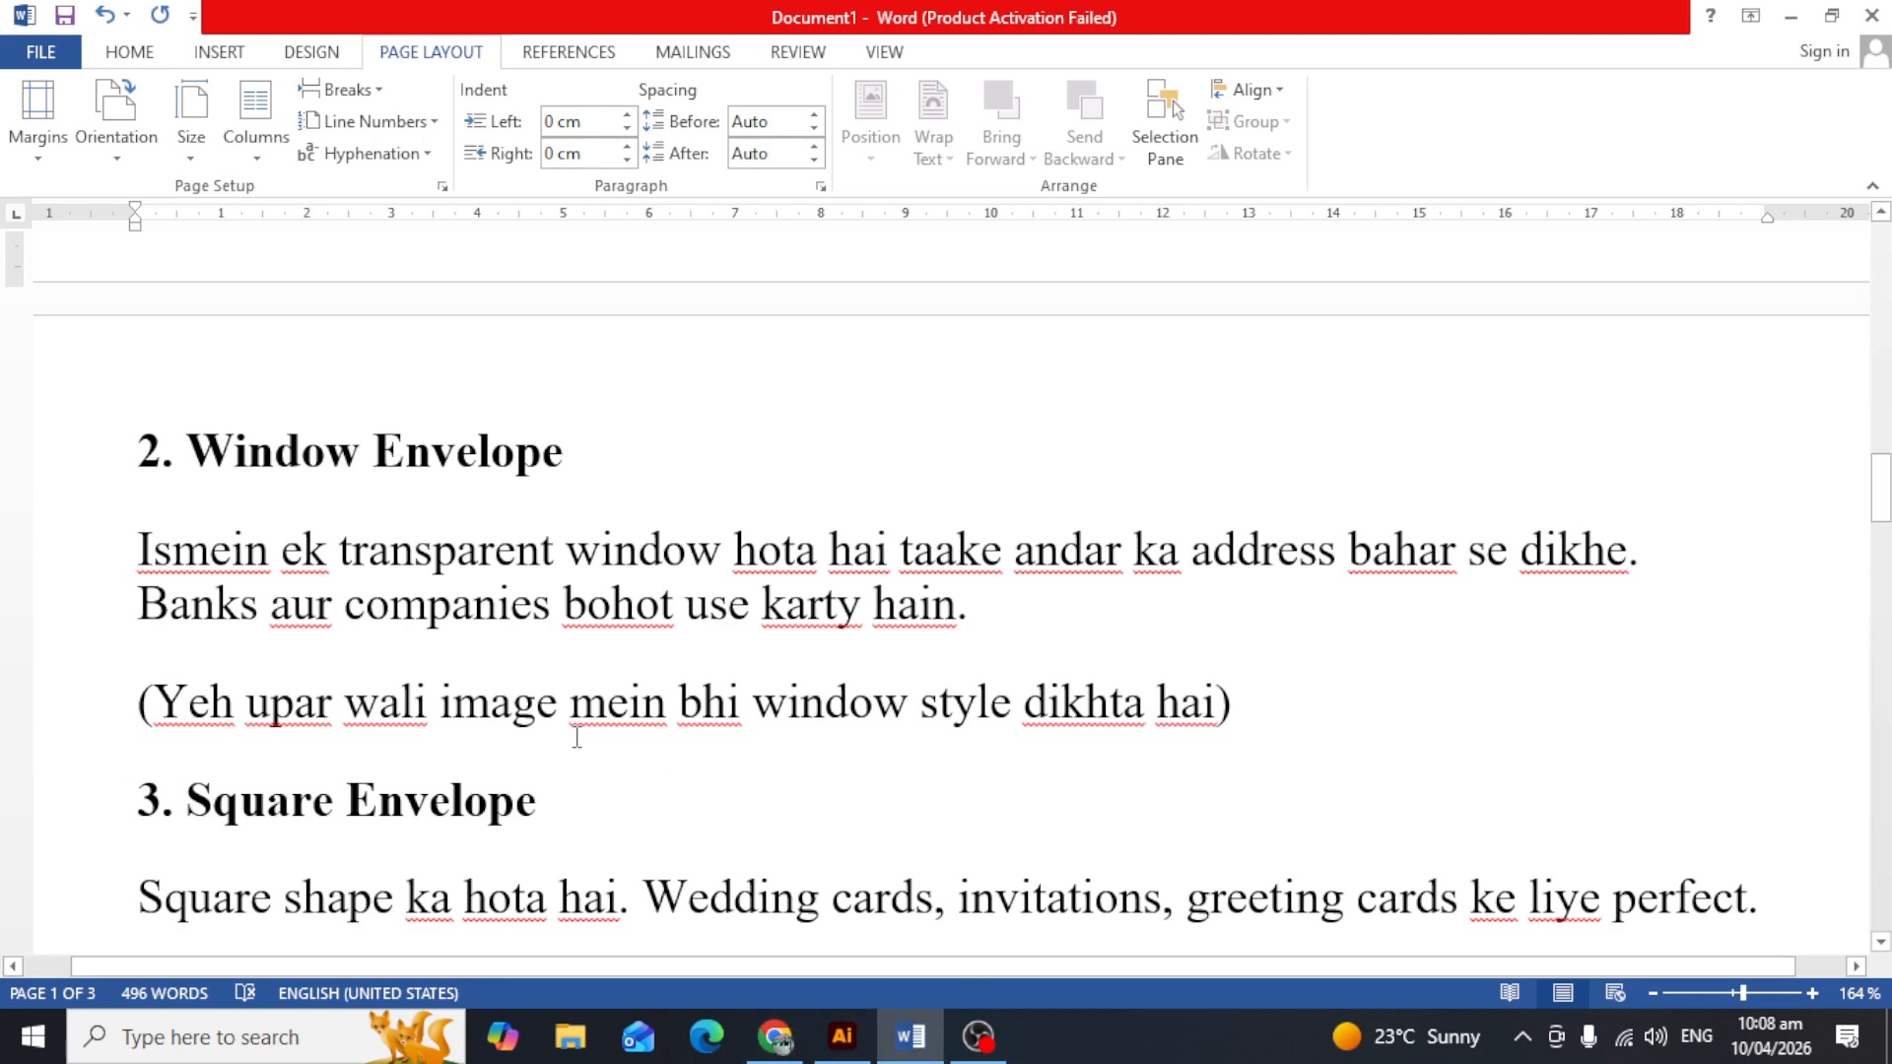
scroll(576, 736, down, 3)
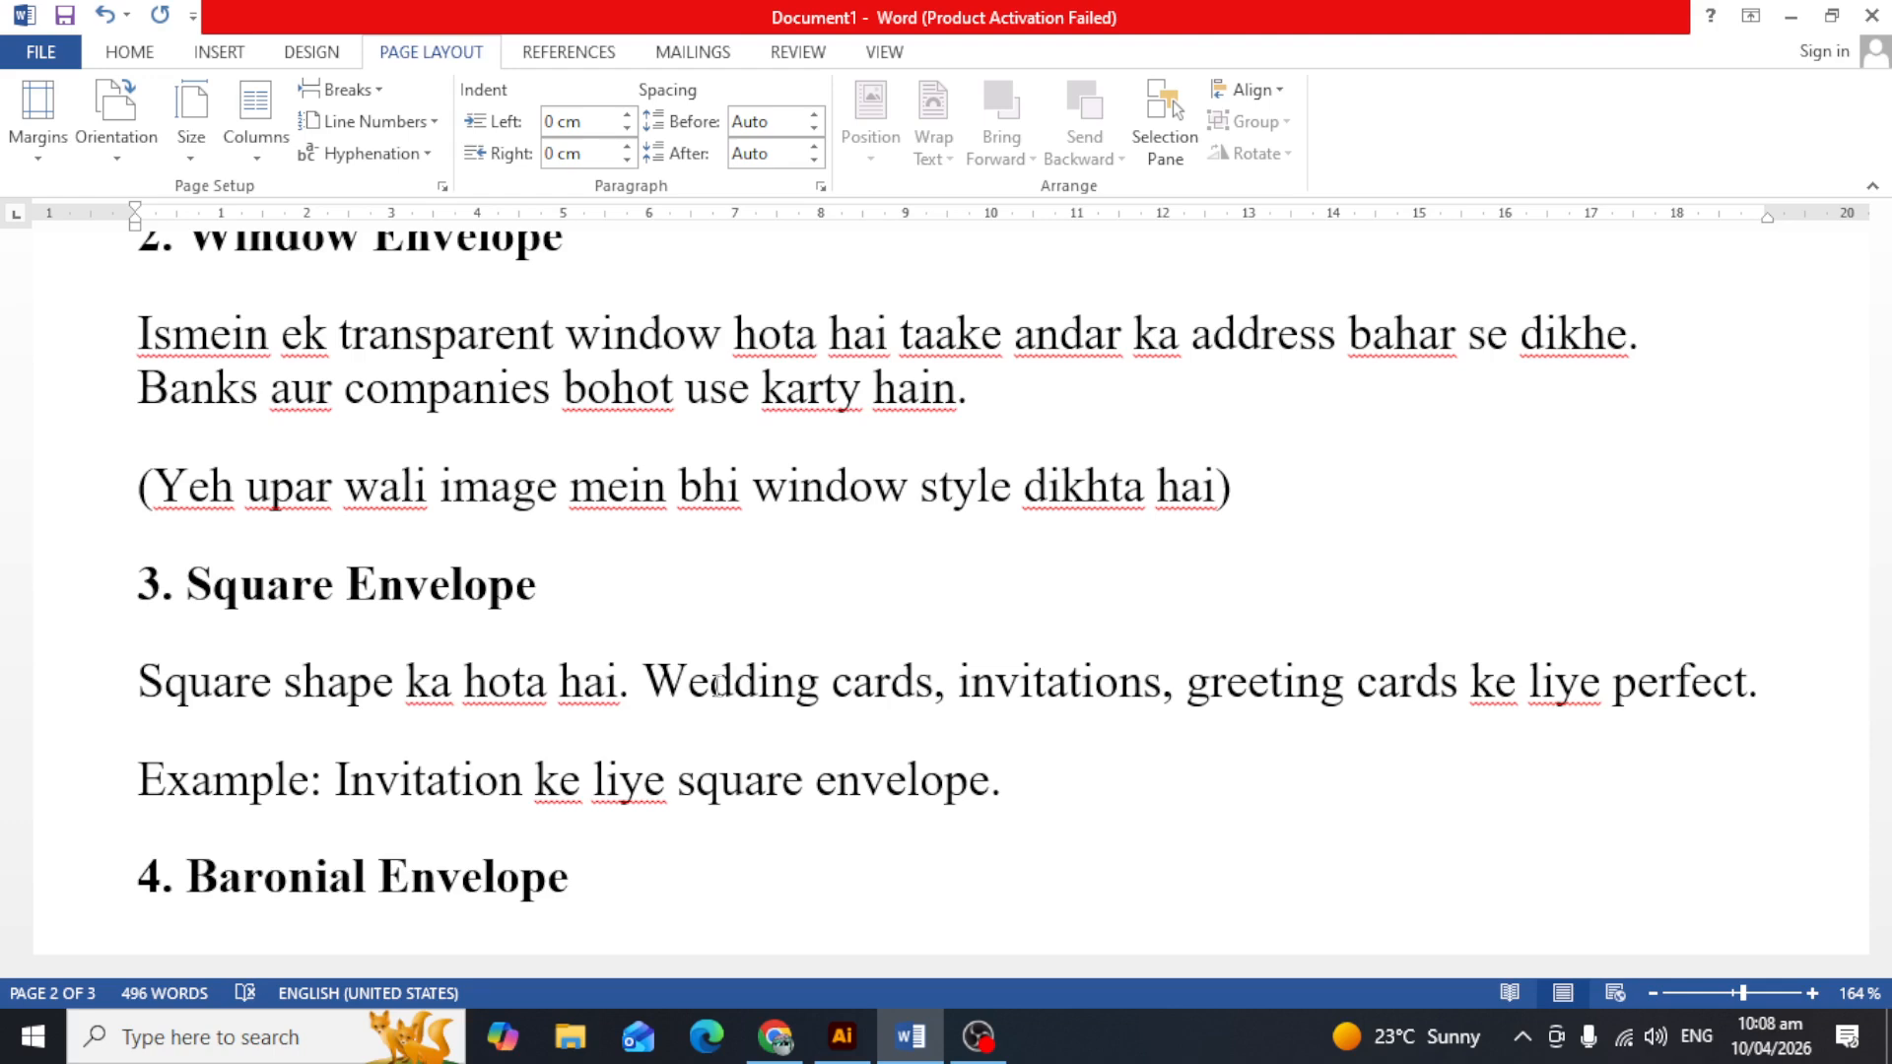
click(775, 1036)
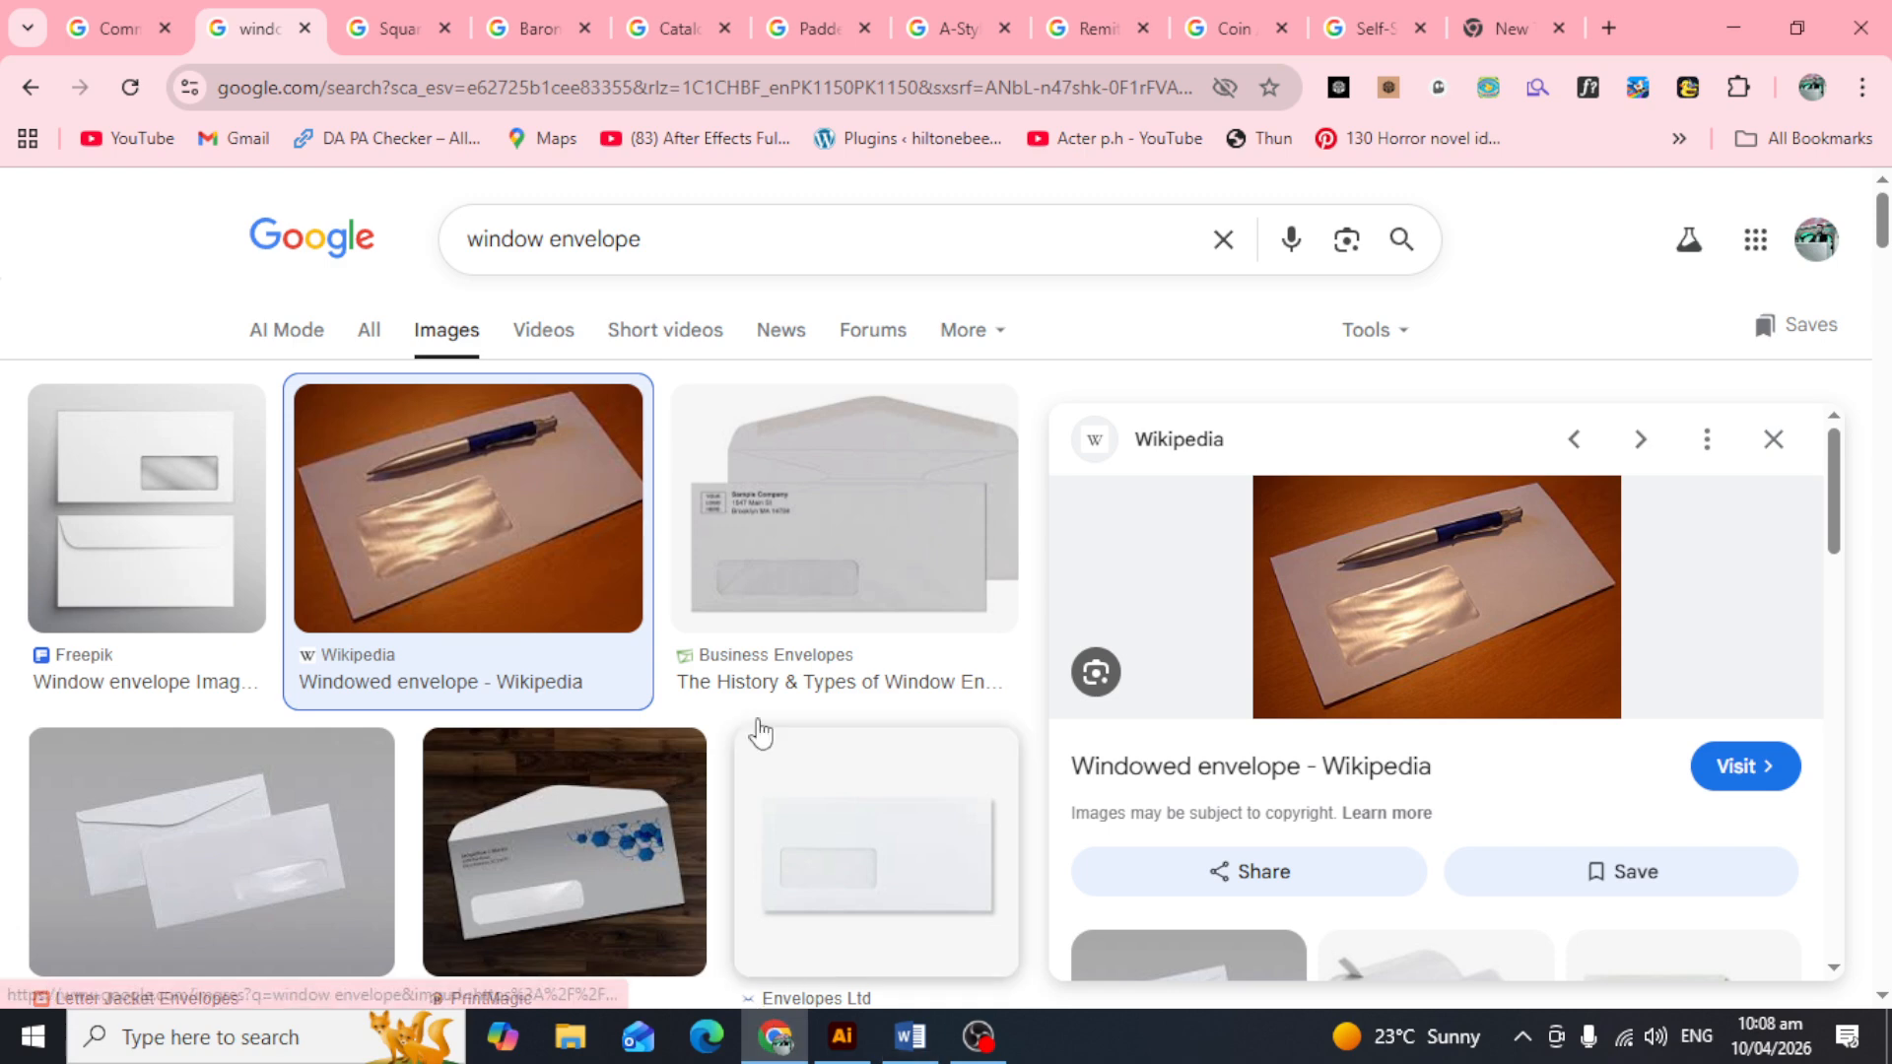
key(ctrl+Tab)
scroll(877, 606, up, 4)
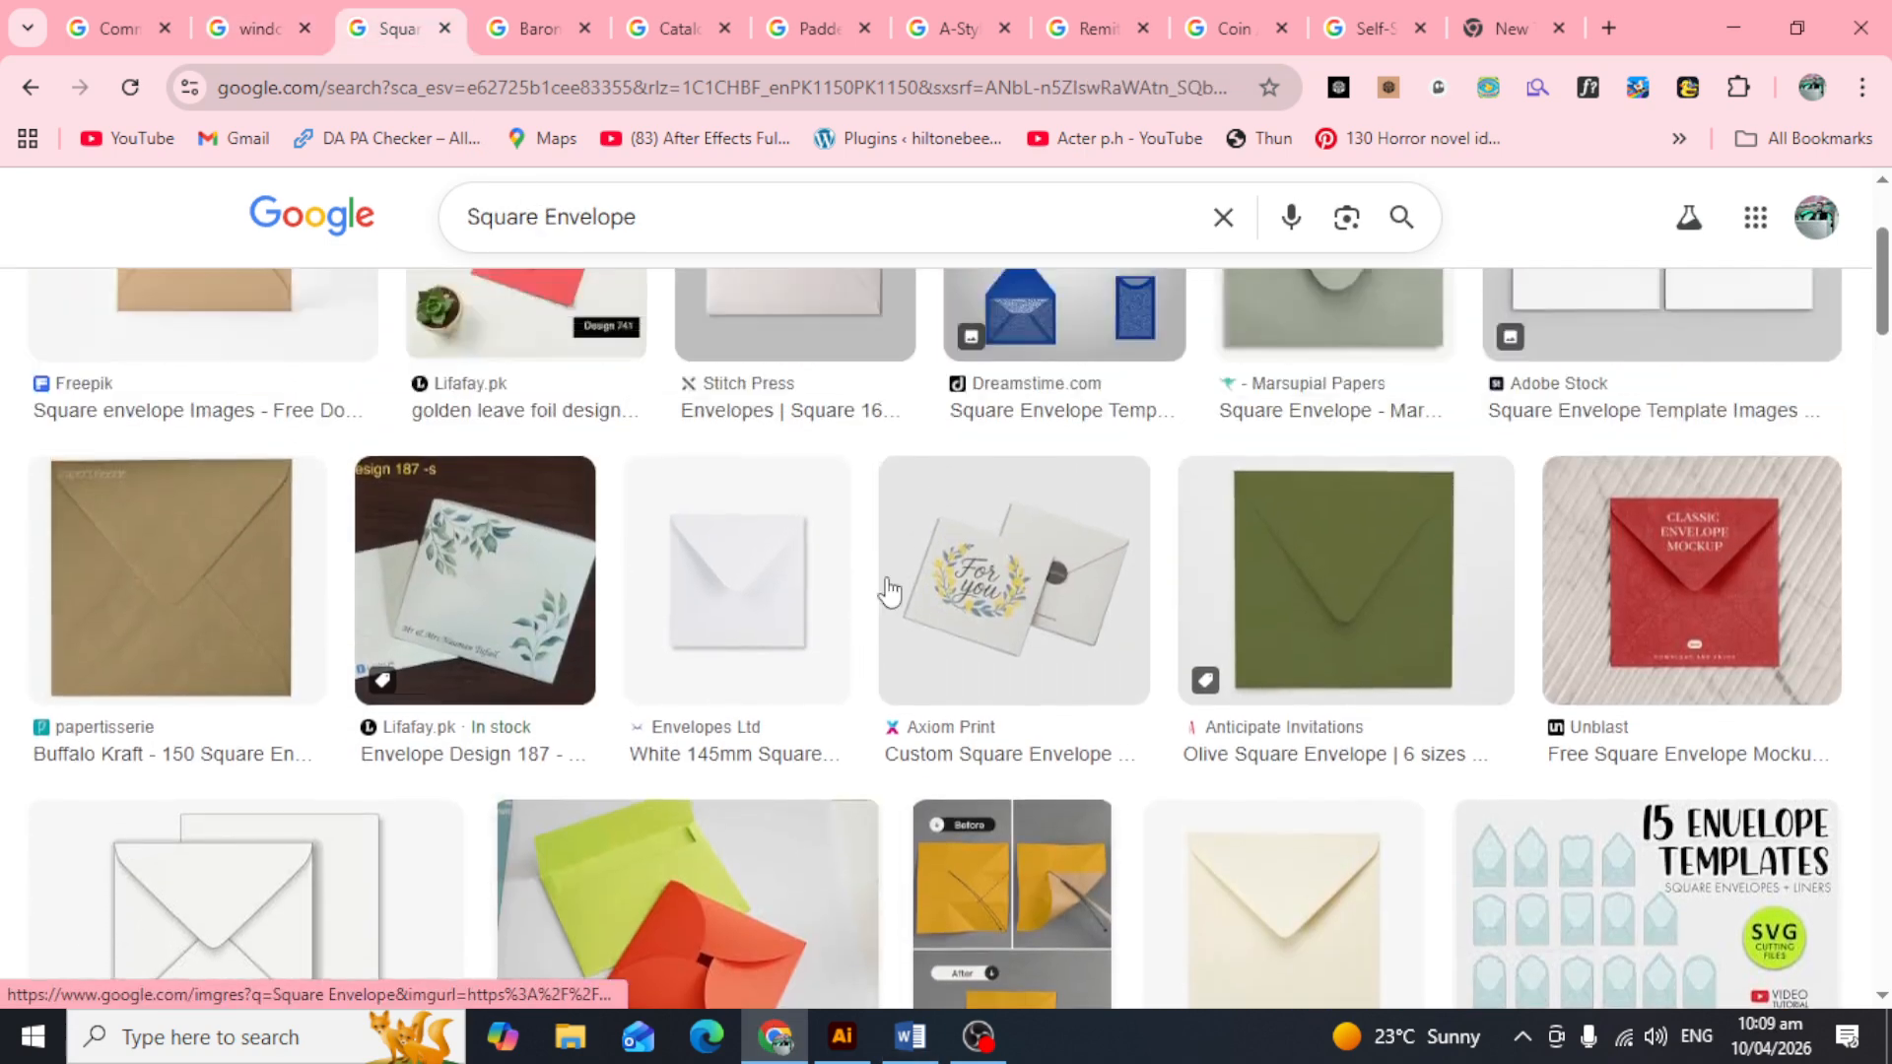
scroll(719, 634, up, 4)
click(458, 859)
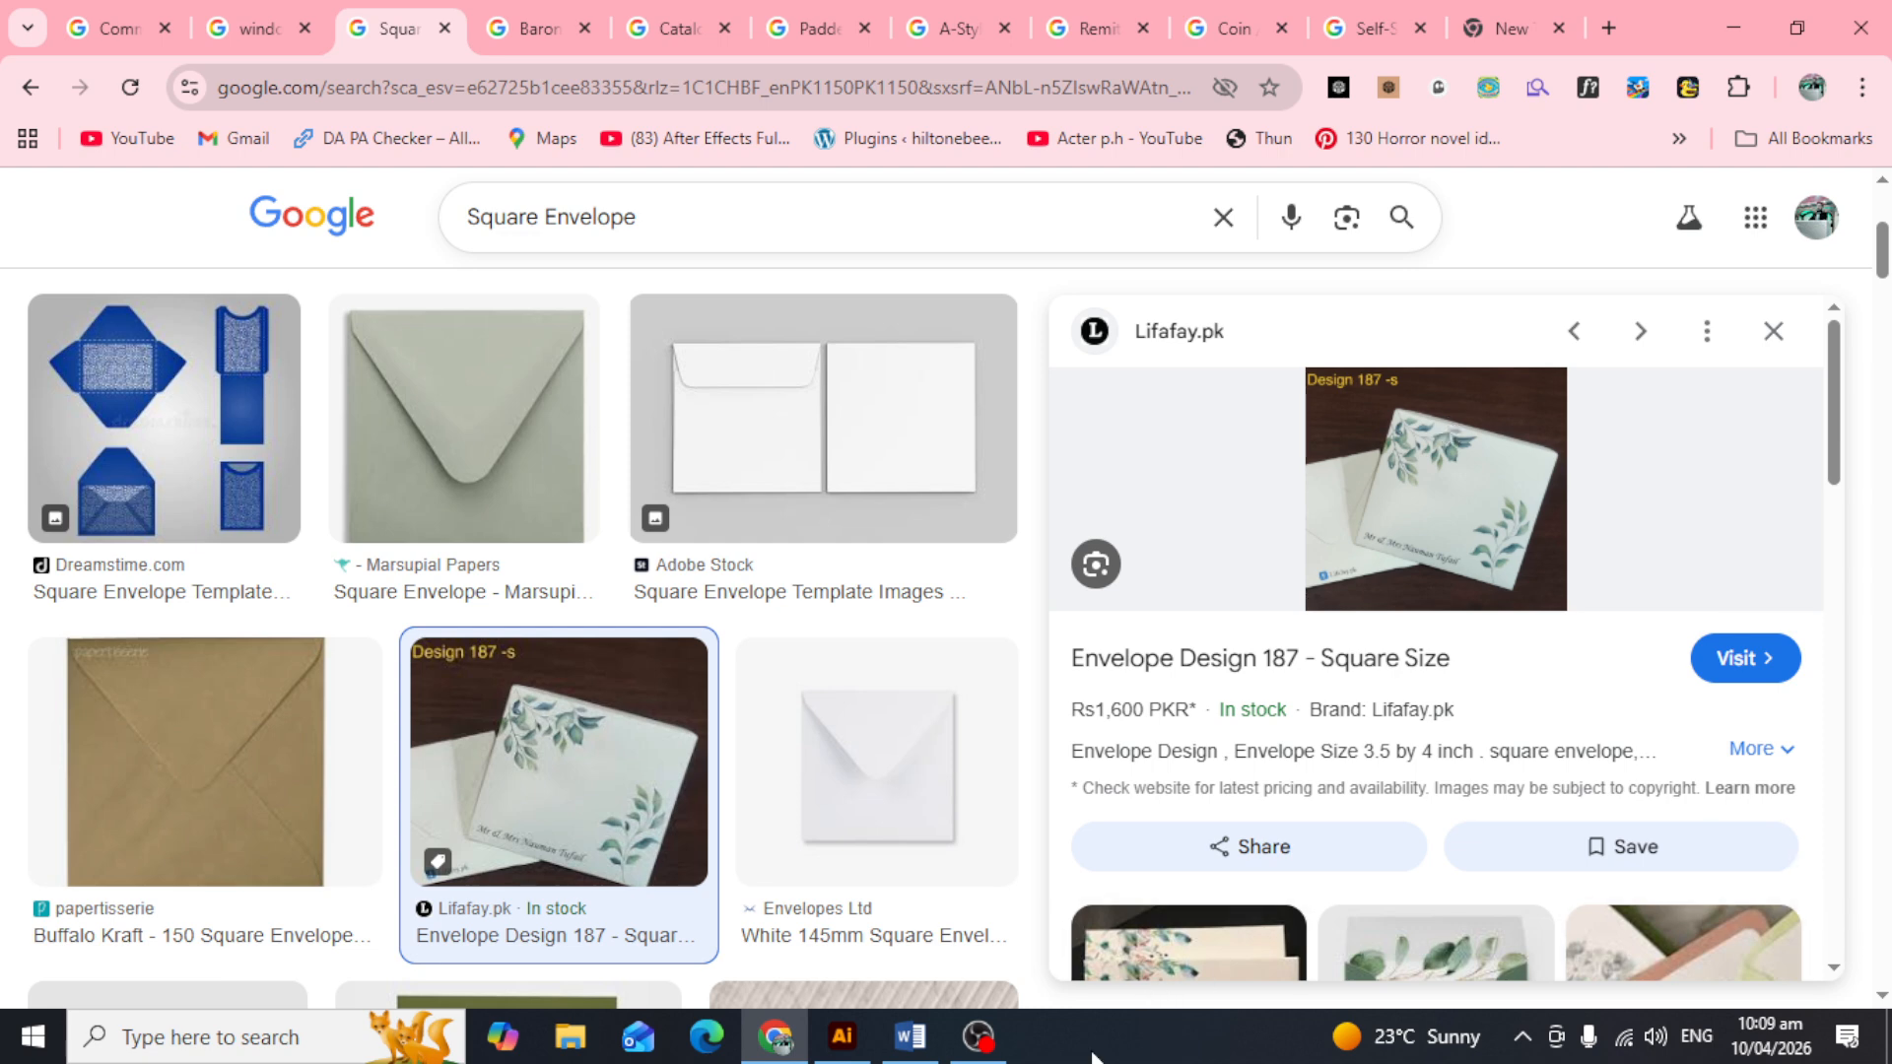
Step: Read the Baronial Envelope section in Word and look through the Baronial Envelope image results in Chrome
click(911, 1035)
scroll(446, 808, down, 3)
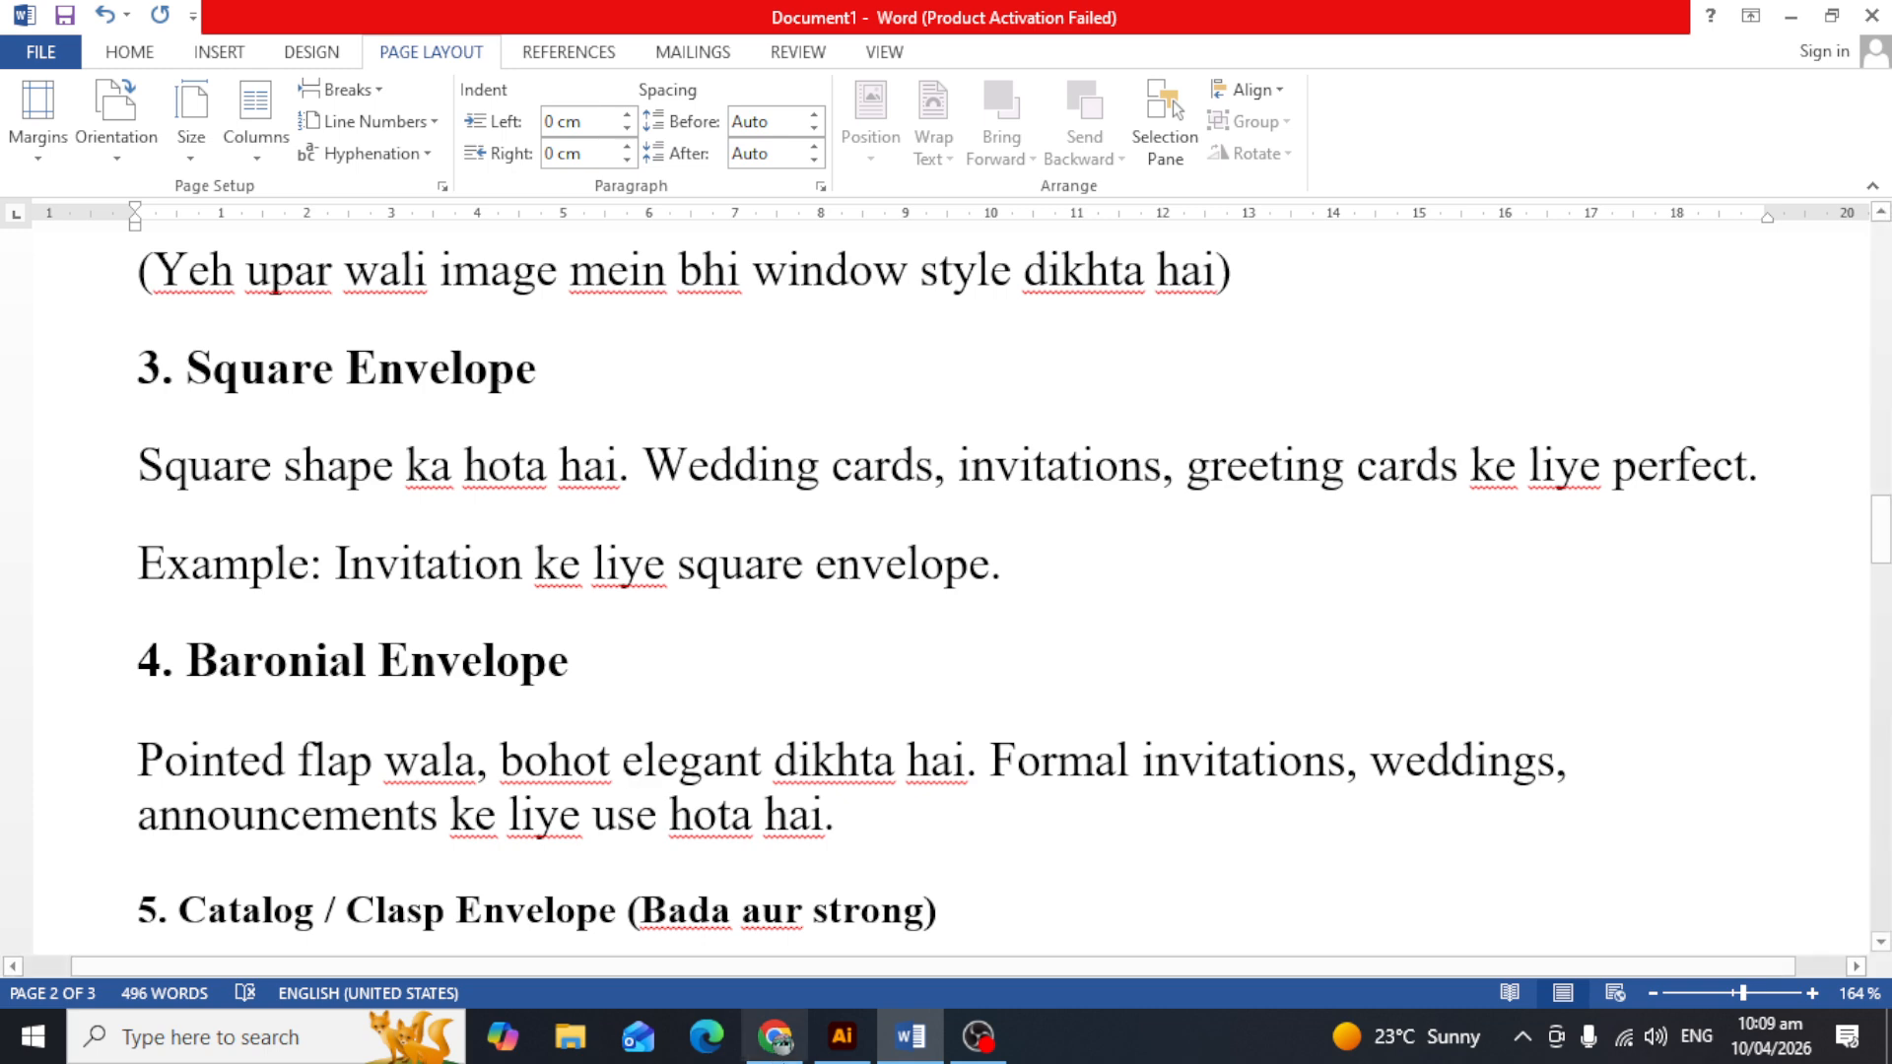
click(775, 1036)
click(599, 14)
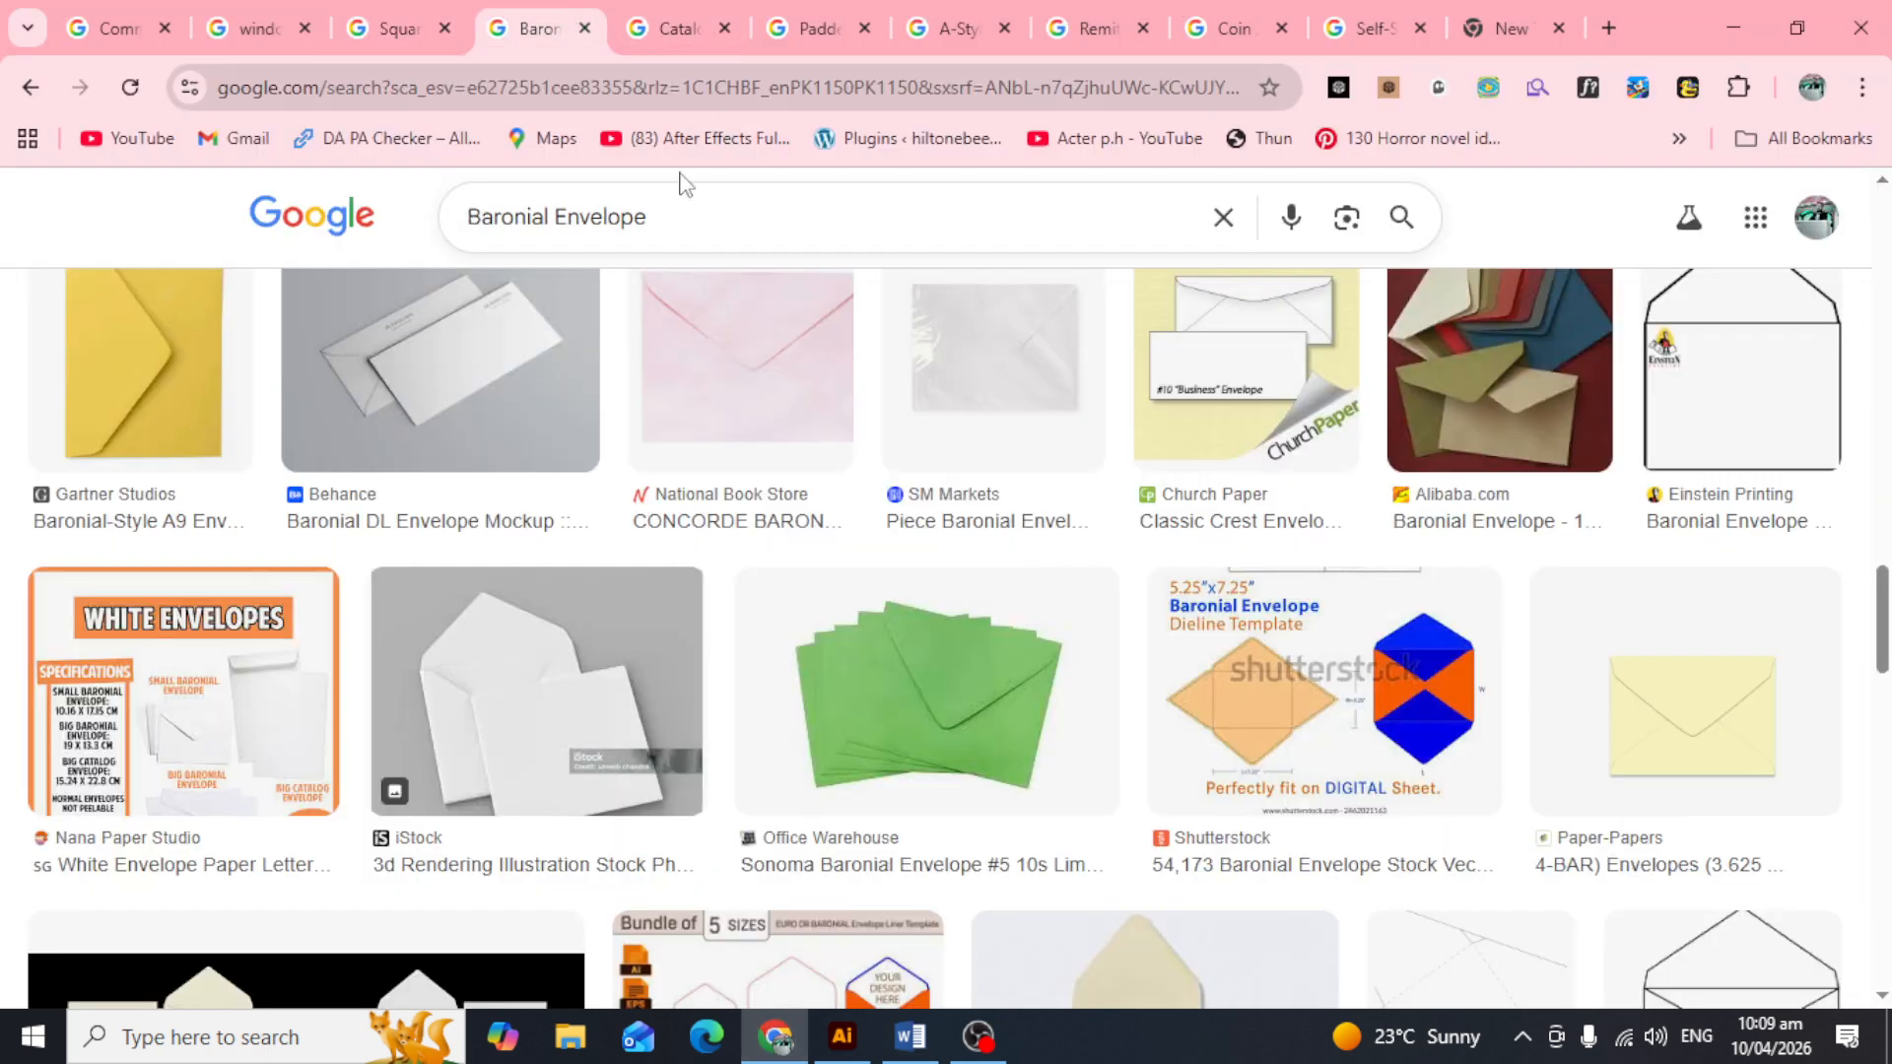
scroll(1360, 528, up, 4)
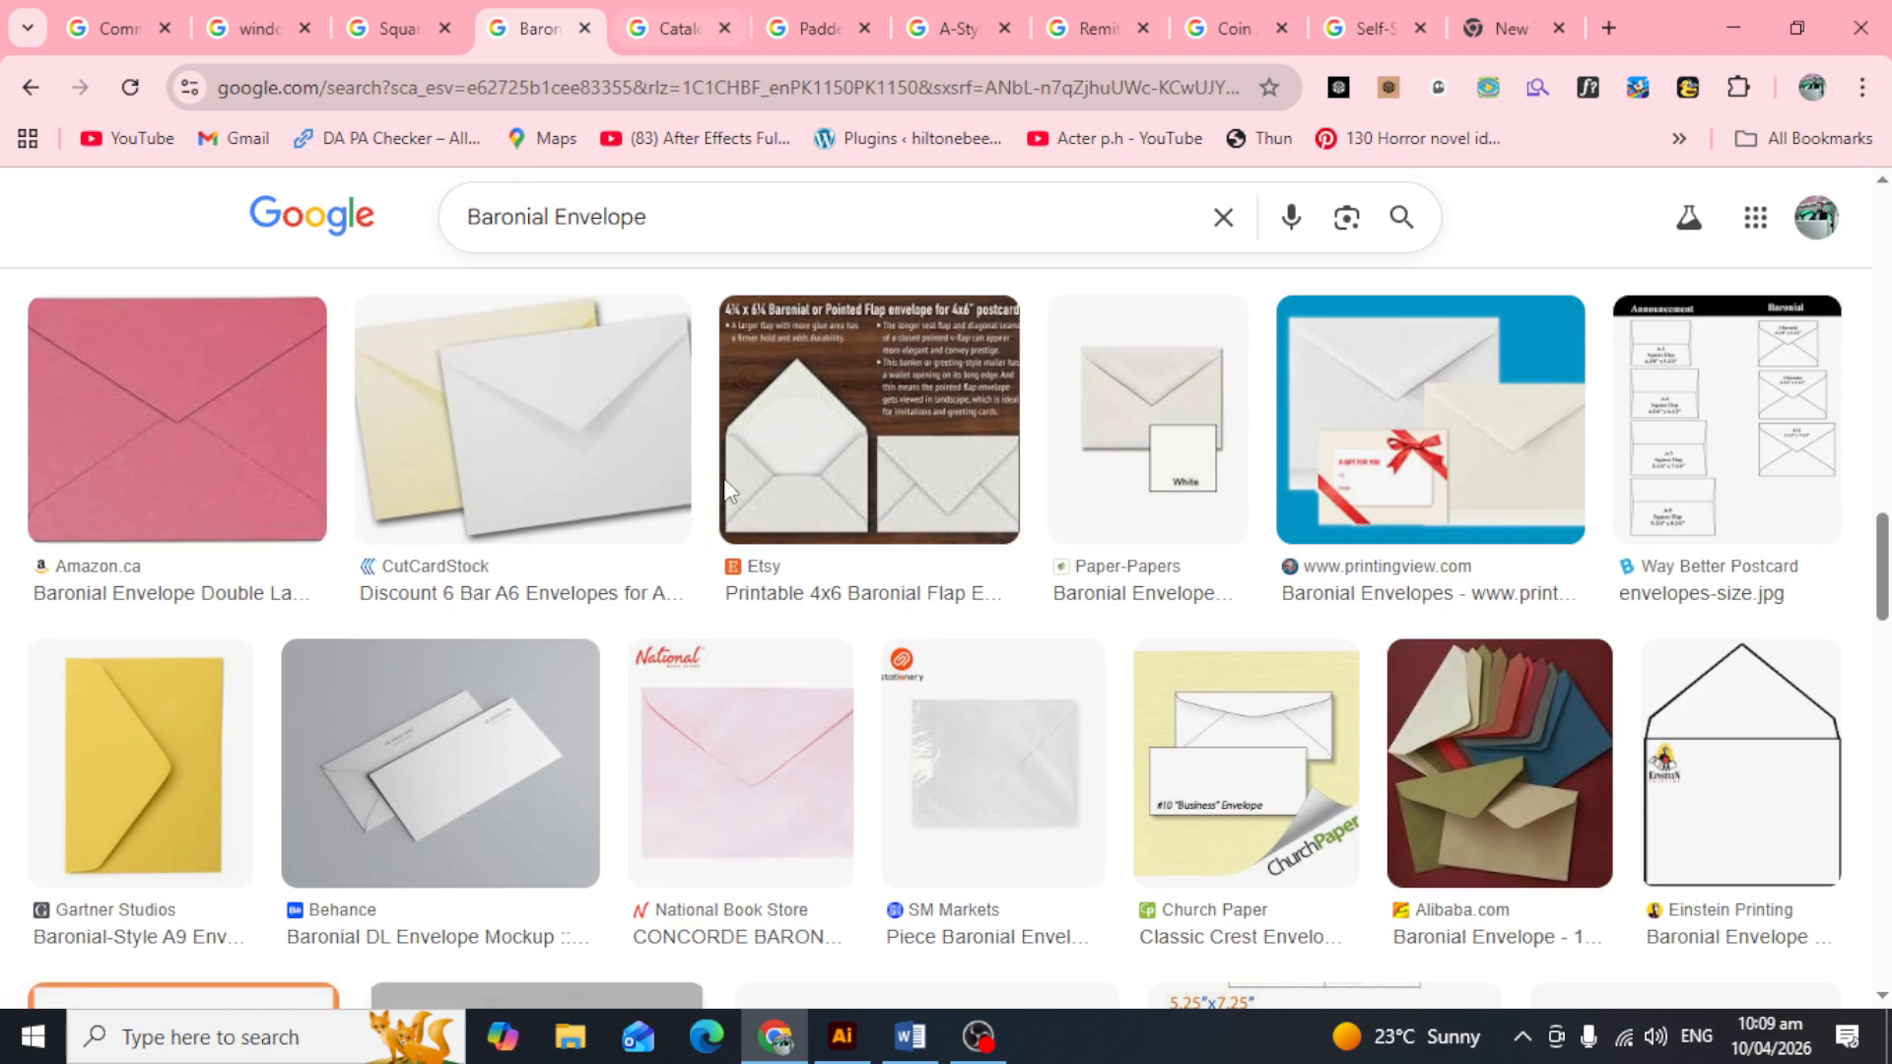
scroll(729, 498, up, 10)
scroll(729, 498, up, 2)
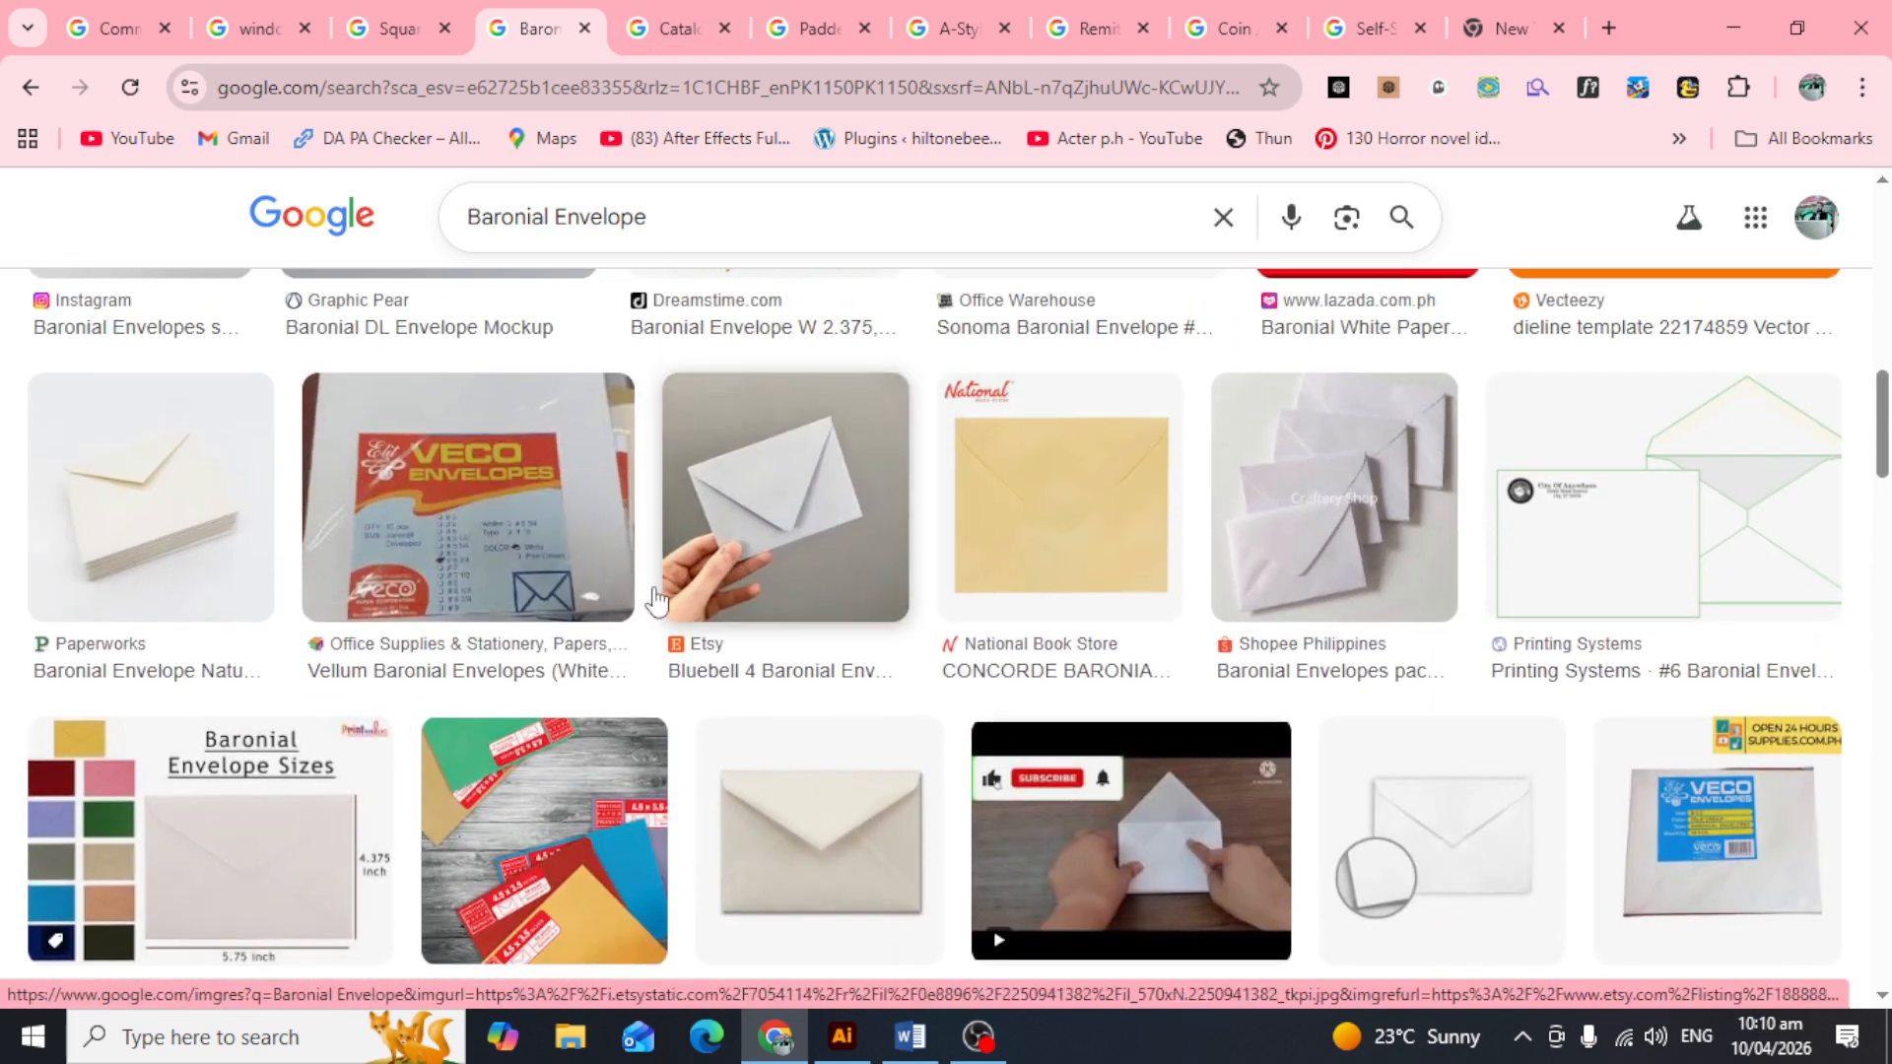
scroll(493, 591, down, 7)
click(630, 18)
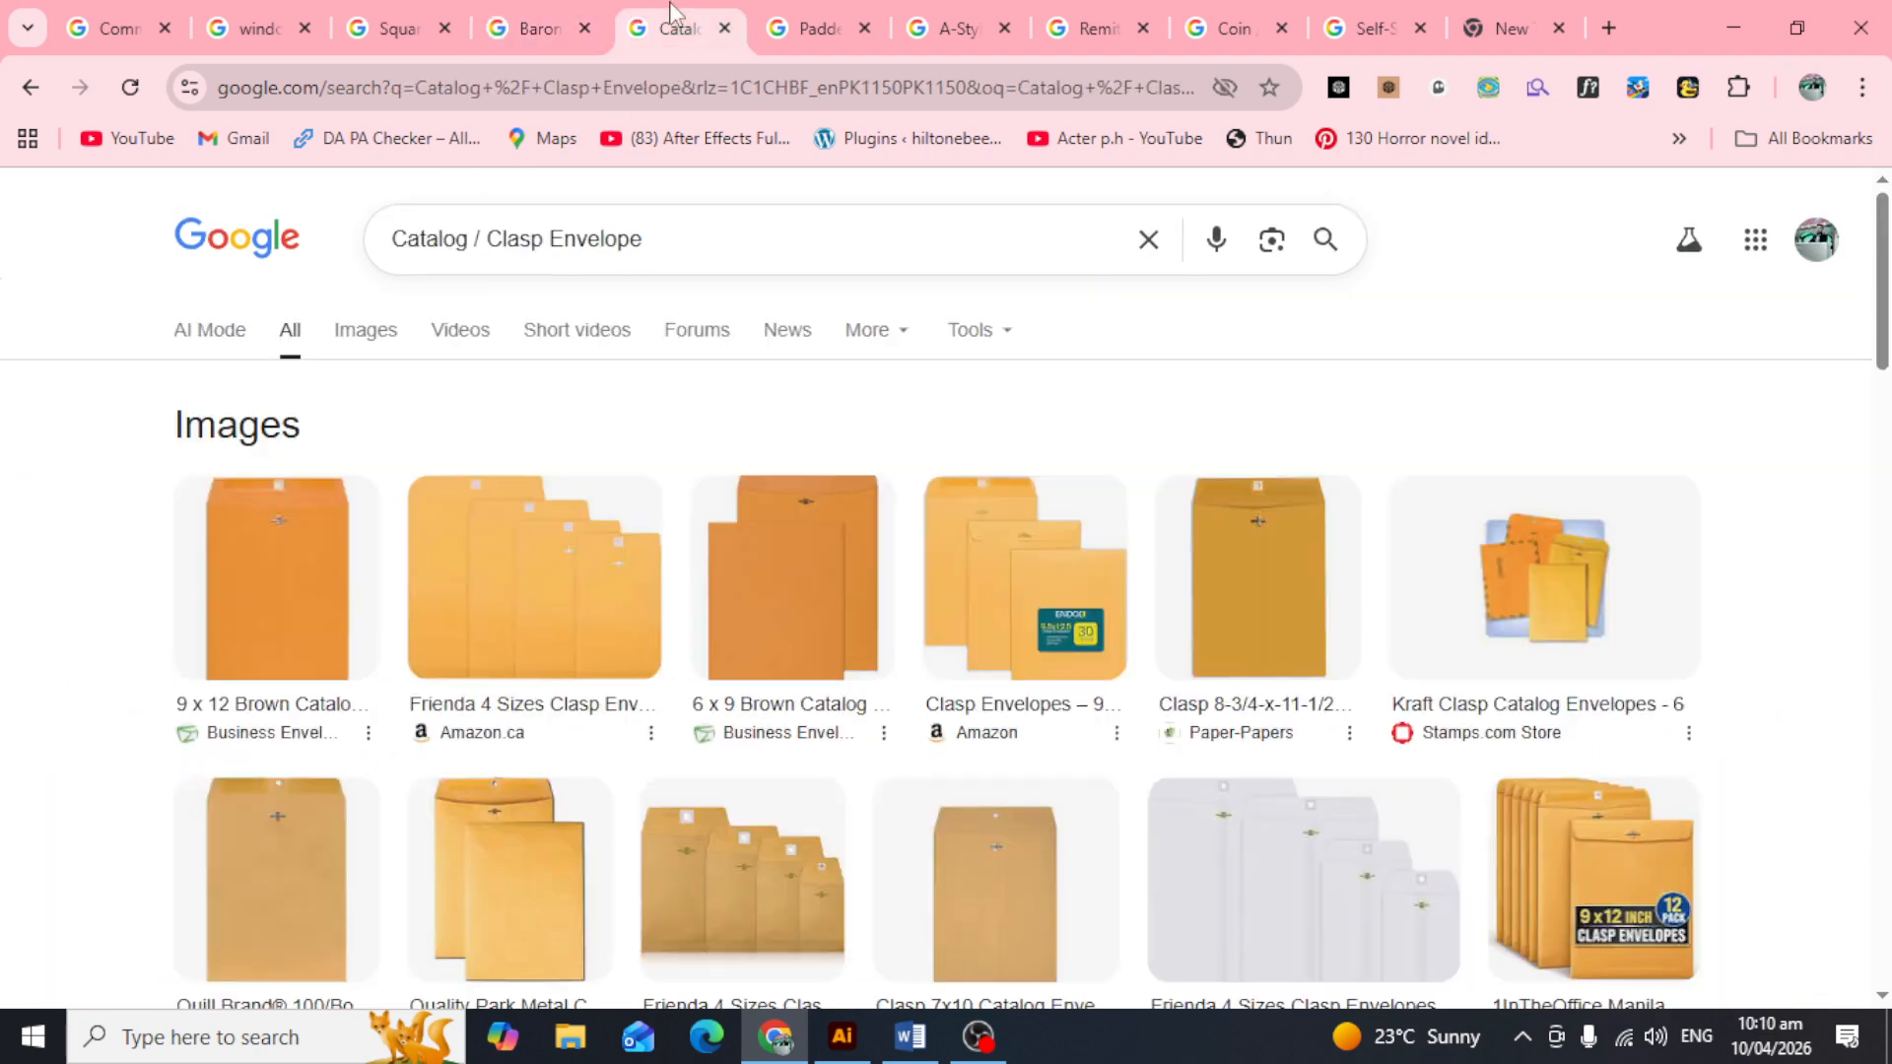
click(546, 10)
scroll(646, 618, down, 3)
scroll(645, 618, down, 10)
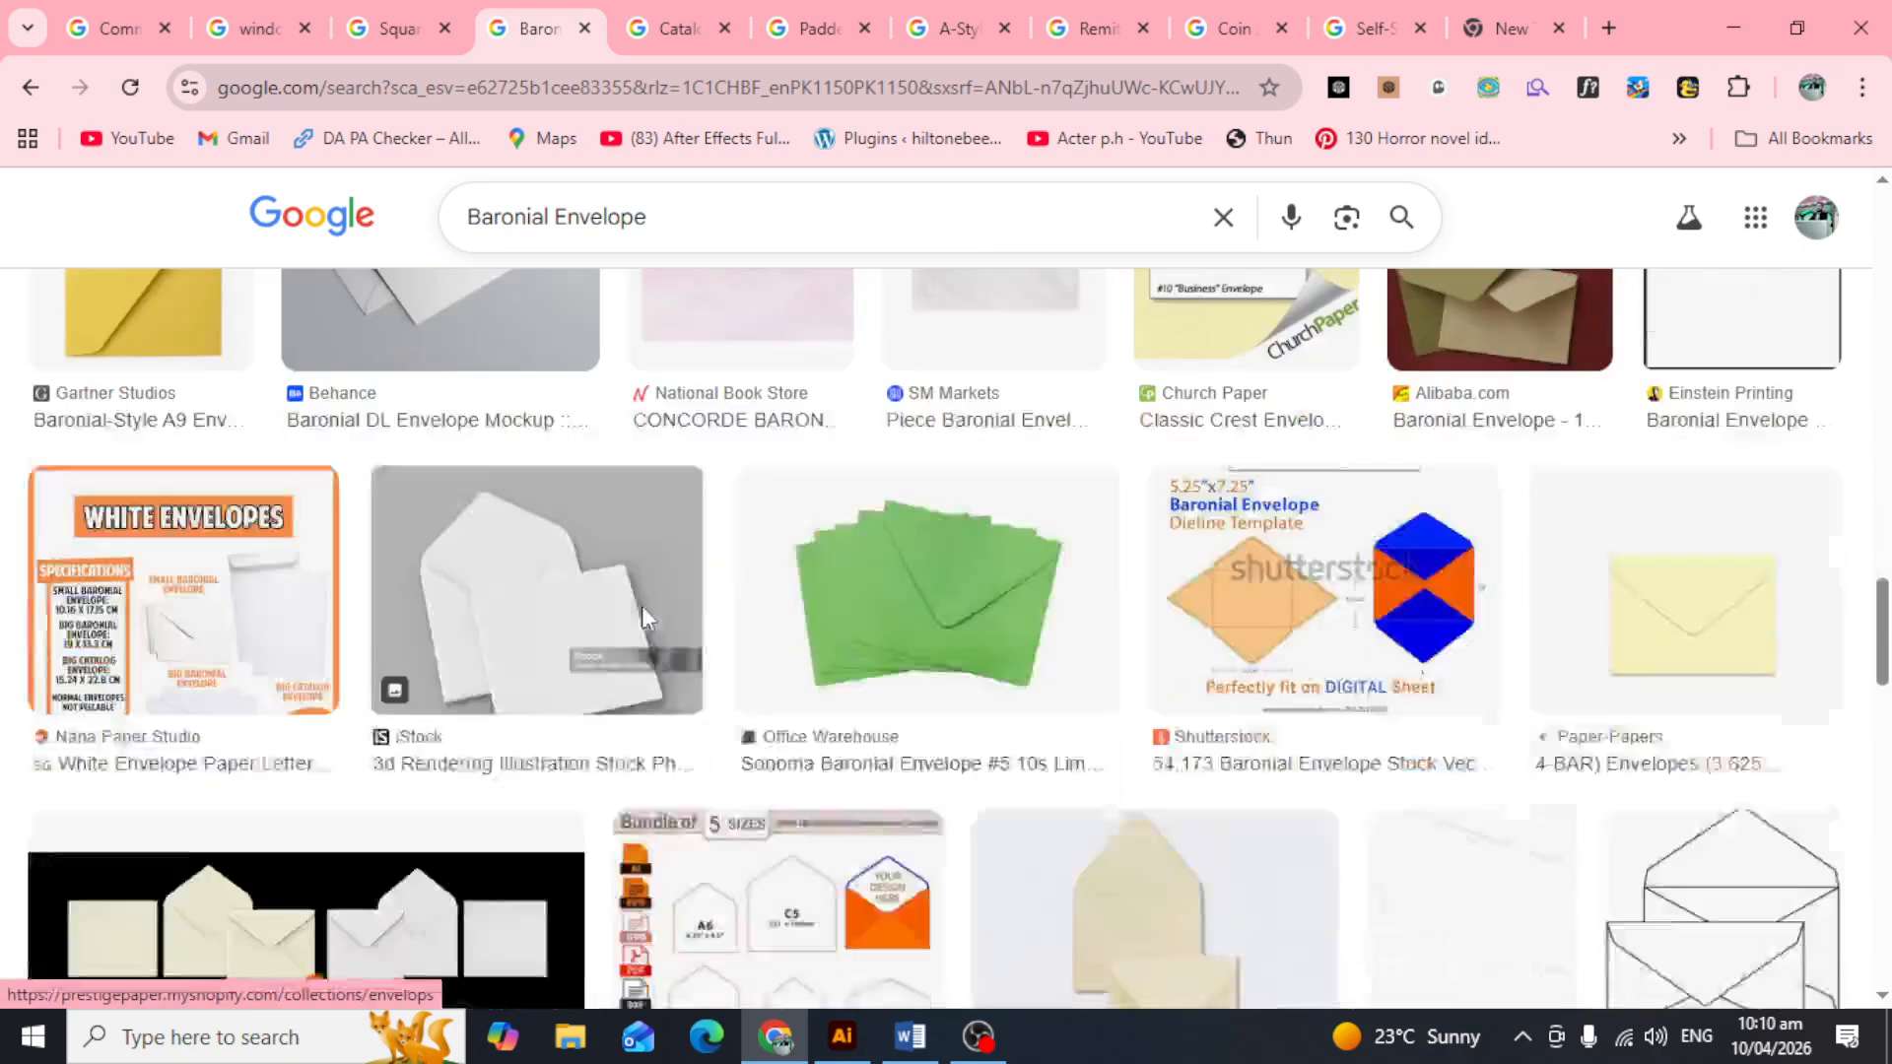
scroll(710, 611, up, 1)
scroll(709, 611, up, 5)
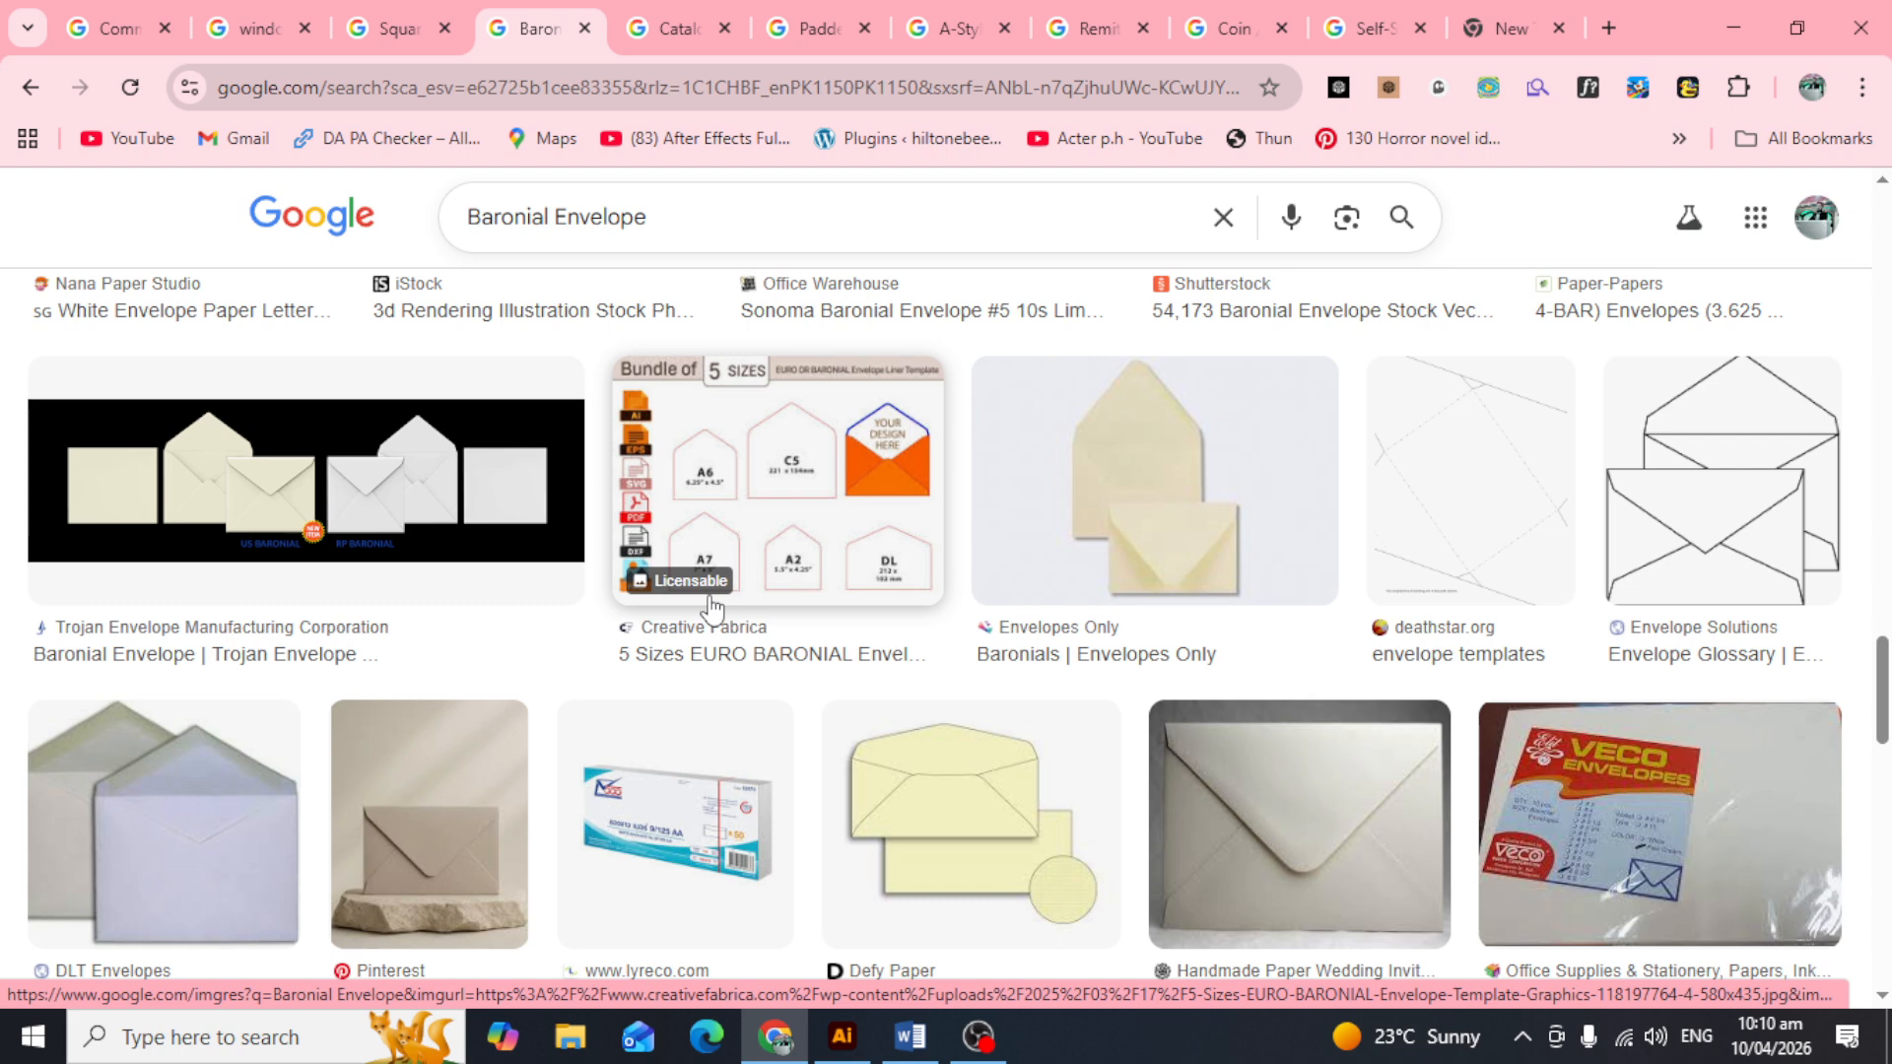
Step: Read the Catalog / Clasp Envelope section in Word and view the C6, C5 and C4 envelope sizes chart in Illustrator
click(913, 1050)
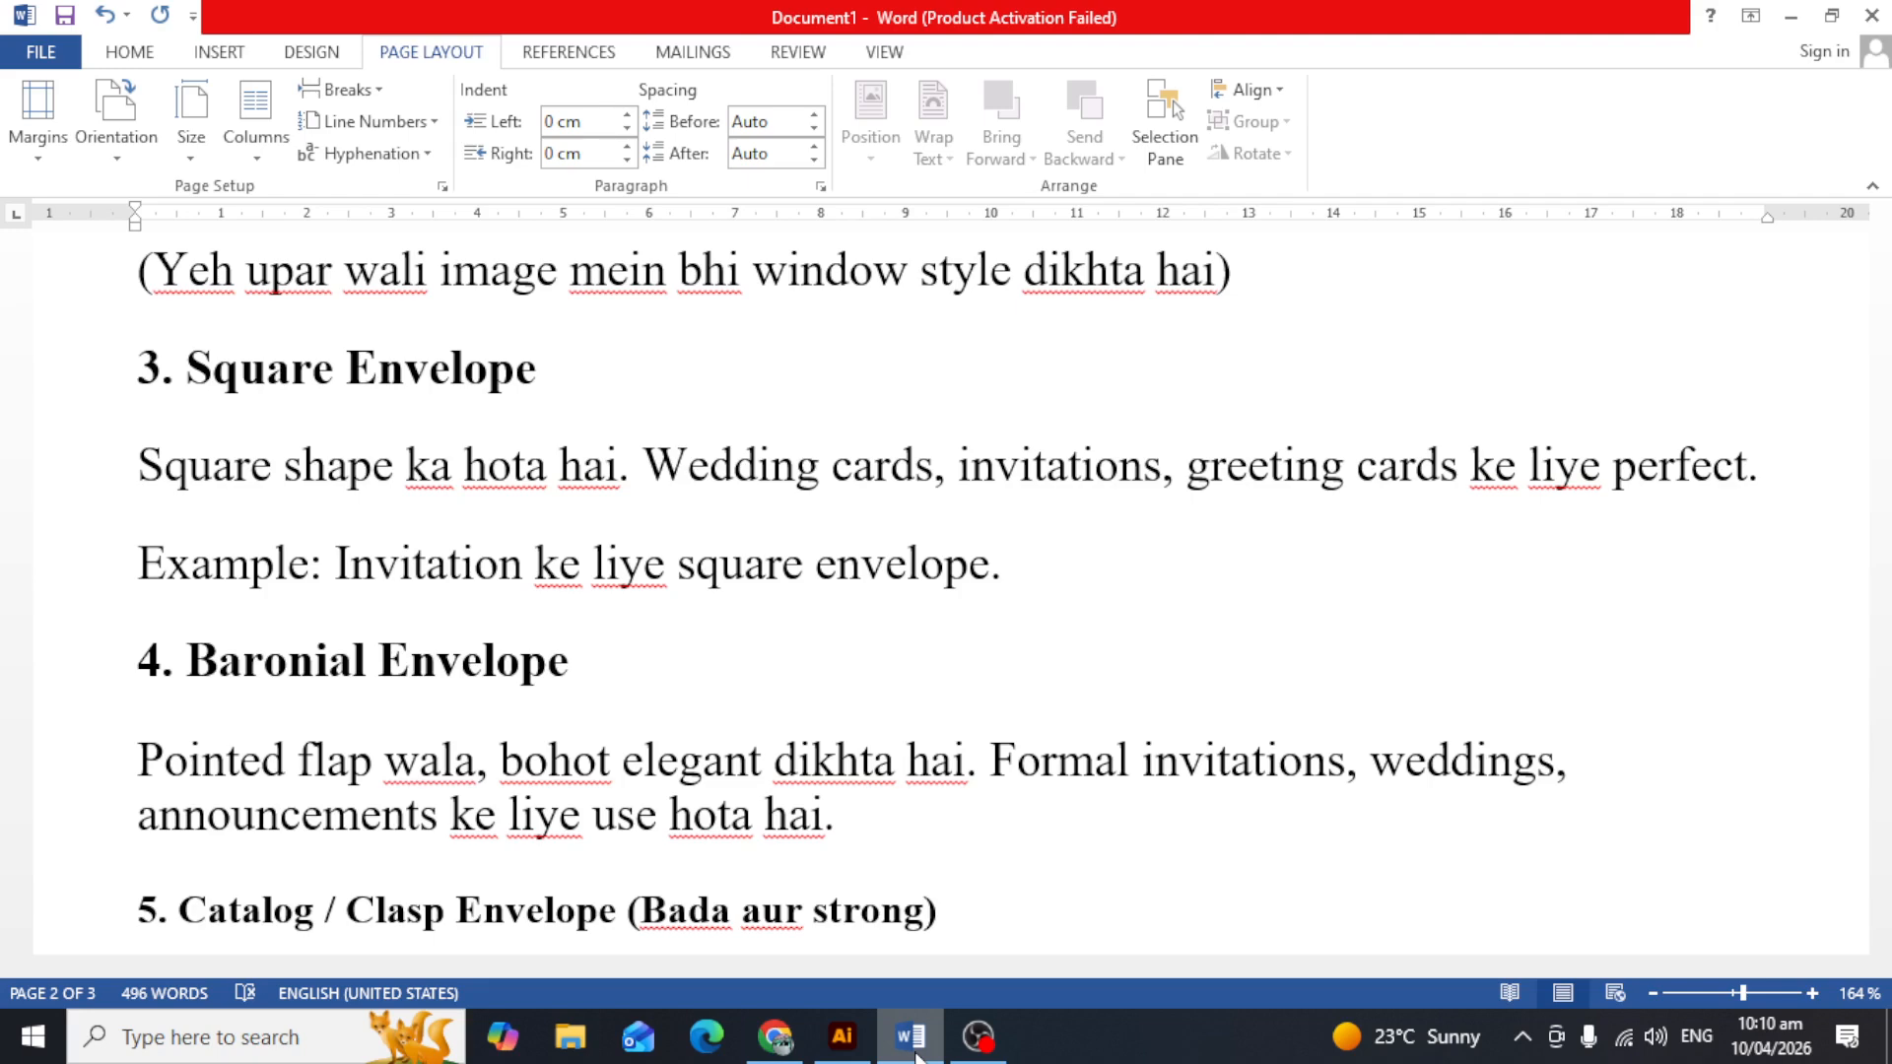
scroll(600, 676, down, 3)
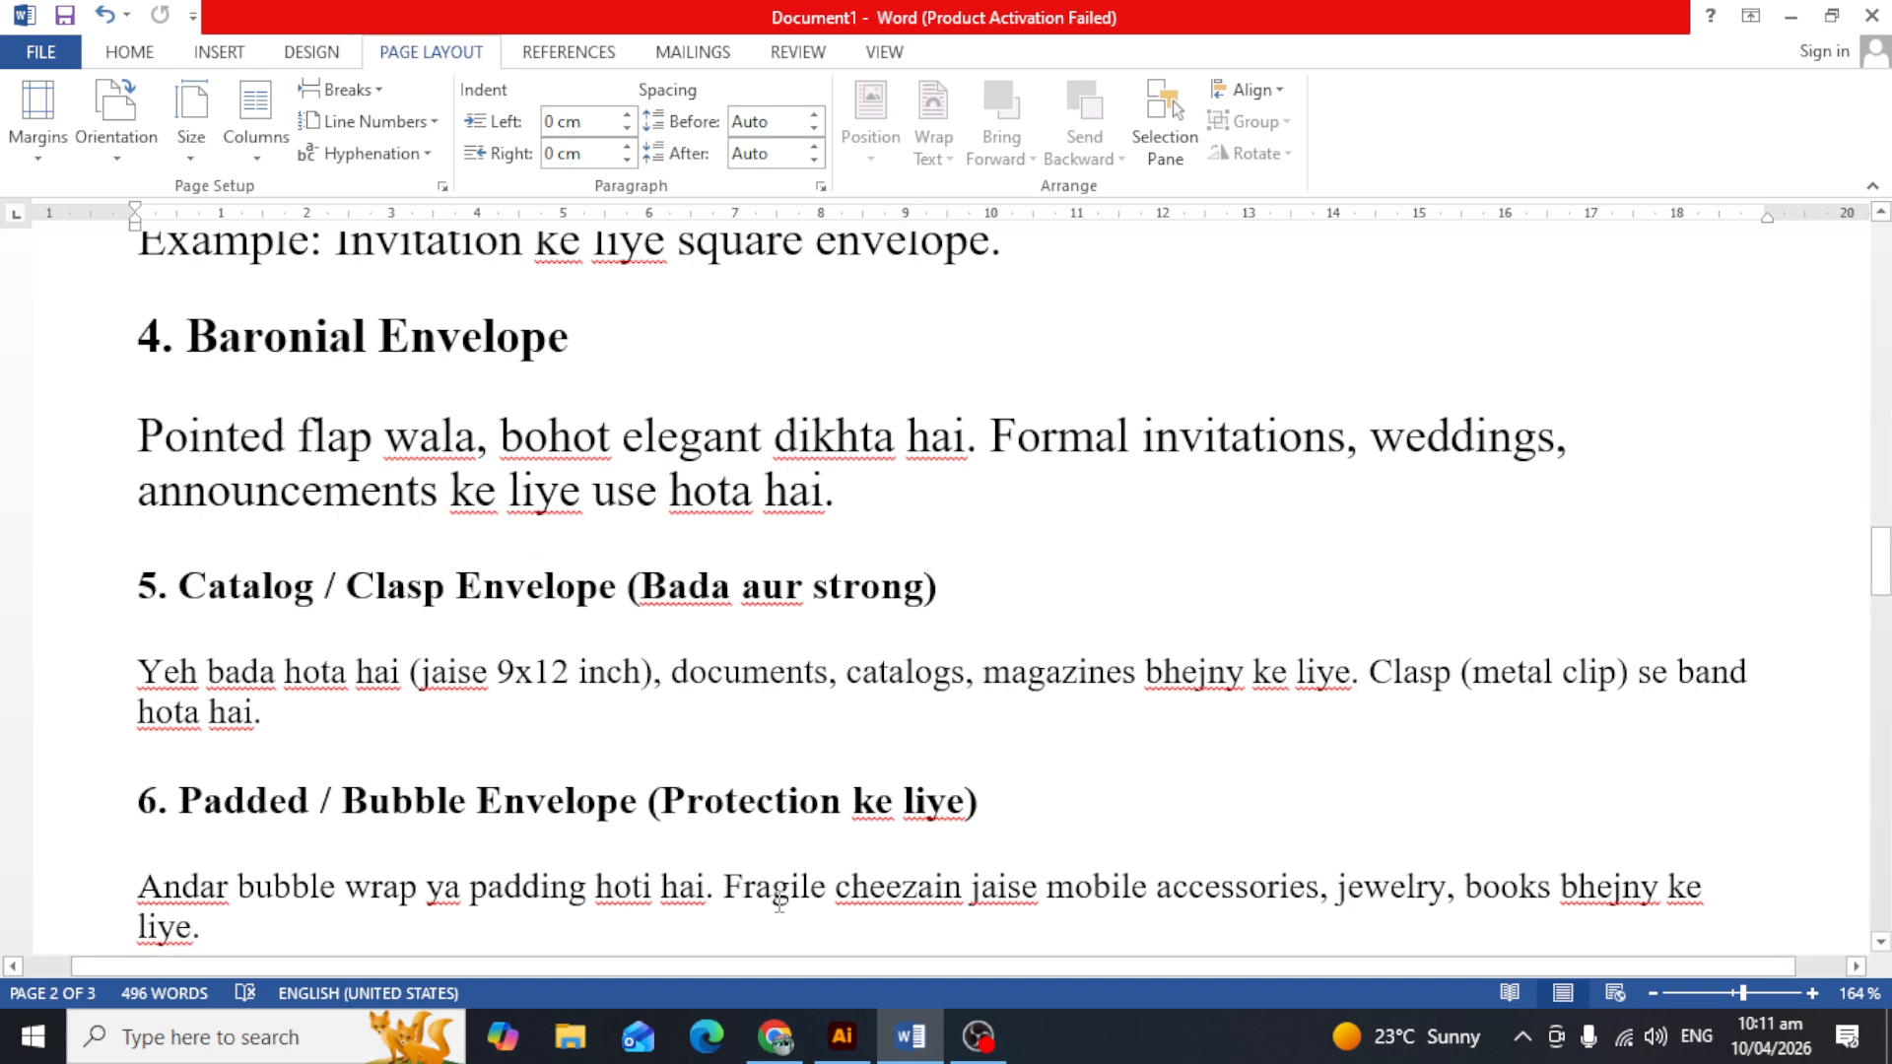
click(764, 1056)
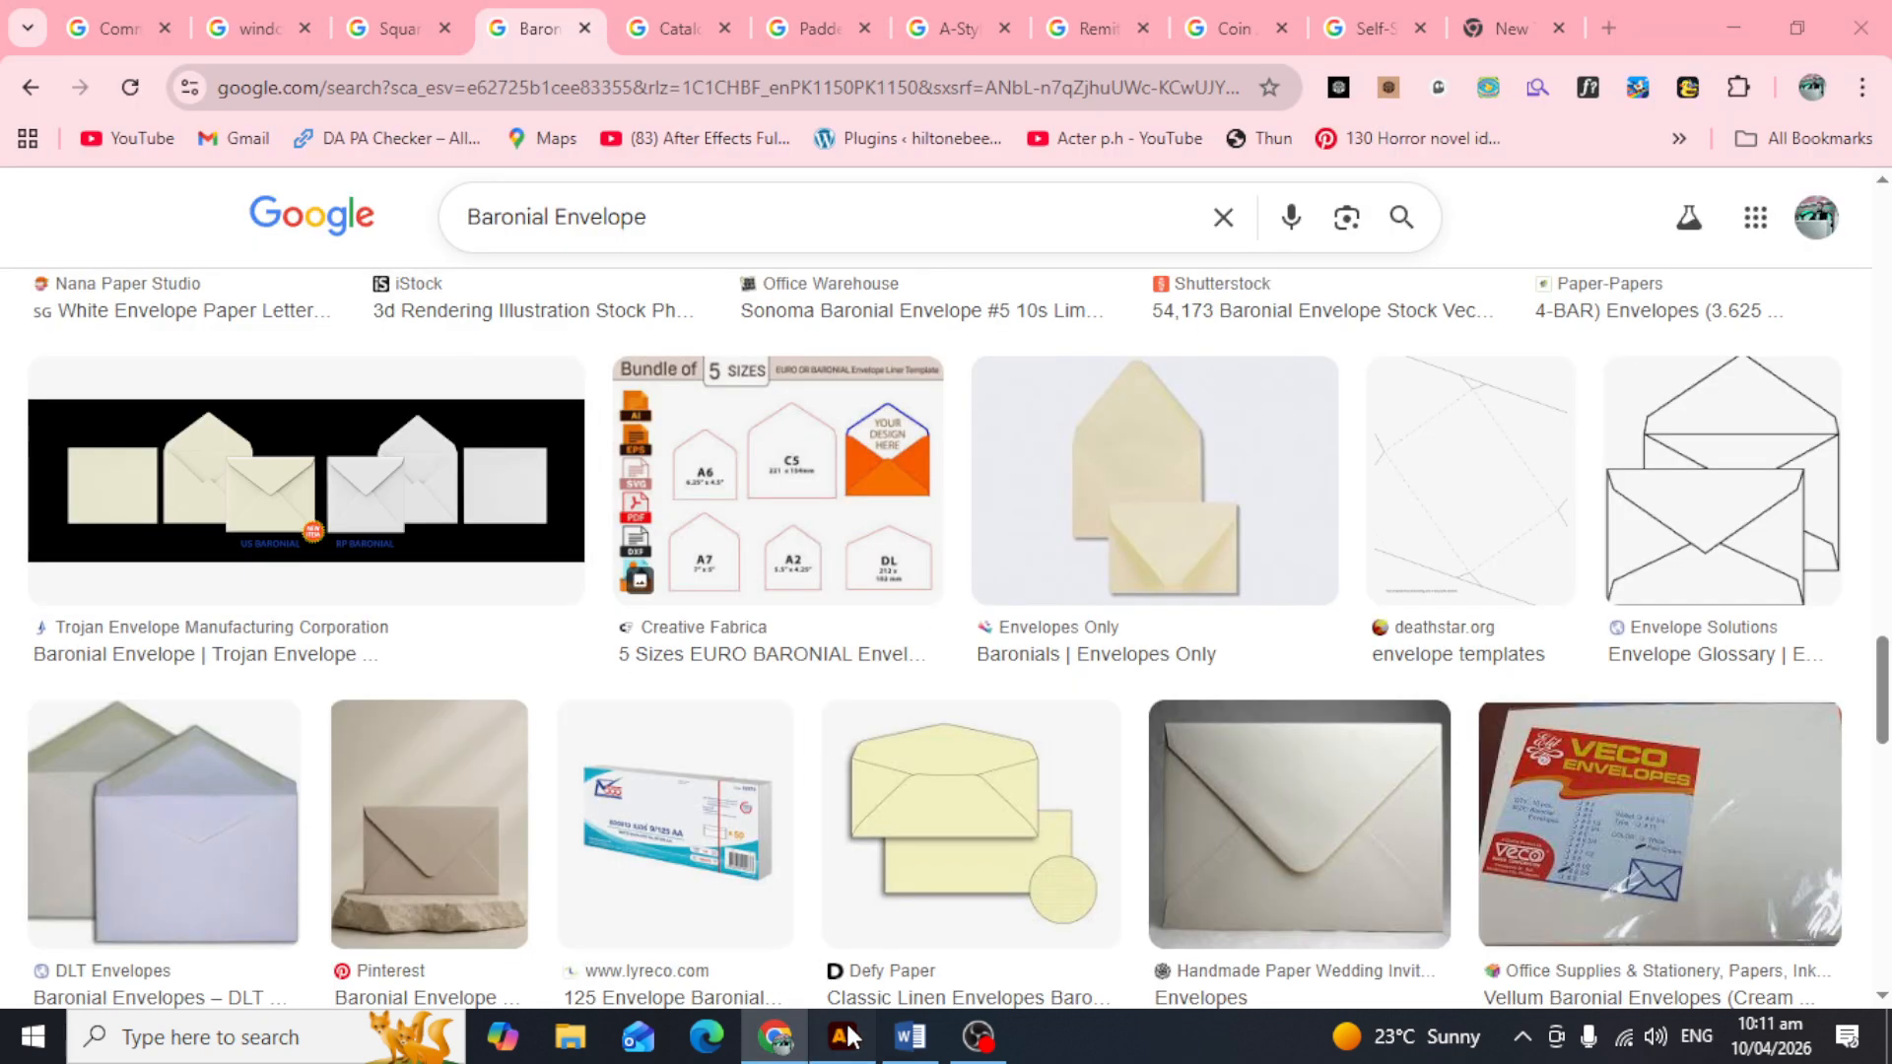
click(841, 1035)
scroll(930, 389, up, 2)
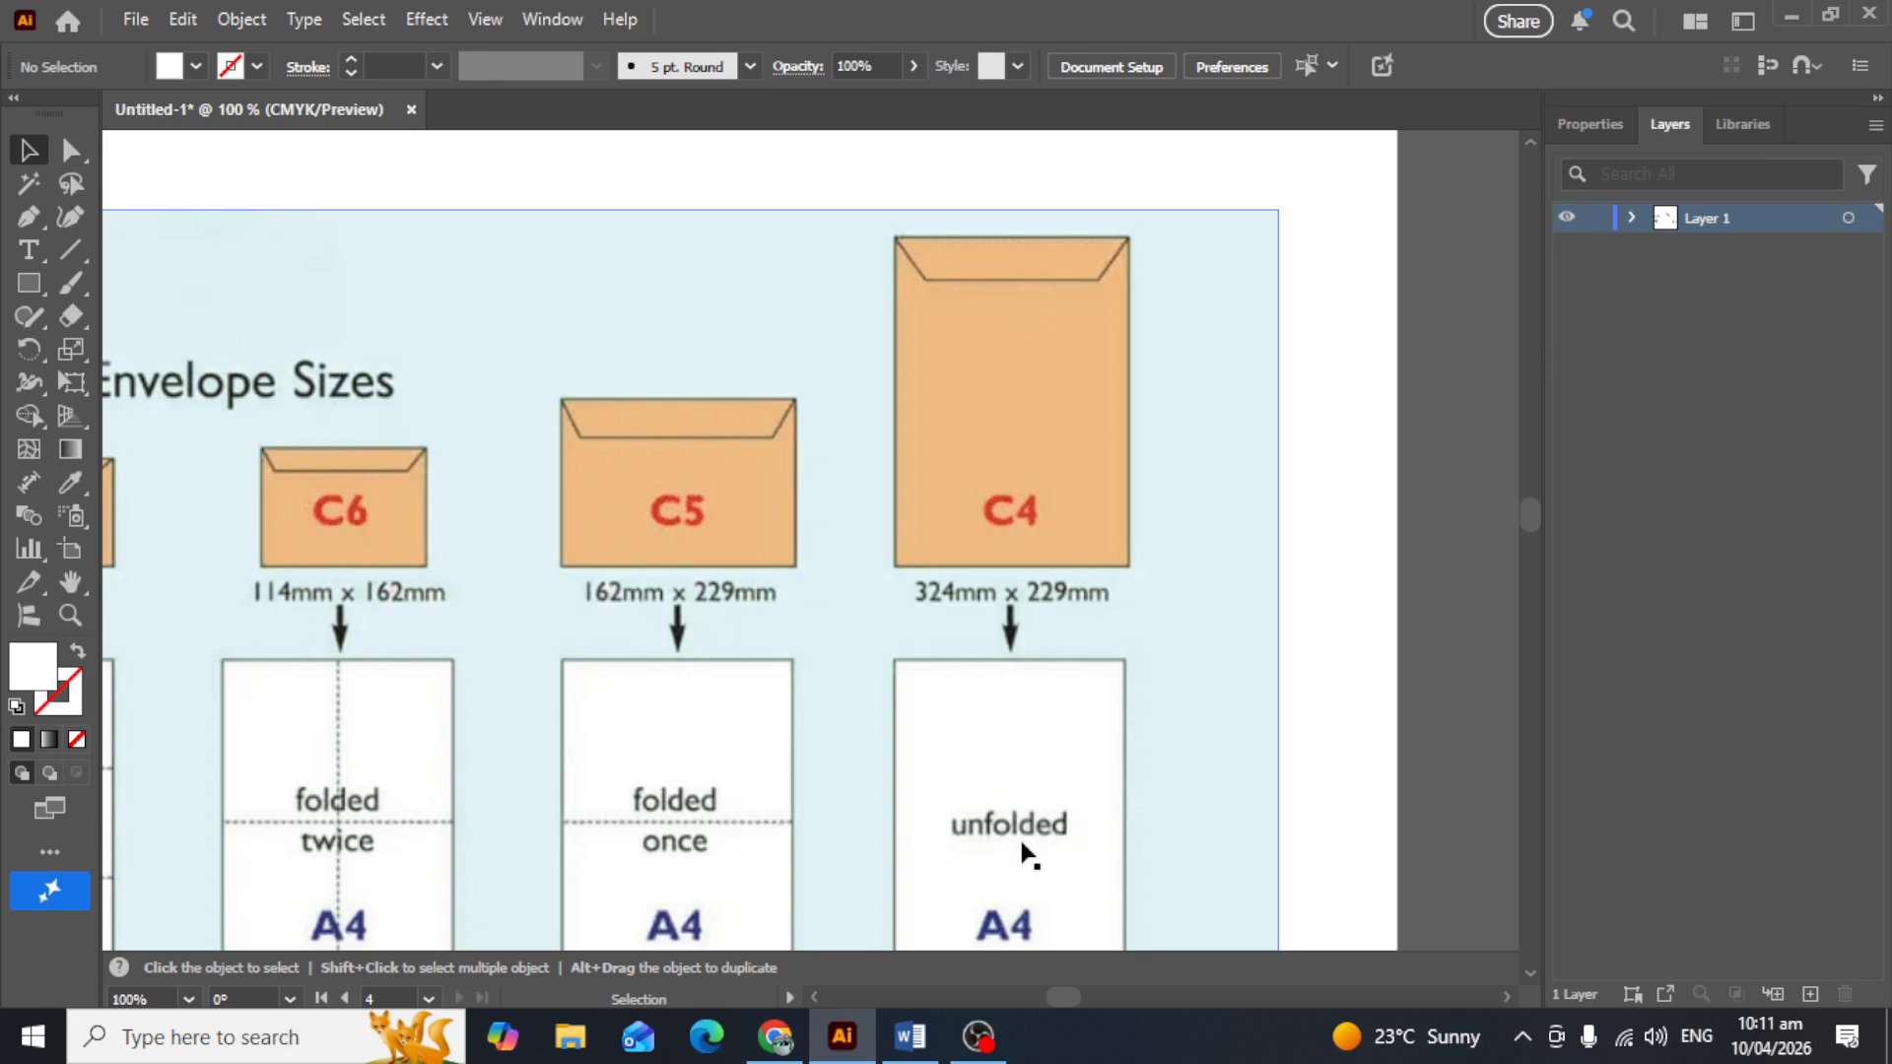
Step: Read the Padded / Bubble Envelope section in Word and view the Catalog / Clasp Envelope search results in Chrome
click(910, 1037)
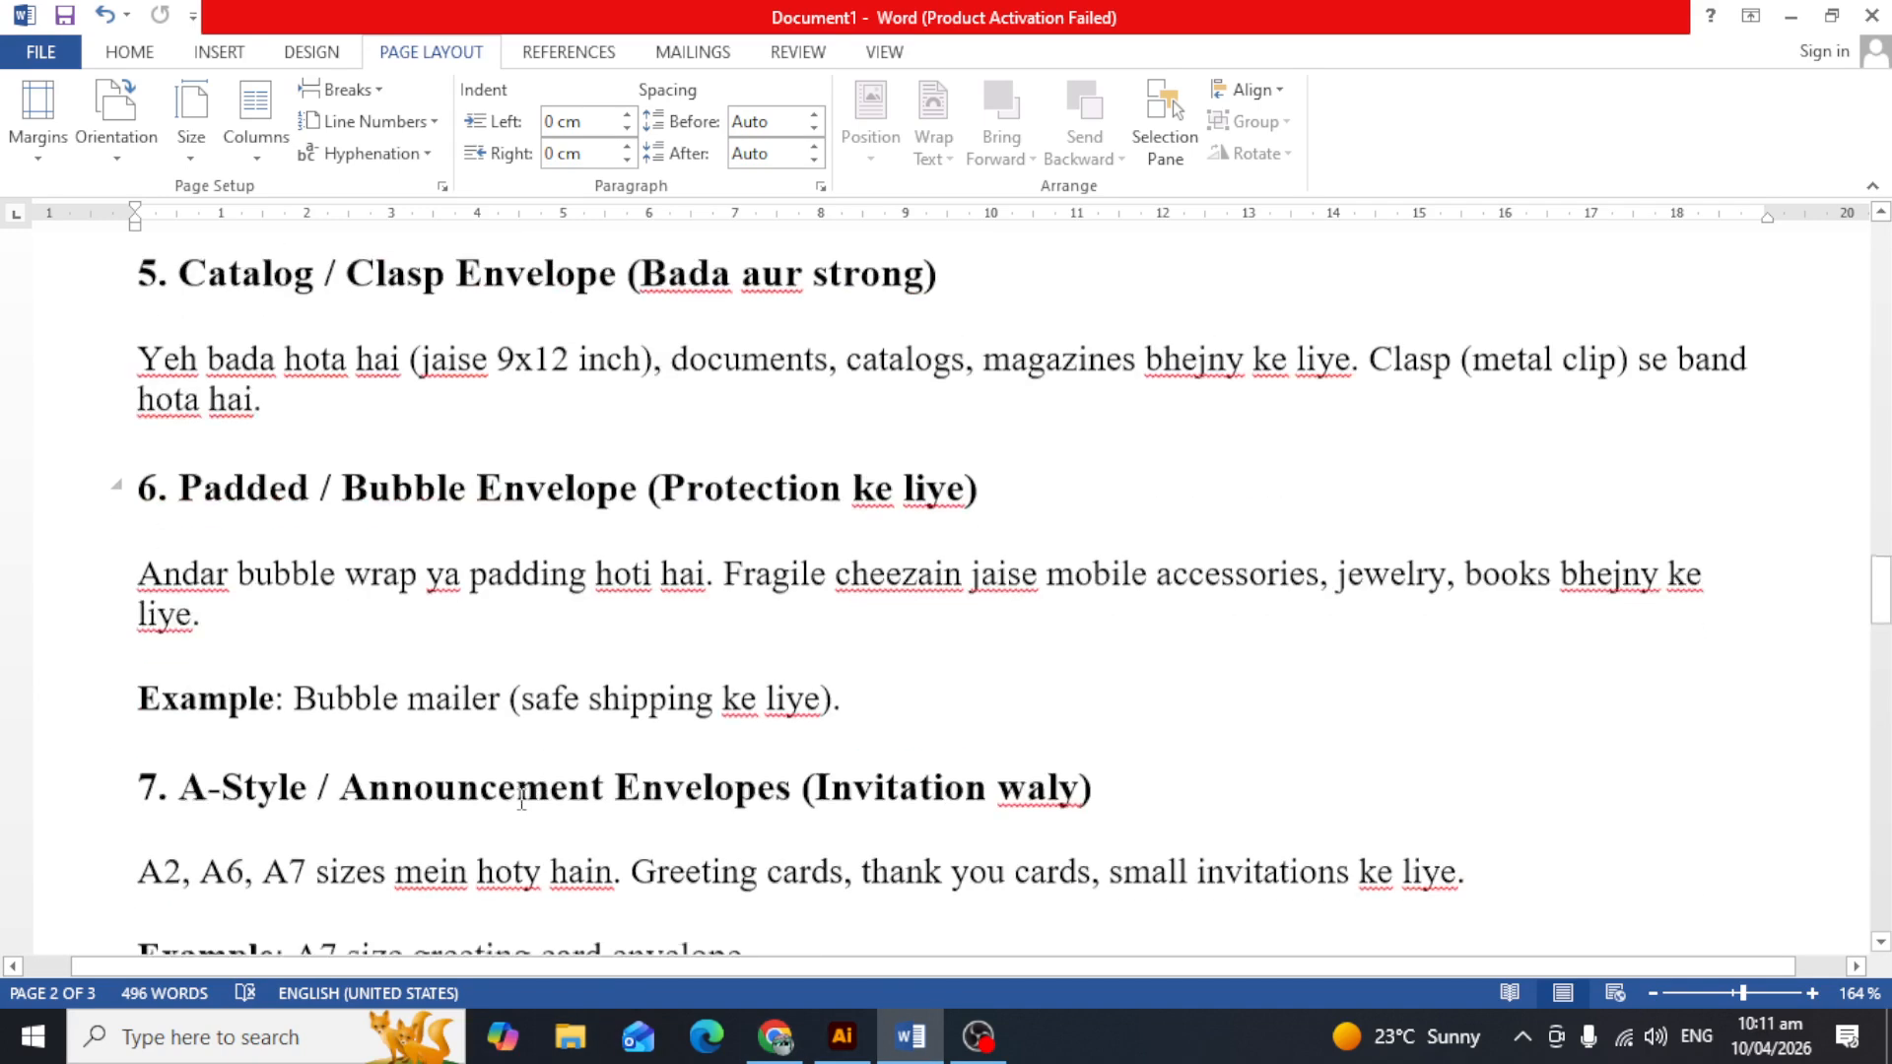
scroll(522, 817, down, 3)
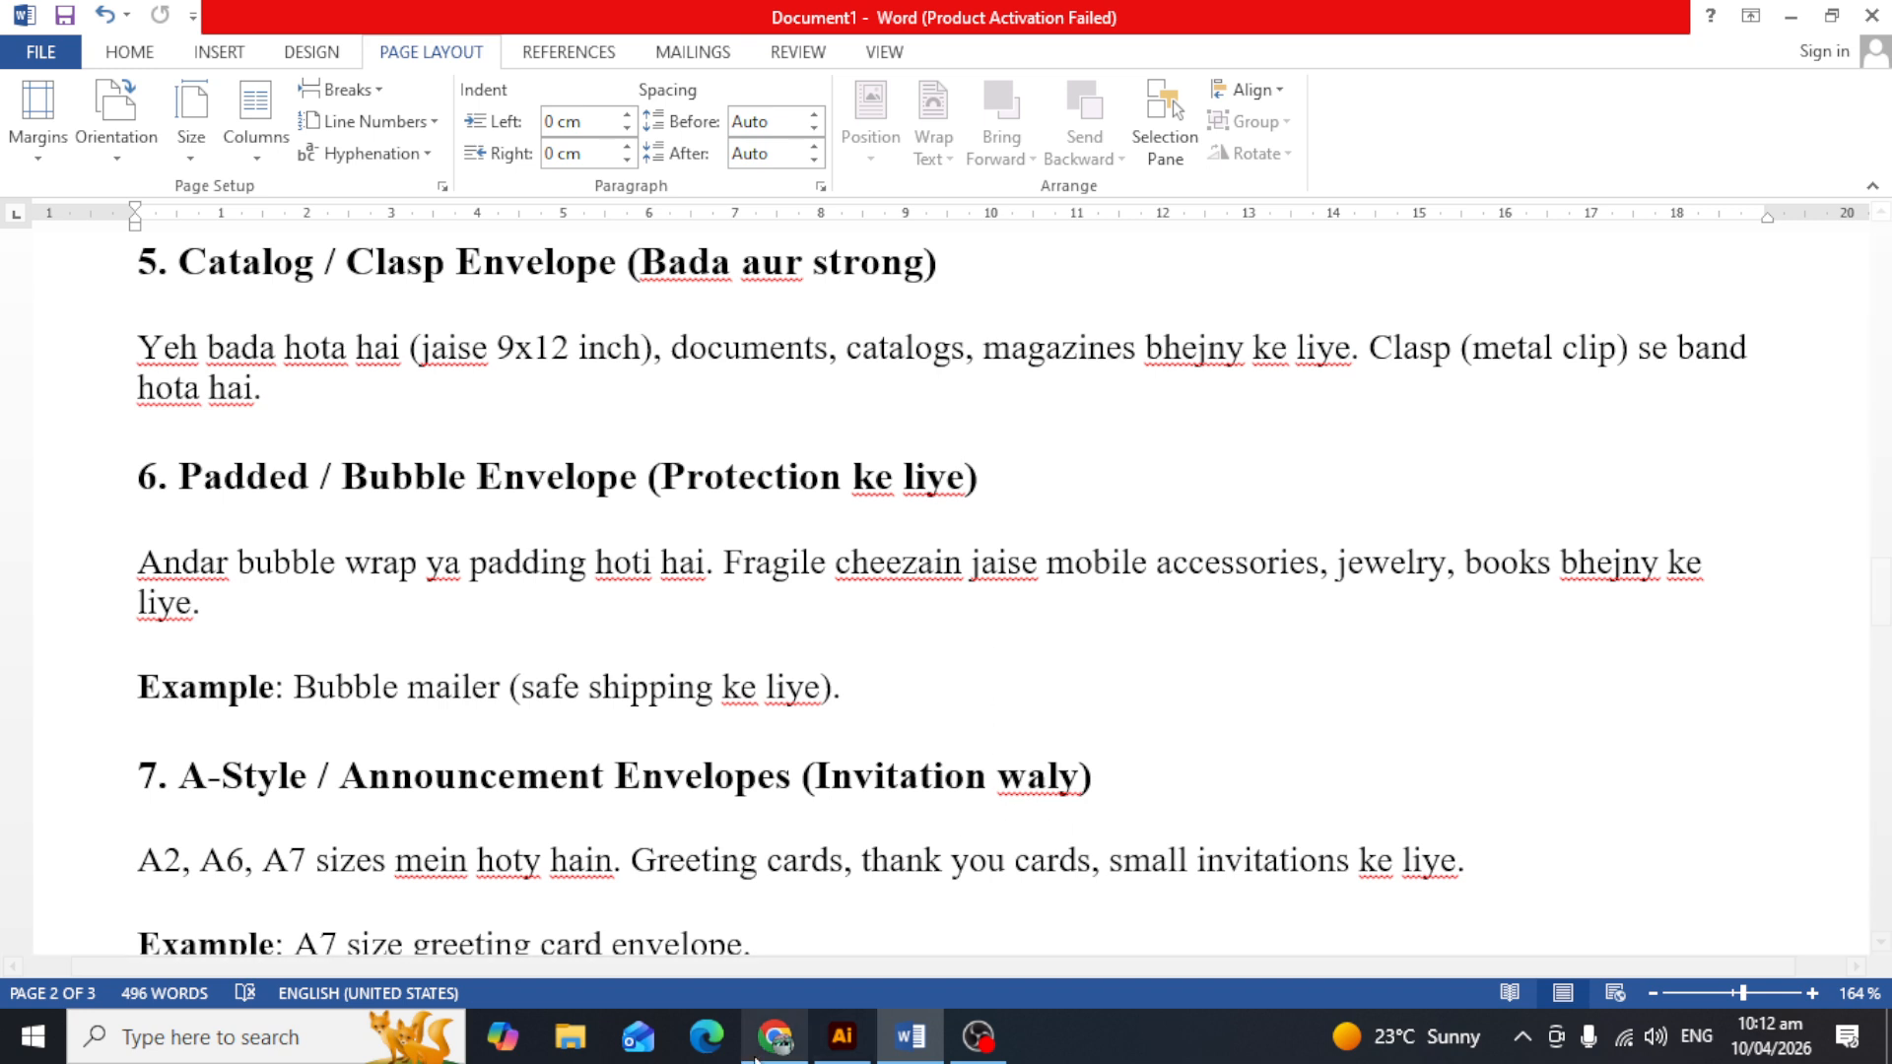
click(775, 1037)
click(707, 20)
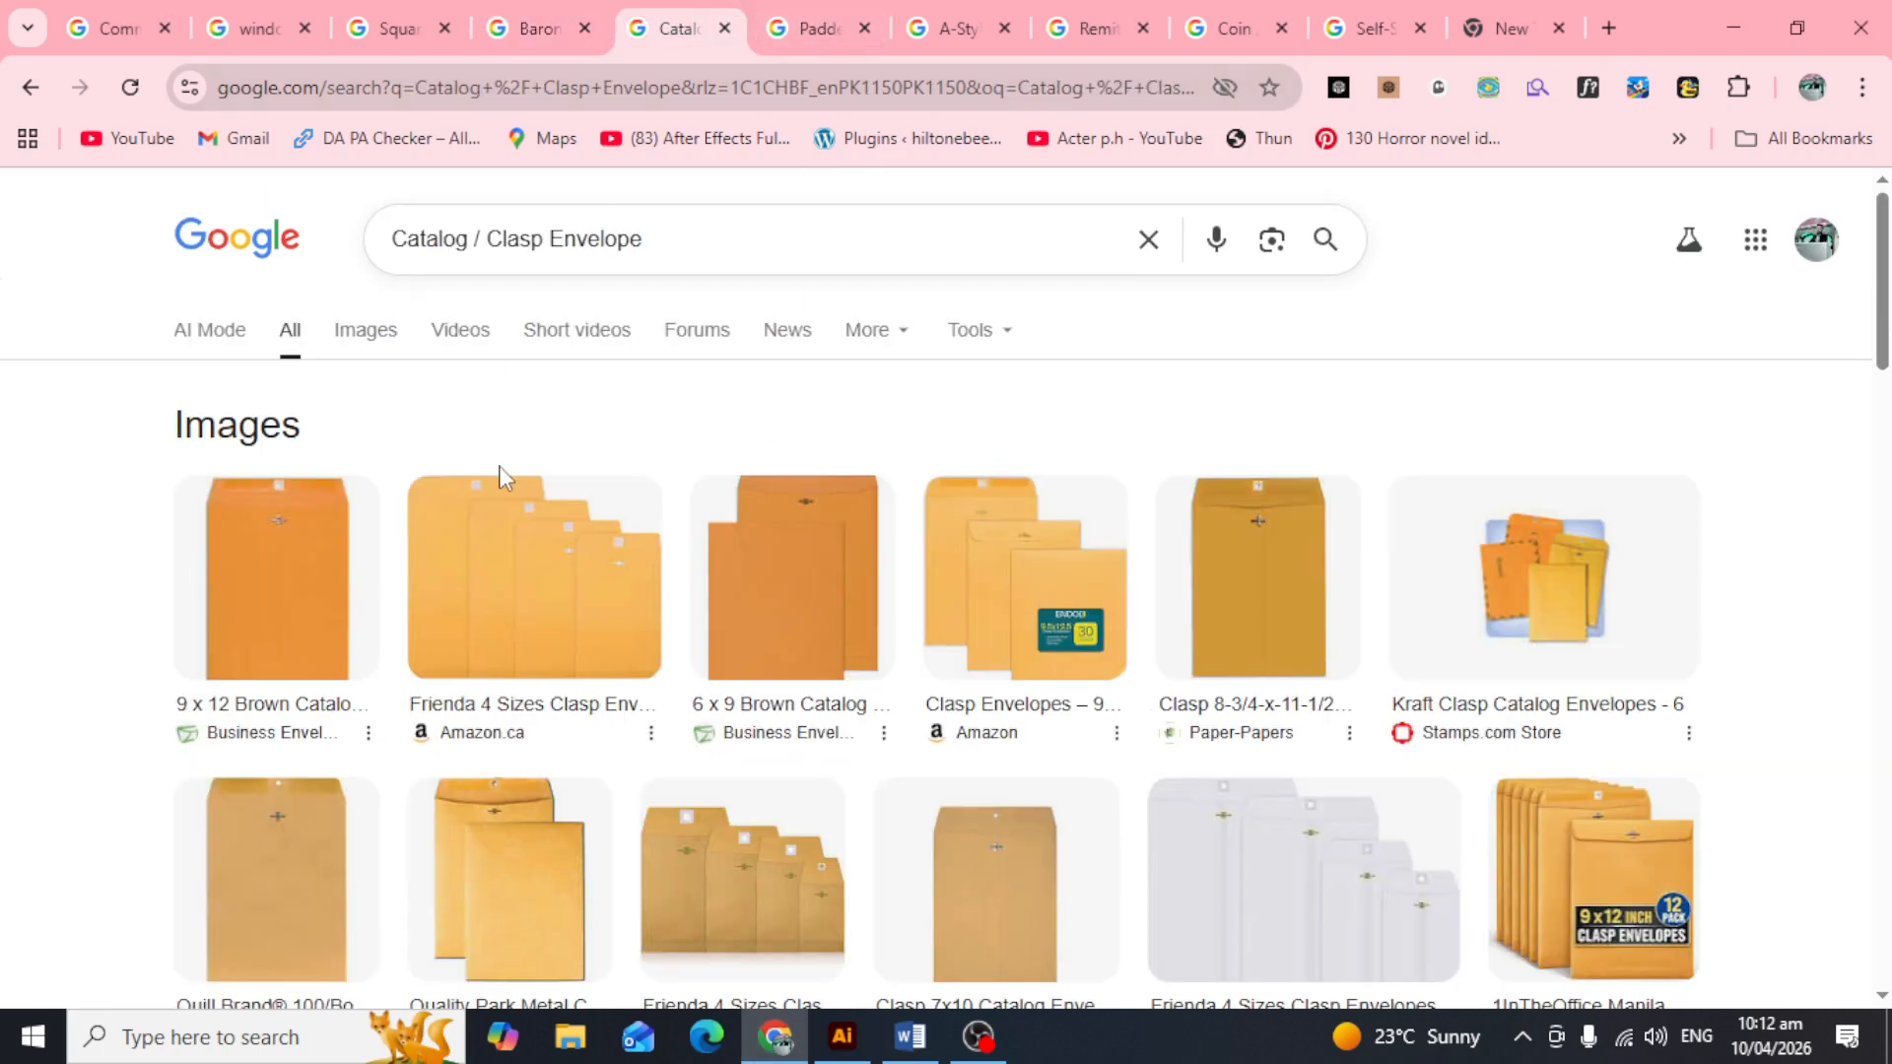
Step: Look through the Padded / Bubble Envelope image results for examples of padded mailers
click(823, 20)
scroll(832, 577, up, 5)
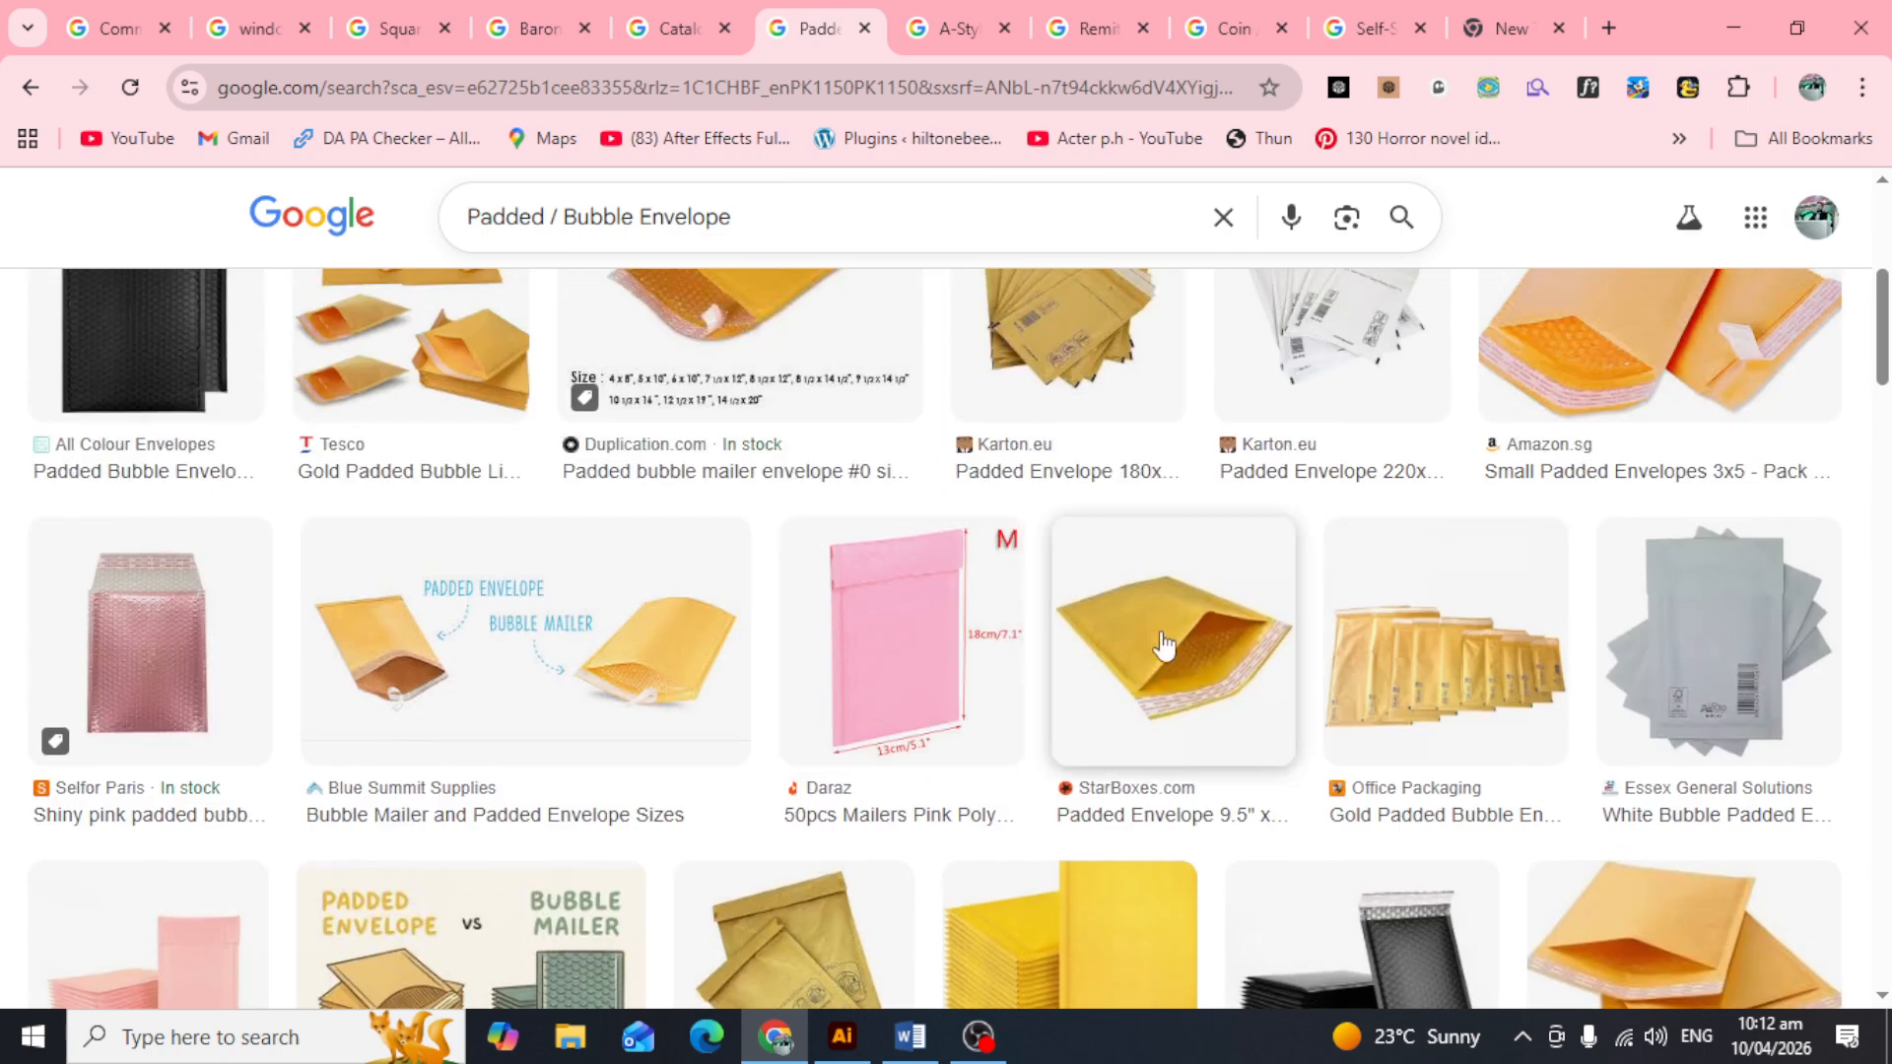
scroll(865, 717, up, 5)
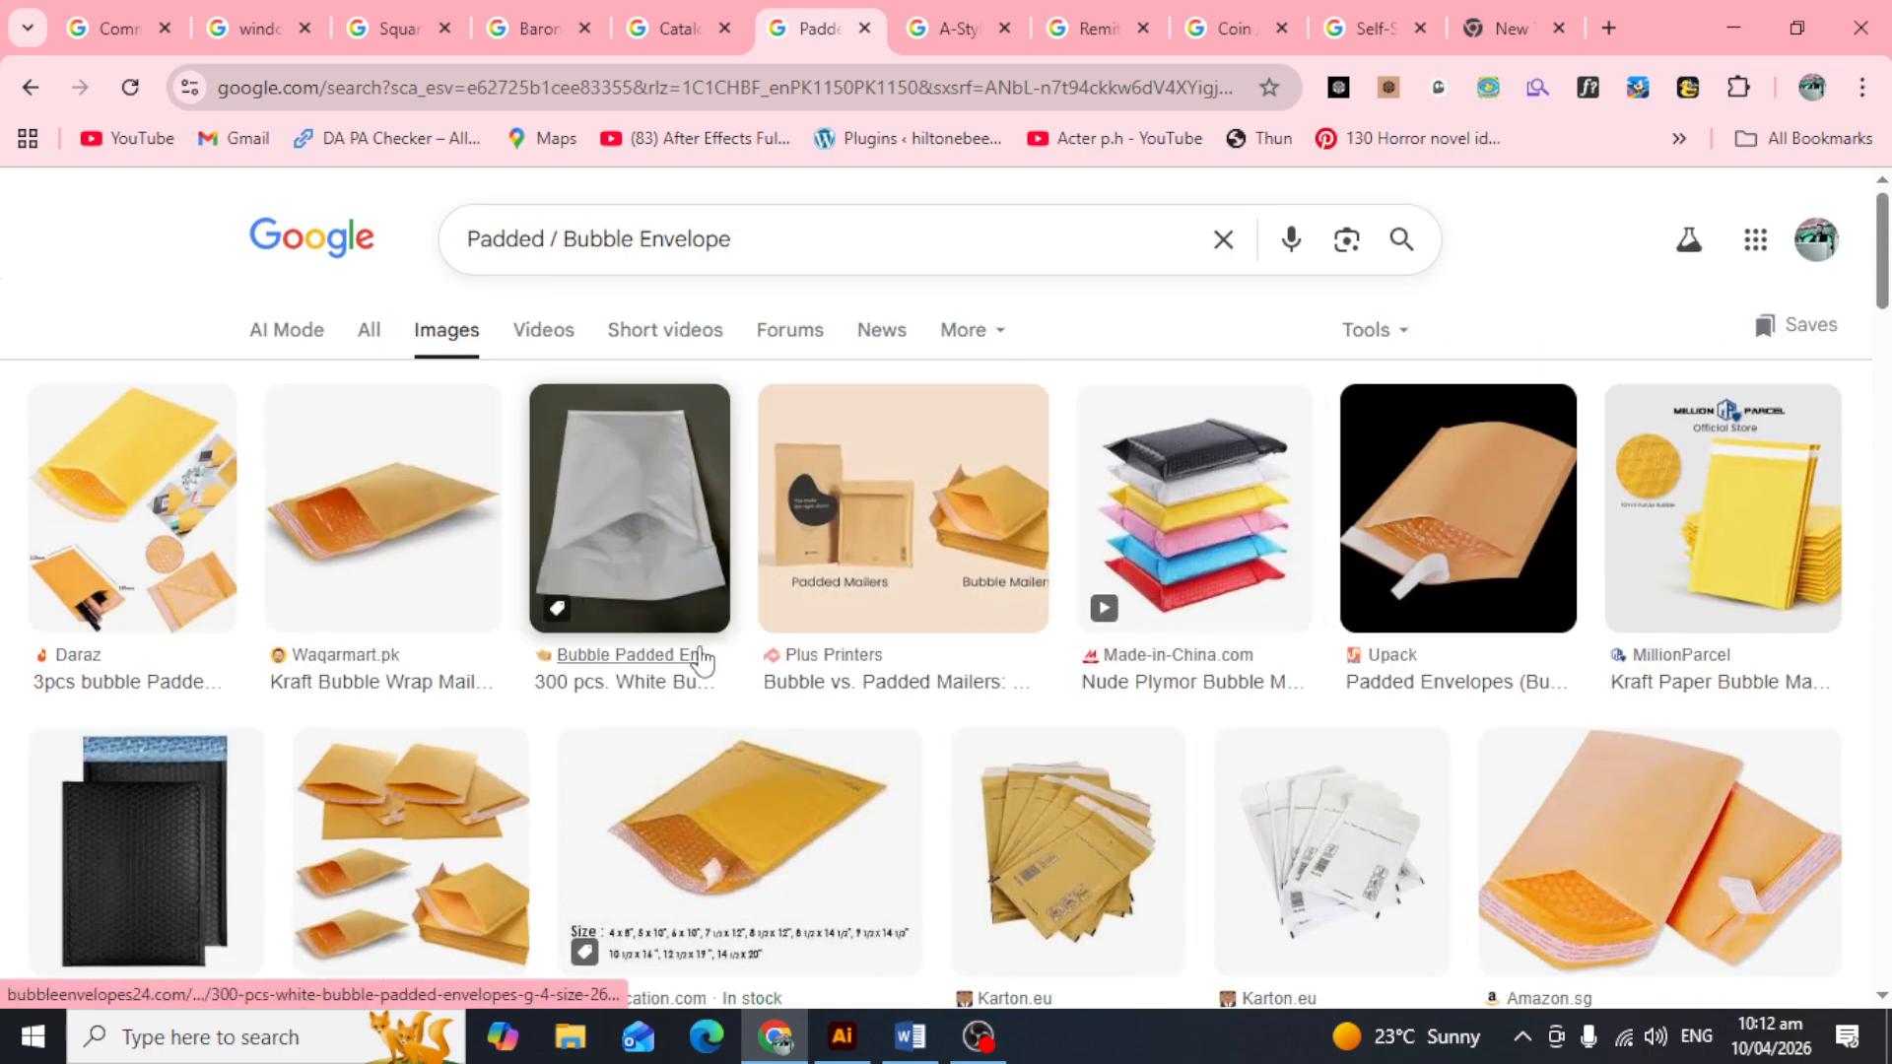
scroll(690, 660, down, 2)
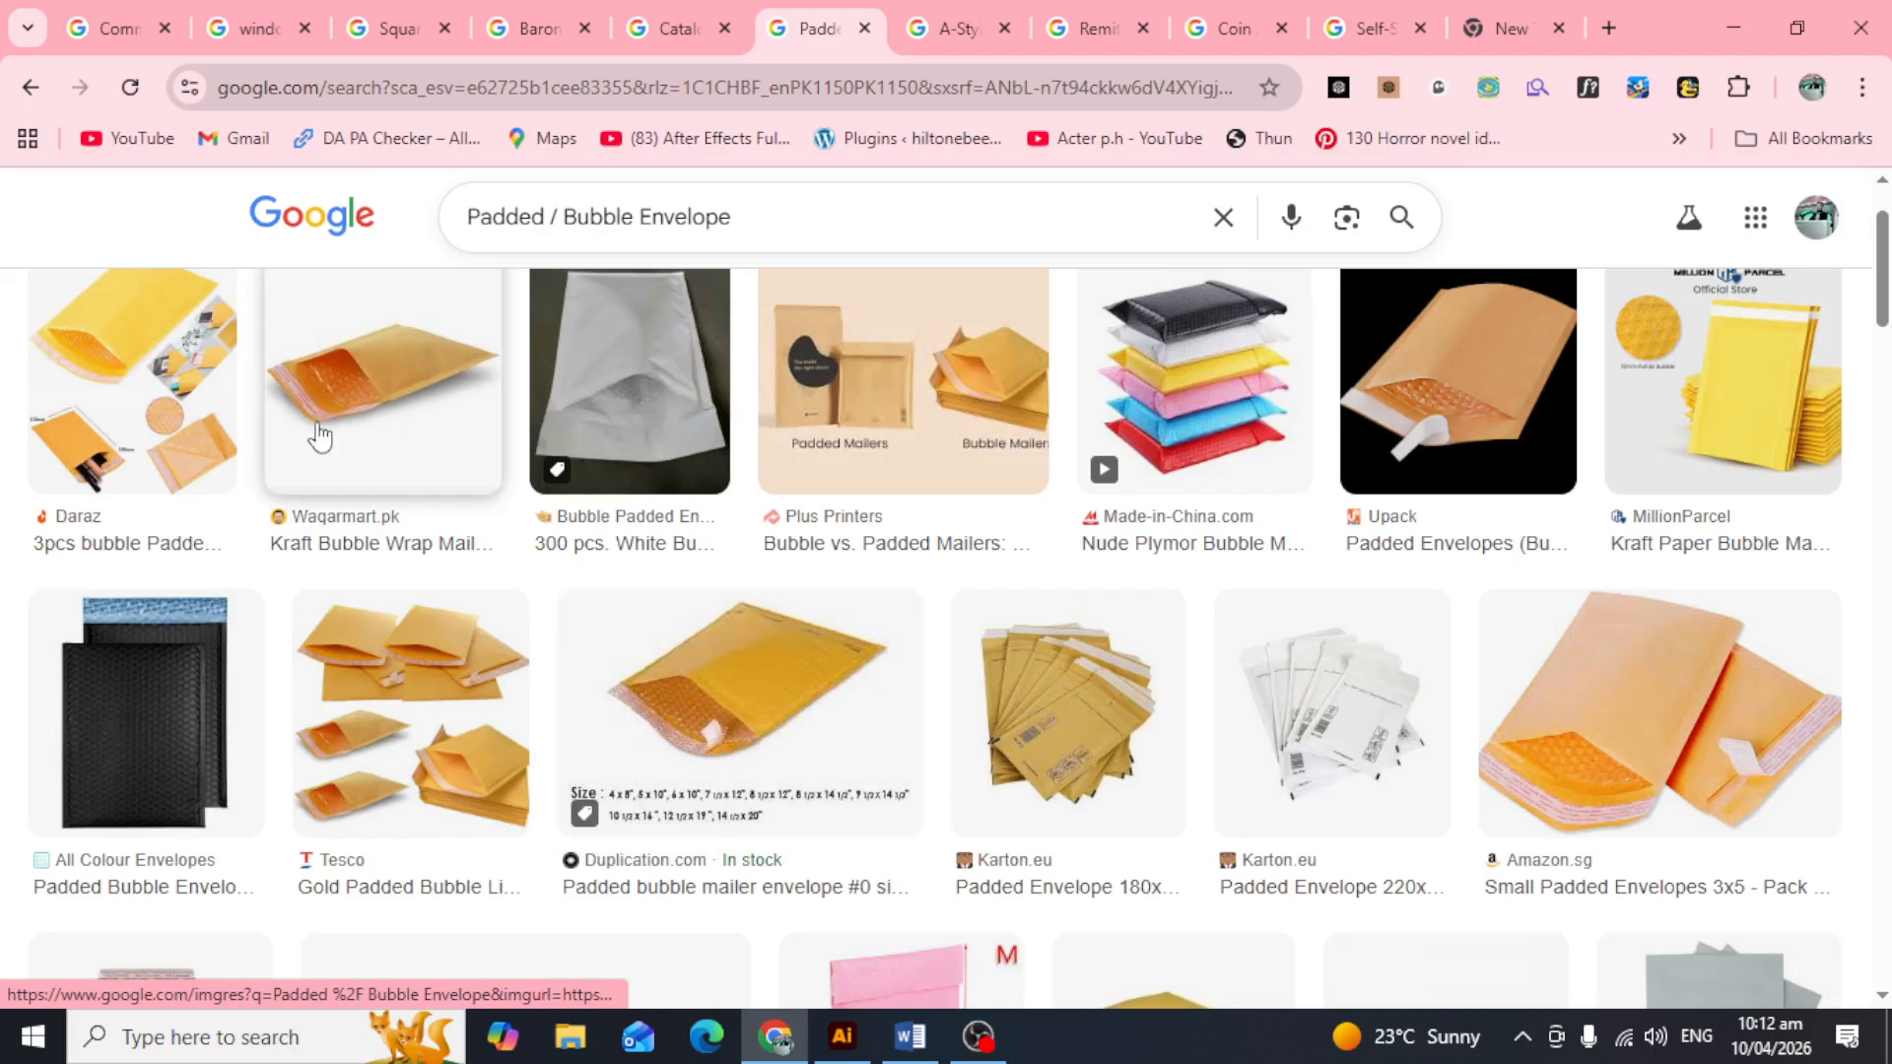
scroll(325, 513, down, 4)
scroll(328, 557, down, 5)
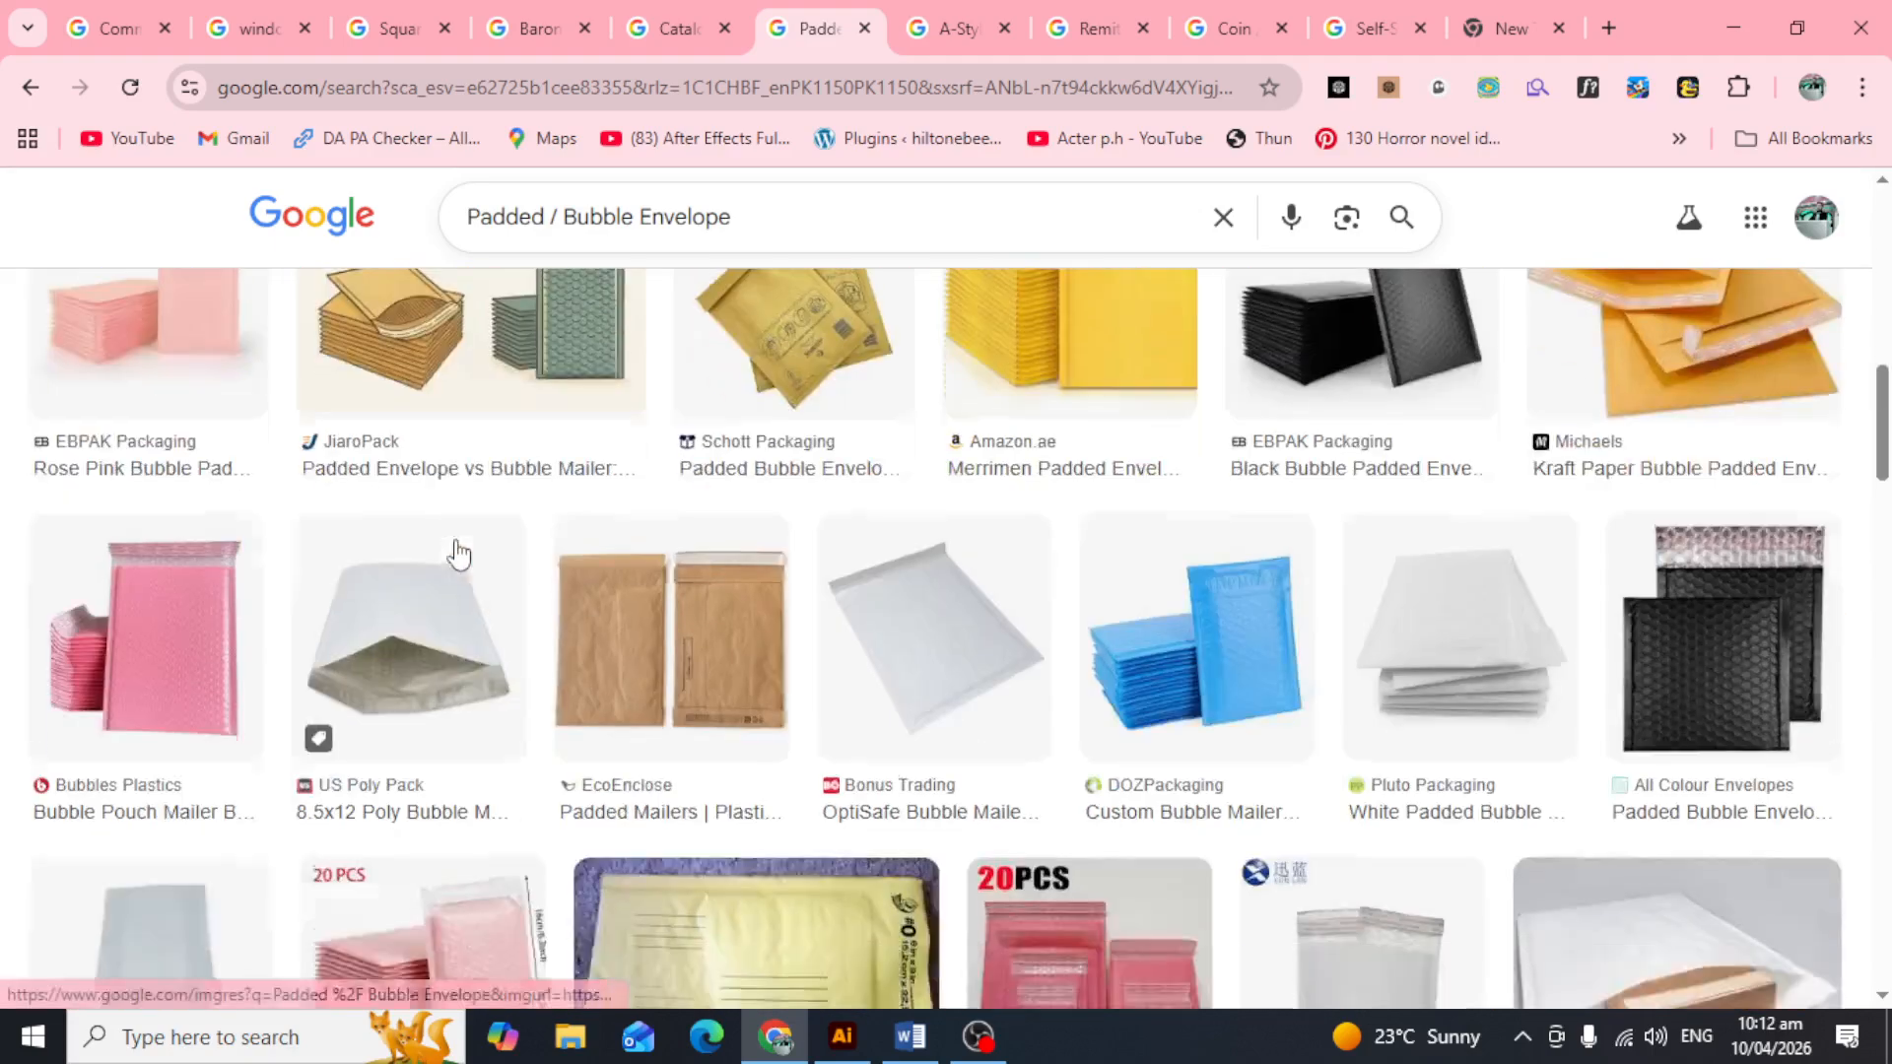
scroll(909, 549, down, 5)
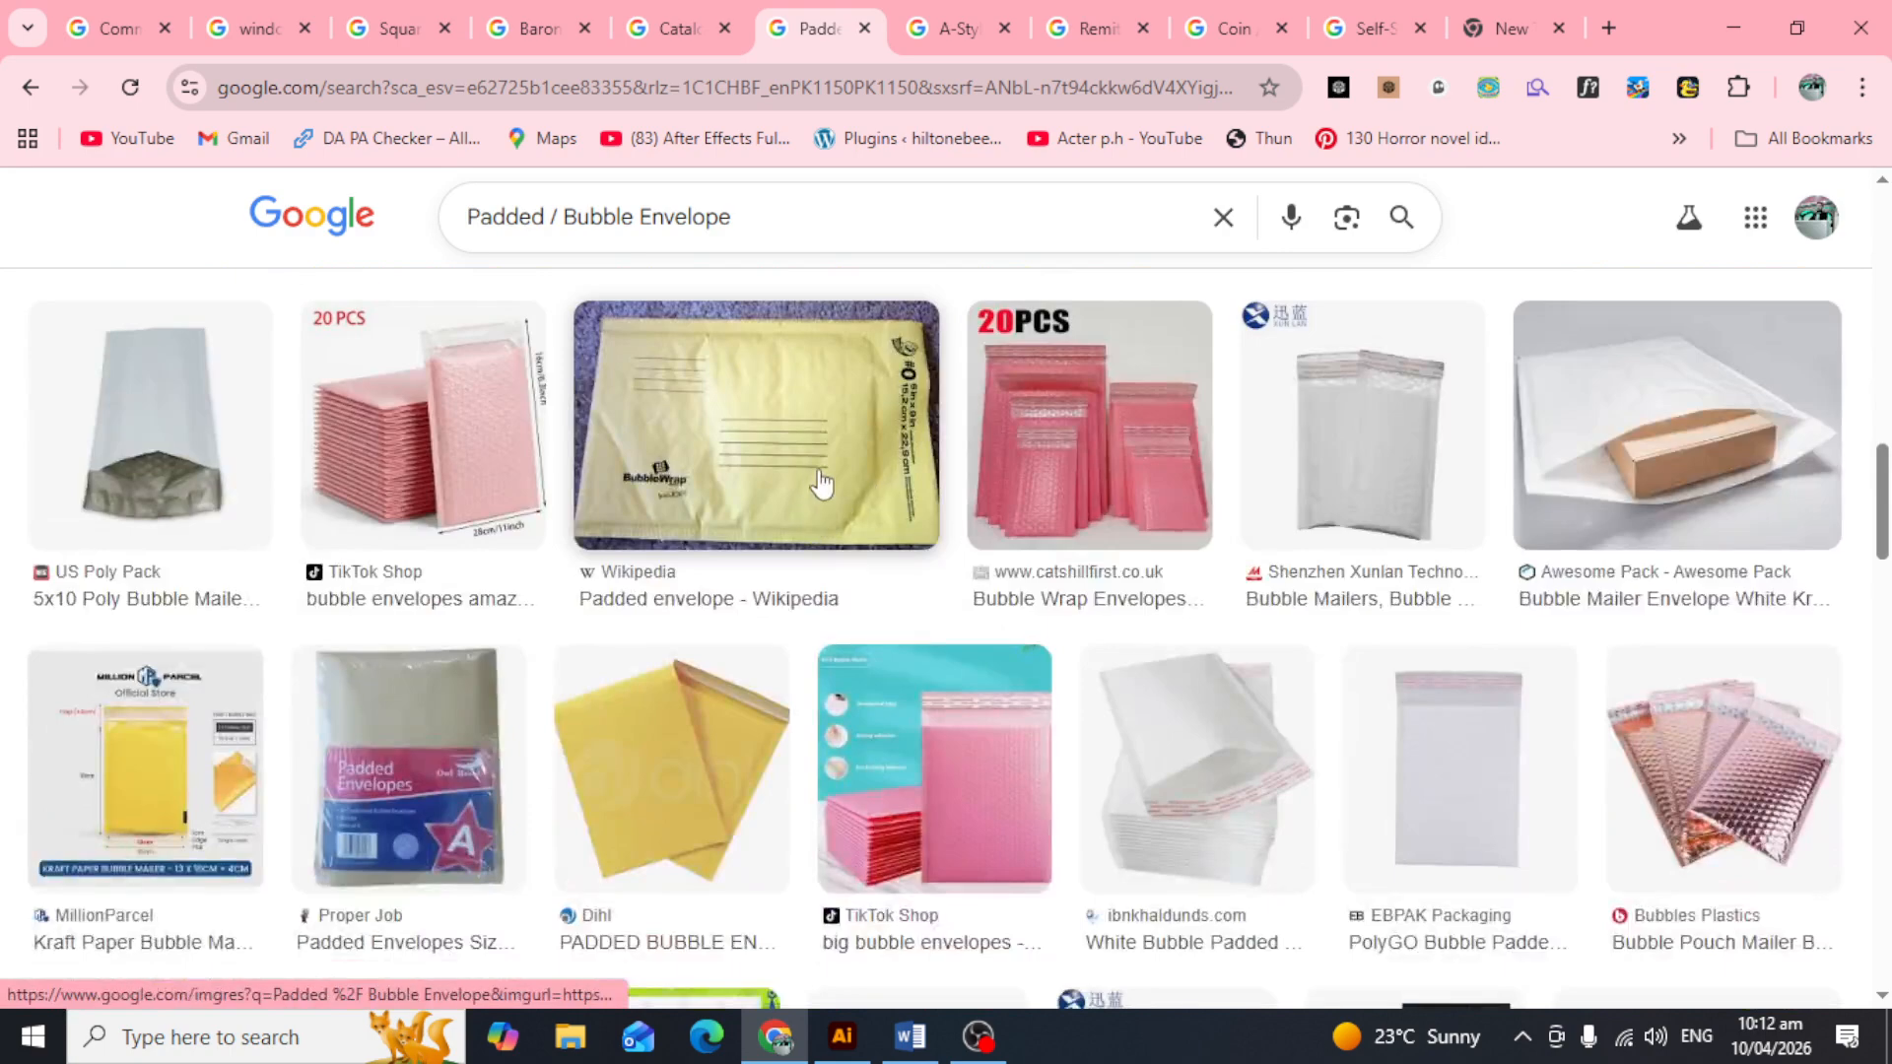
scroll(874, 439, down, 2)
scroll(880, 445, up, 4)
scroll(880, 445, down, 1)
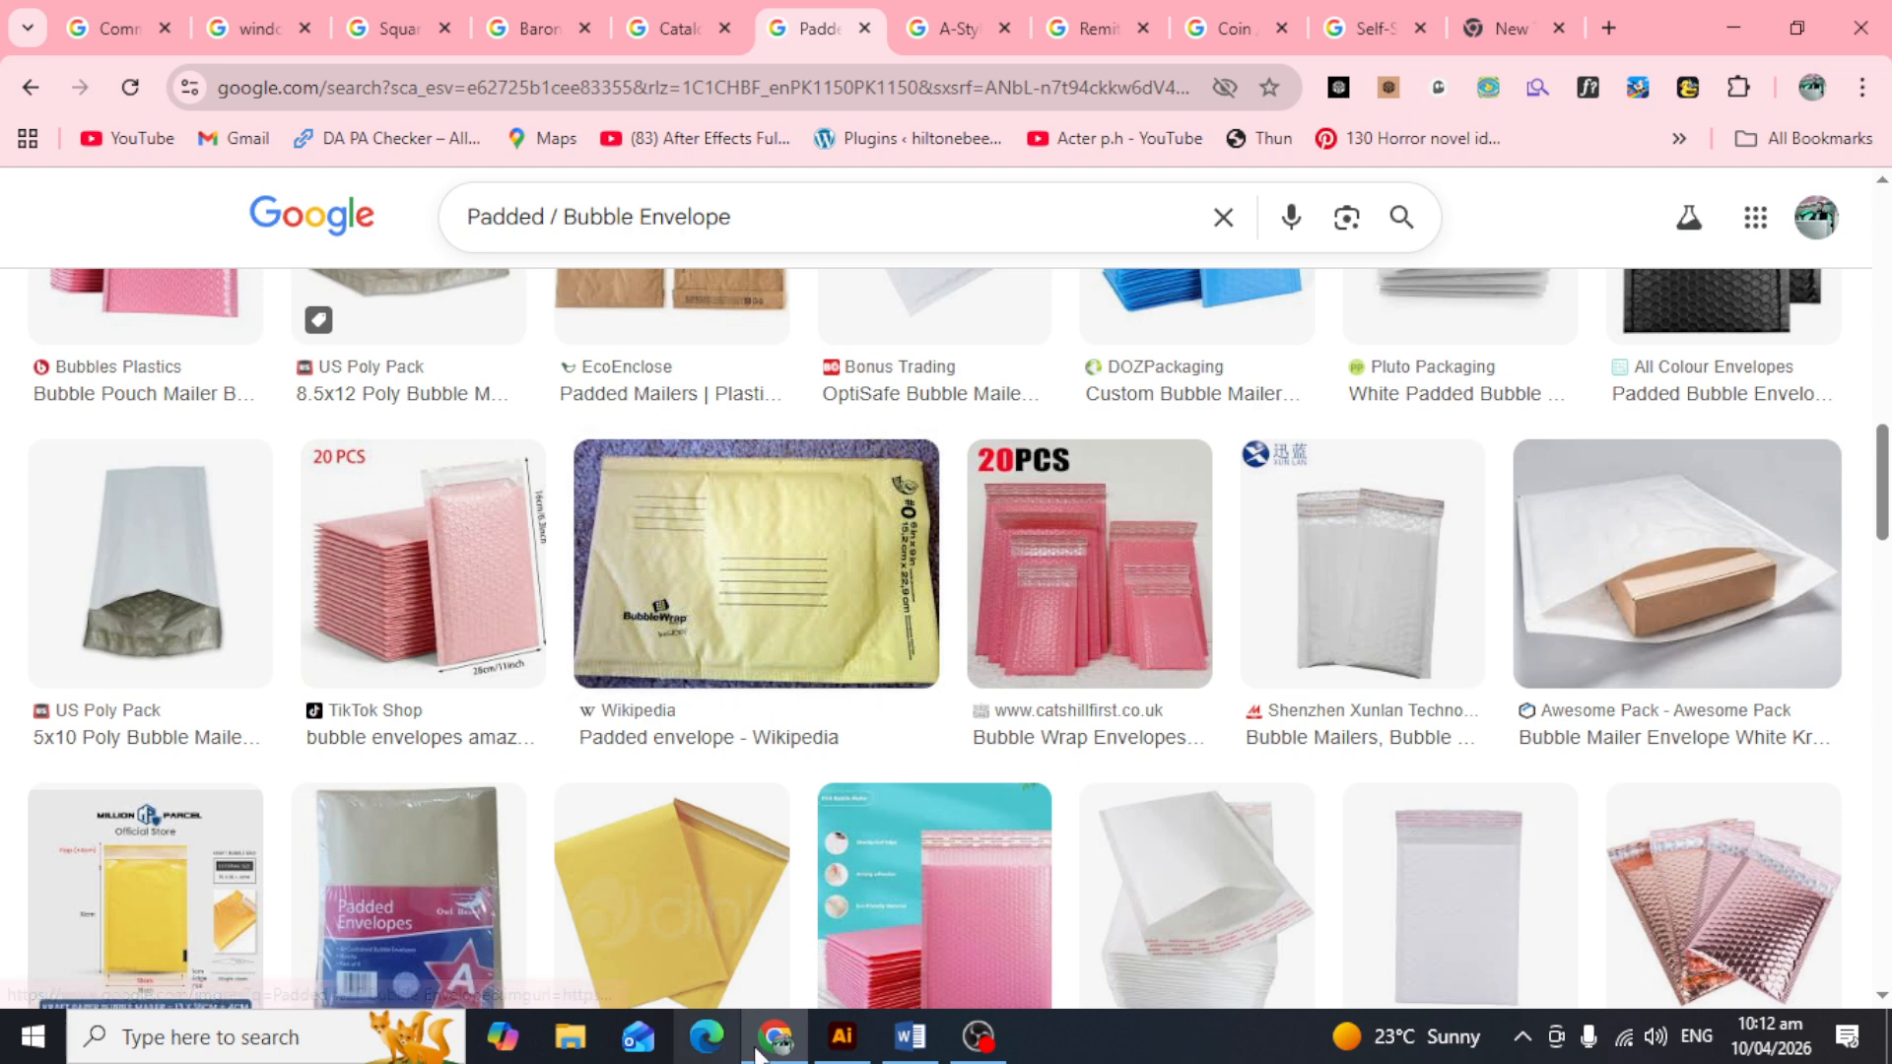
Step: Read the A-Style / Announcement and Remittance / Donation sections in Word, and view the A-Style / Announcement Envelopes image results in Chrome
click(901, 1025)
scroll(235, 680, up, 1)
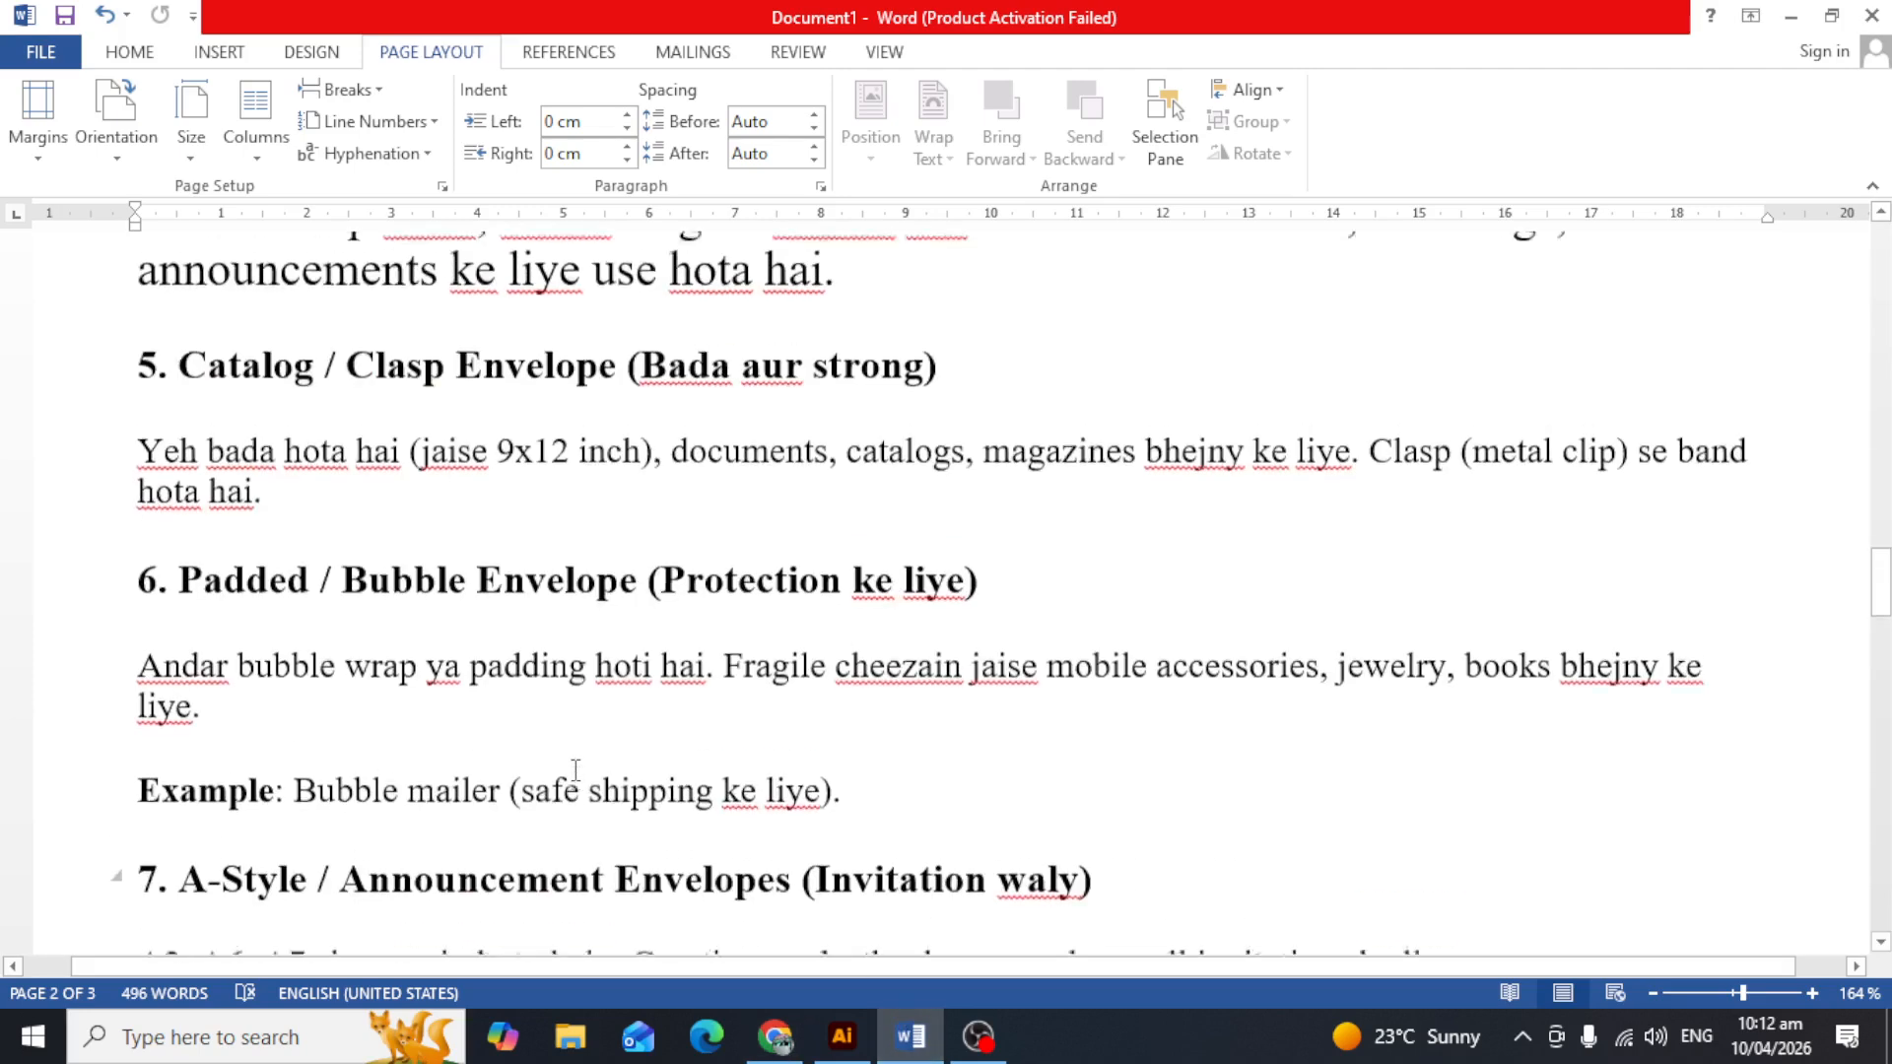
scroll(235, 680, down, 4)
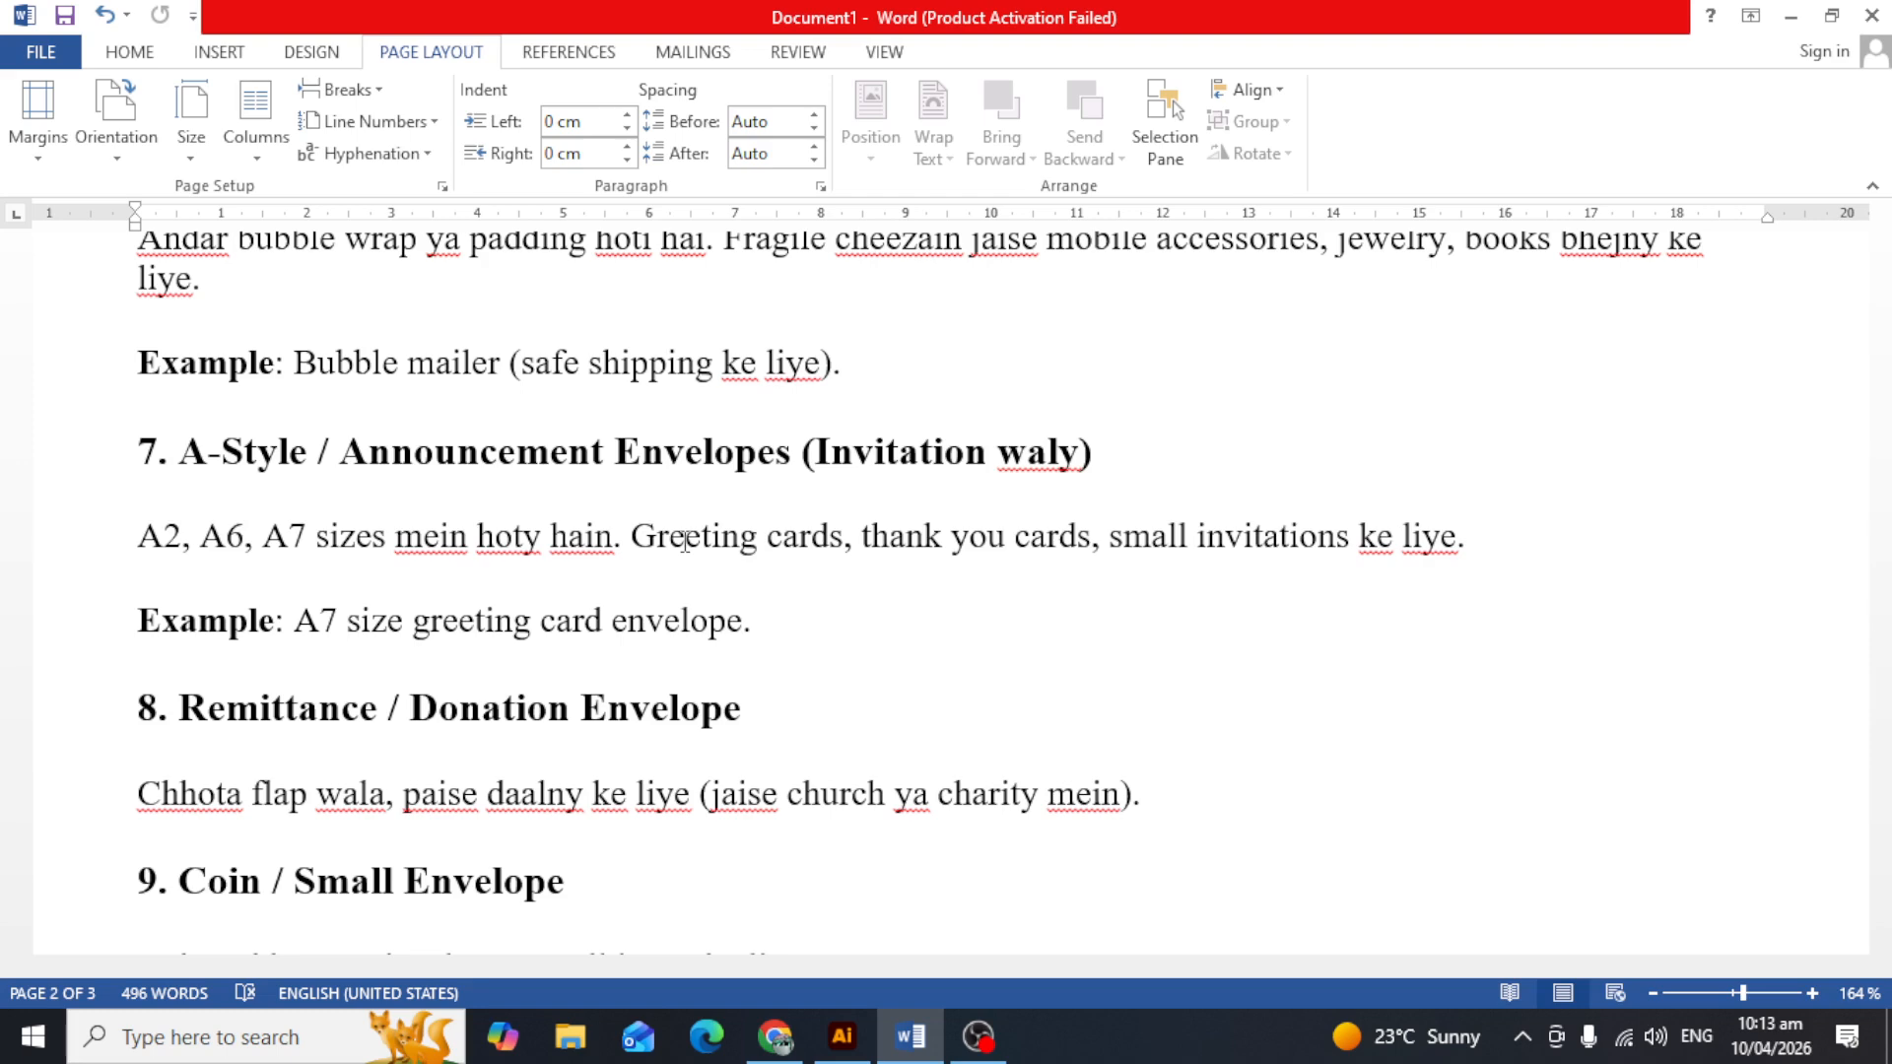
click(775, 1036)
click(944, 27)
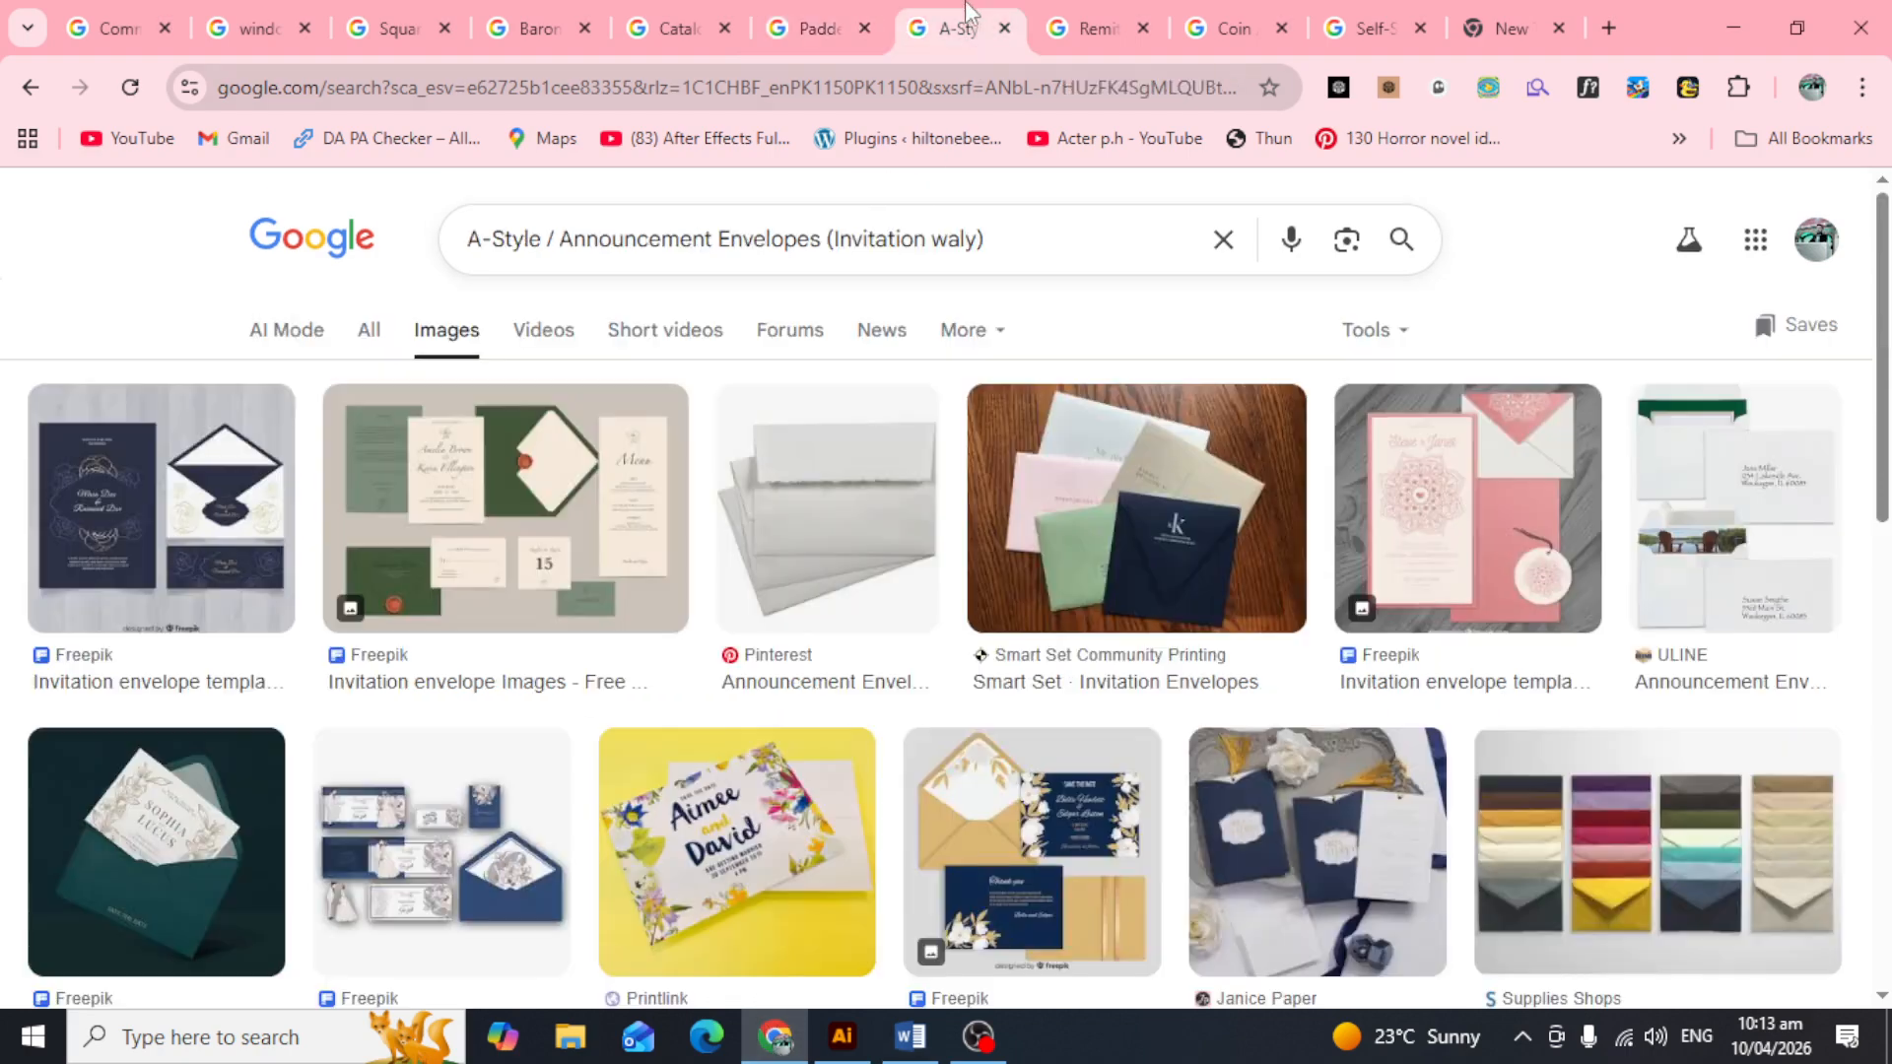
Step: Preview the Envelope Printing Blog picture from the Remittance / Donation Envelope image results and return to the Word document
click(1094, 28)
scroll(973, 668, down, 3)
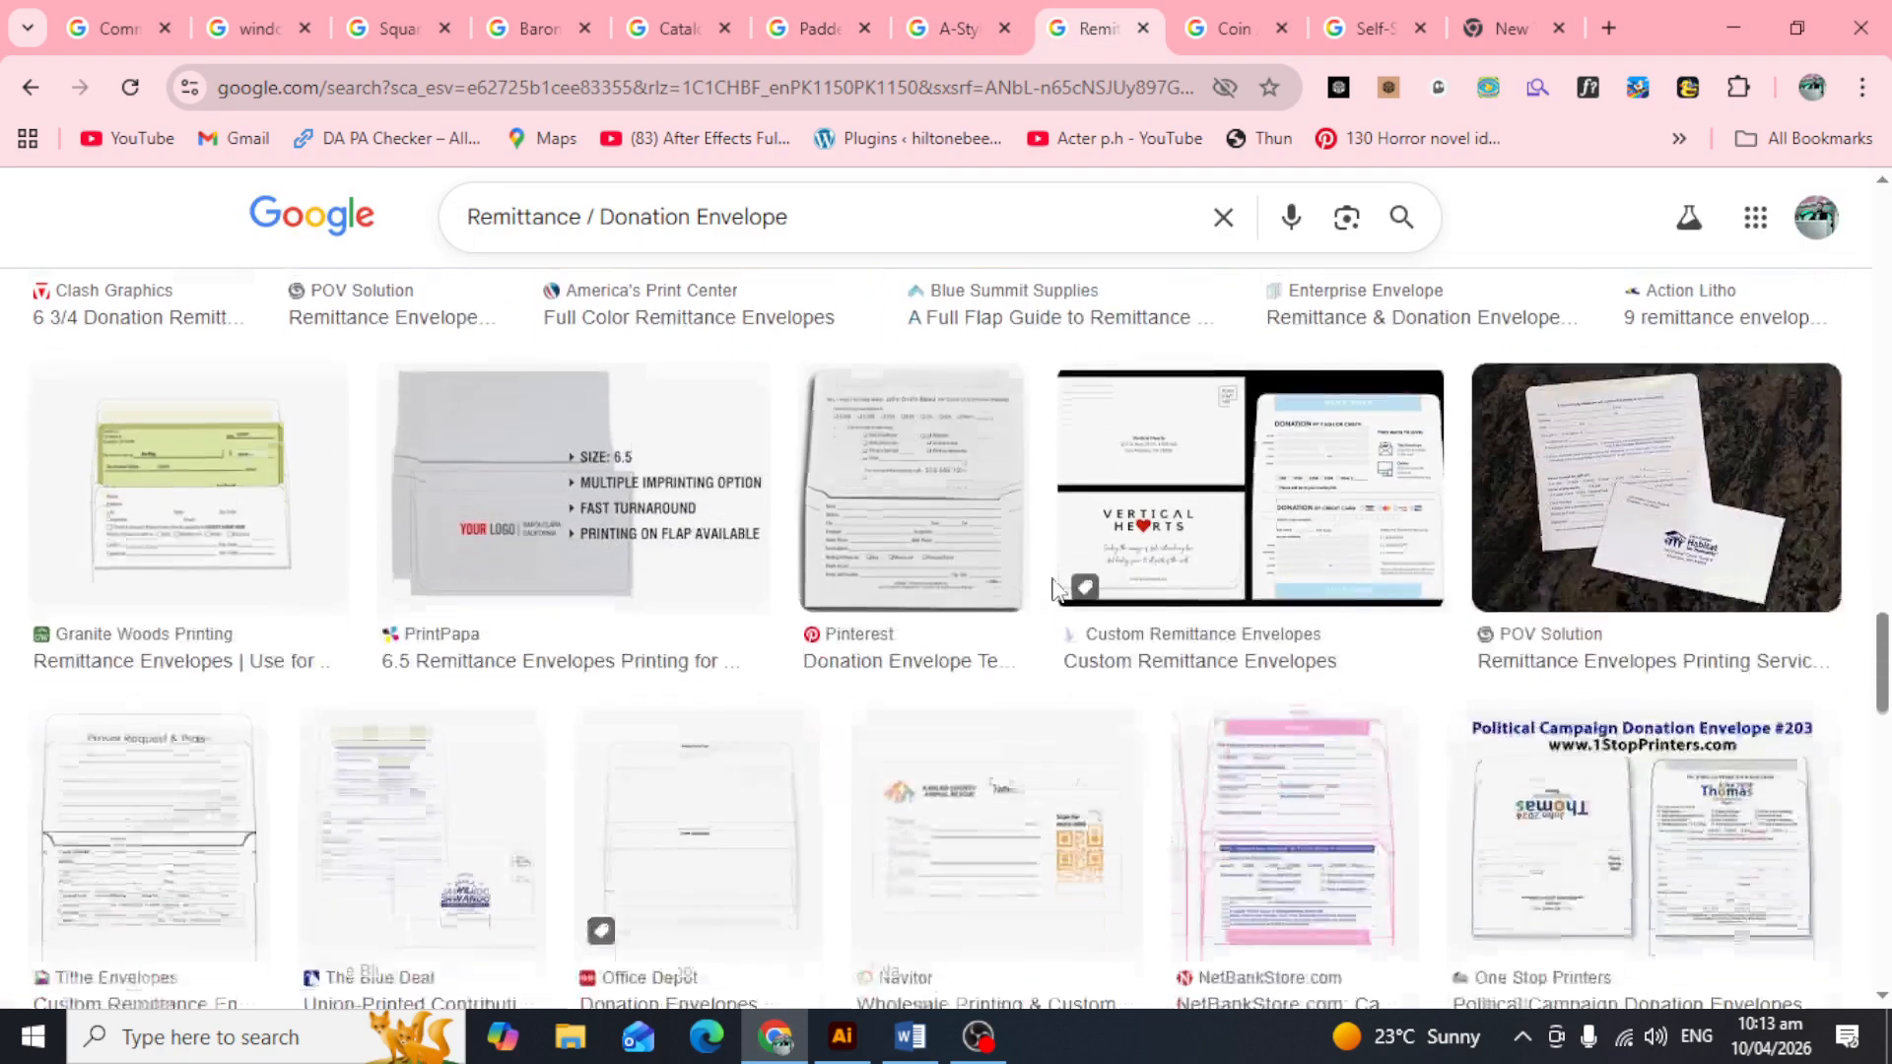
scroll(1141, 620, up, 10)
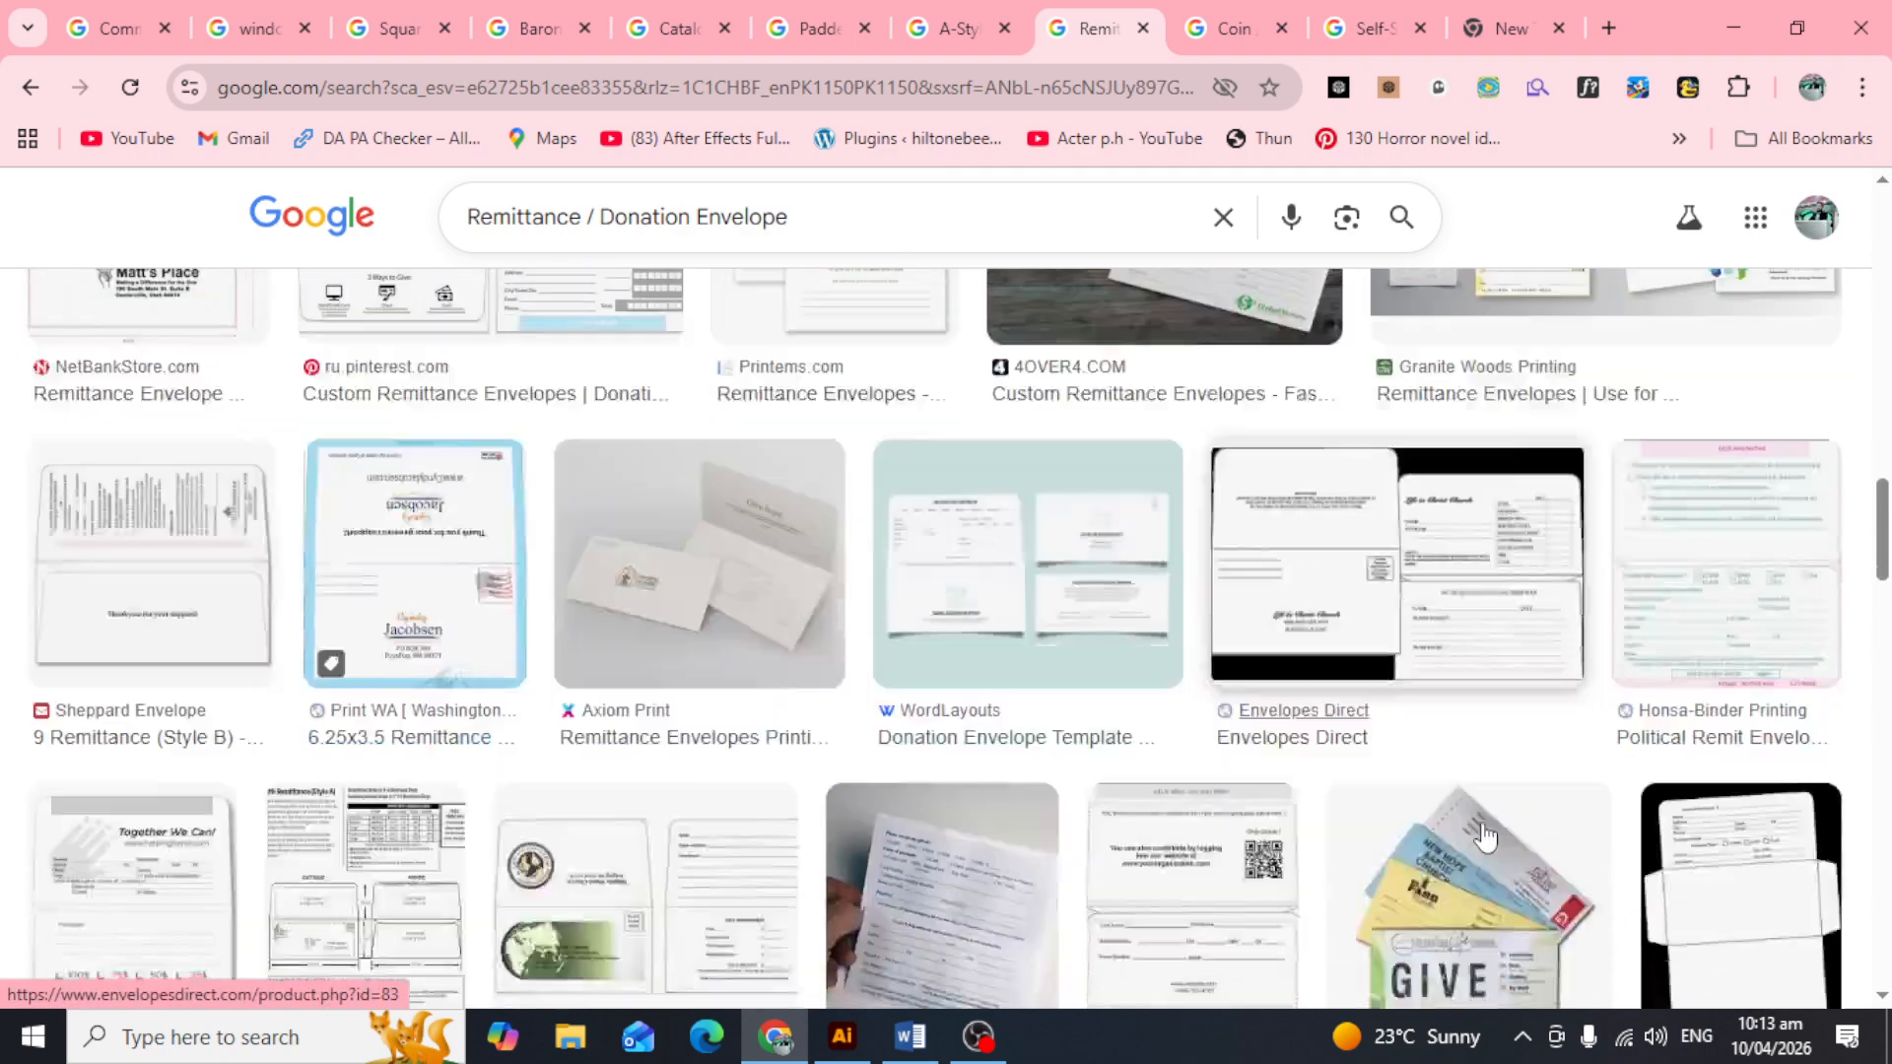
scroll(1496, 806, down, 3)
click(1496, 806)
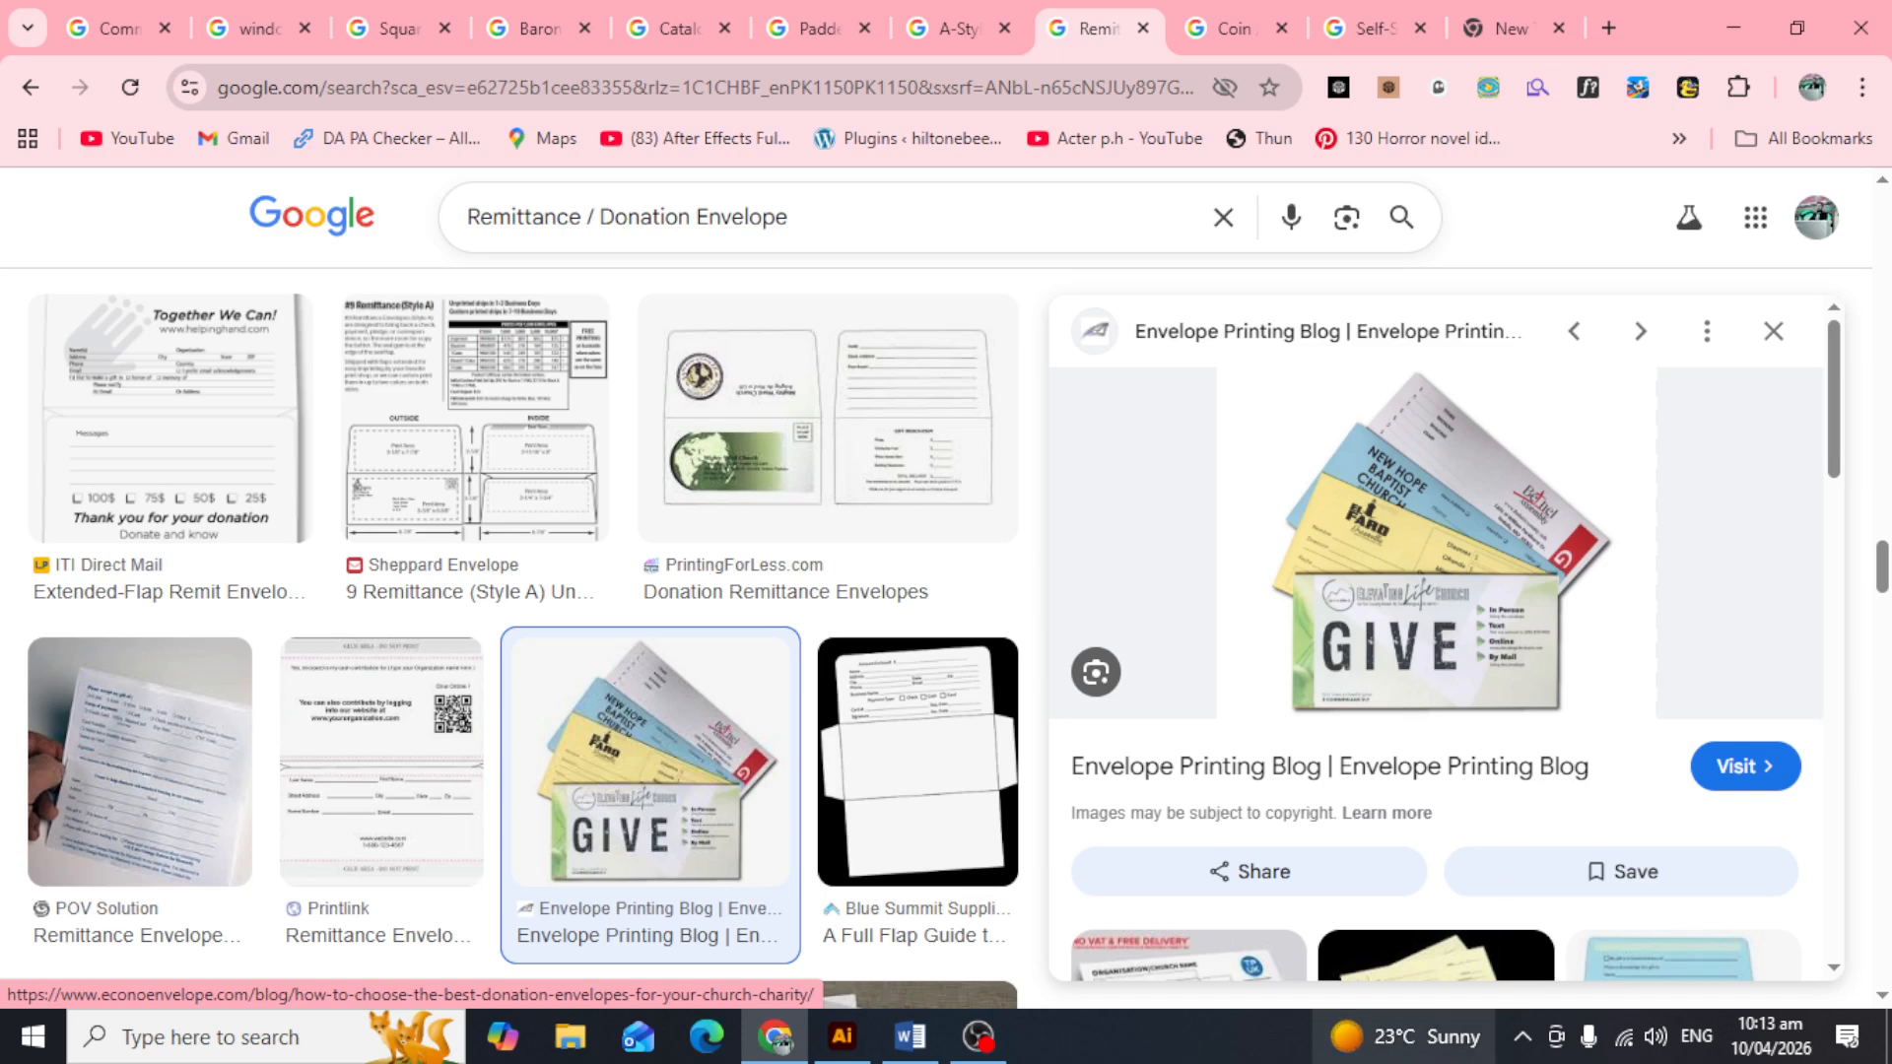
click(909, 1036)
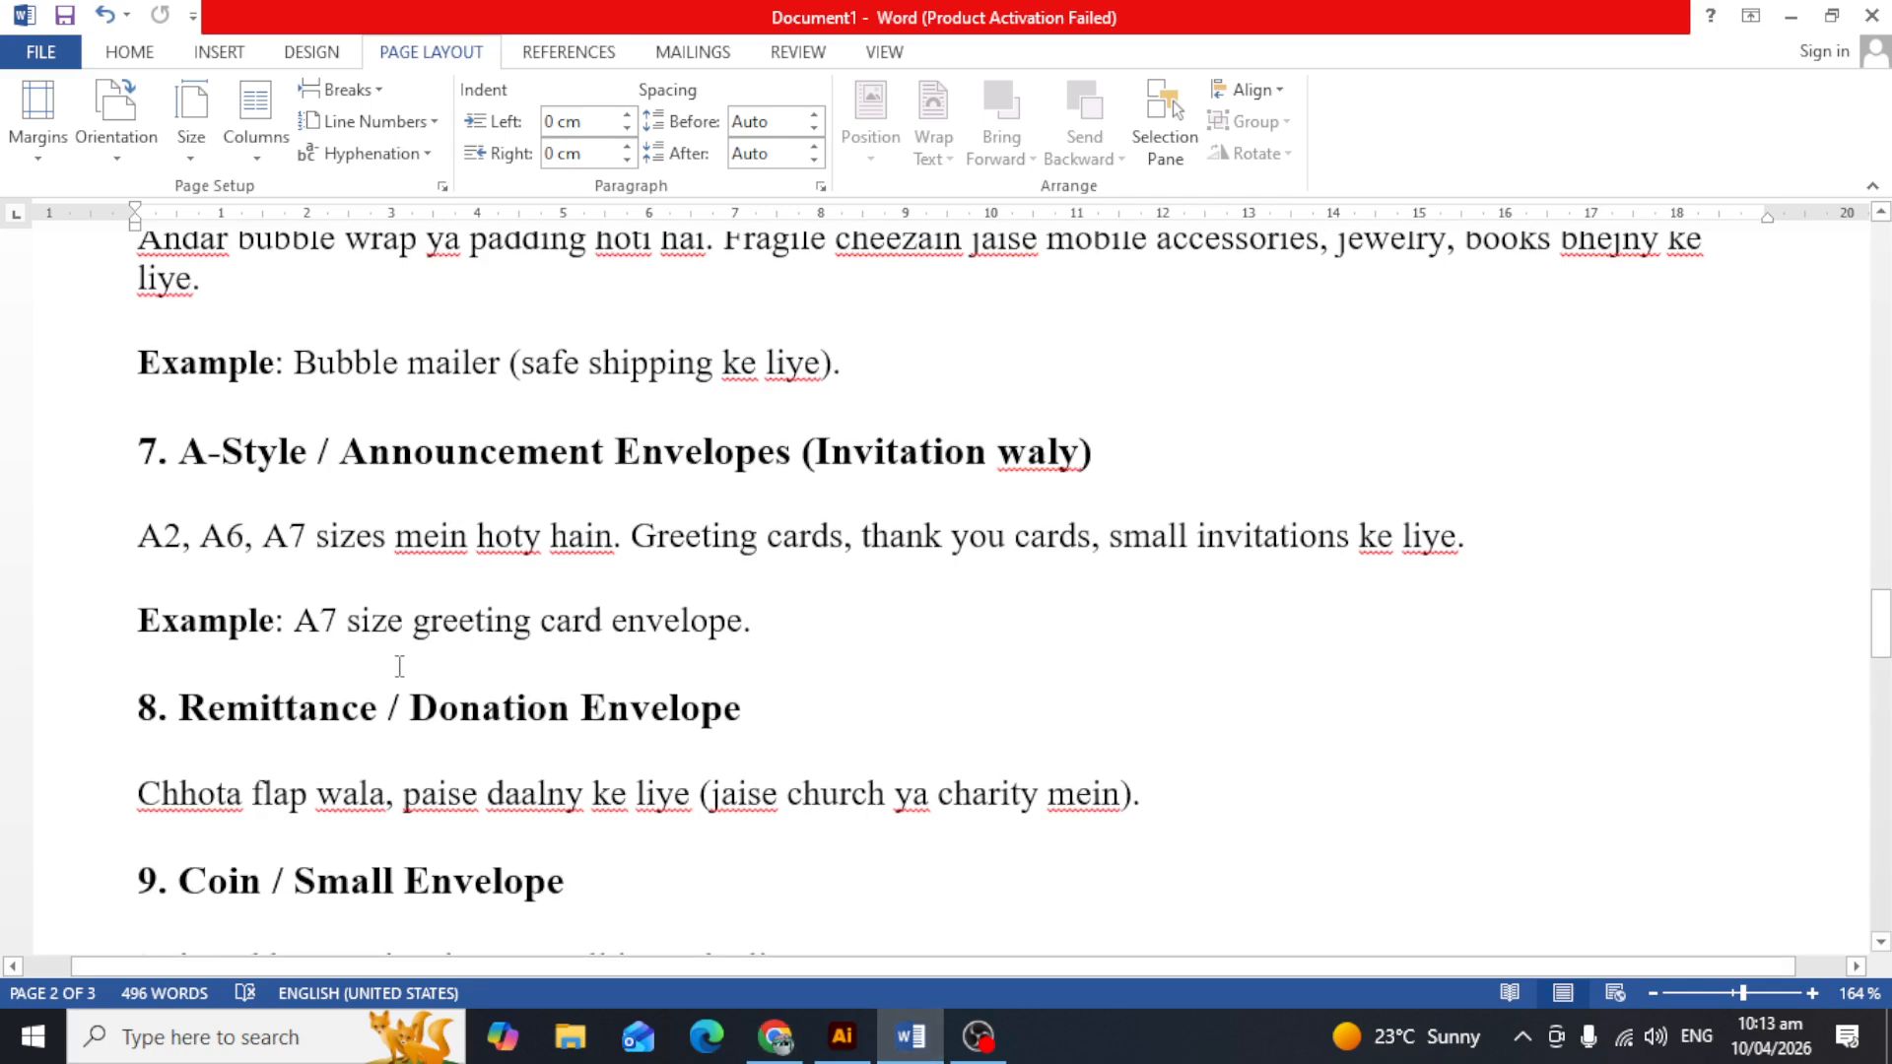
Step: Read the Coin / Small and Self-Seal / Peel & Seal sections in Word, and preview the Flyers ASAP peel-and-seal envelope picture in Chrome
scroll(399, 667, down, 2)
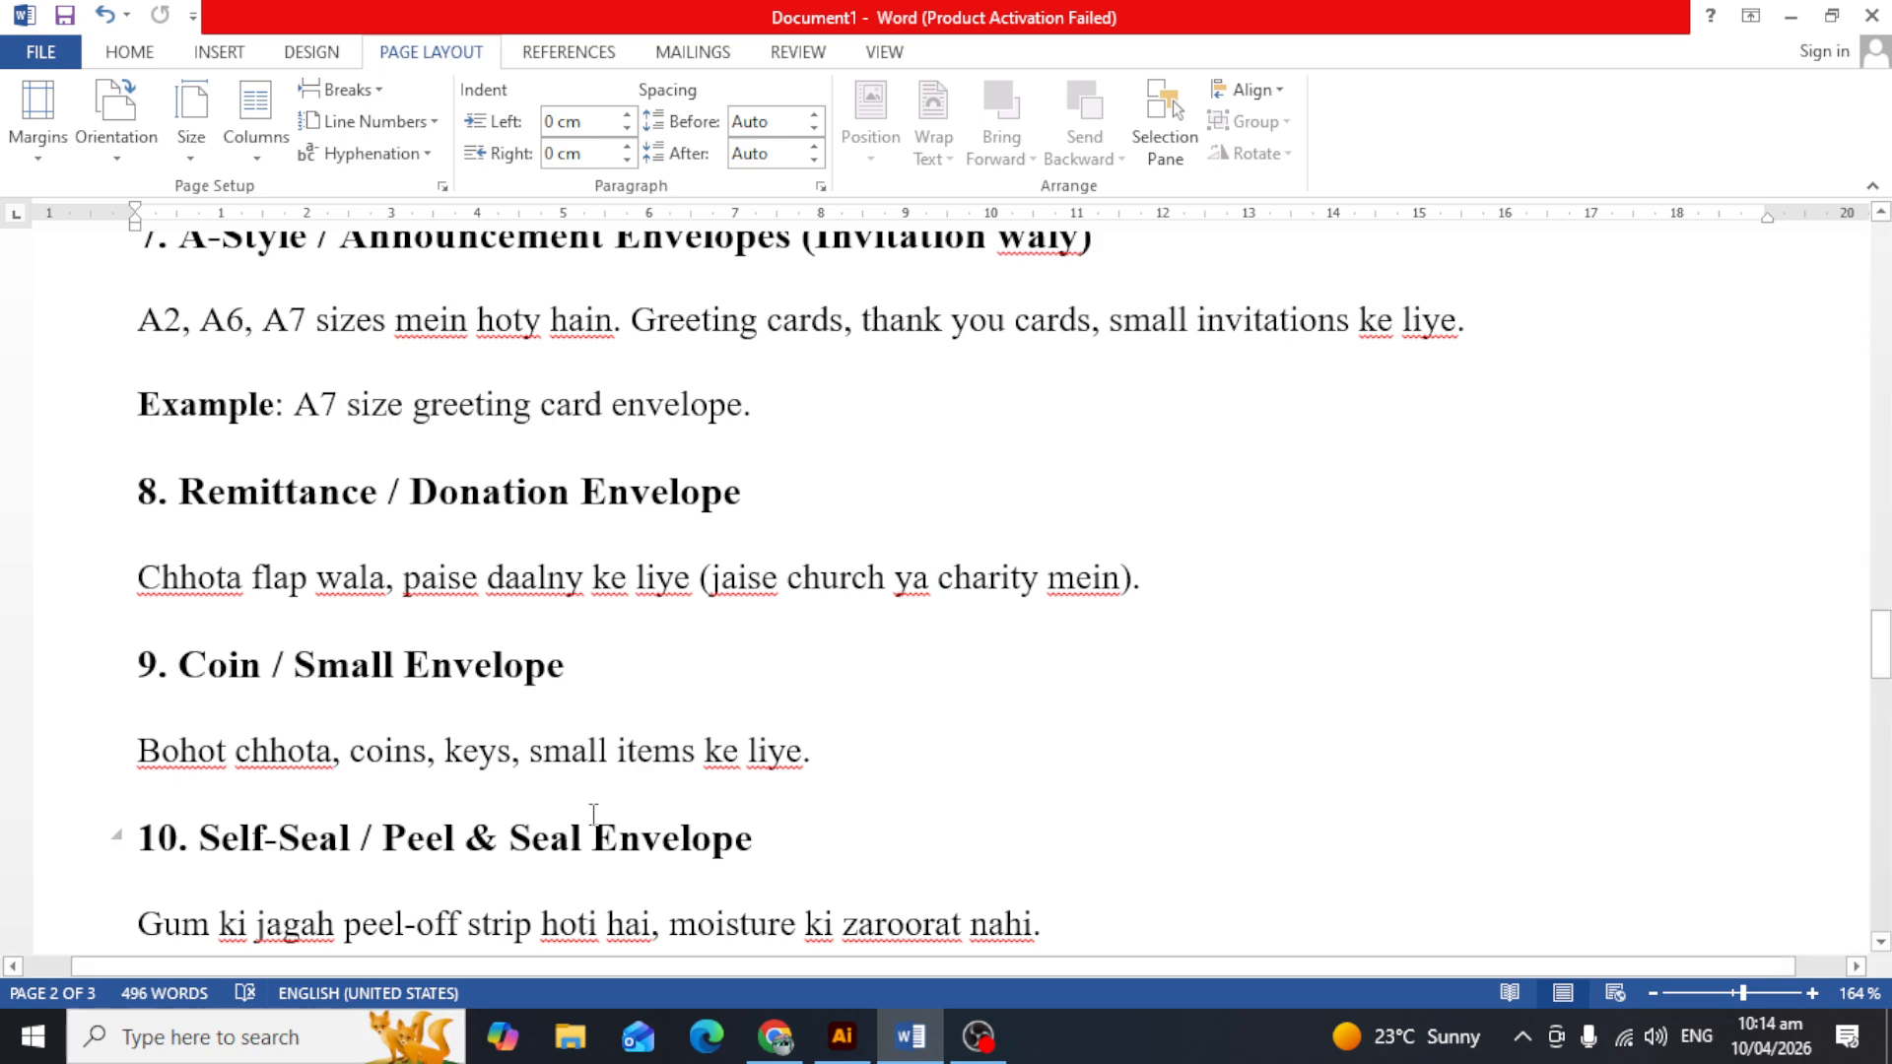
scroll(593, 814, down, 3)
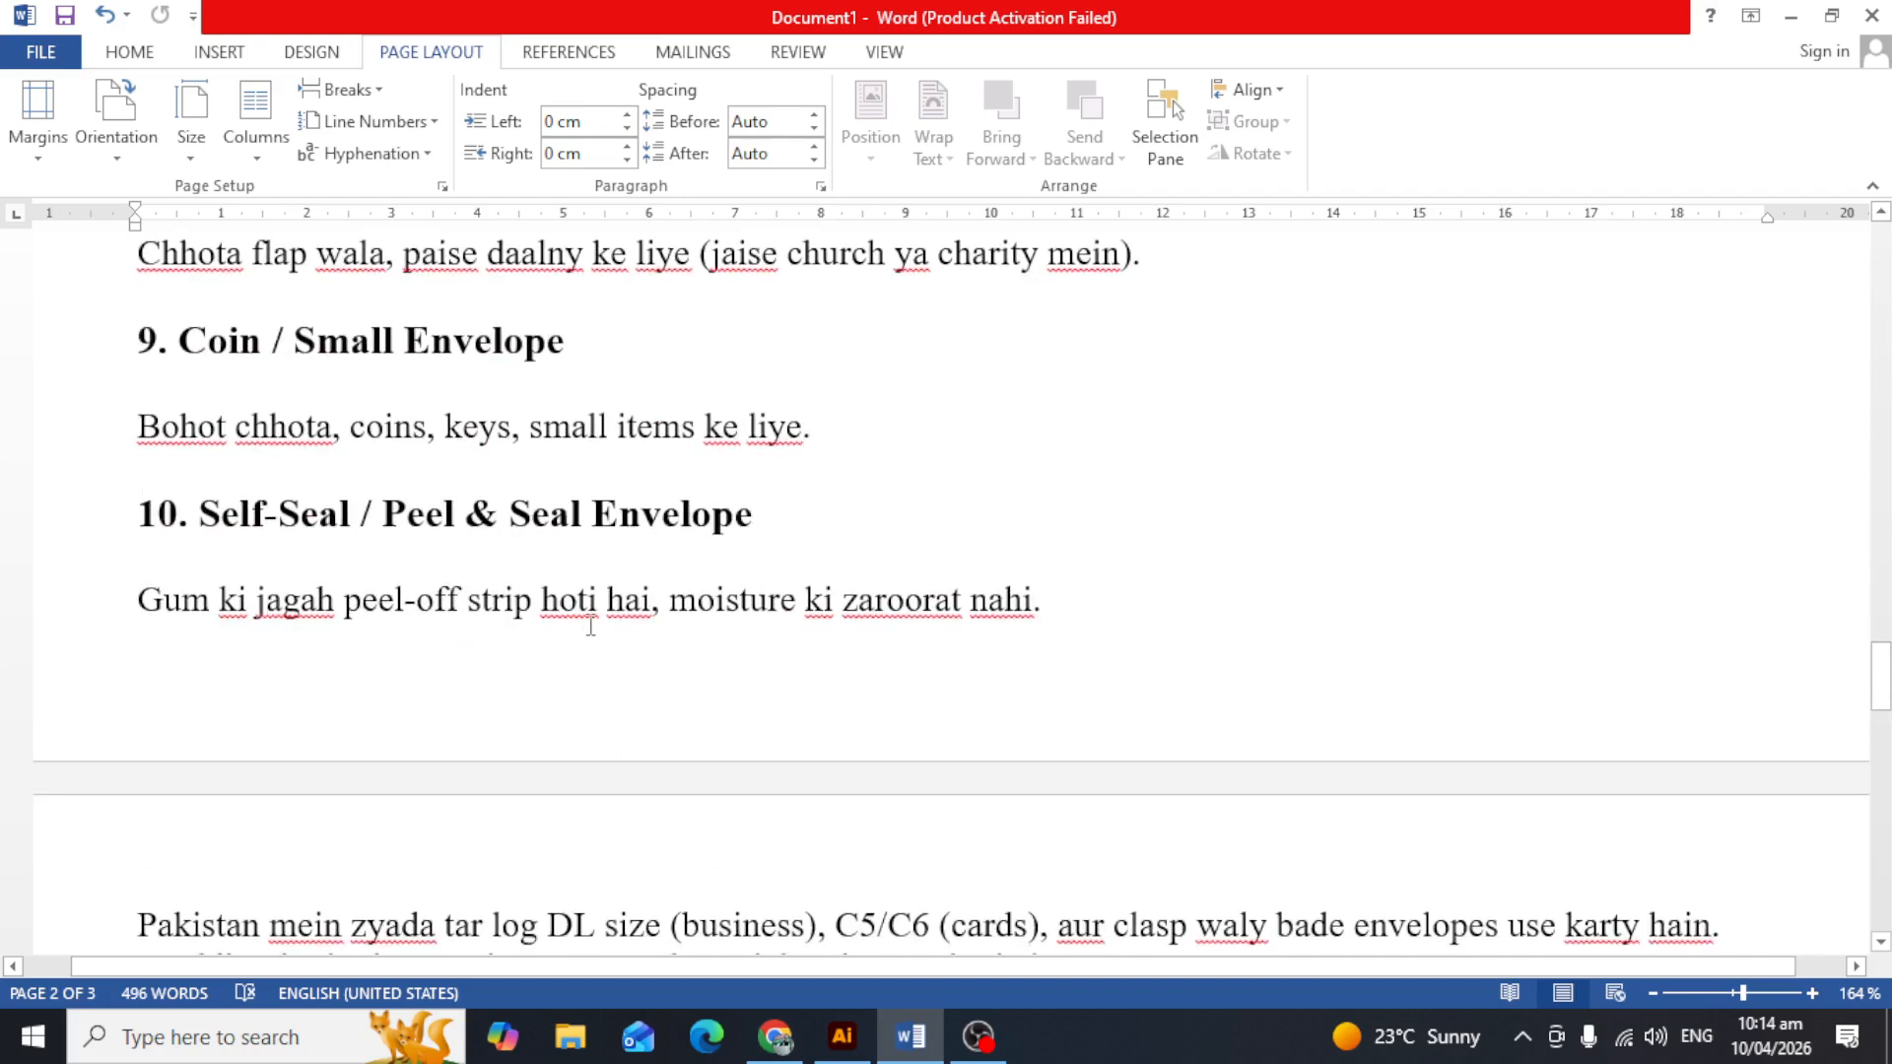
click(775, 1034)
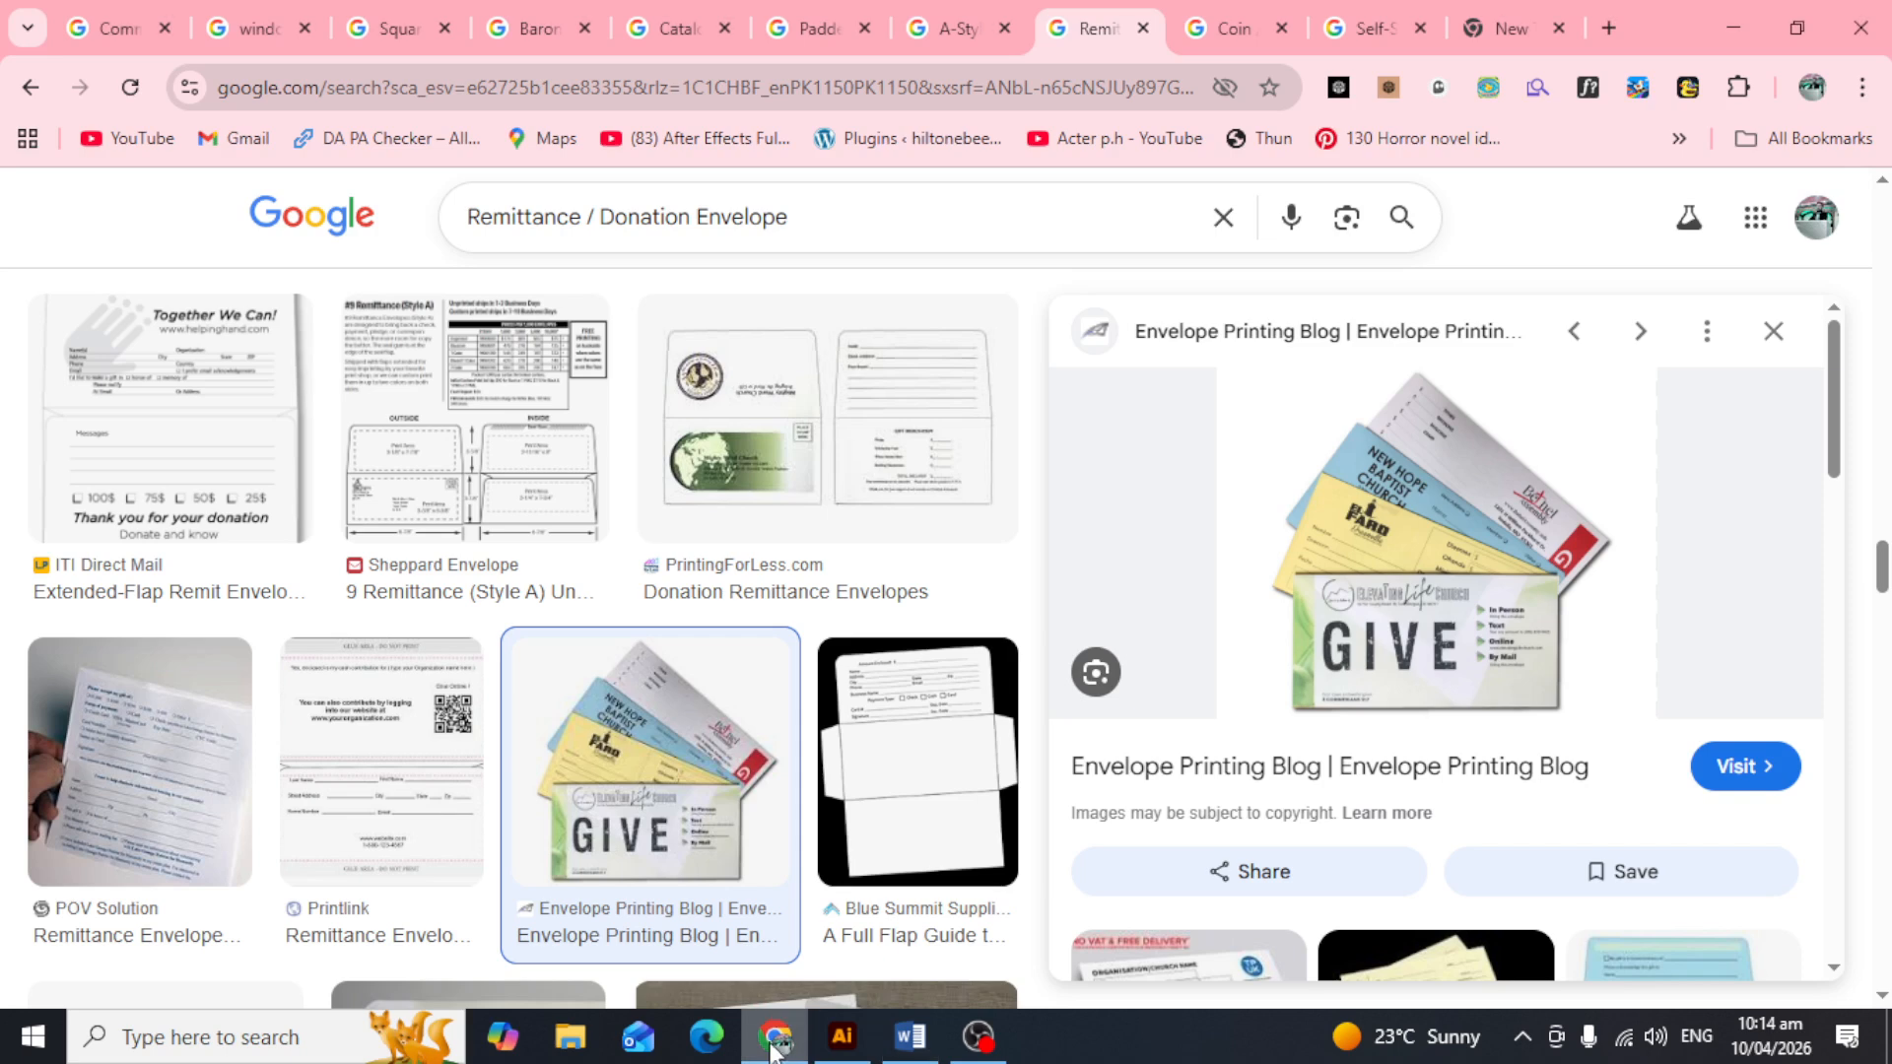
click(1365, 28)
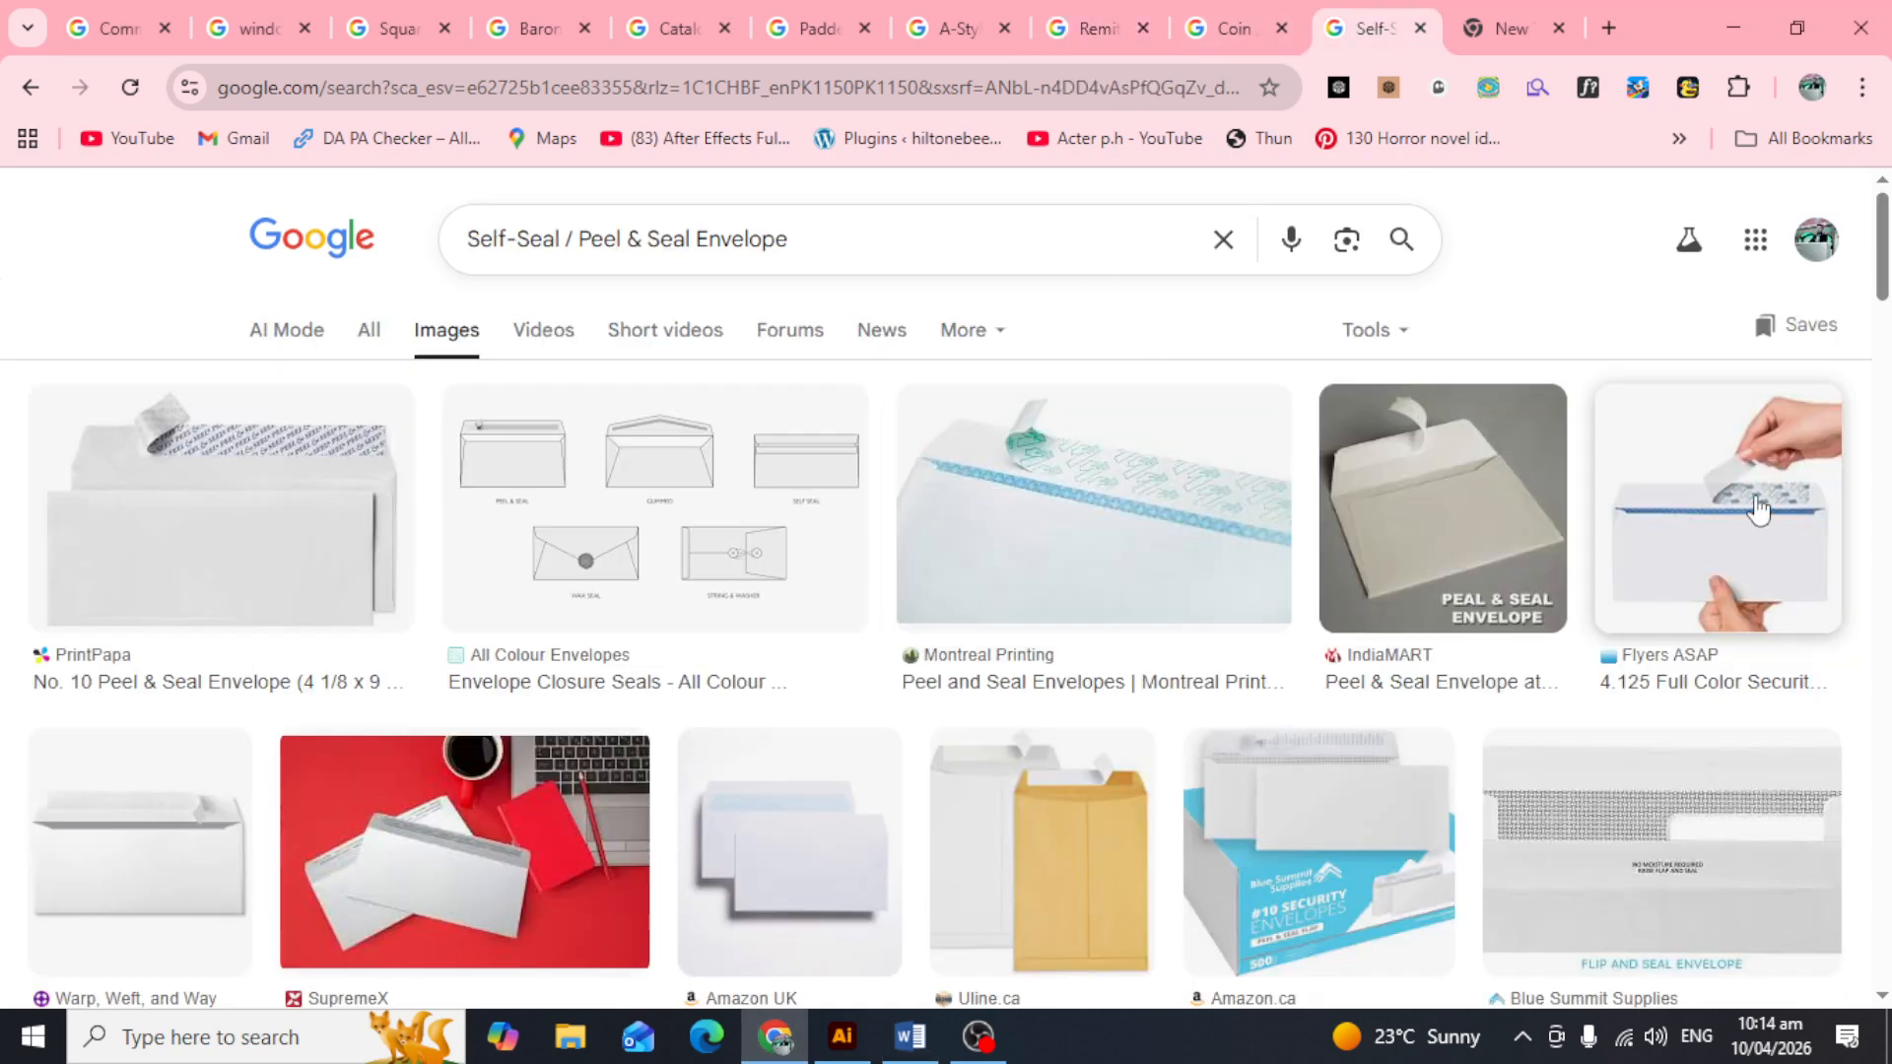
click(1768, 473)
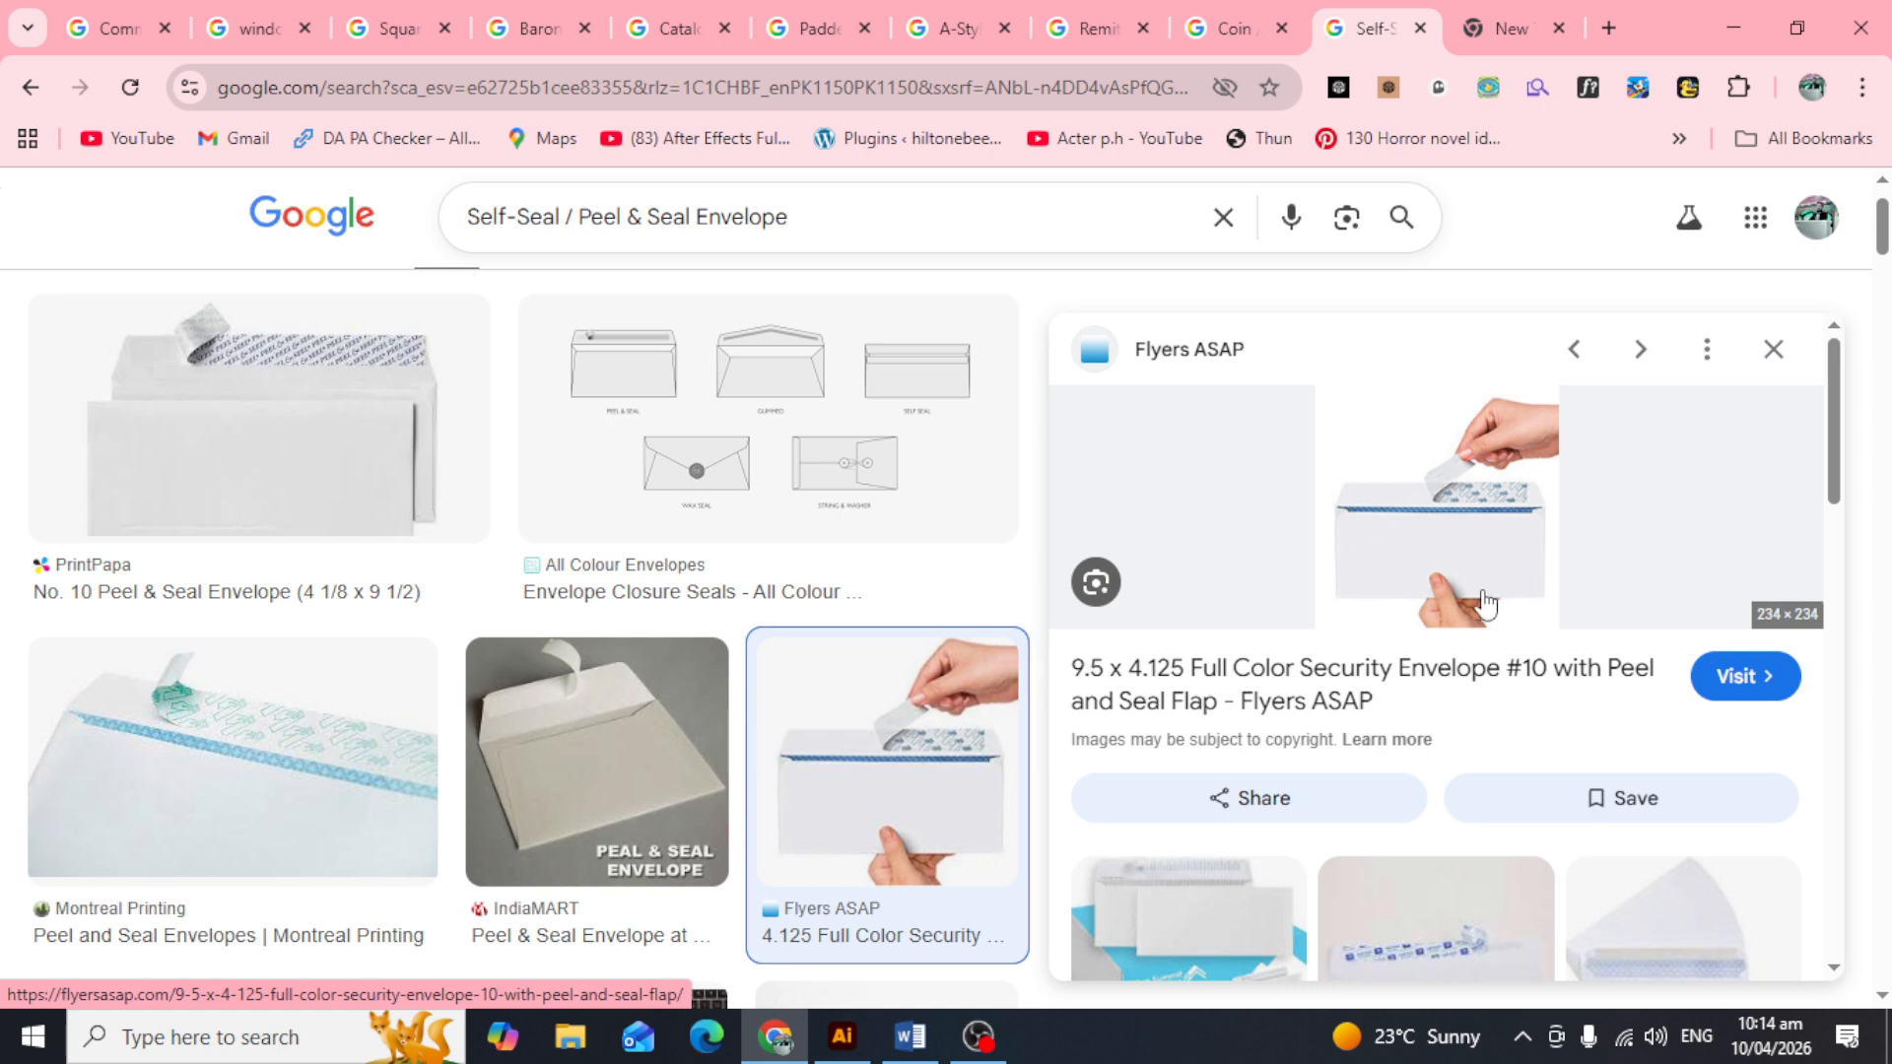
key(alt+Tab)
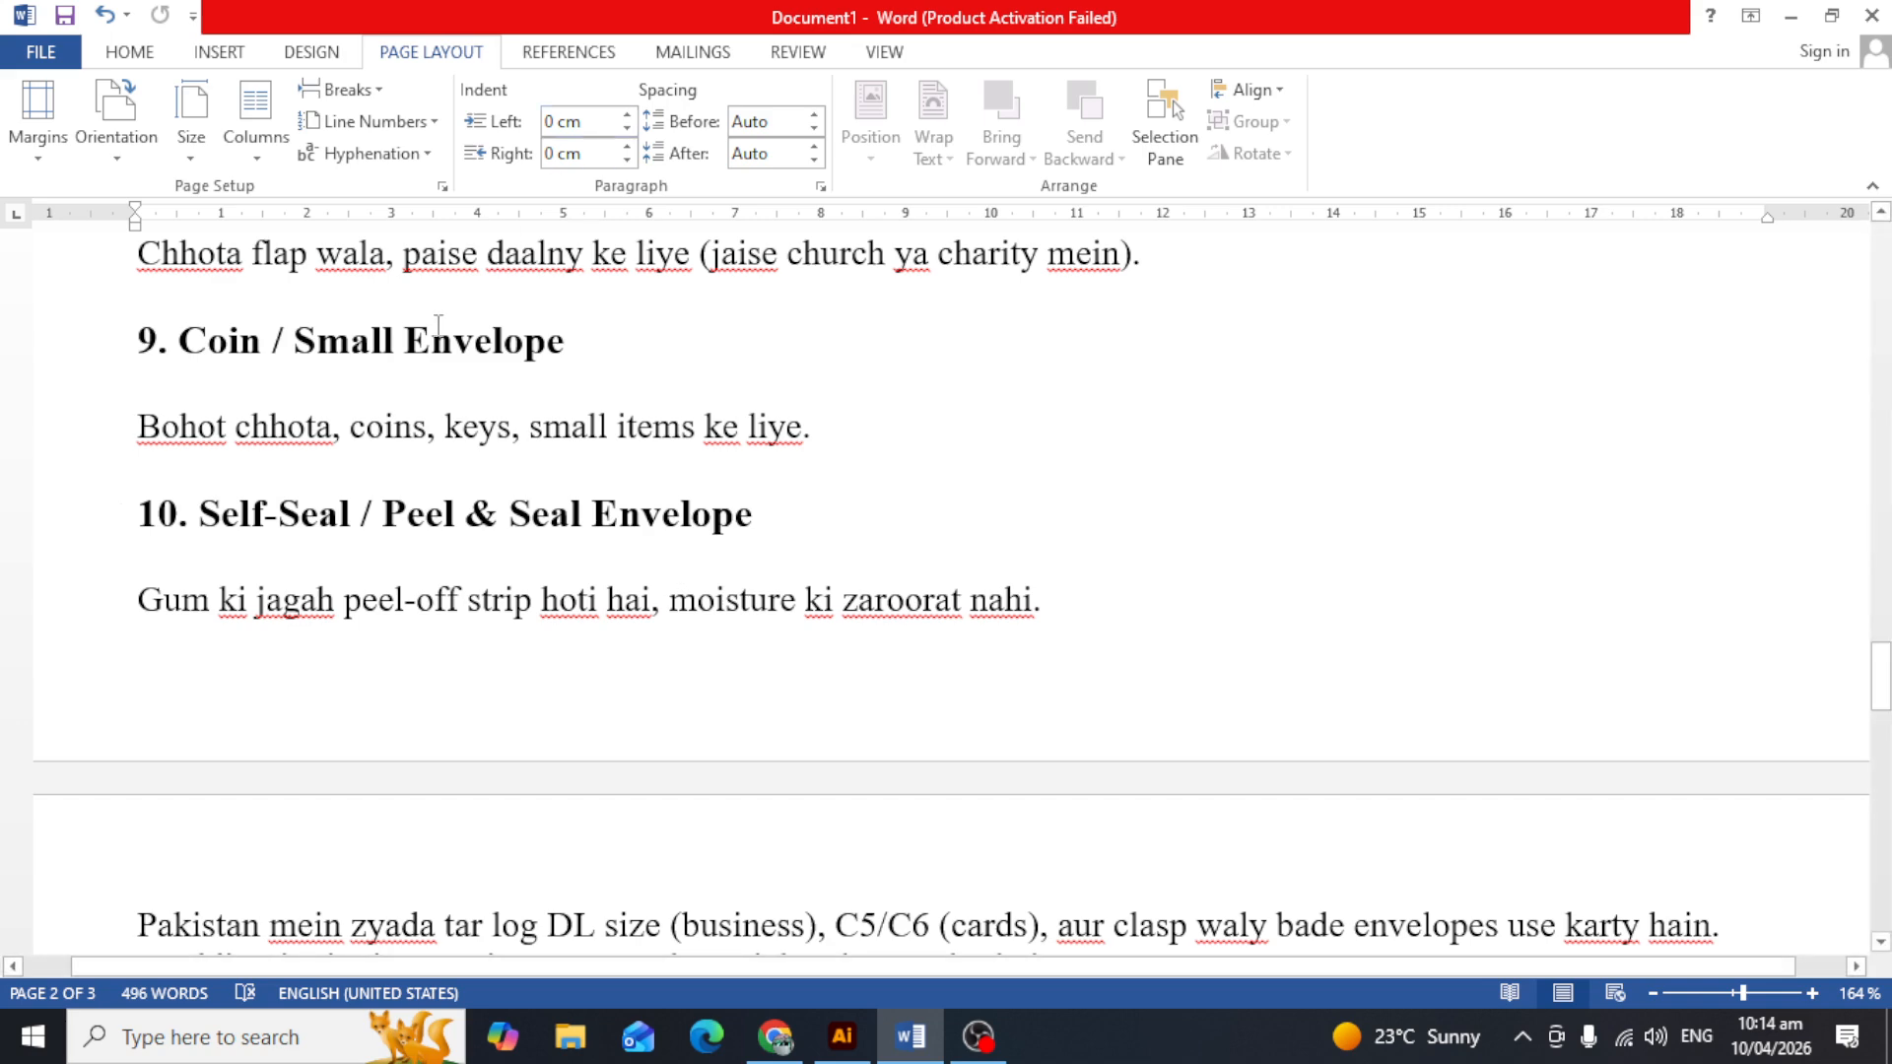
Step: Read the closing paragraphs on envelope use in Pakistan in Word, glancing at the Illustrator size chart and the Chrome image results
scroll(630, 714, down, 4)
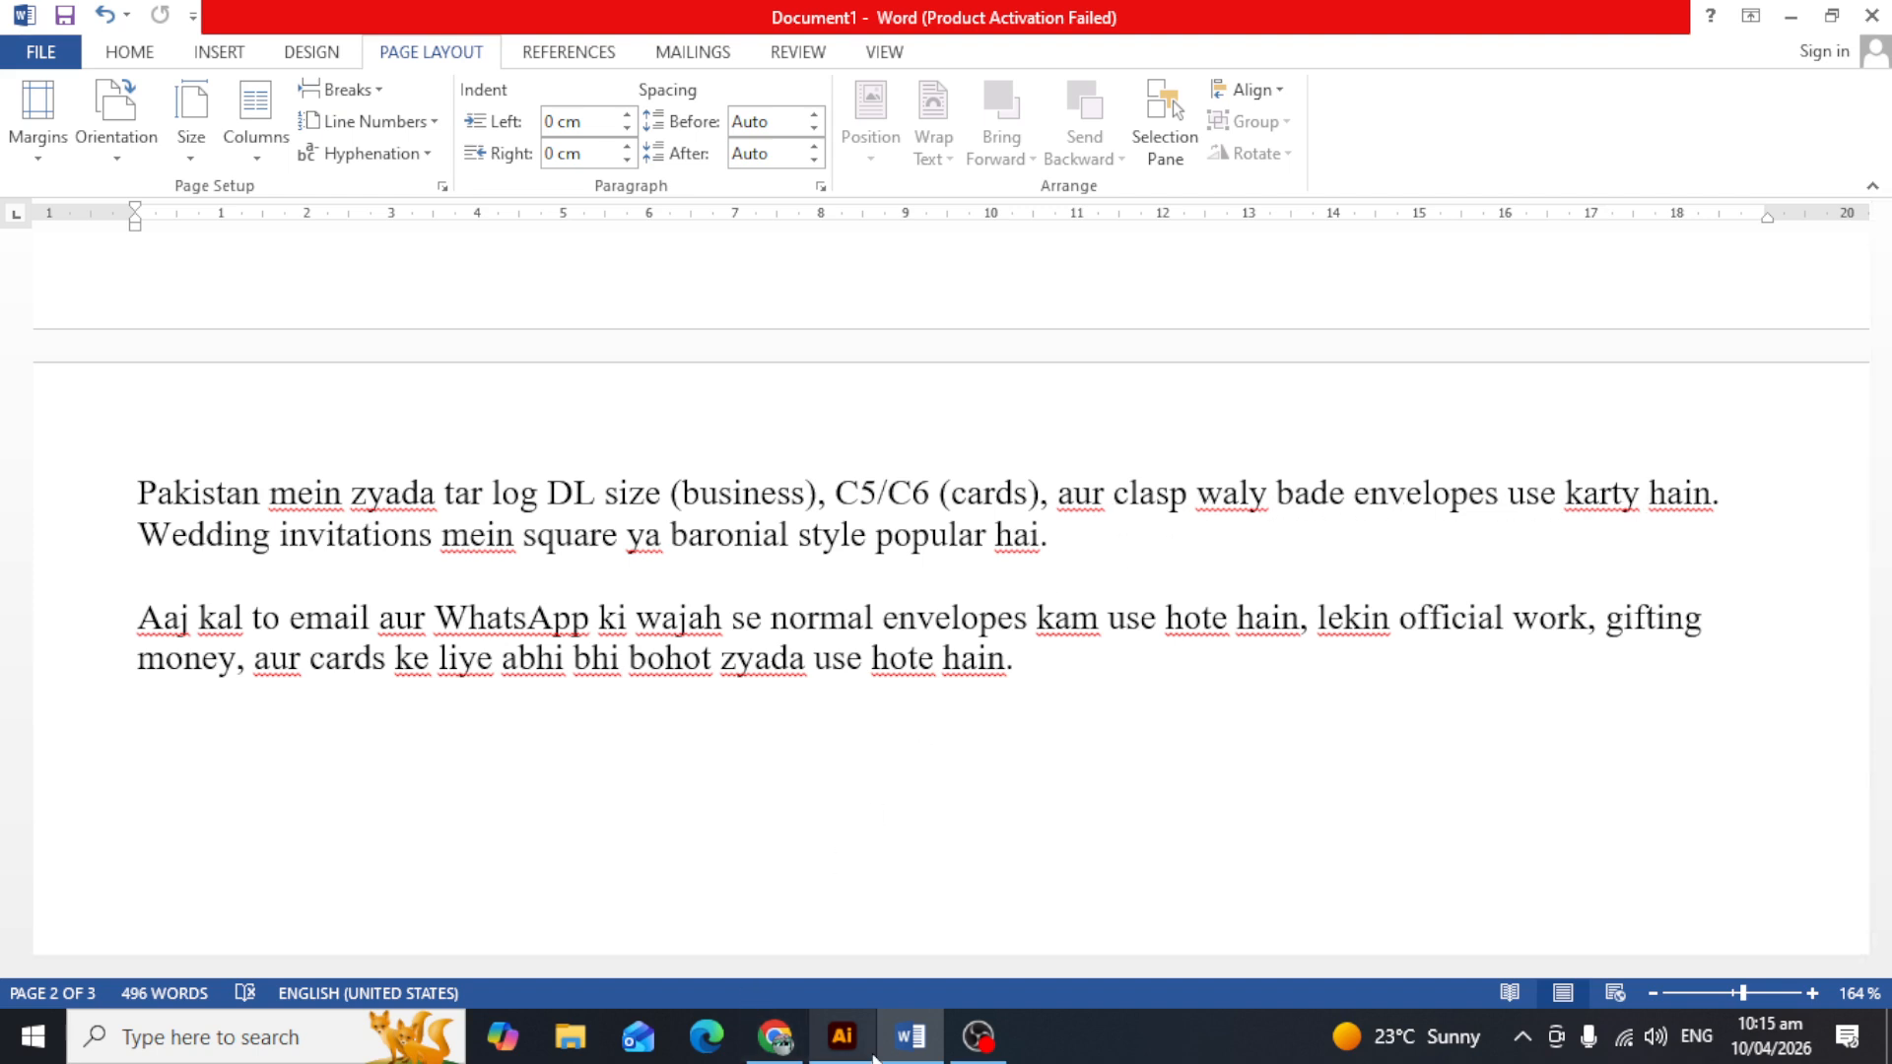
click(843, 1034)
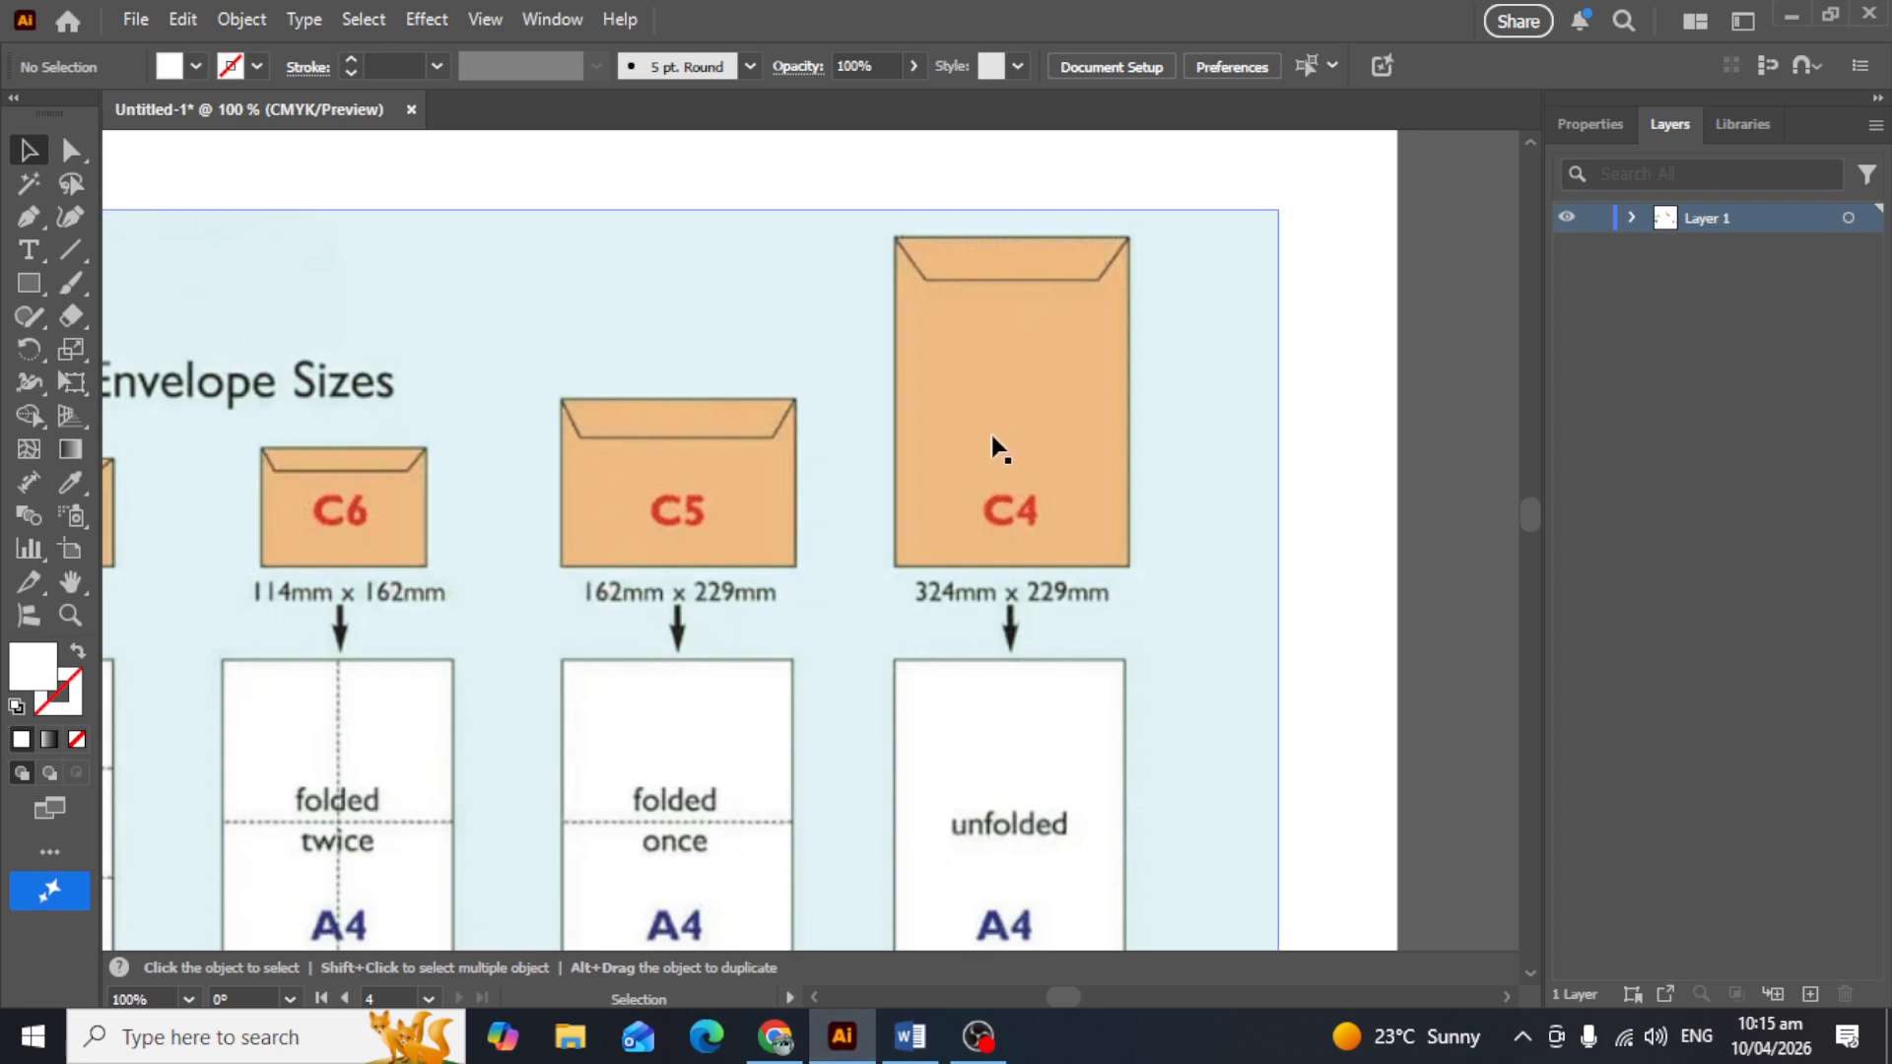
click(796, 1032)
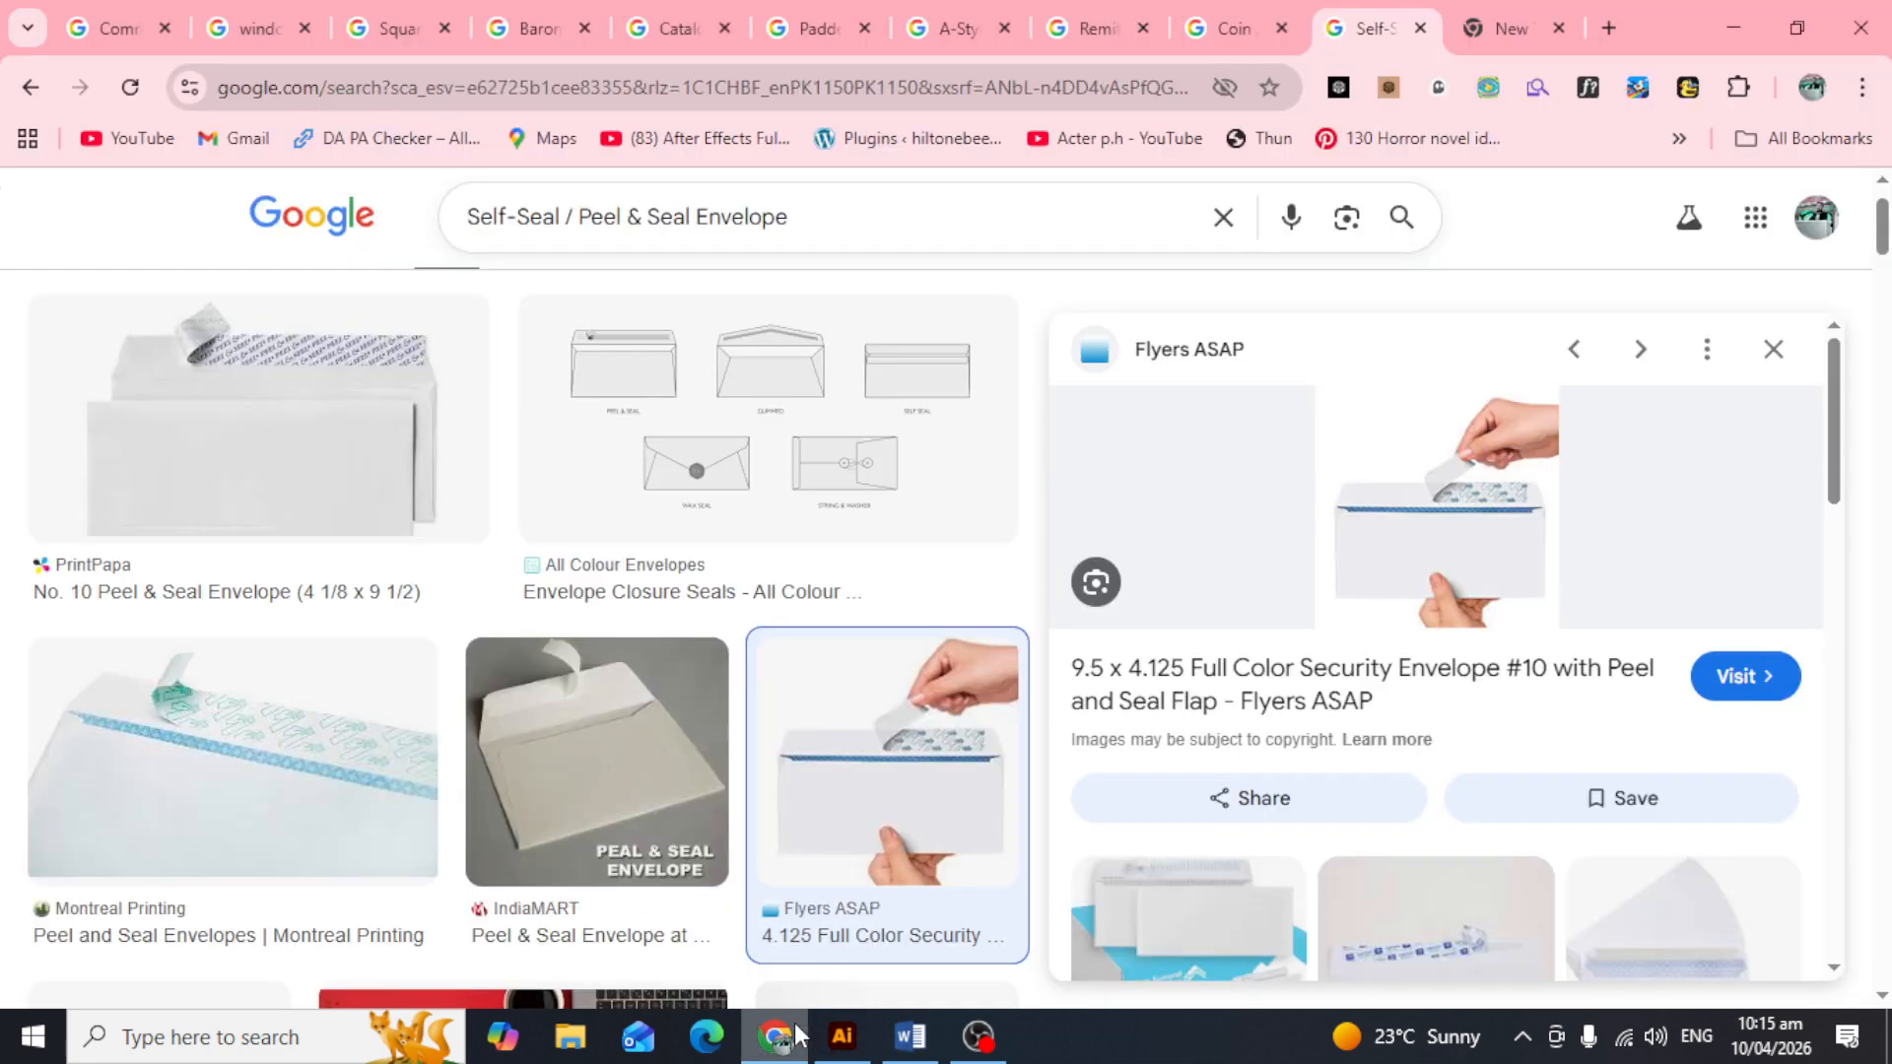
click(909, 1035)
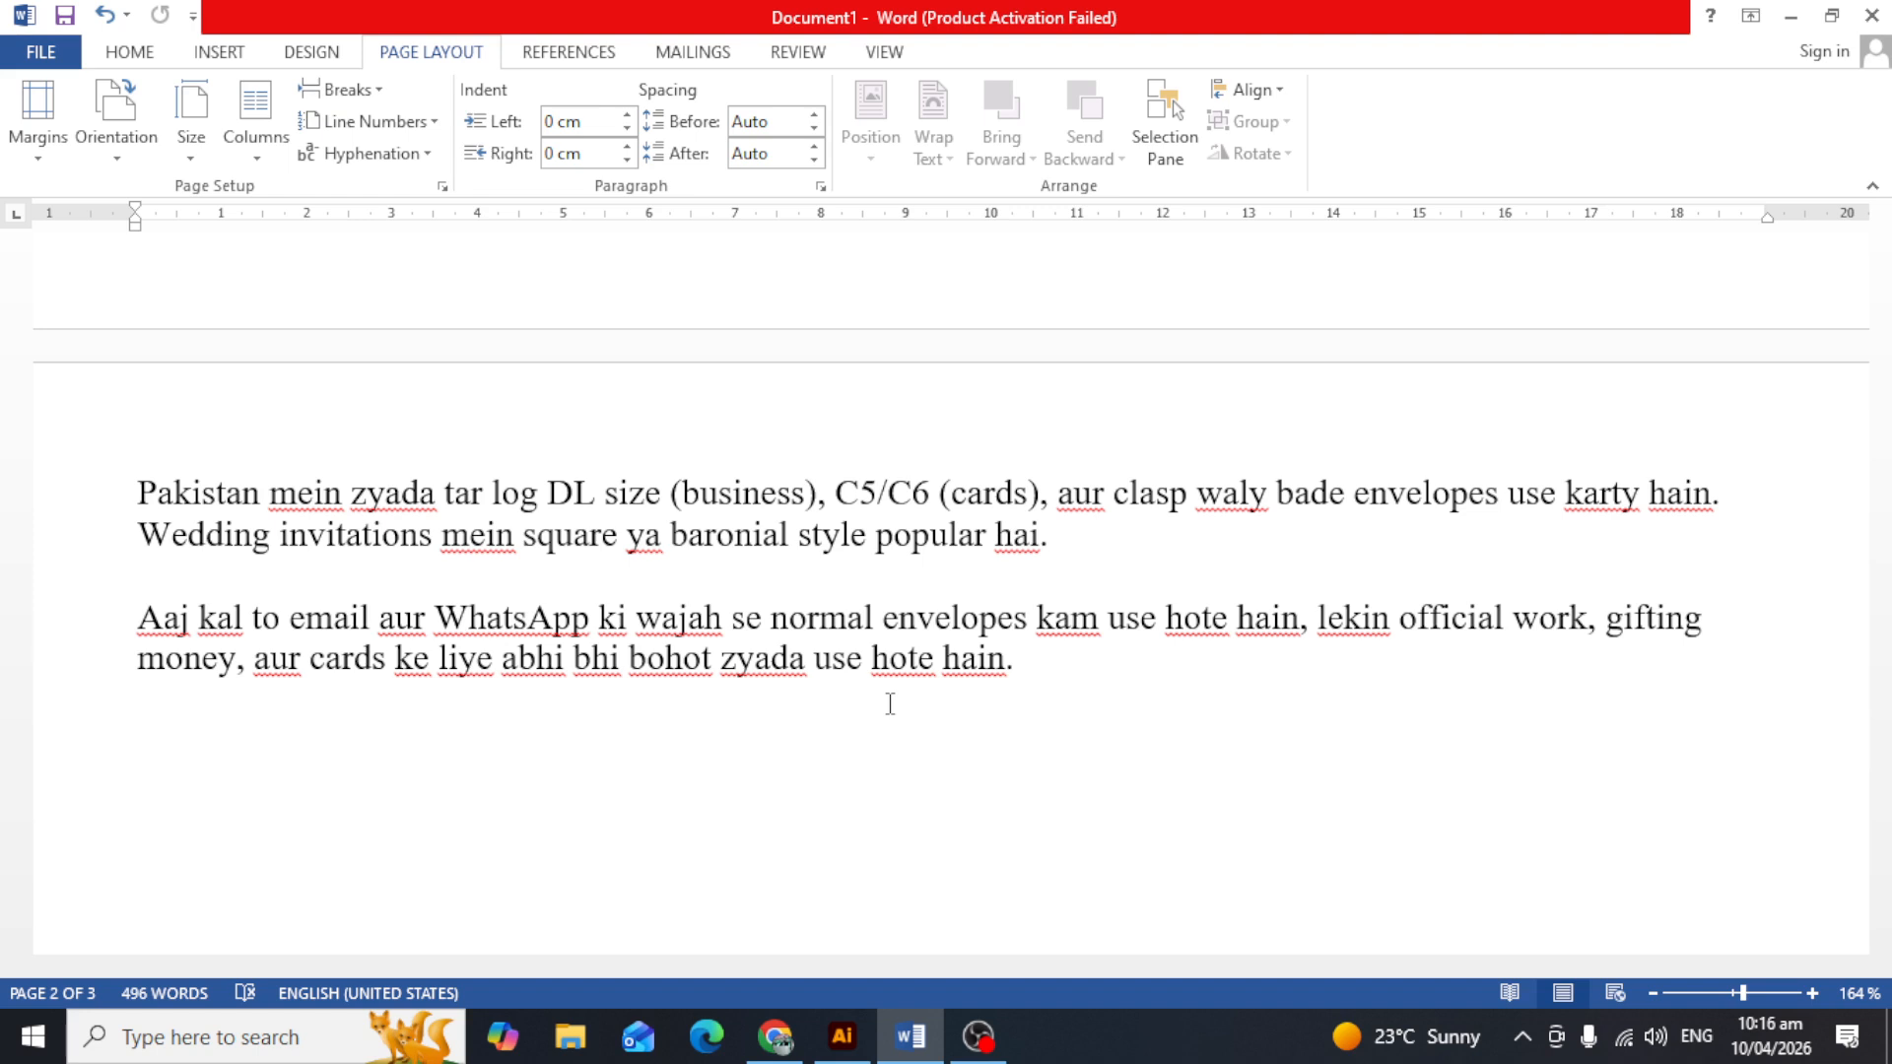
Step: Examine the C6, C5 and C4 envelope chart and the brown envelope's width and height illustration in Illustrator
click(843, 1034)
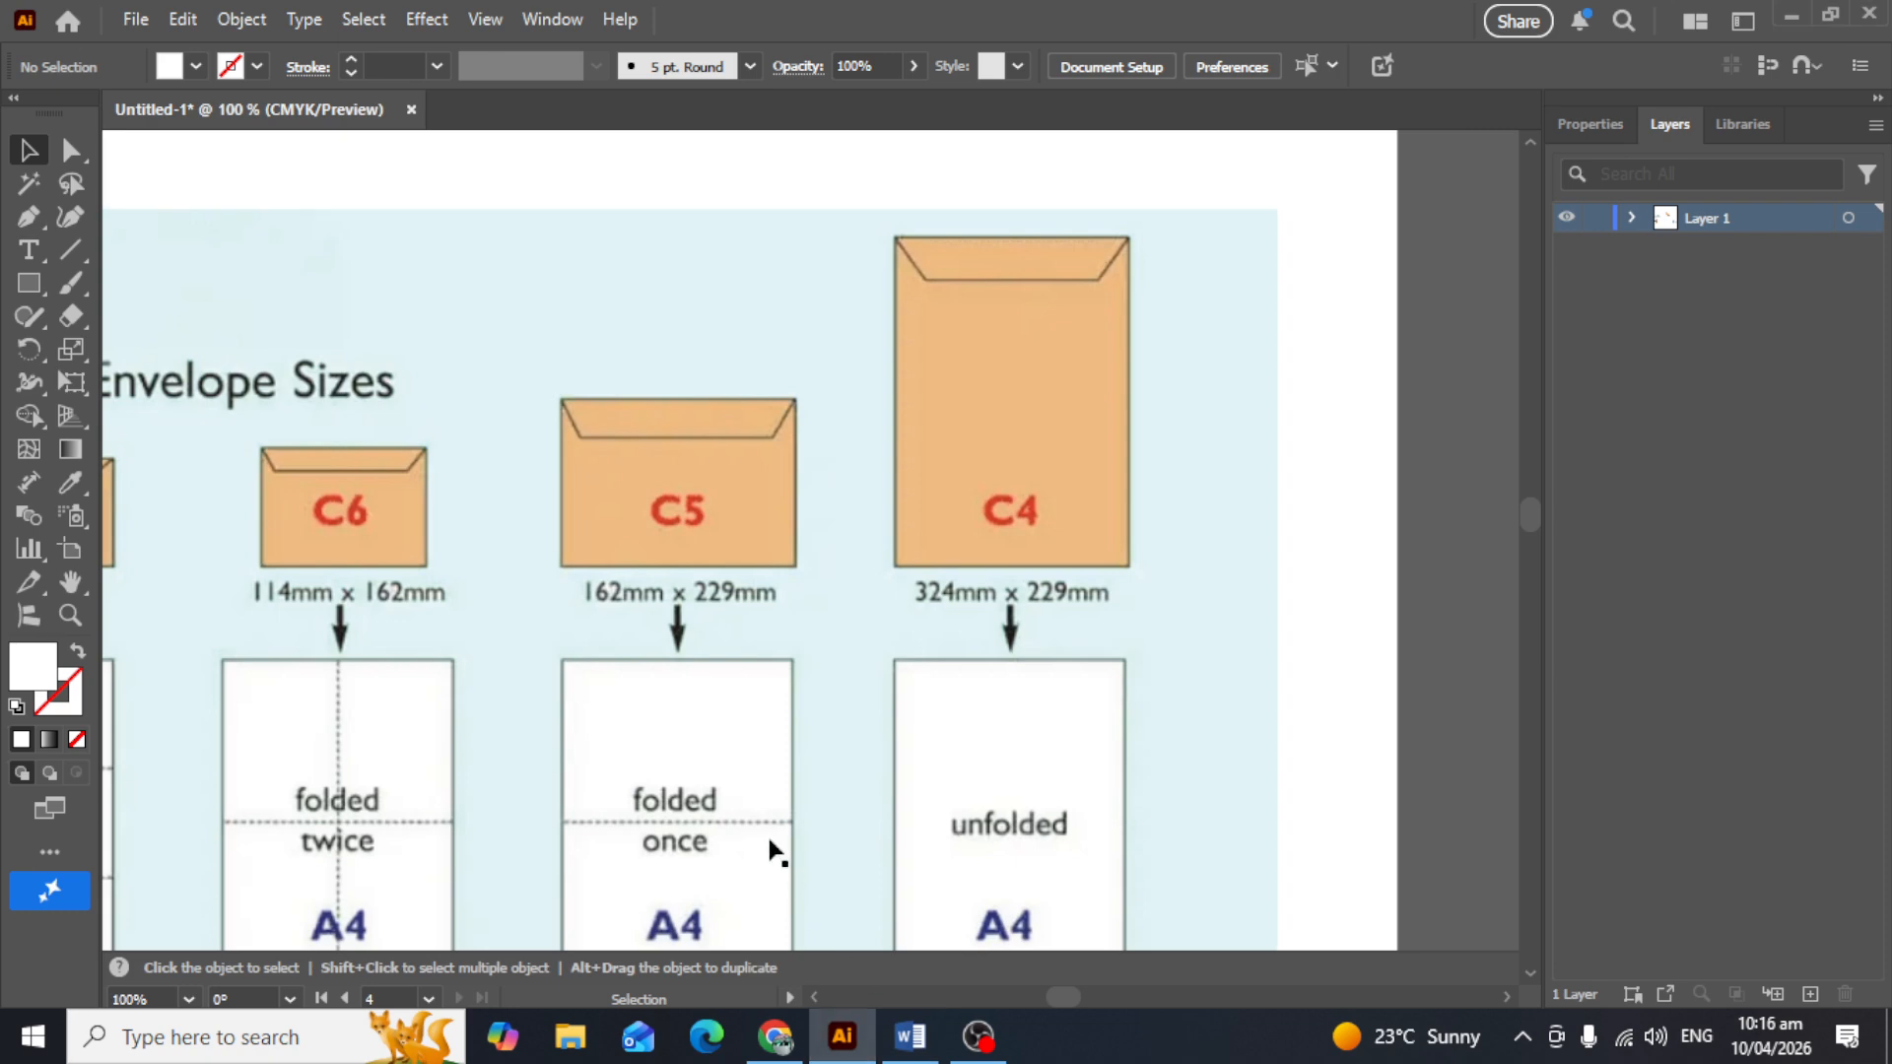
scroll(633, 667, down, 5)
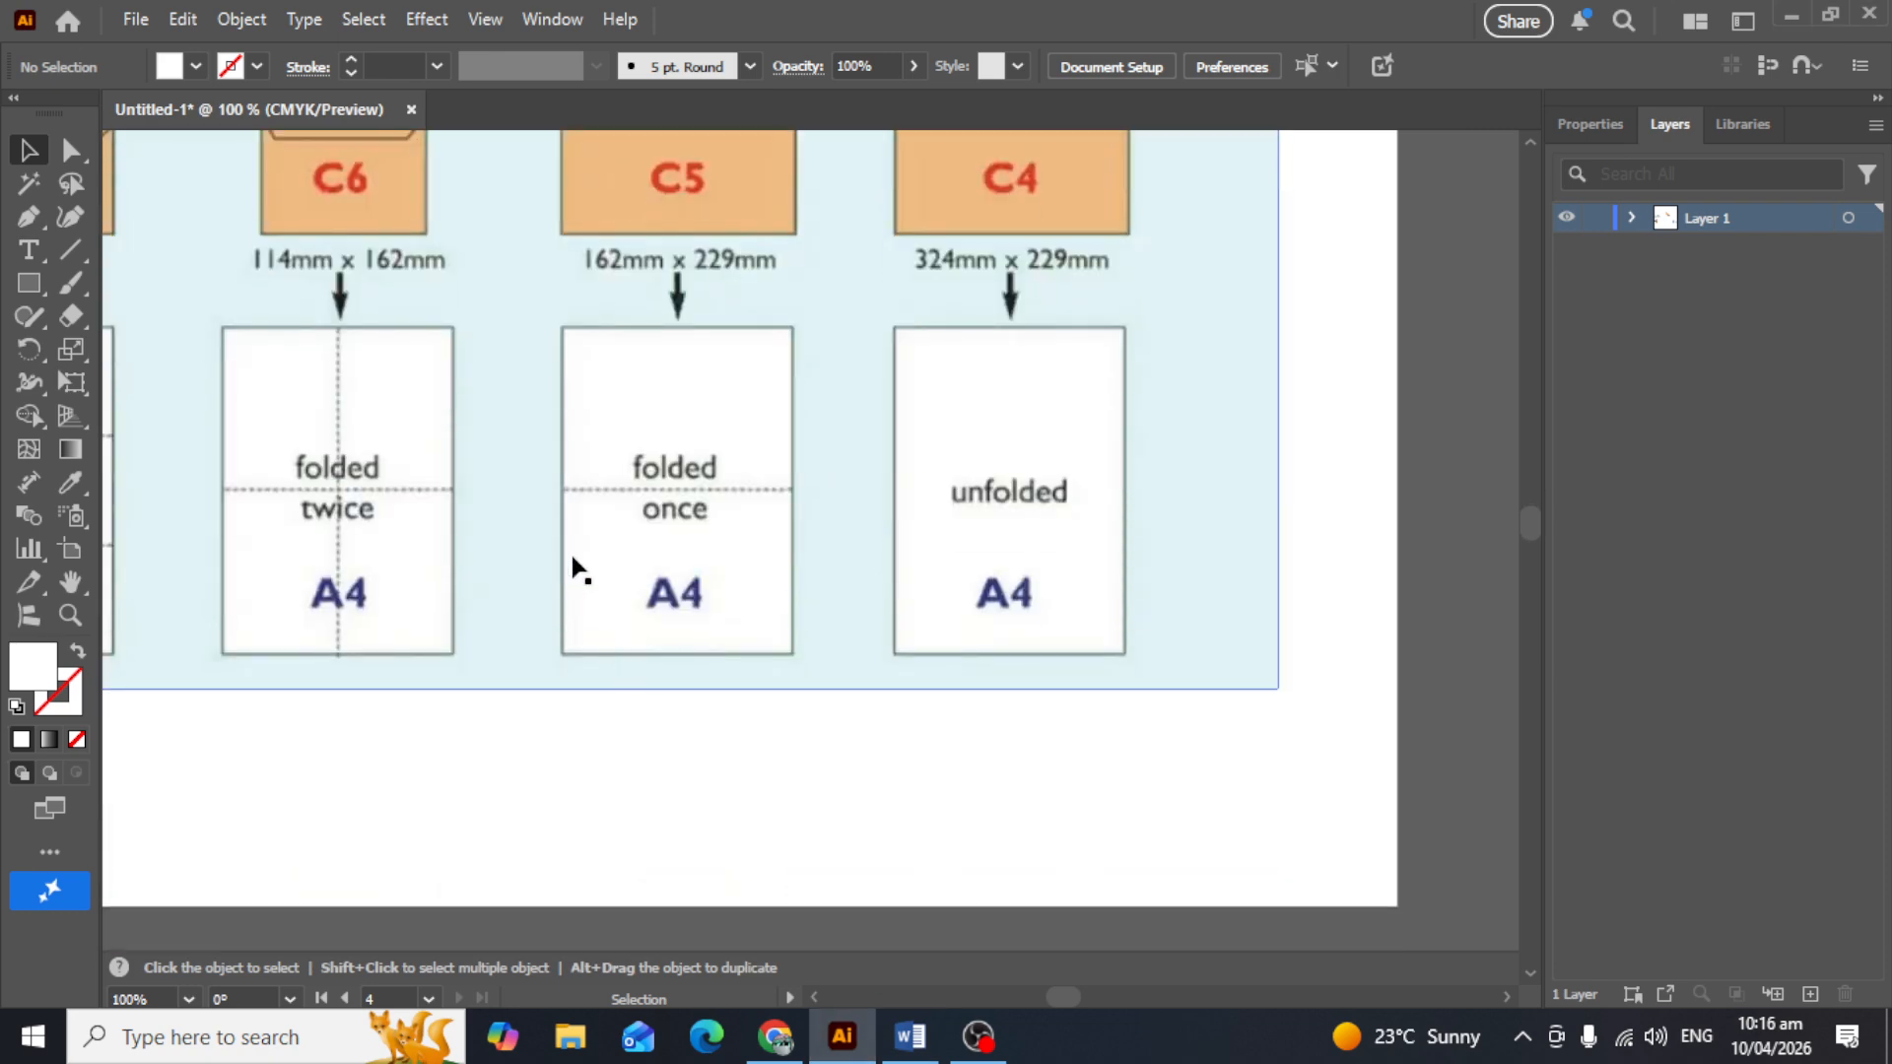
scroll(578, 563, down, 5)
drag(578, 587, 845, 326)
scroll(789, 591, up, 5)
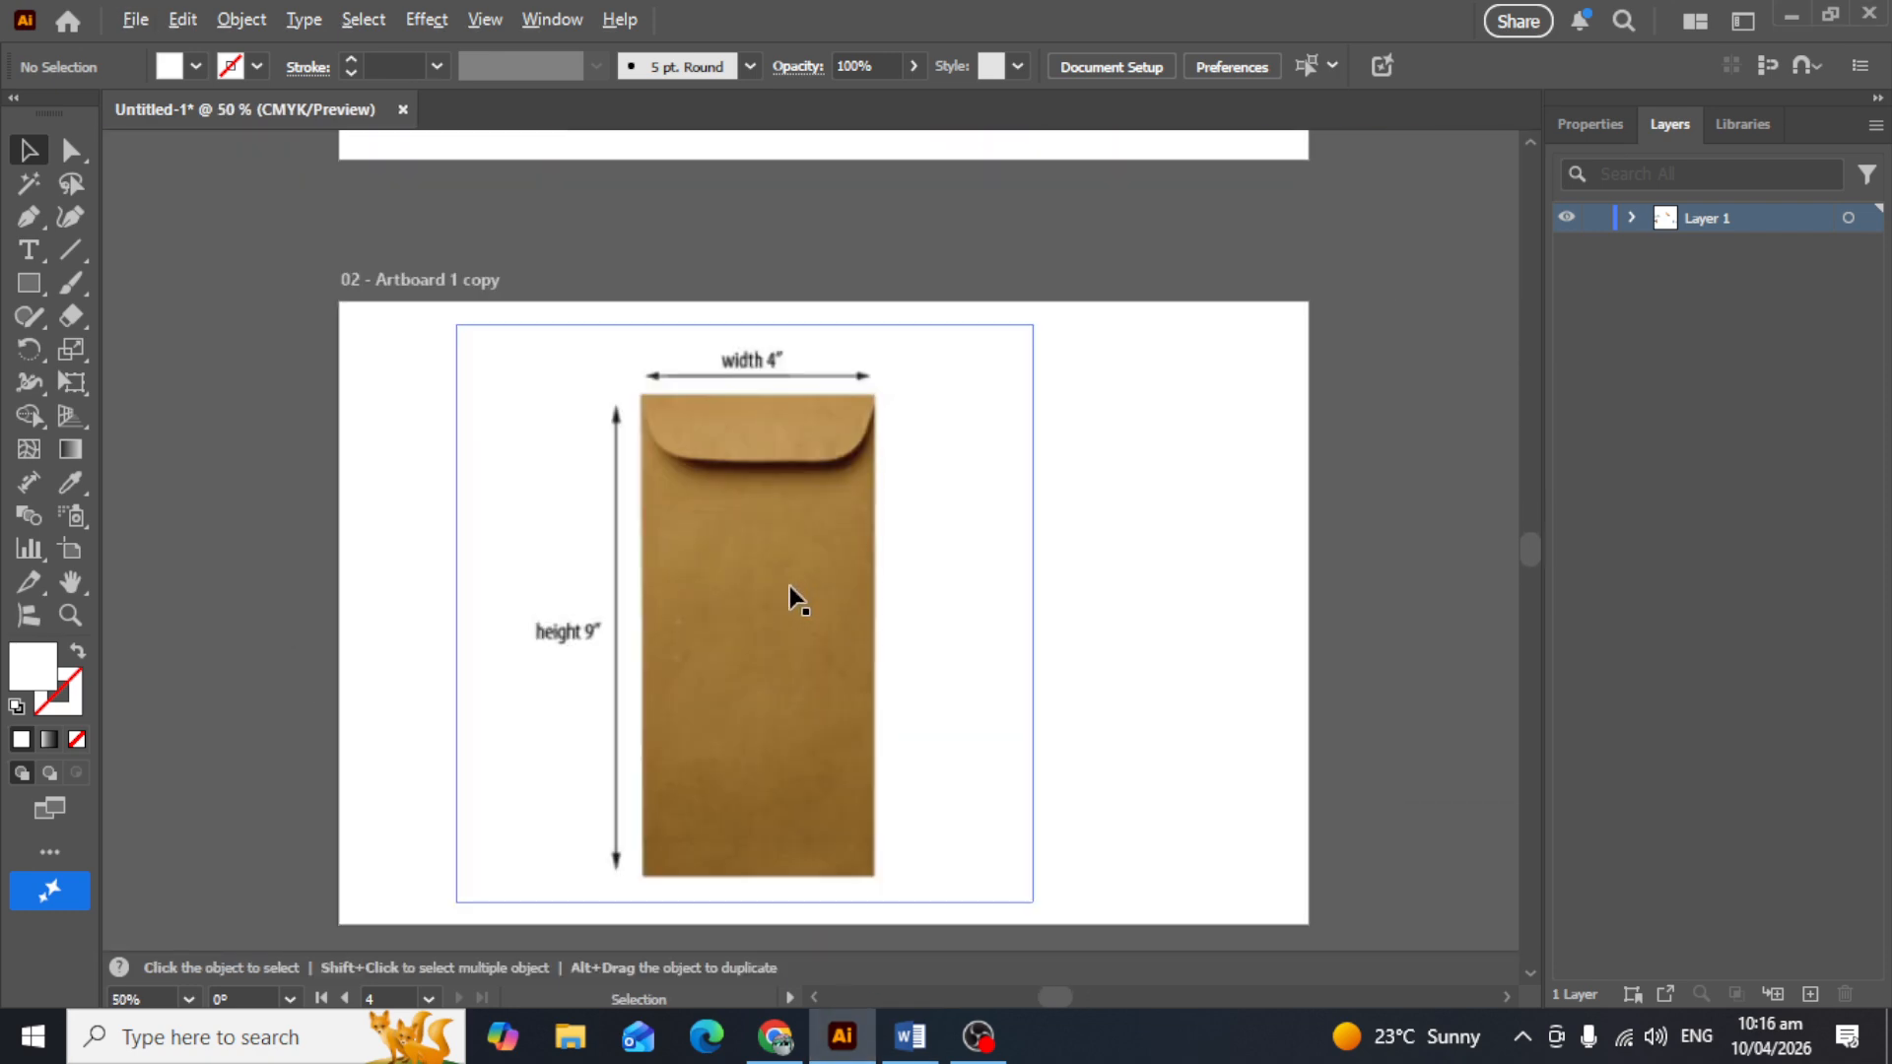
scroll(793, 587, up, 2)
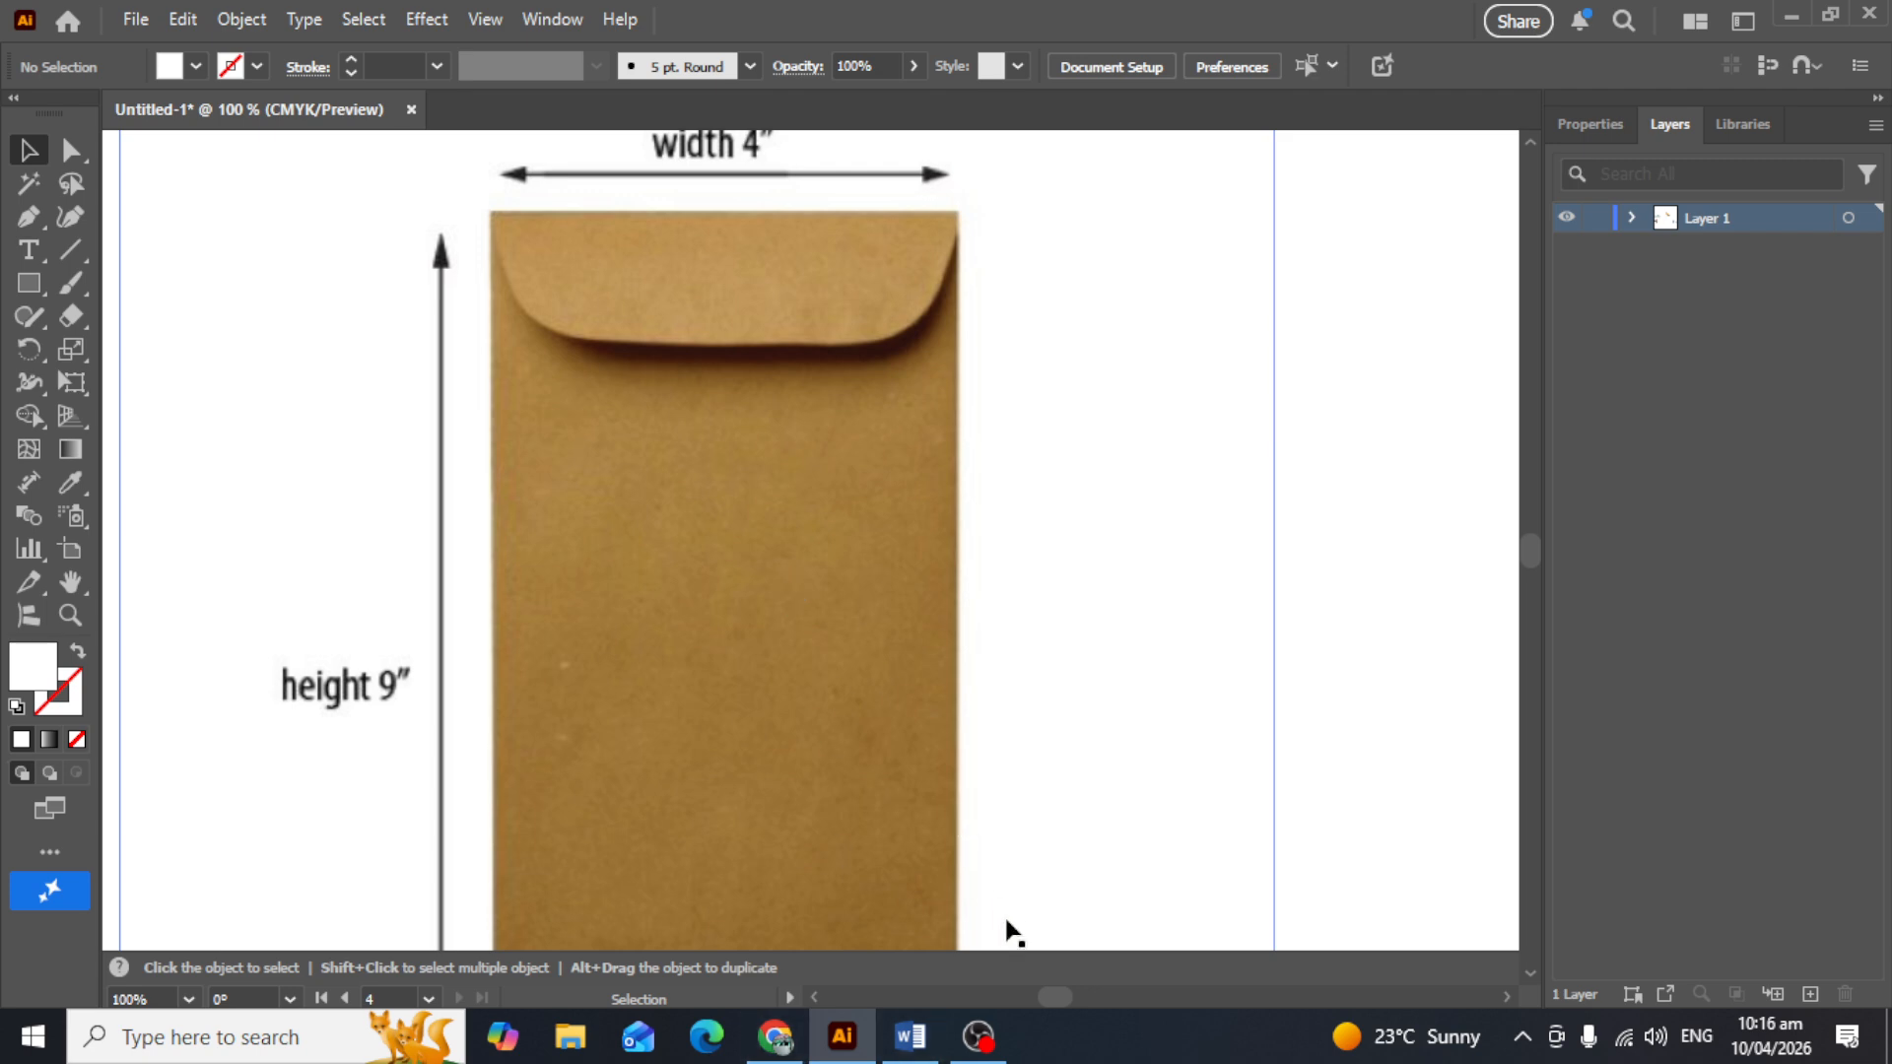
click(981, 1038)
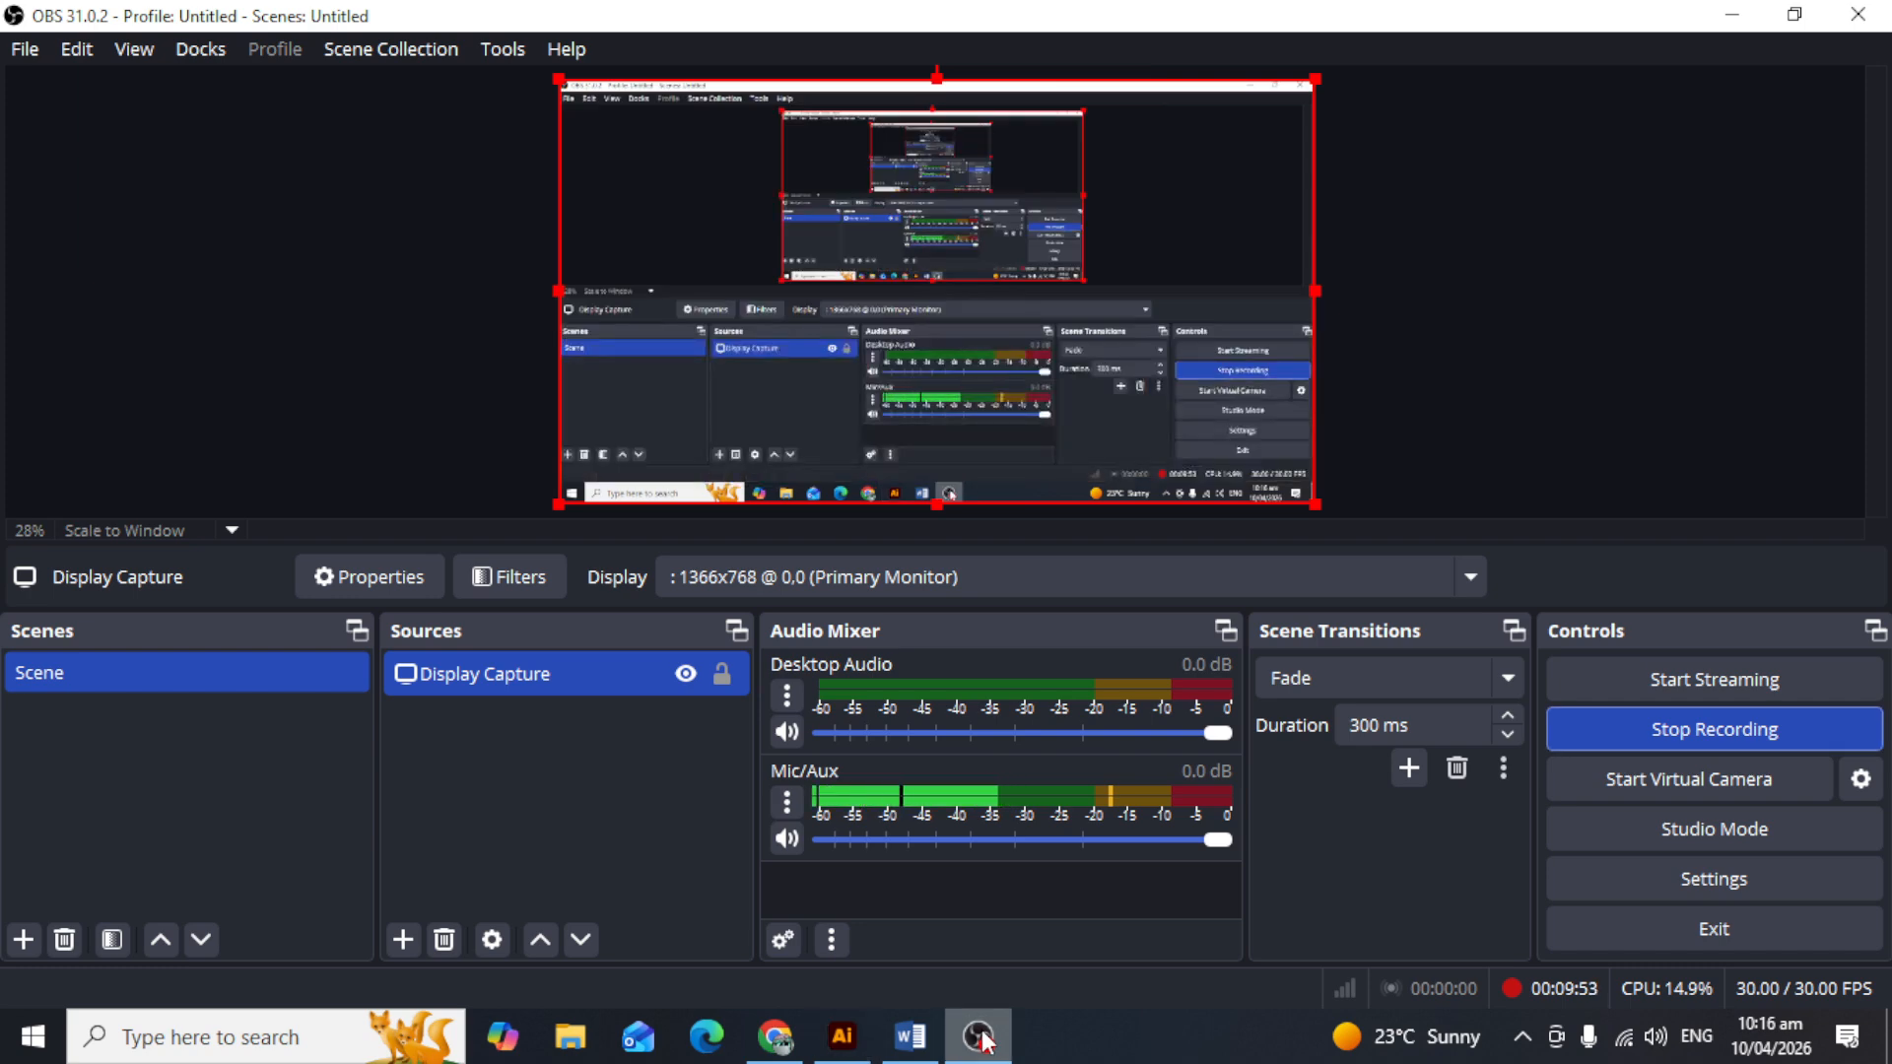
click(982, 1039)
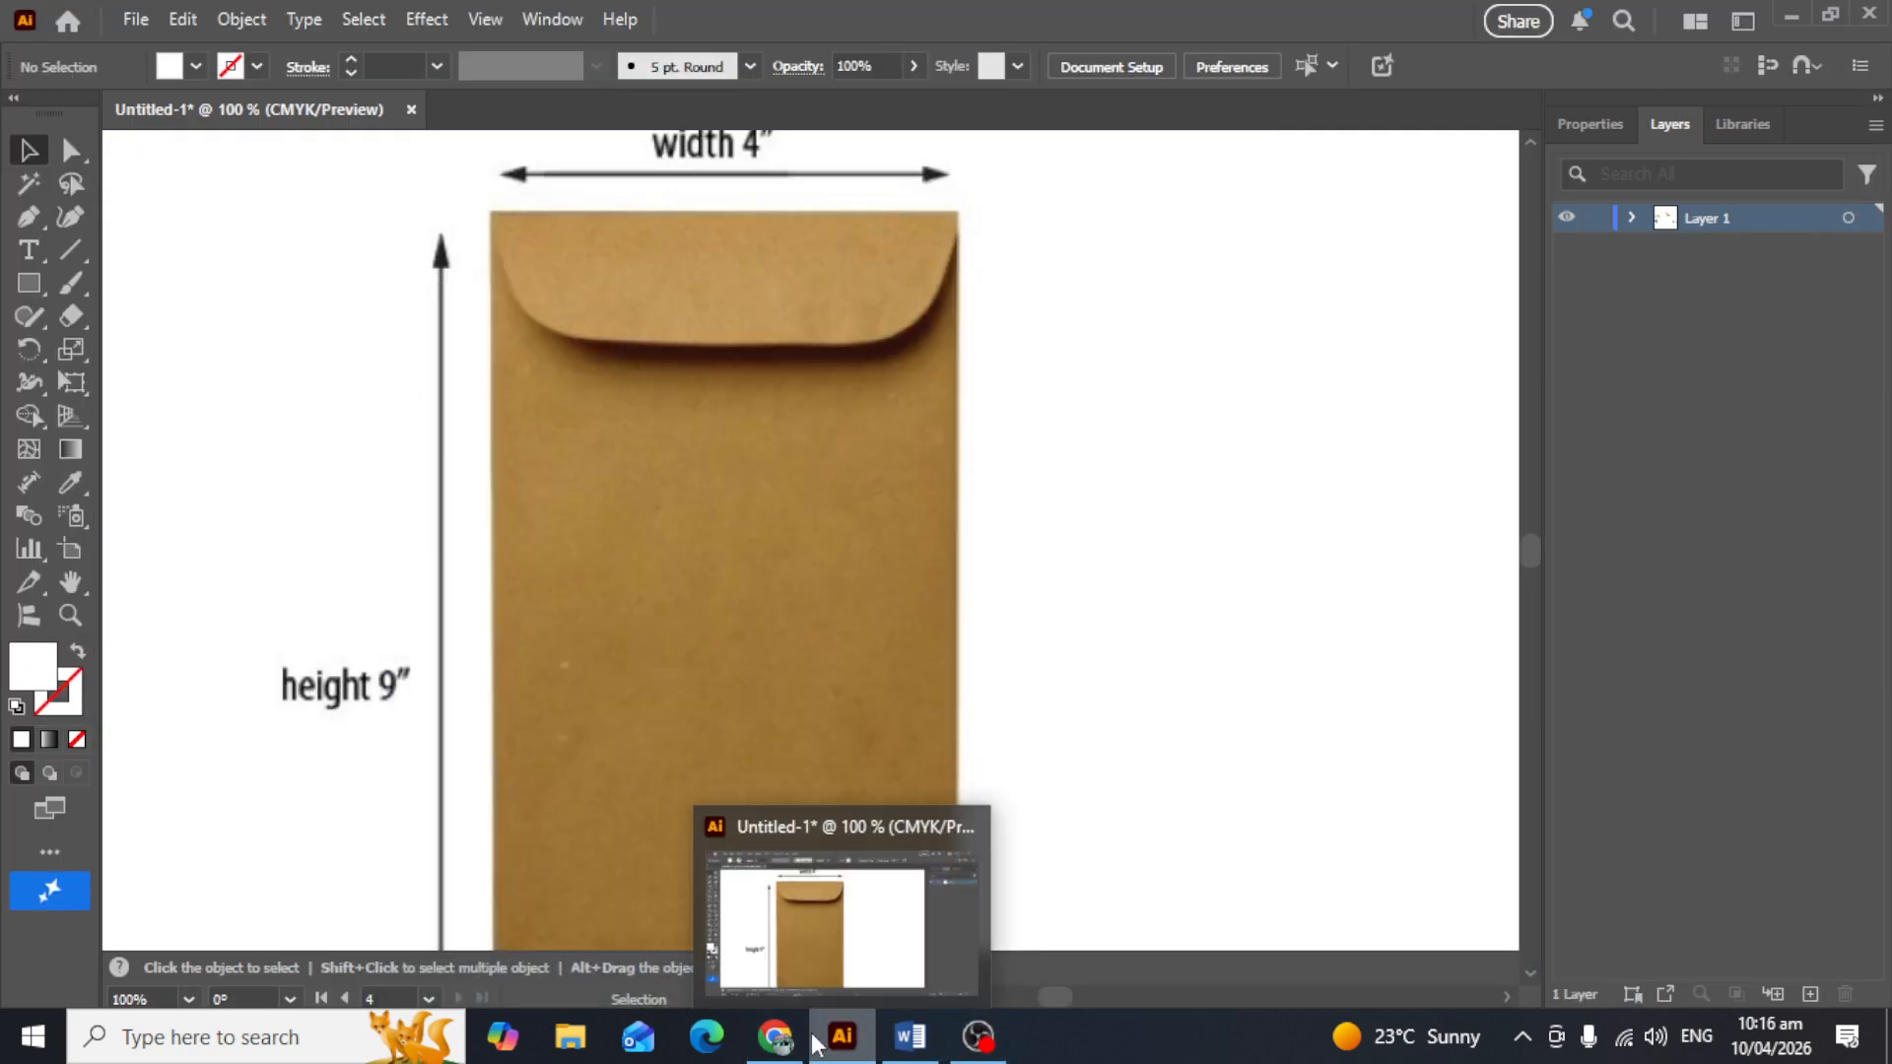
click(835, 1052)
click(839, 1039)
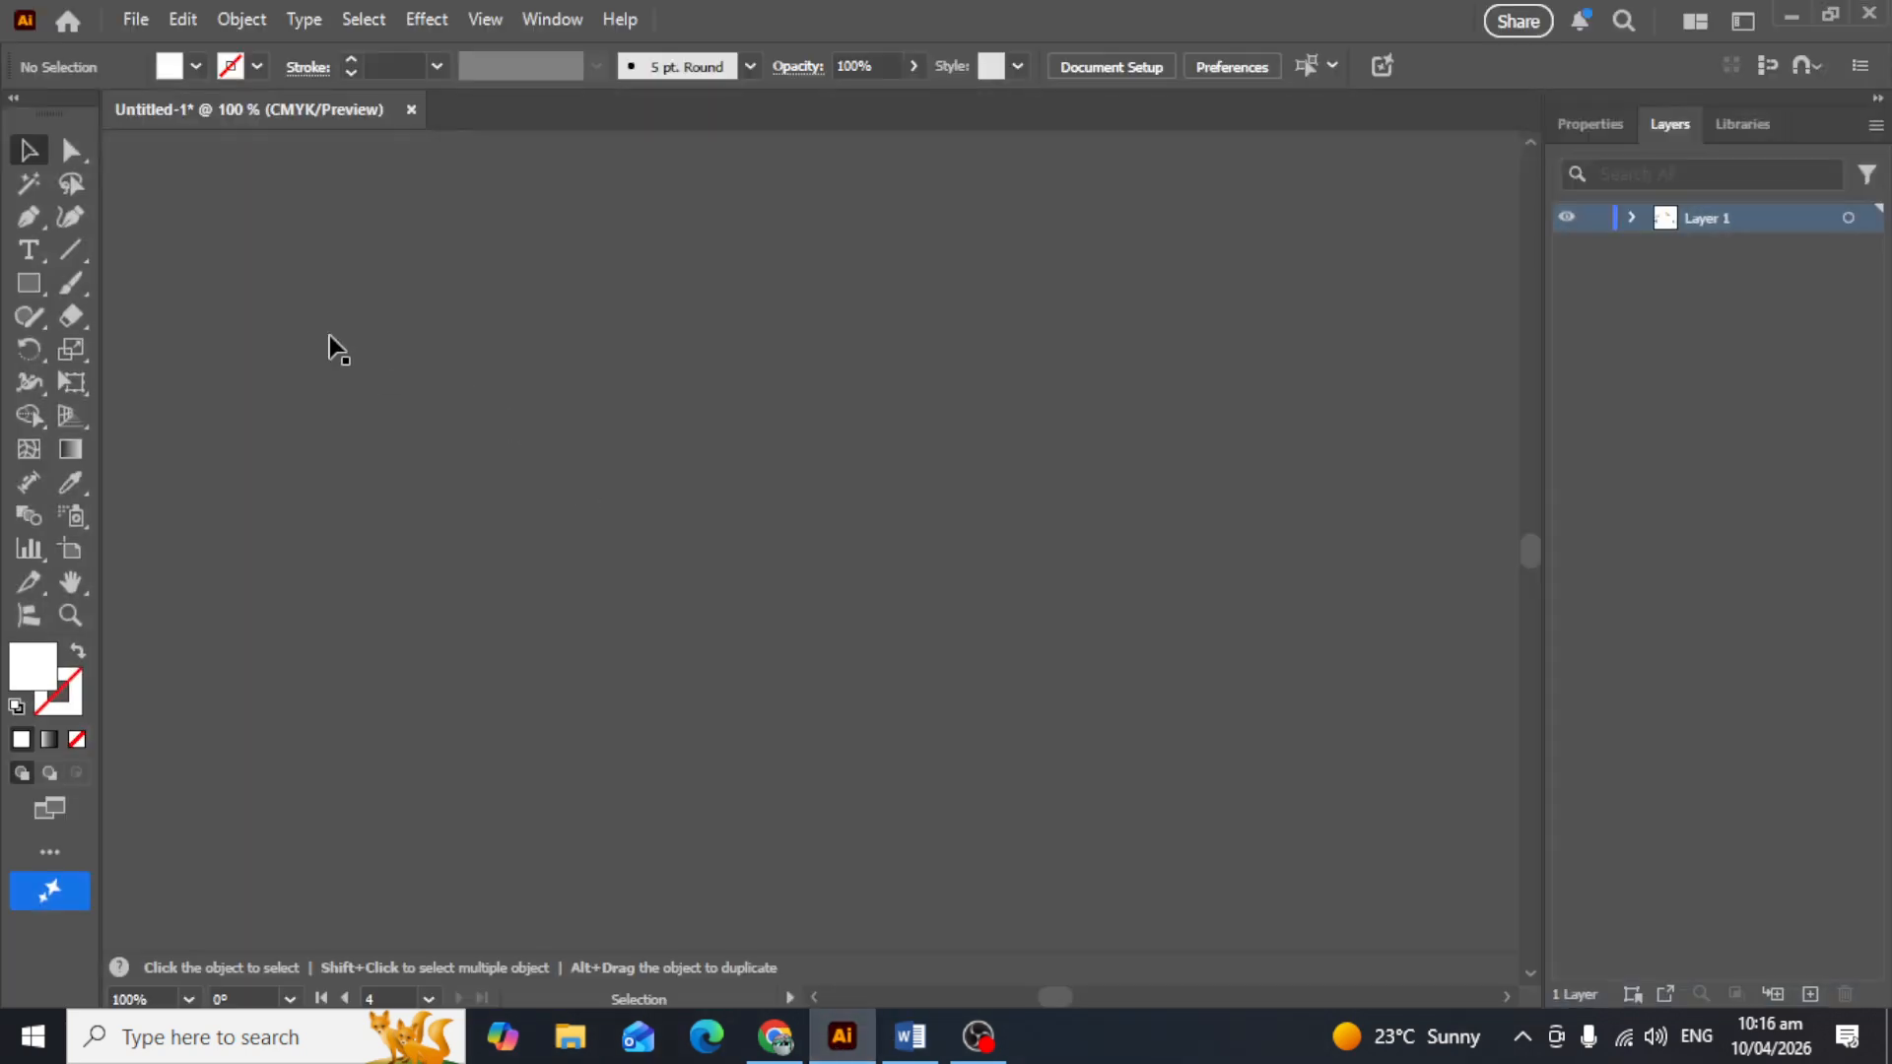
Step: Create a new document 9 in wide and 4 in high with CMYK colour and 300 ppi raster effects
click(126, 32)
click(193, 51)
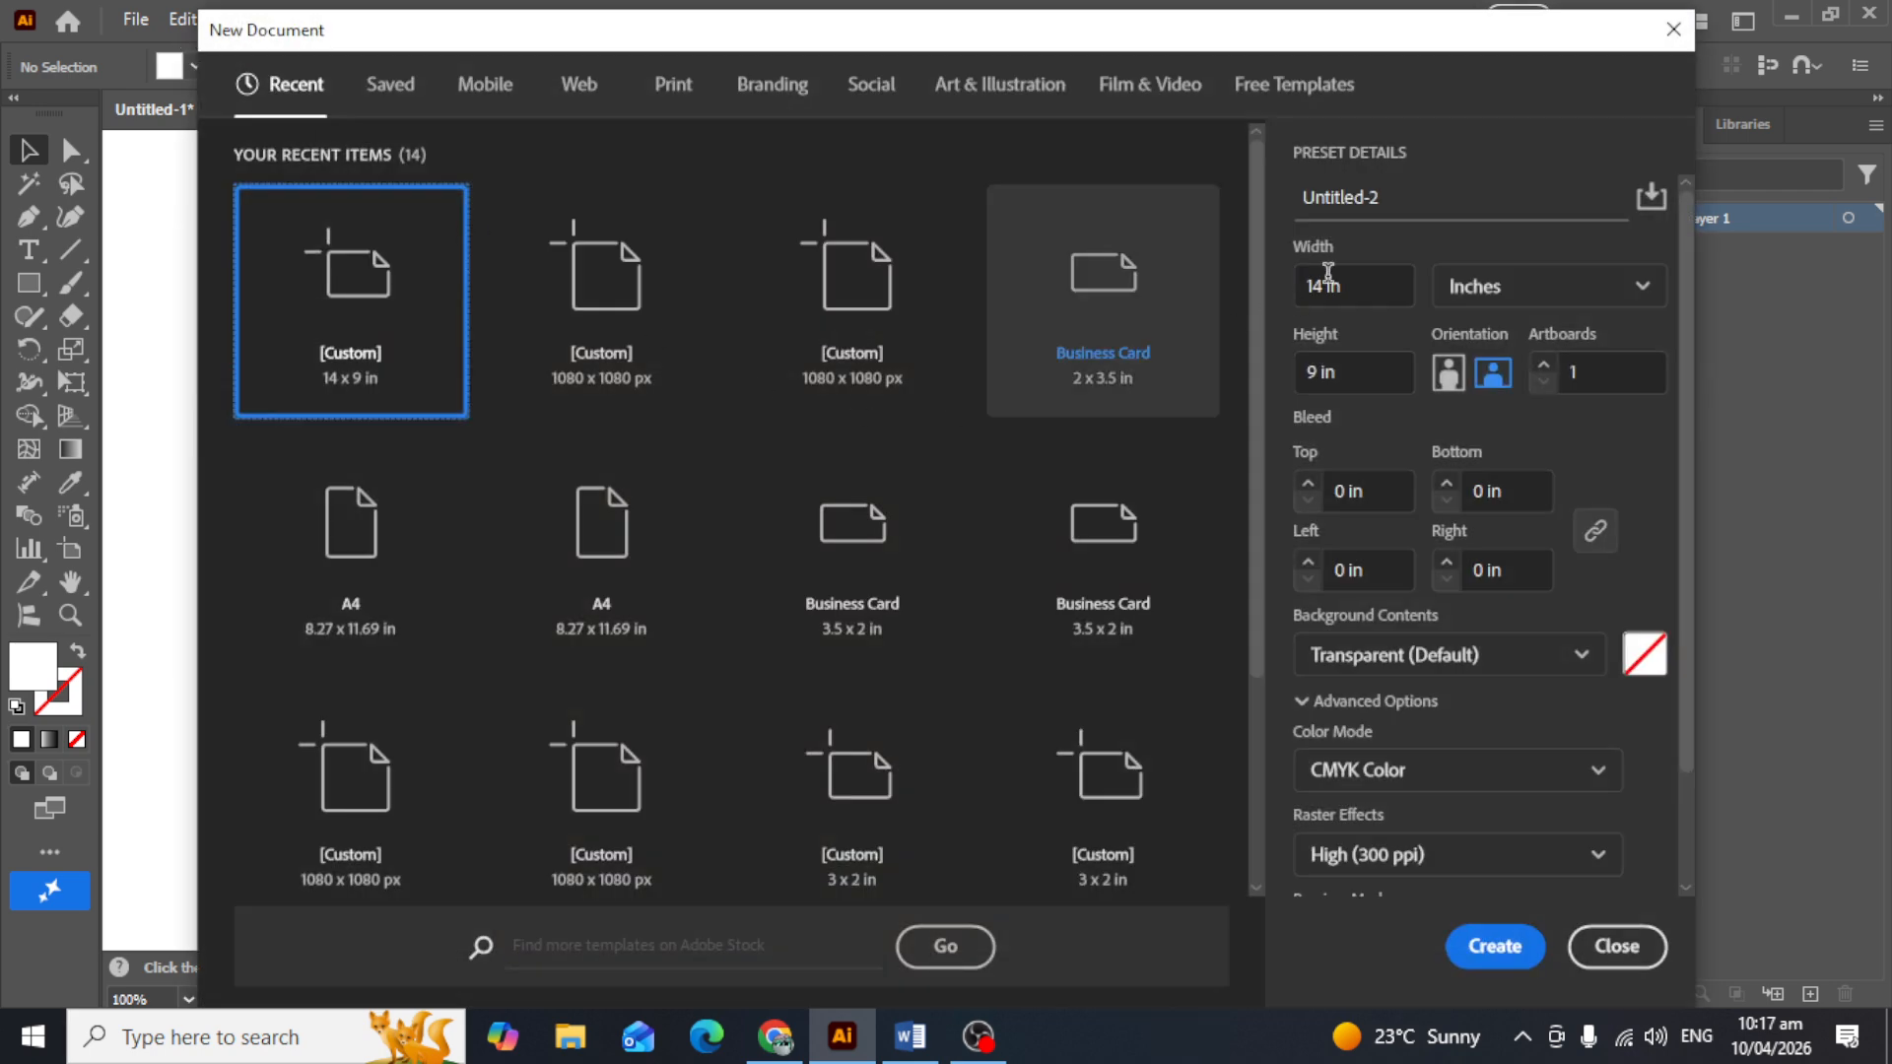
click(1363, 293)
text(9)
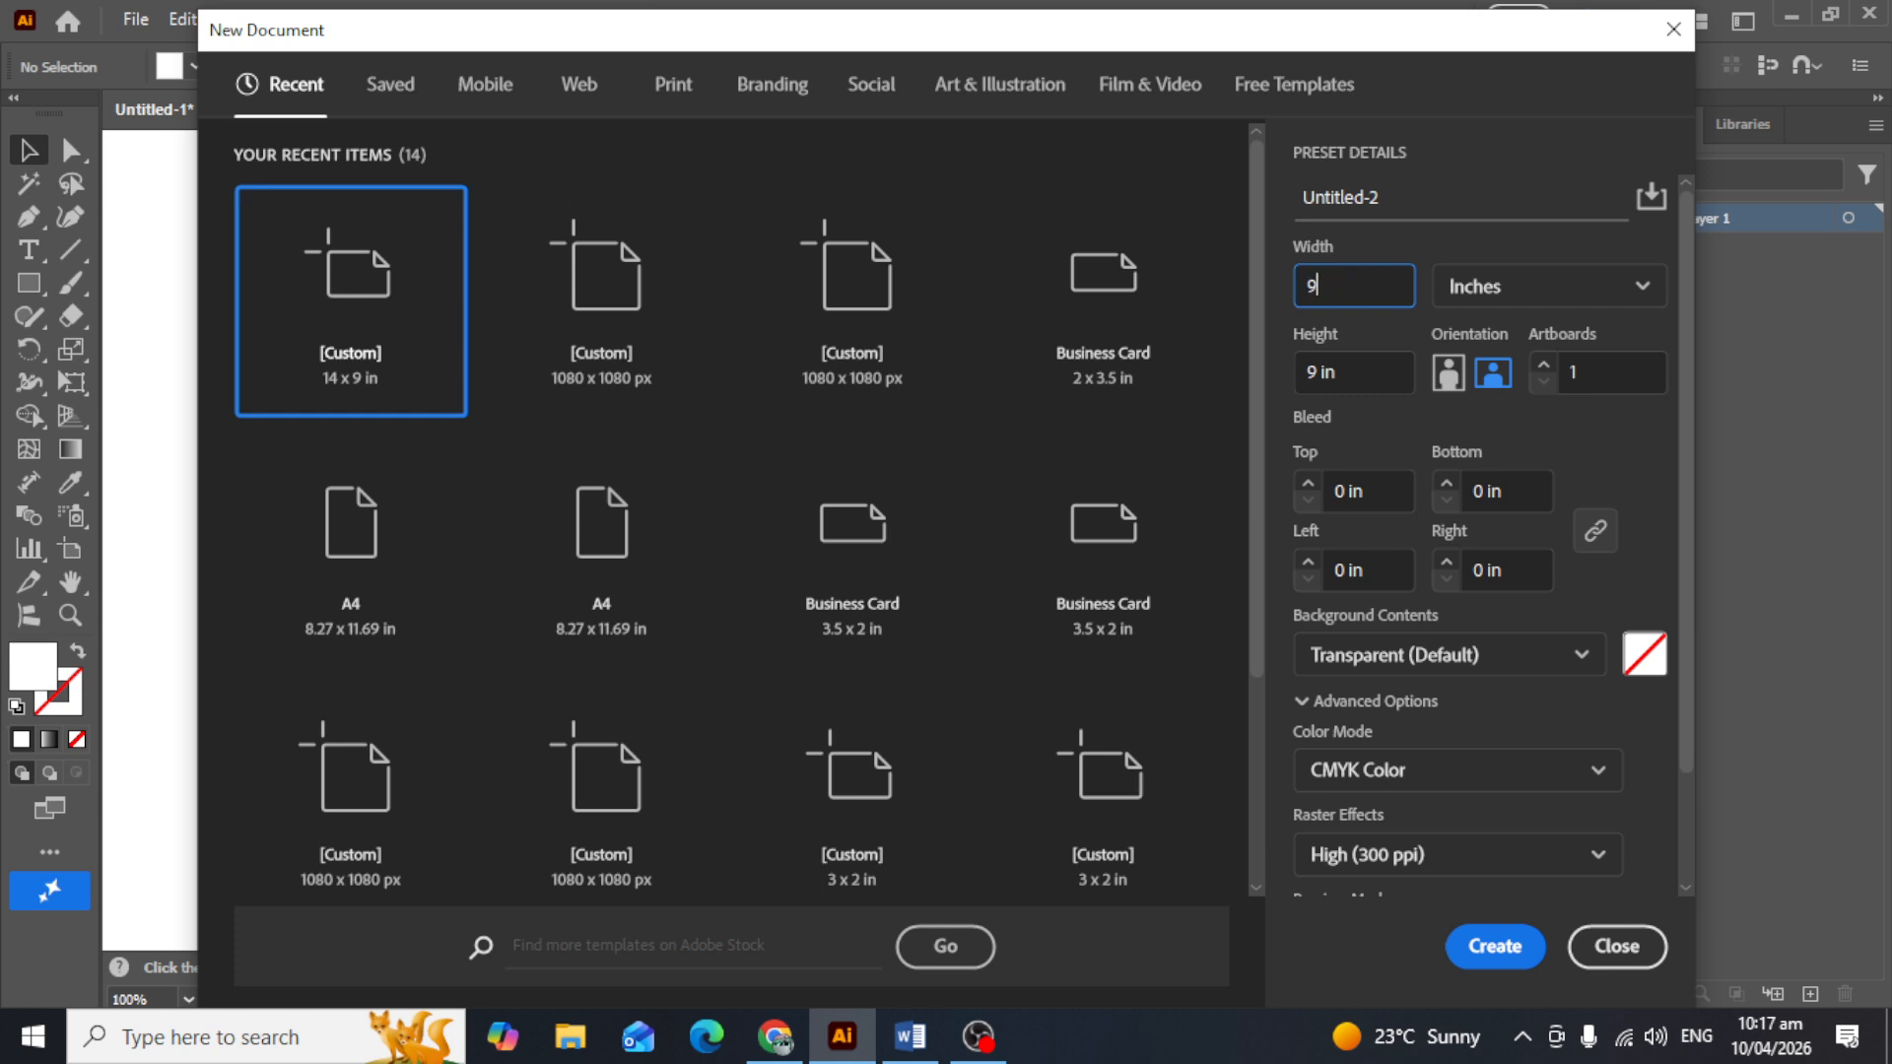
key(Tab)
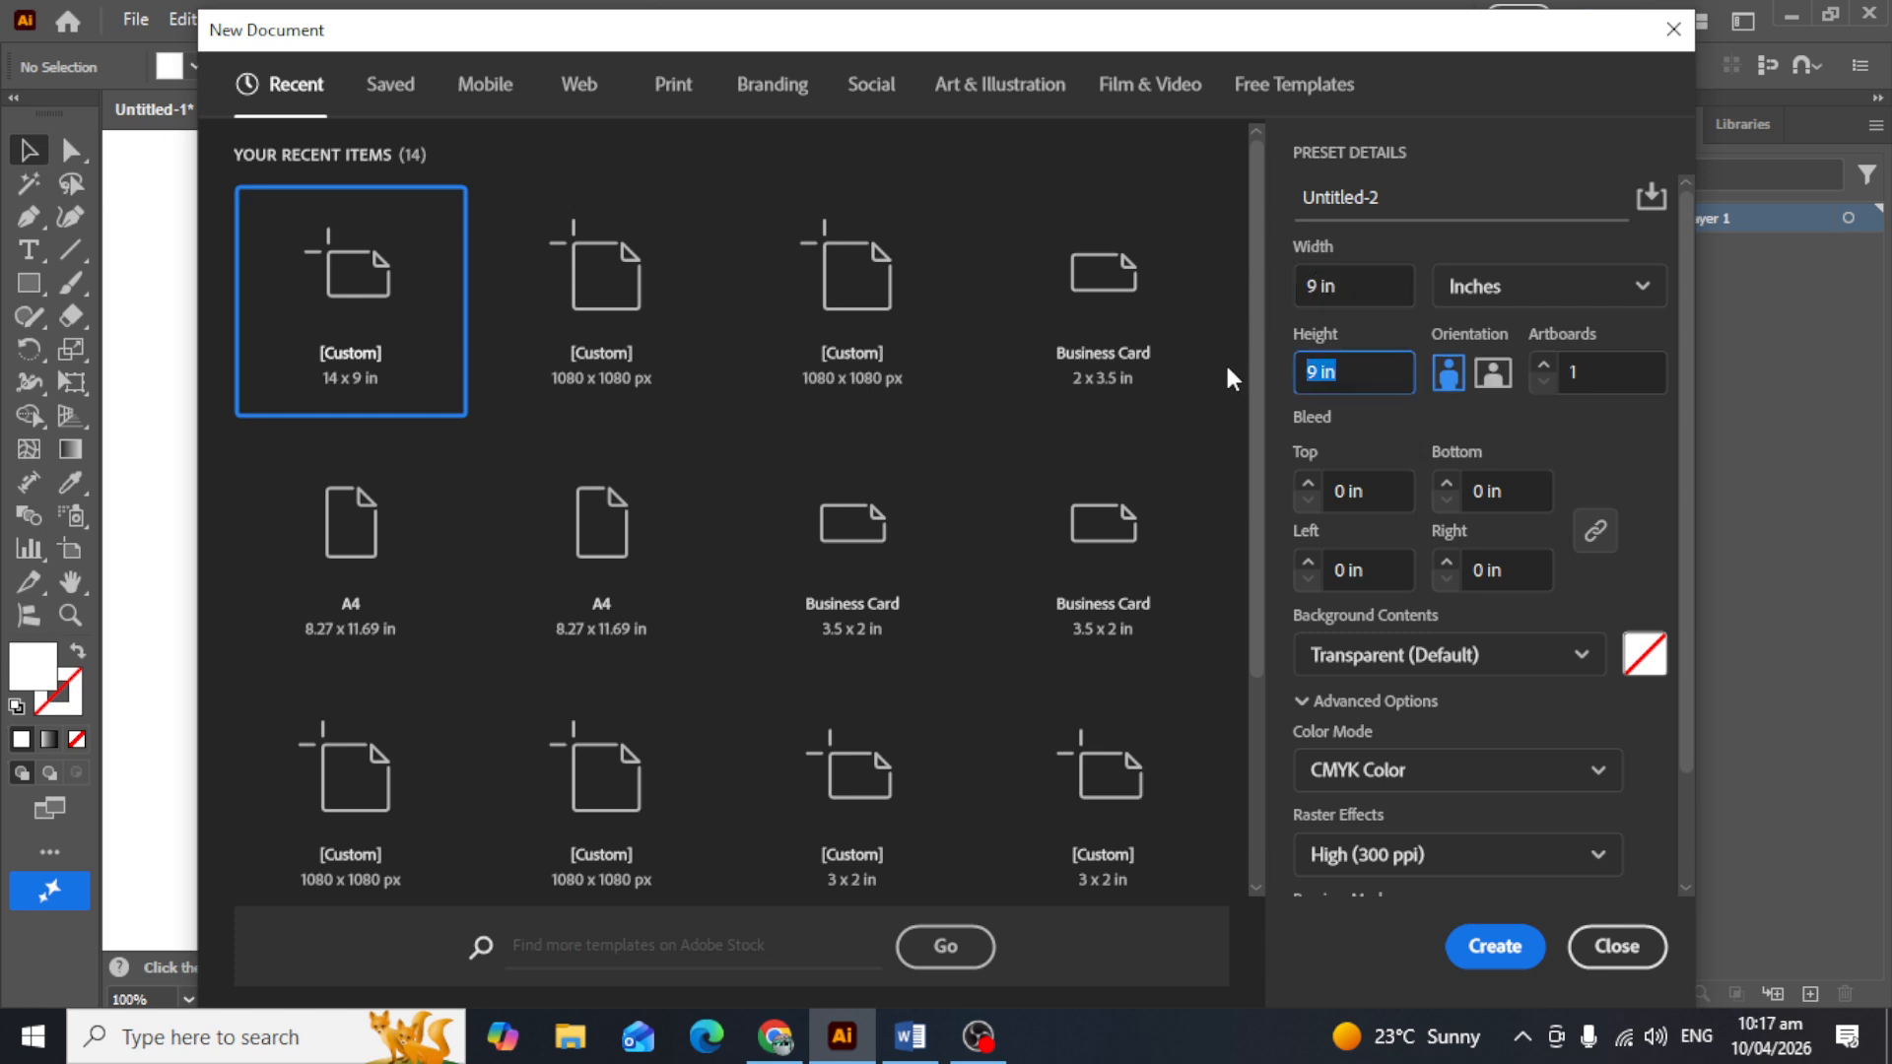
text(4)
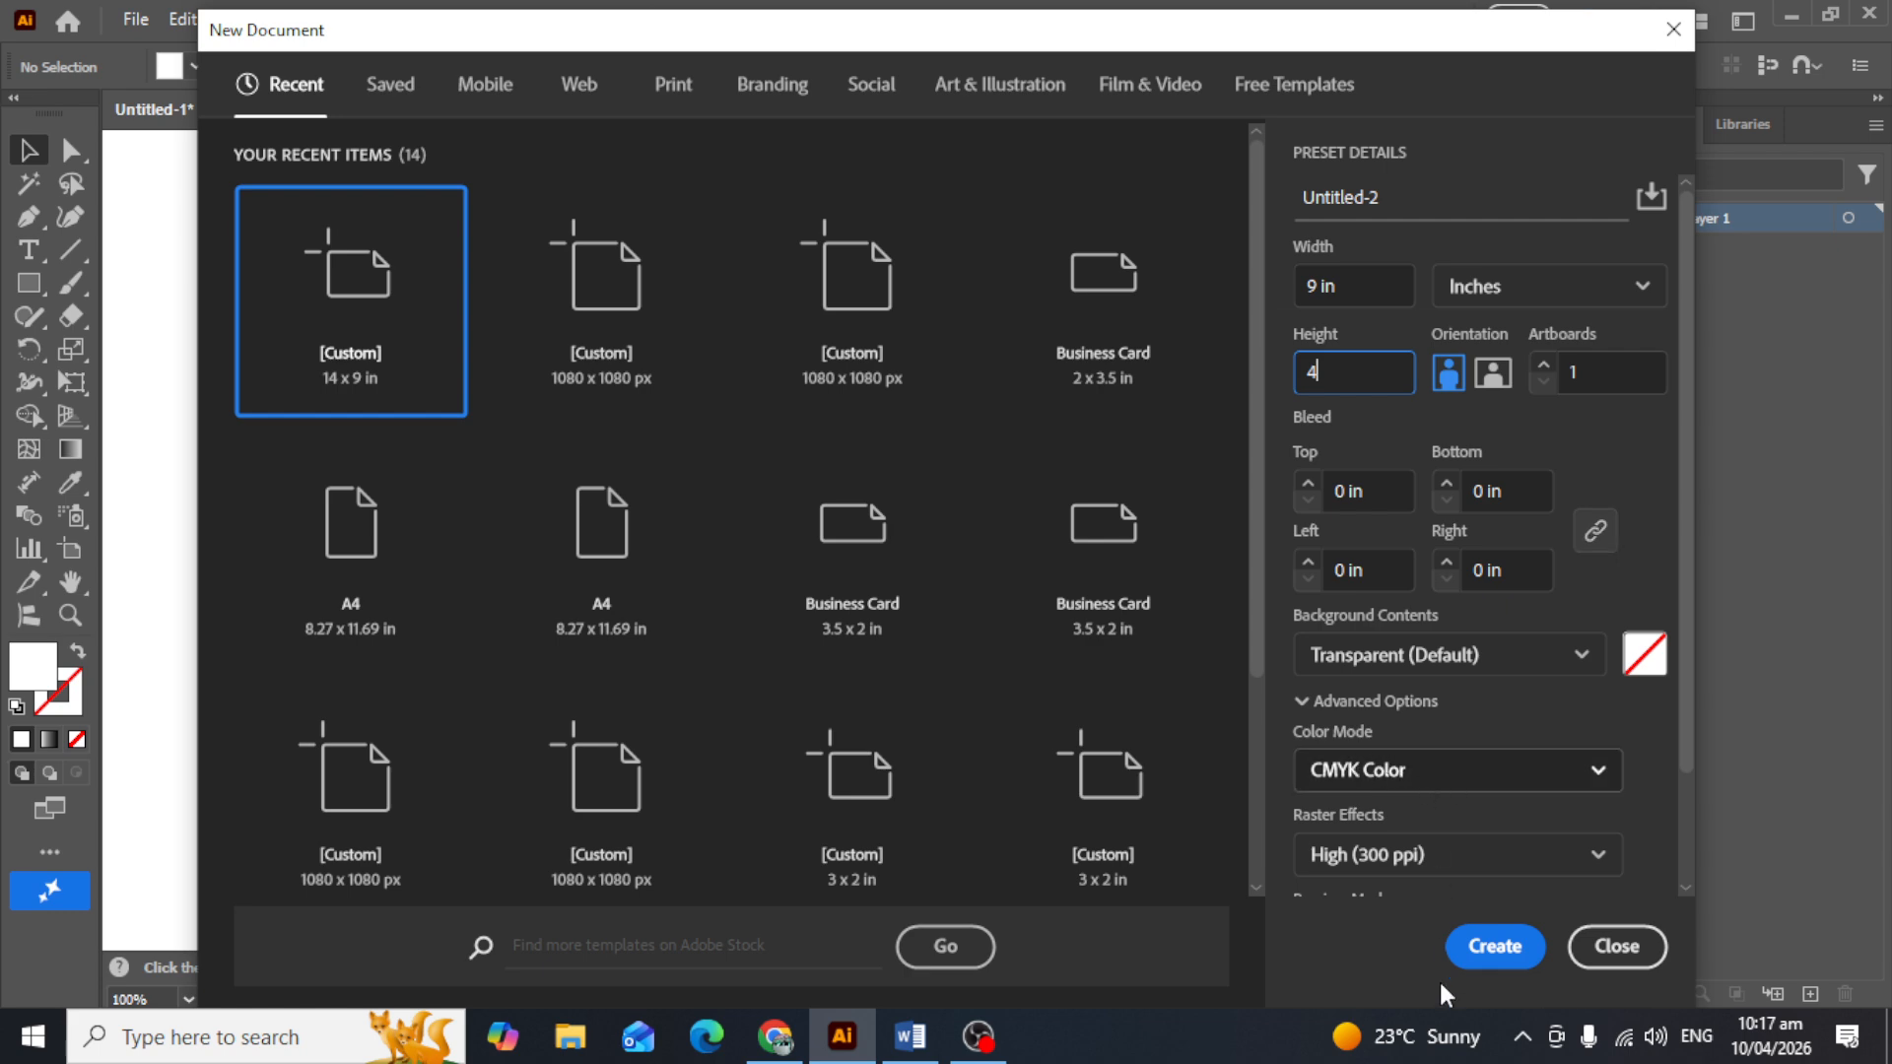
click(1483, 944)
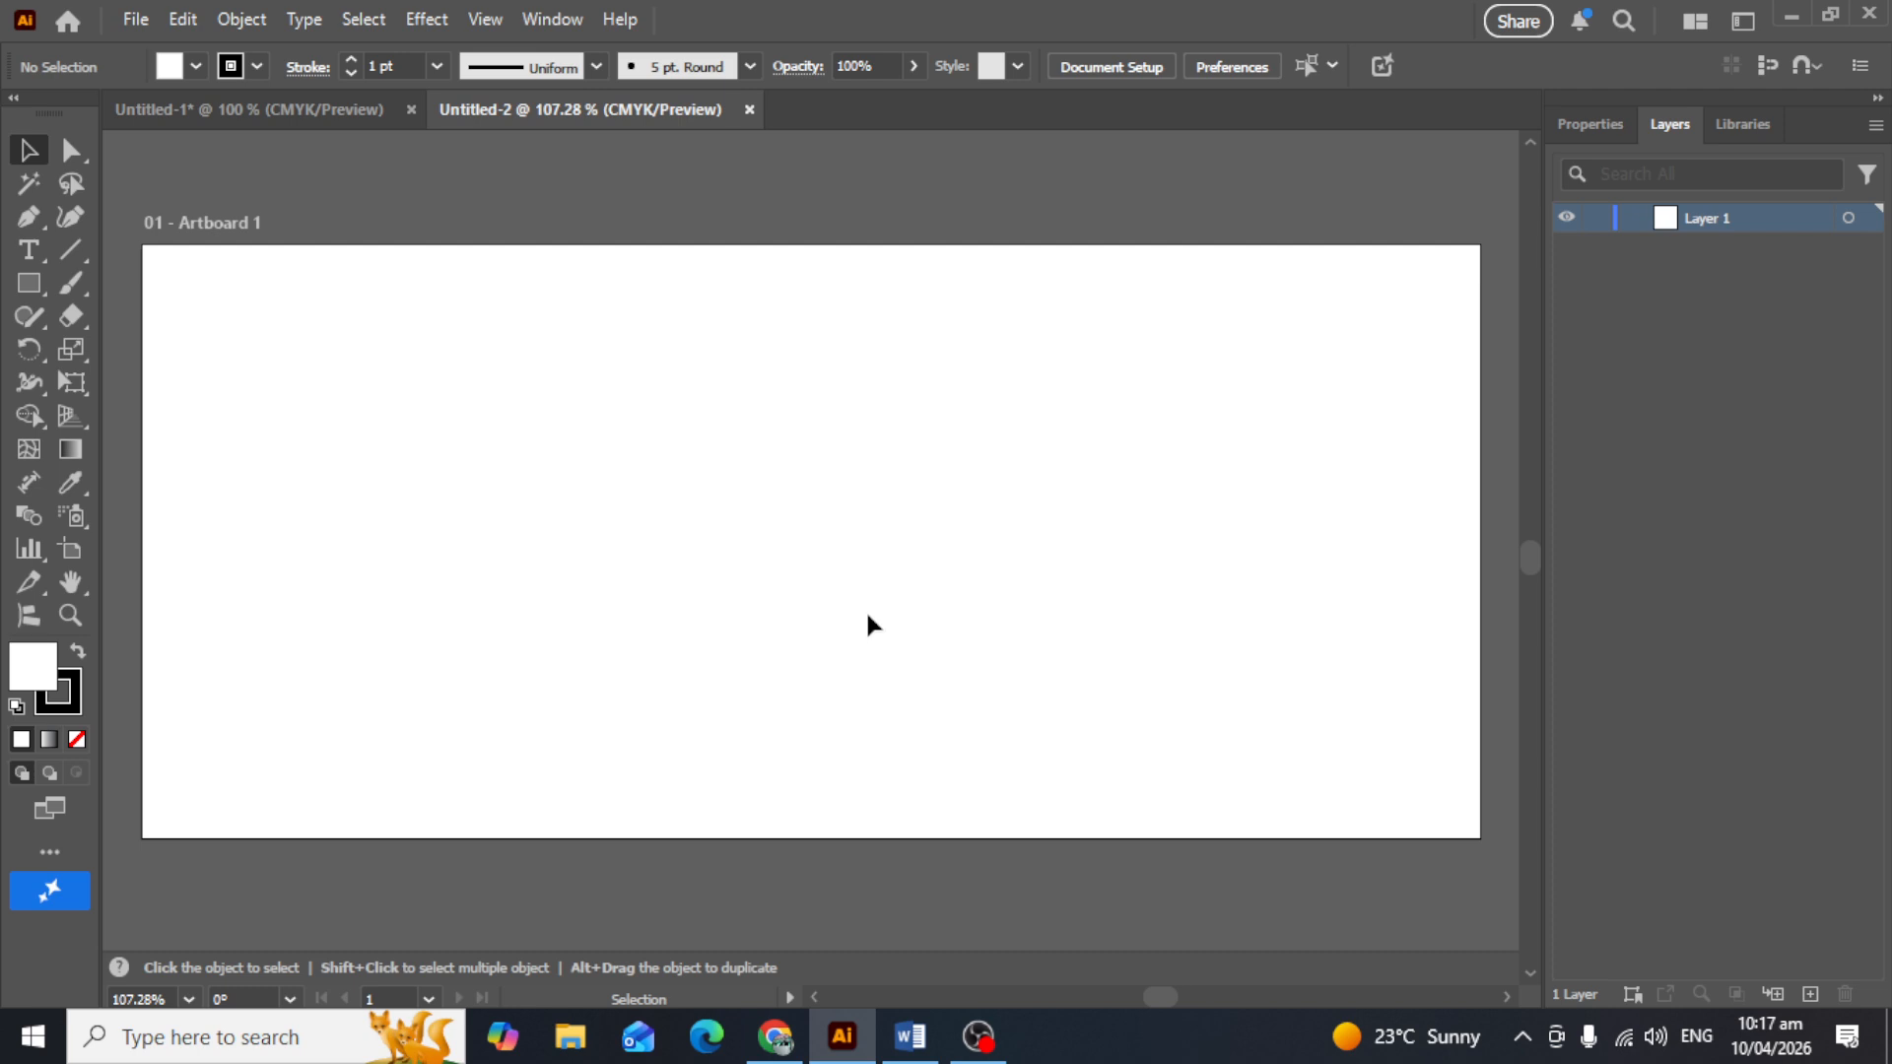
Step: Add a second artboard of the same size to the right of Artboard 1
alt+scroll(877, 636, down, 1)
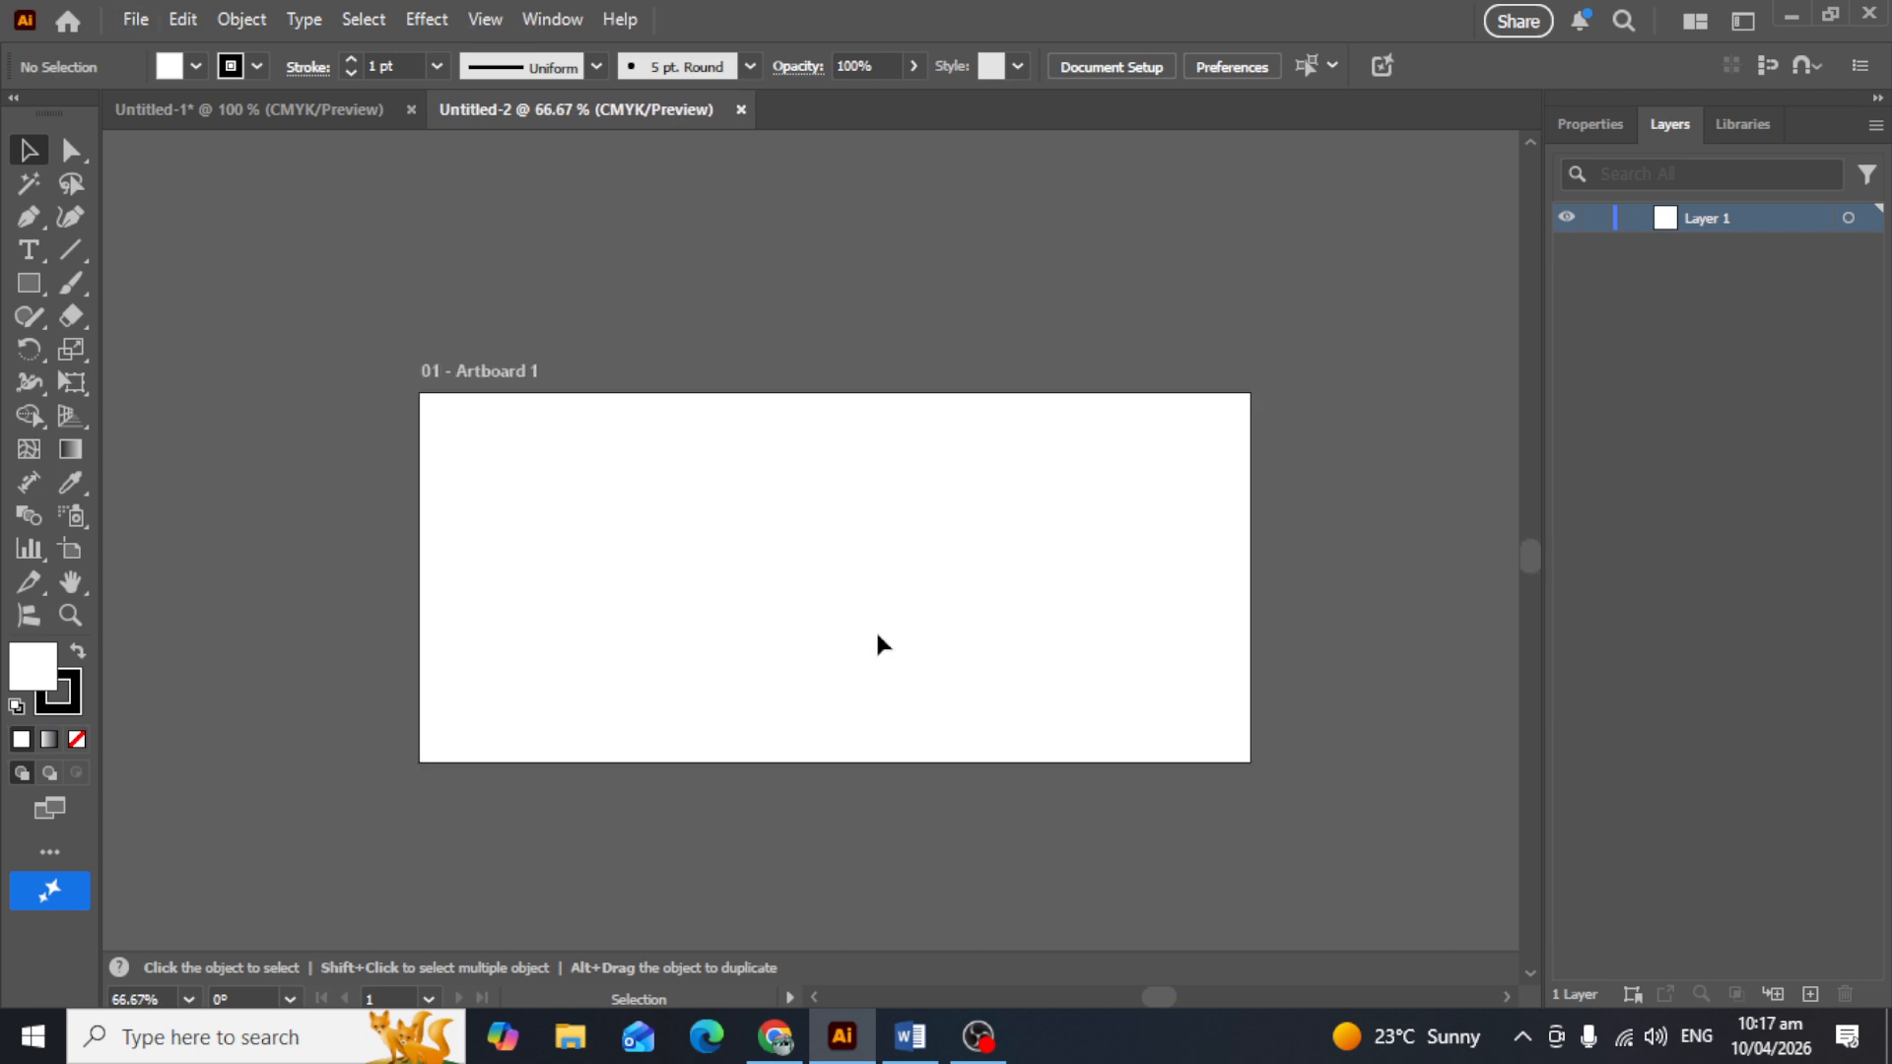
key(space)
drag(877, 632, 815, 617)
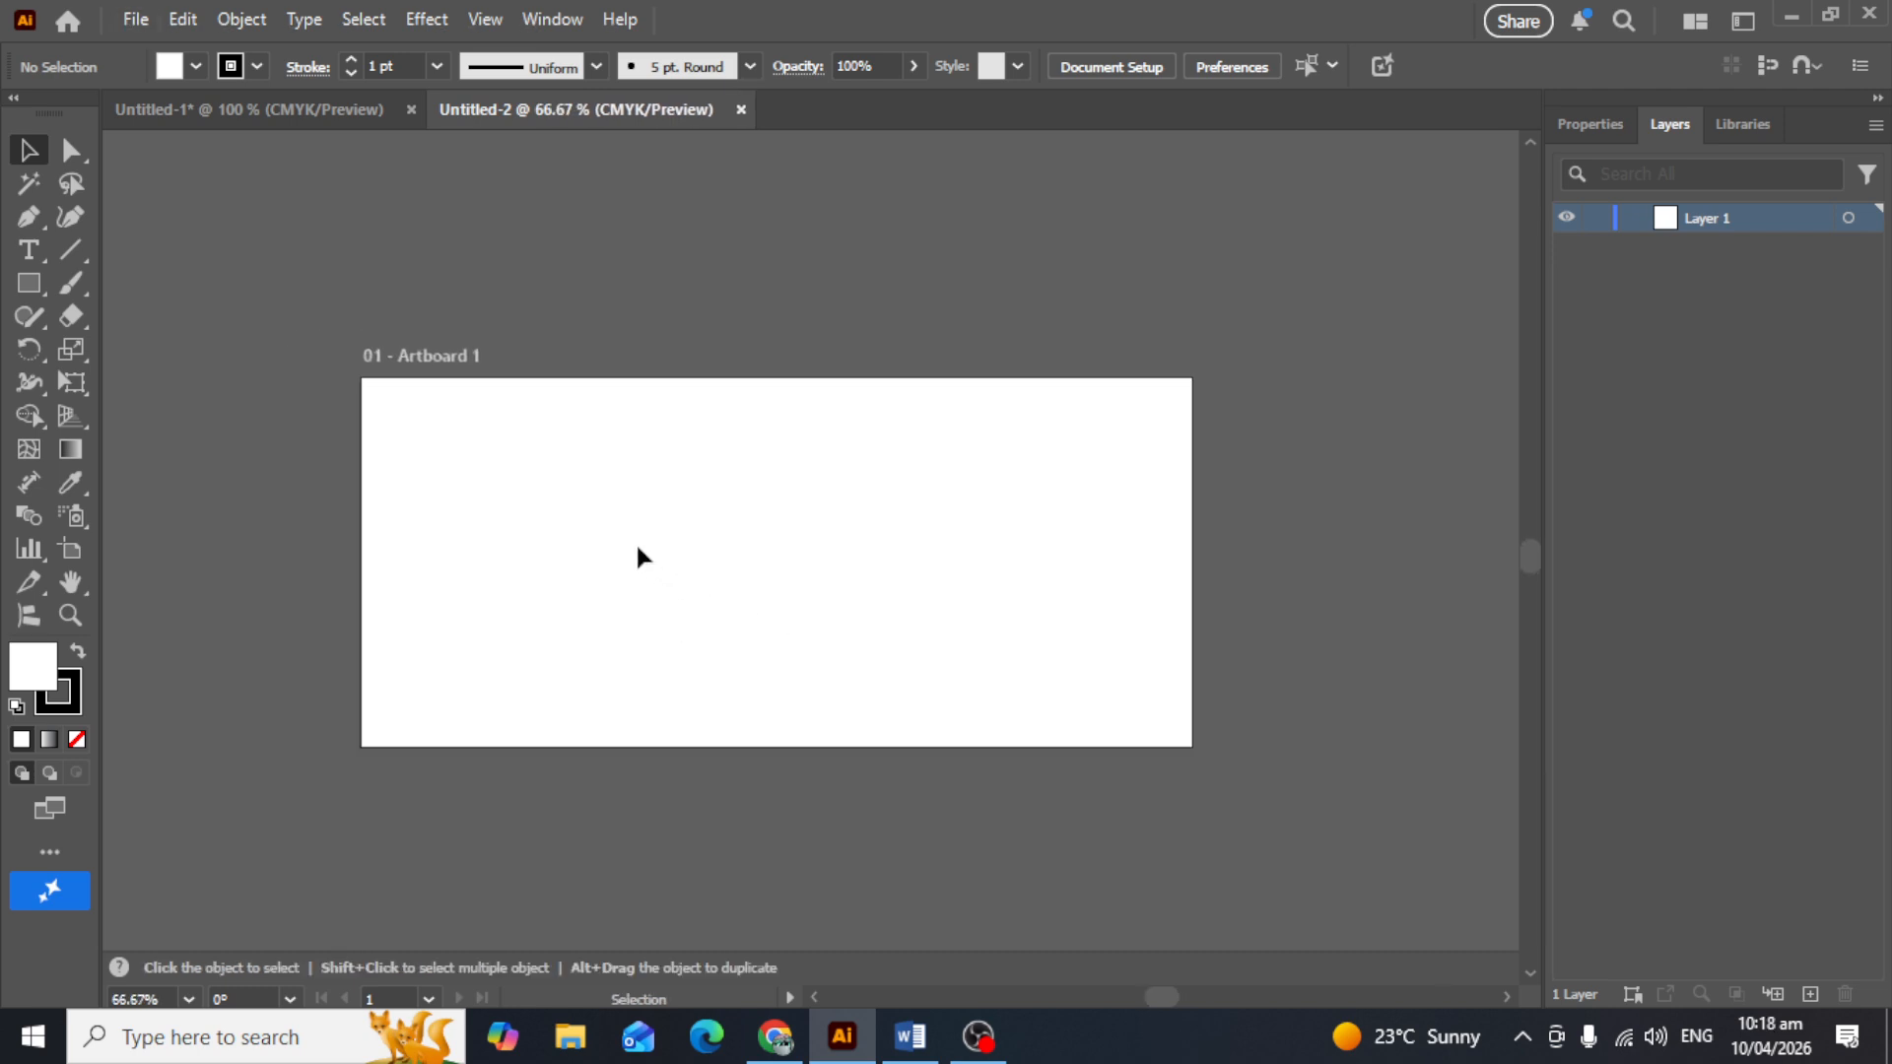
alt+scroll(635, 540, down, 1)
key(space)
drag(635, 540, 486, 472)
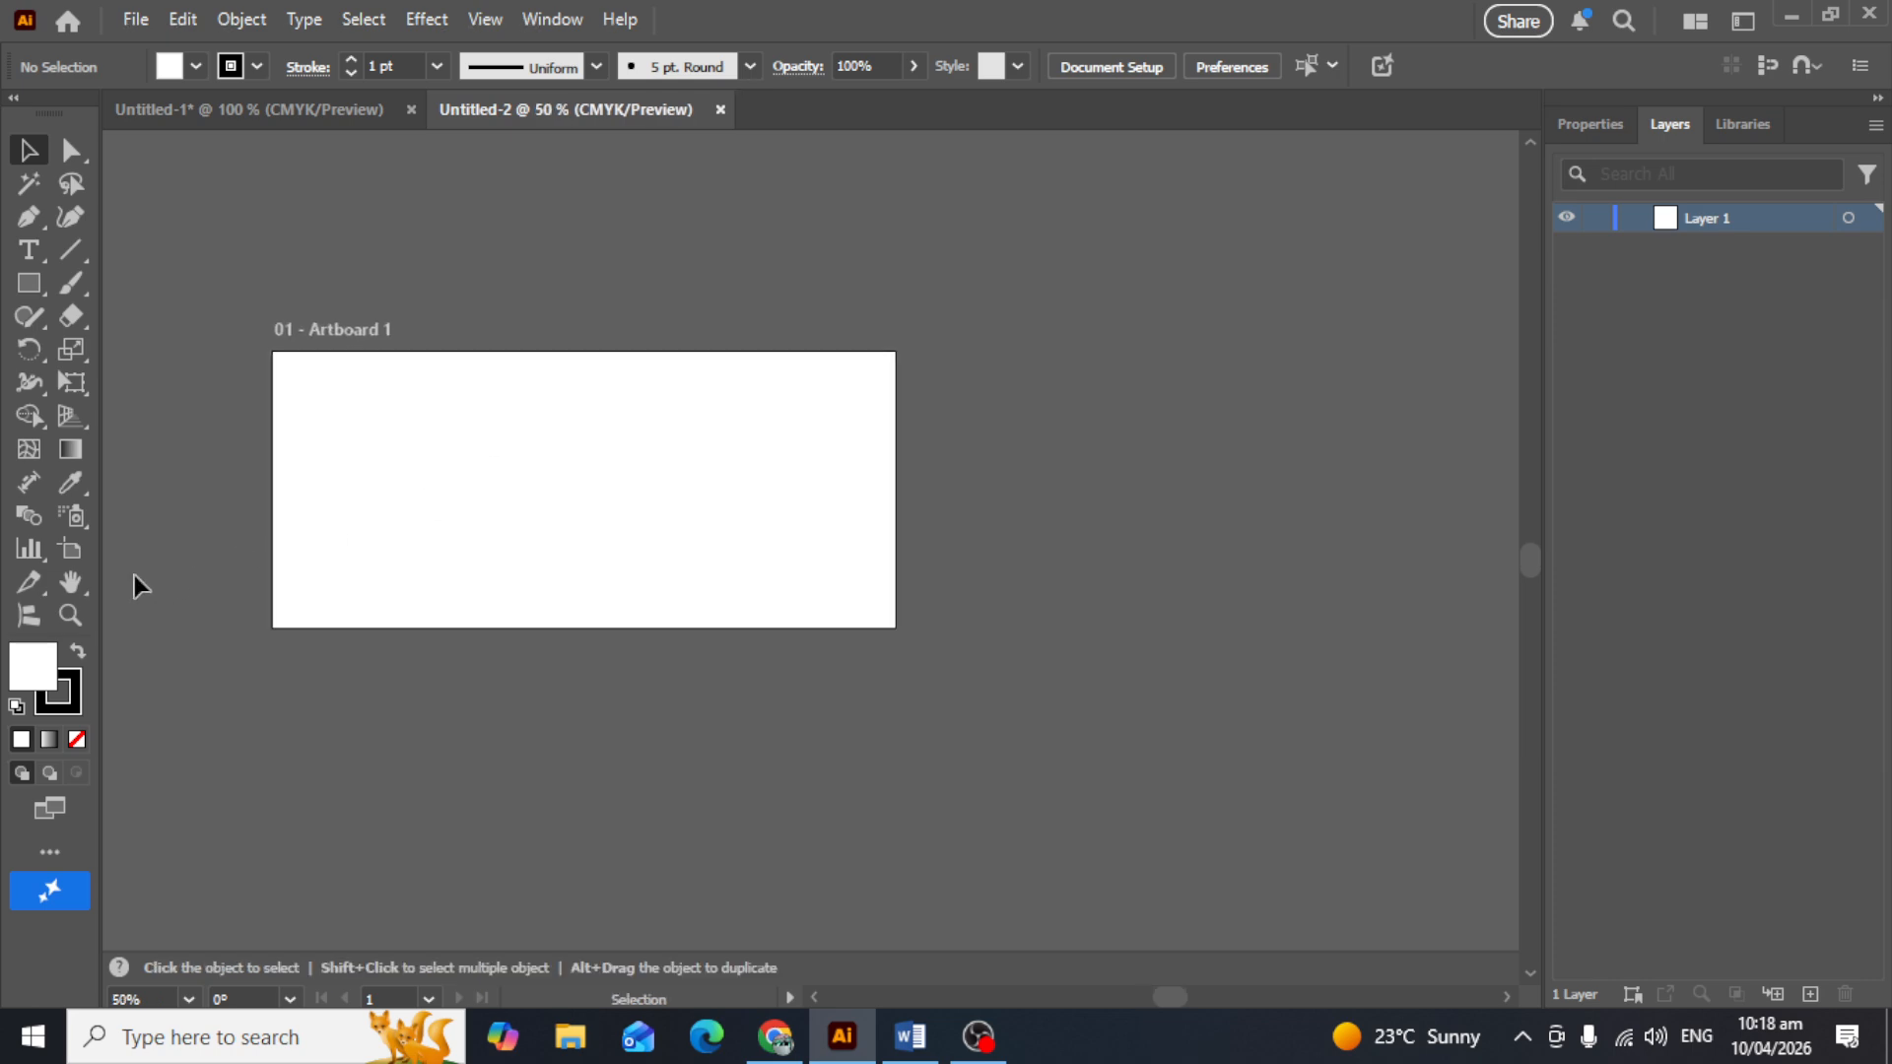
click(73, 552)
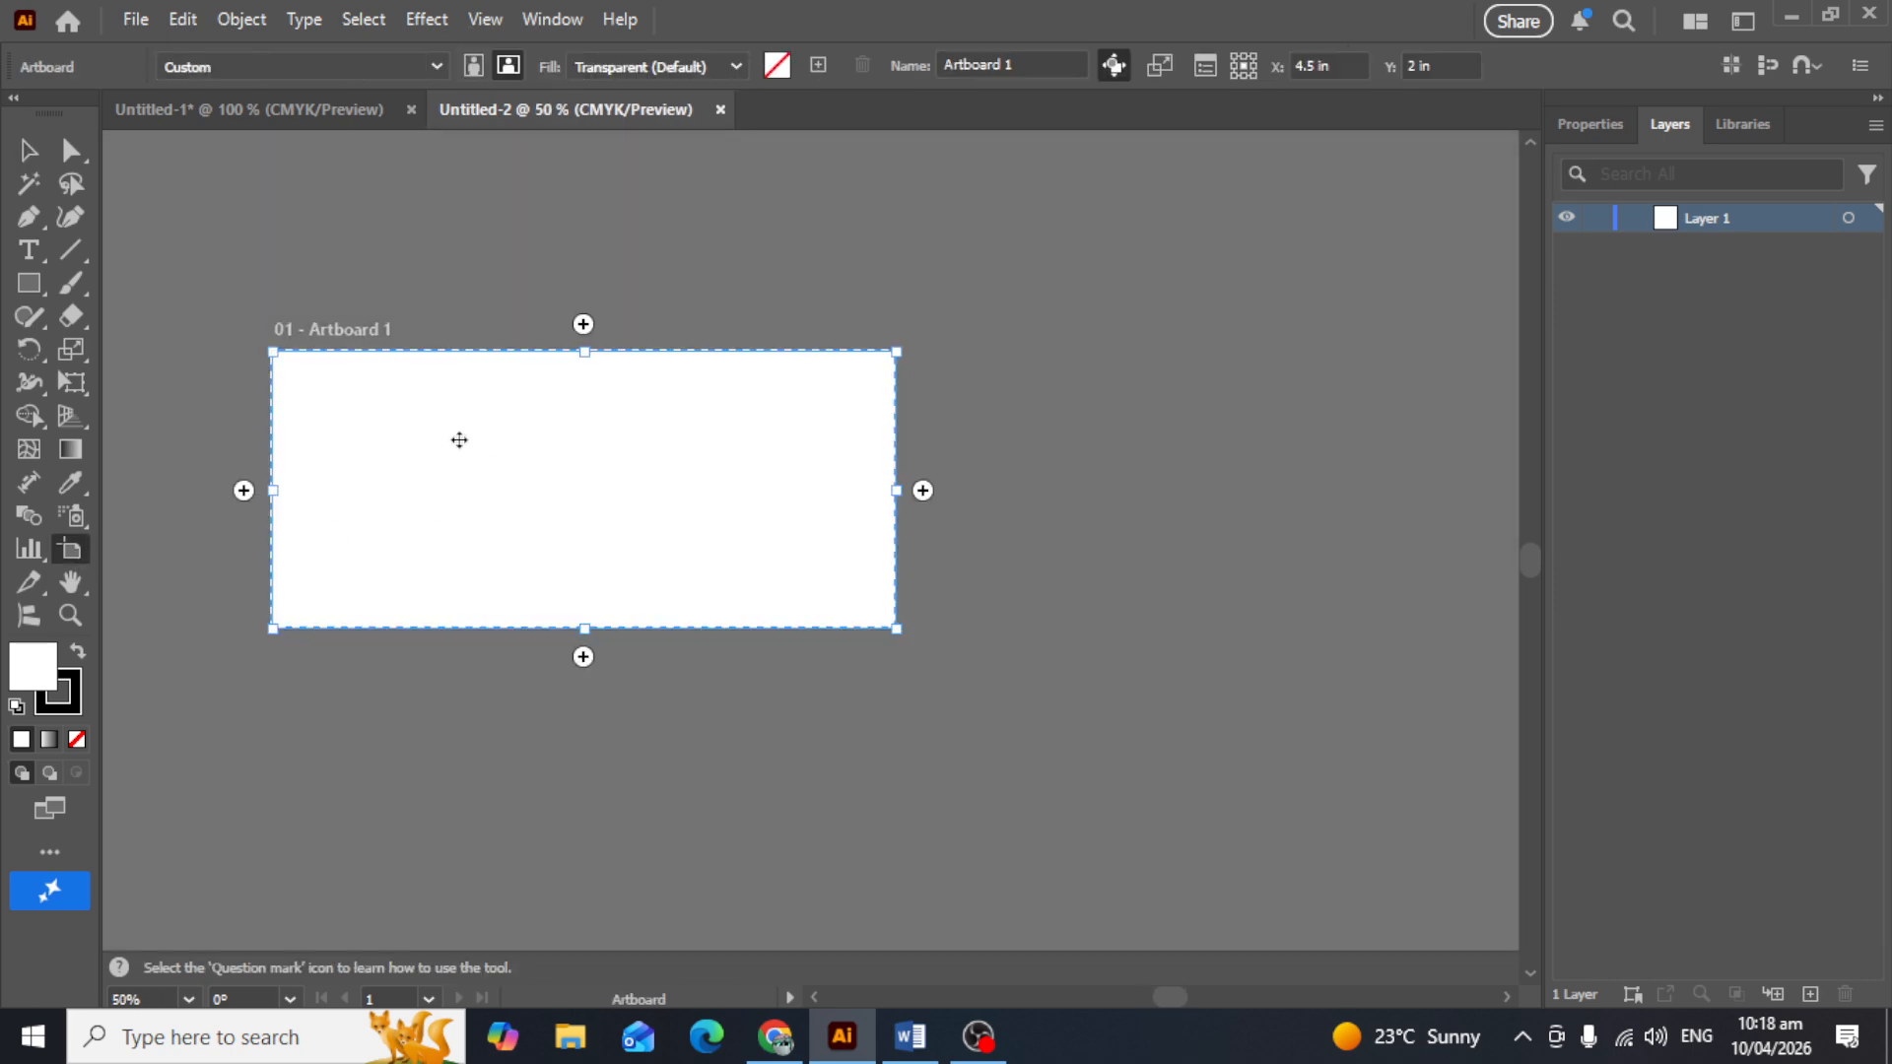
click(926, 496)
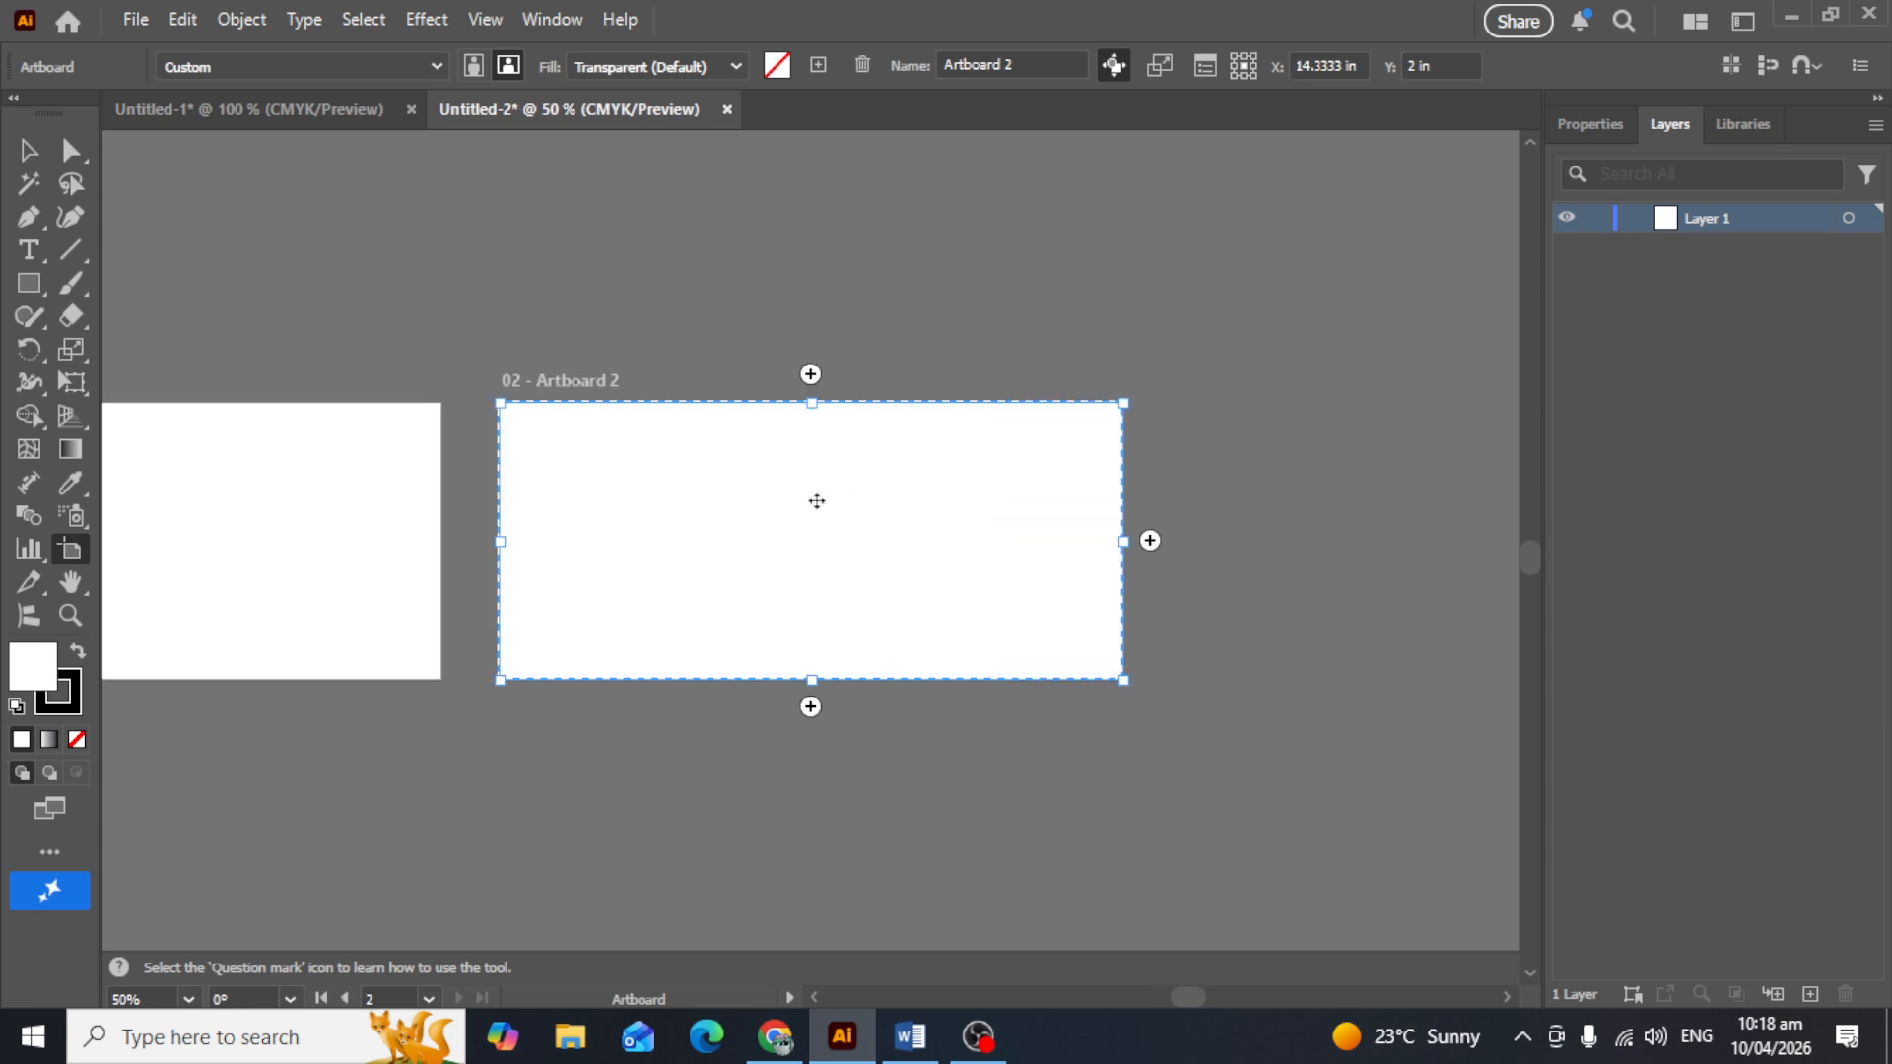
key(space)
drag(815, 498, 1169, 443)
key(Escape)
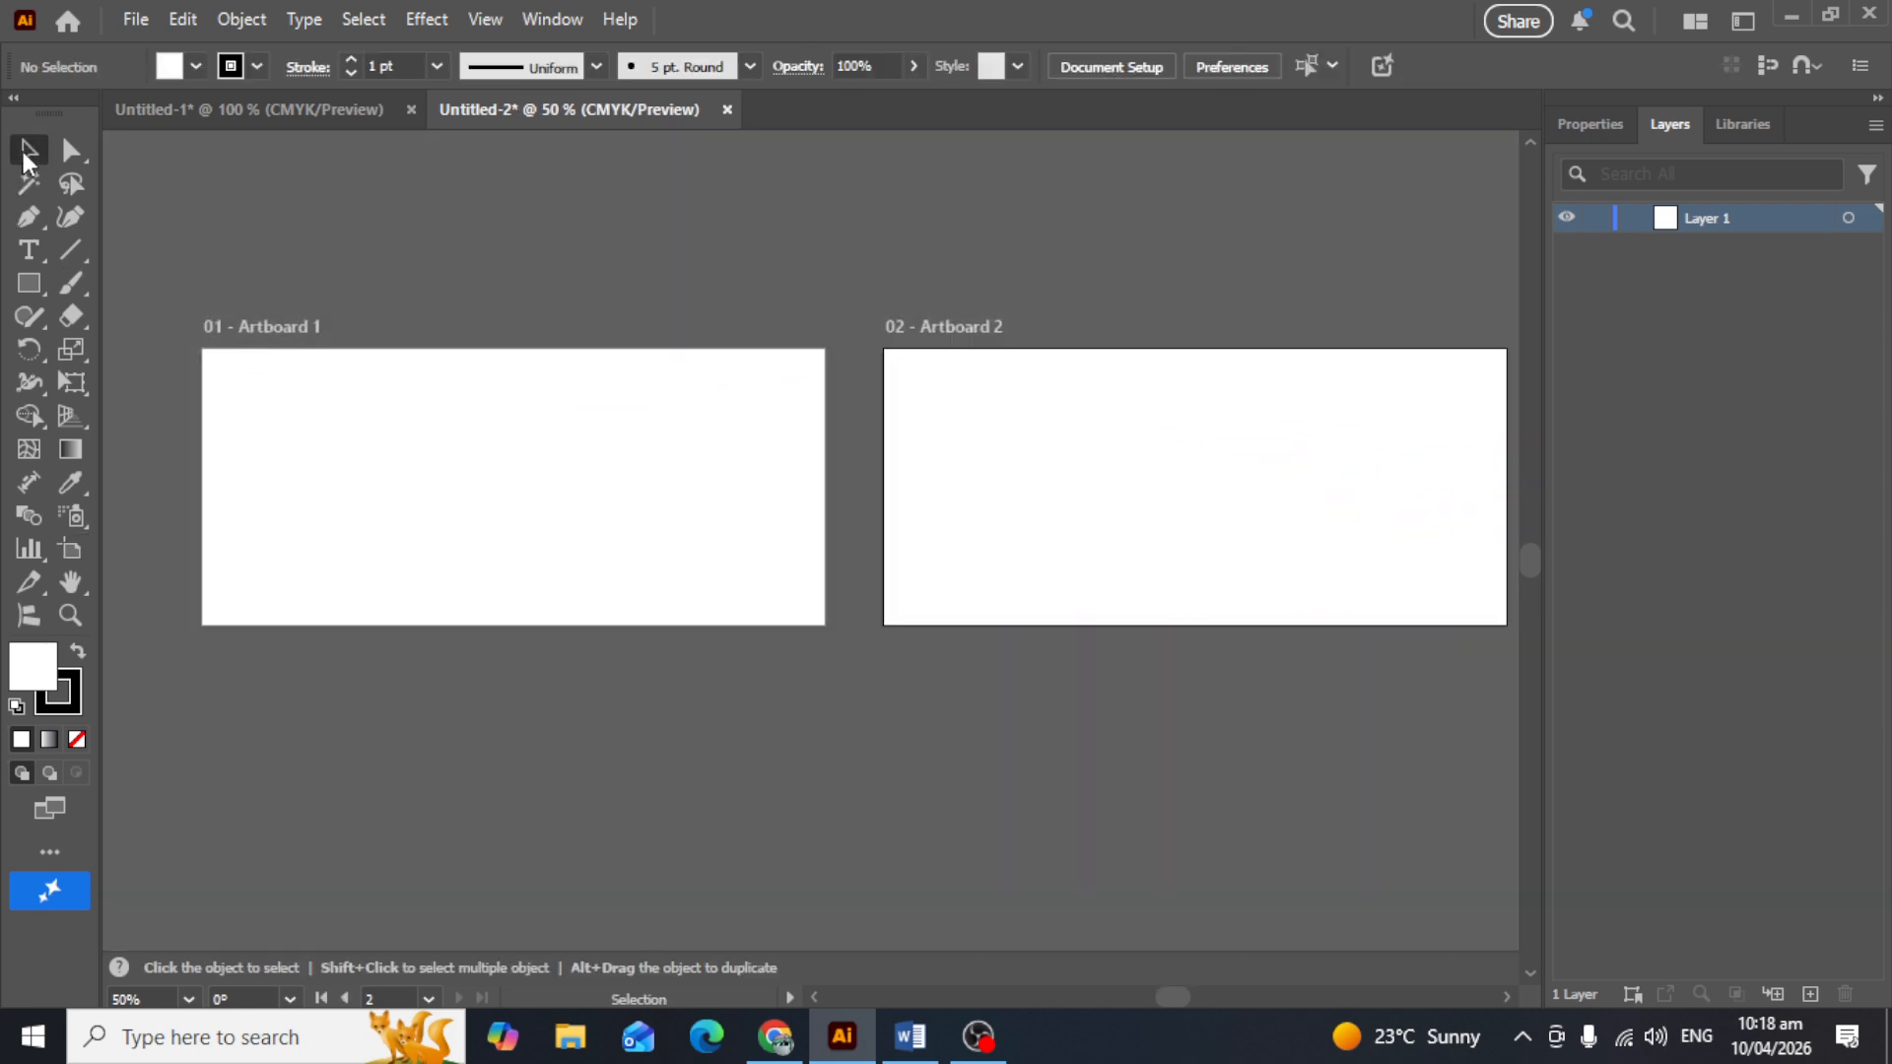
Step: Move Artboard 2 farther to the right, to X 17.2333 in, widening the gap from Artboard 1
key(space)
drag(290, 379, 446, 383)
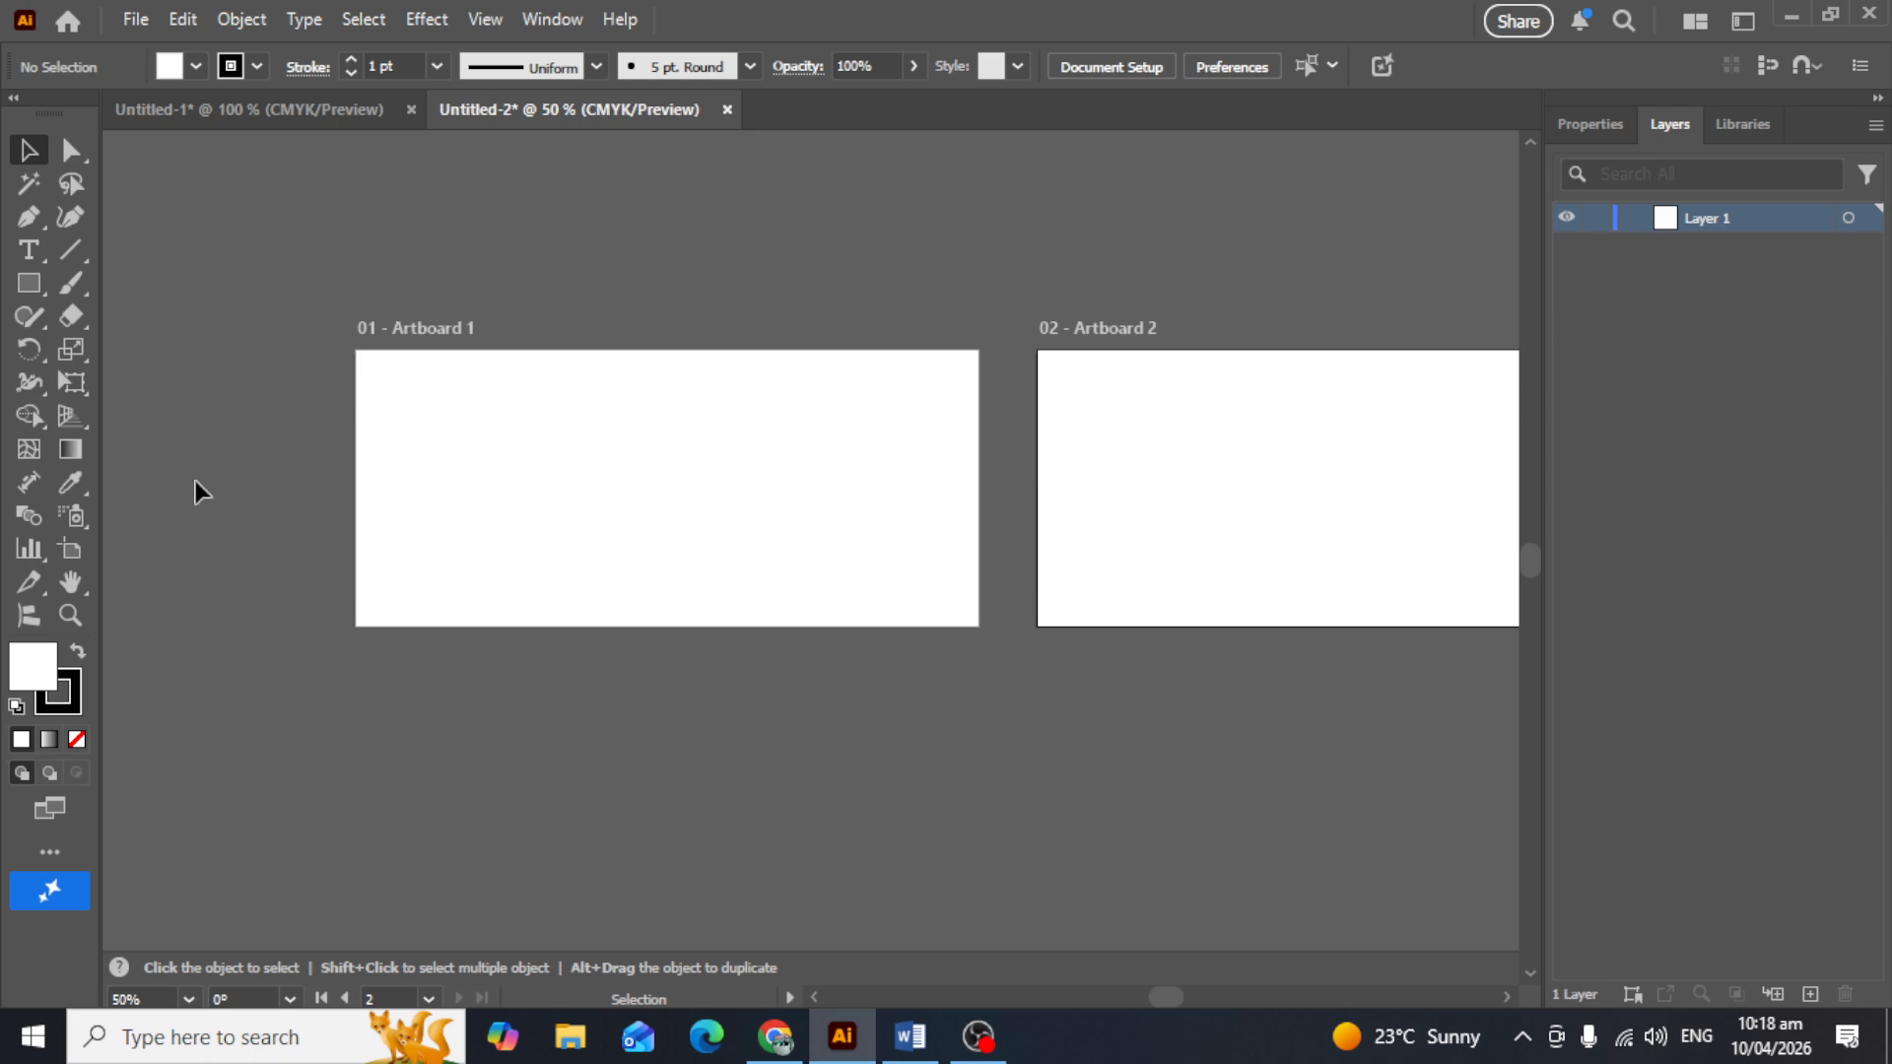
click(83, 559)
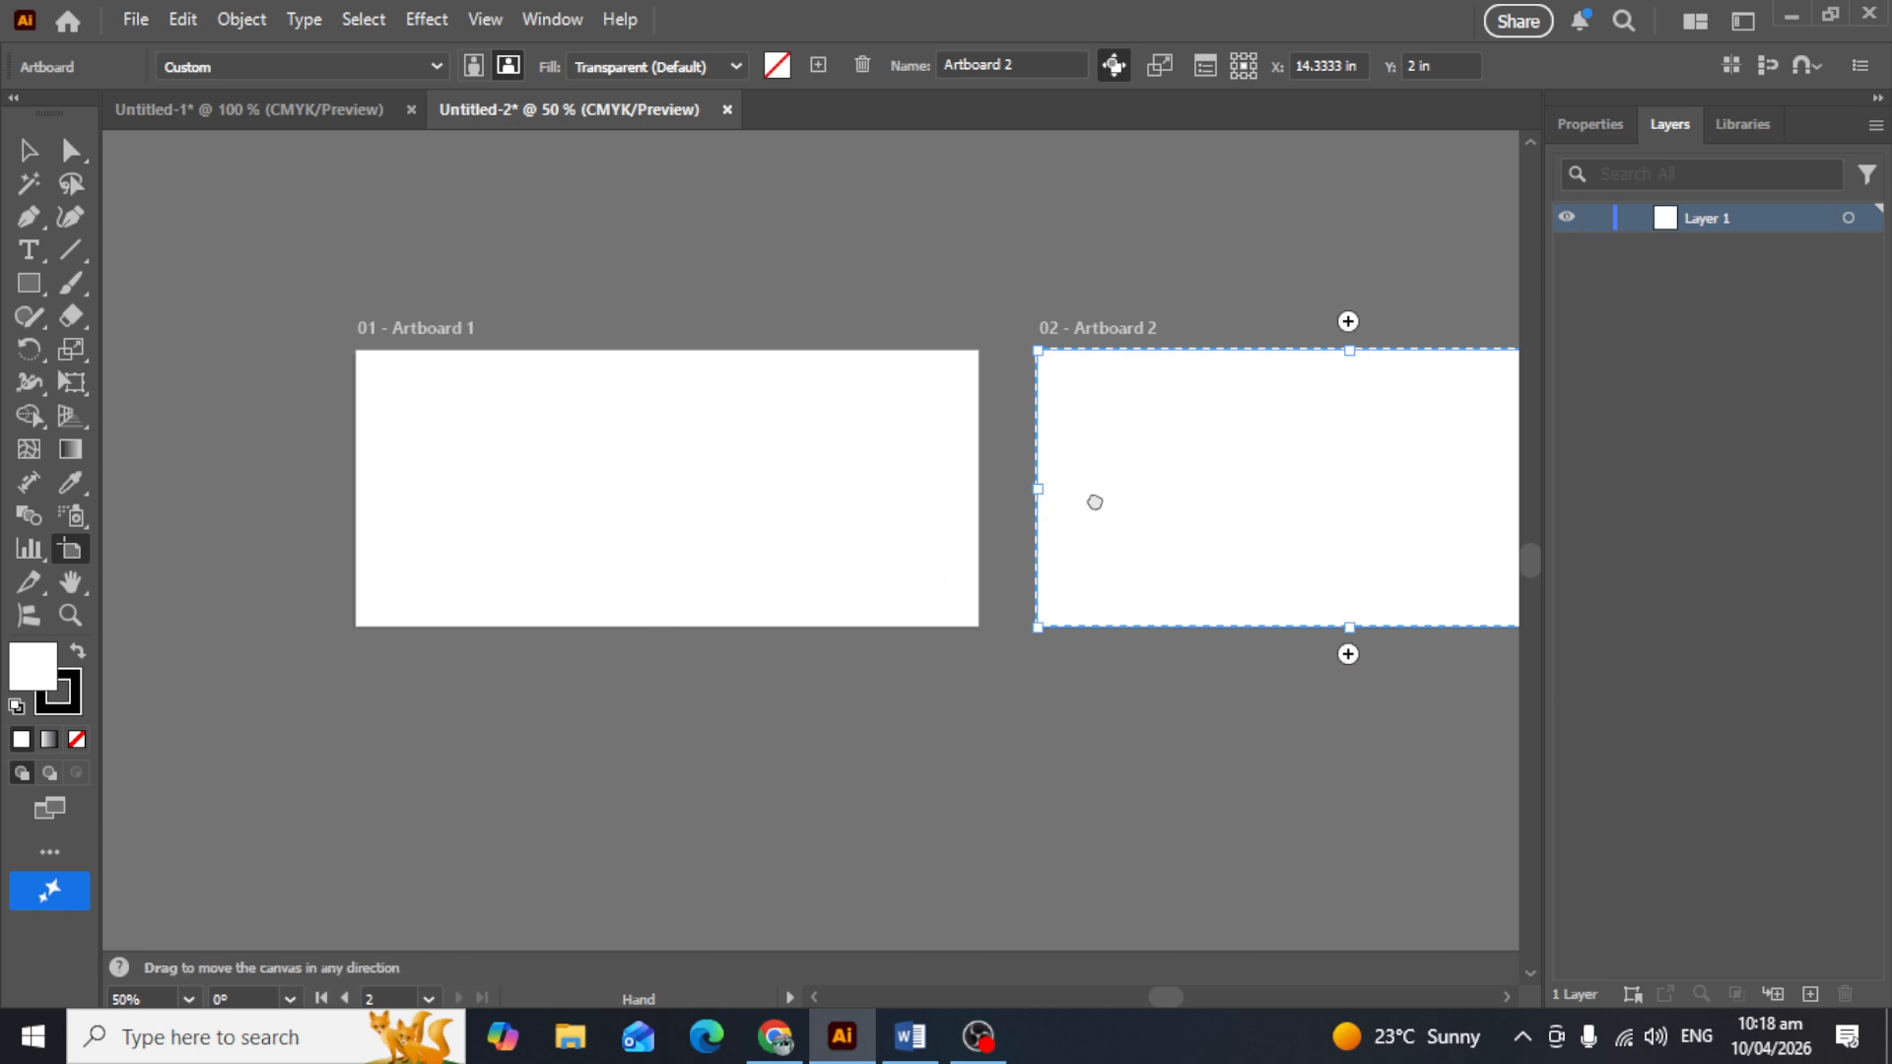
drag(1093, 499, 1013, 474)
key(ctrl+z)
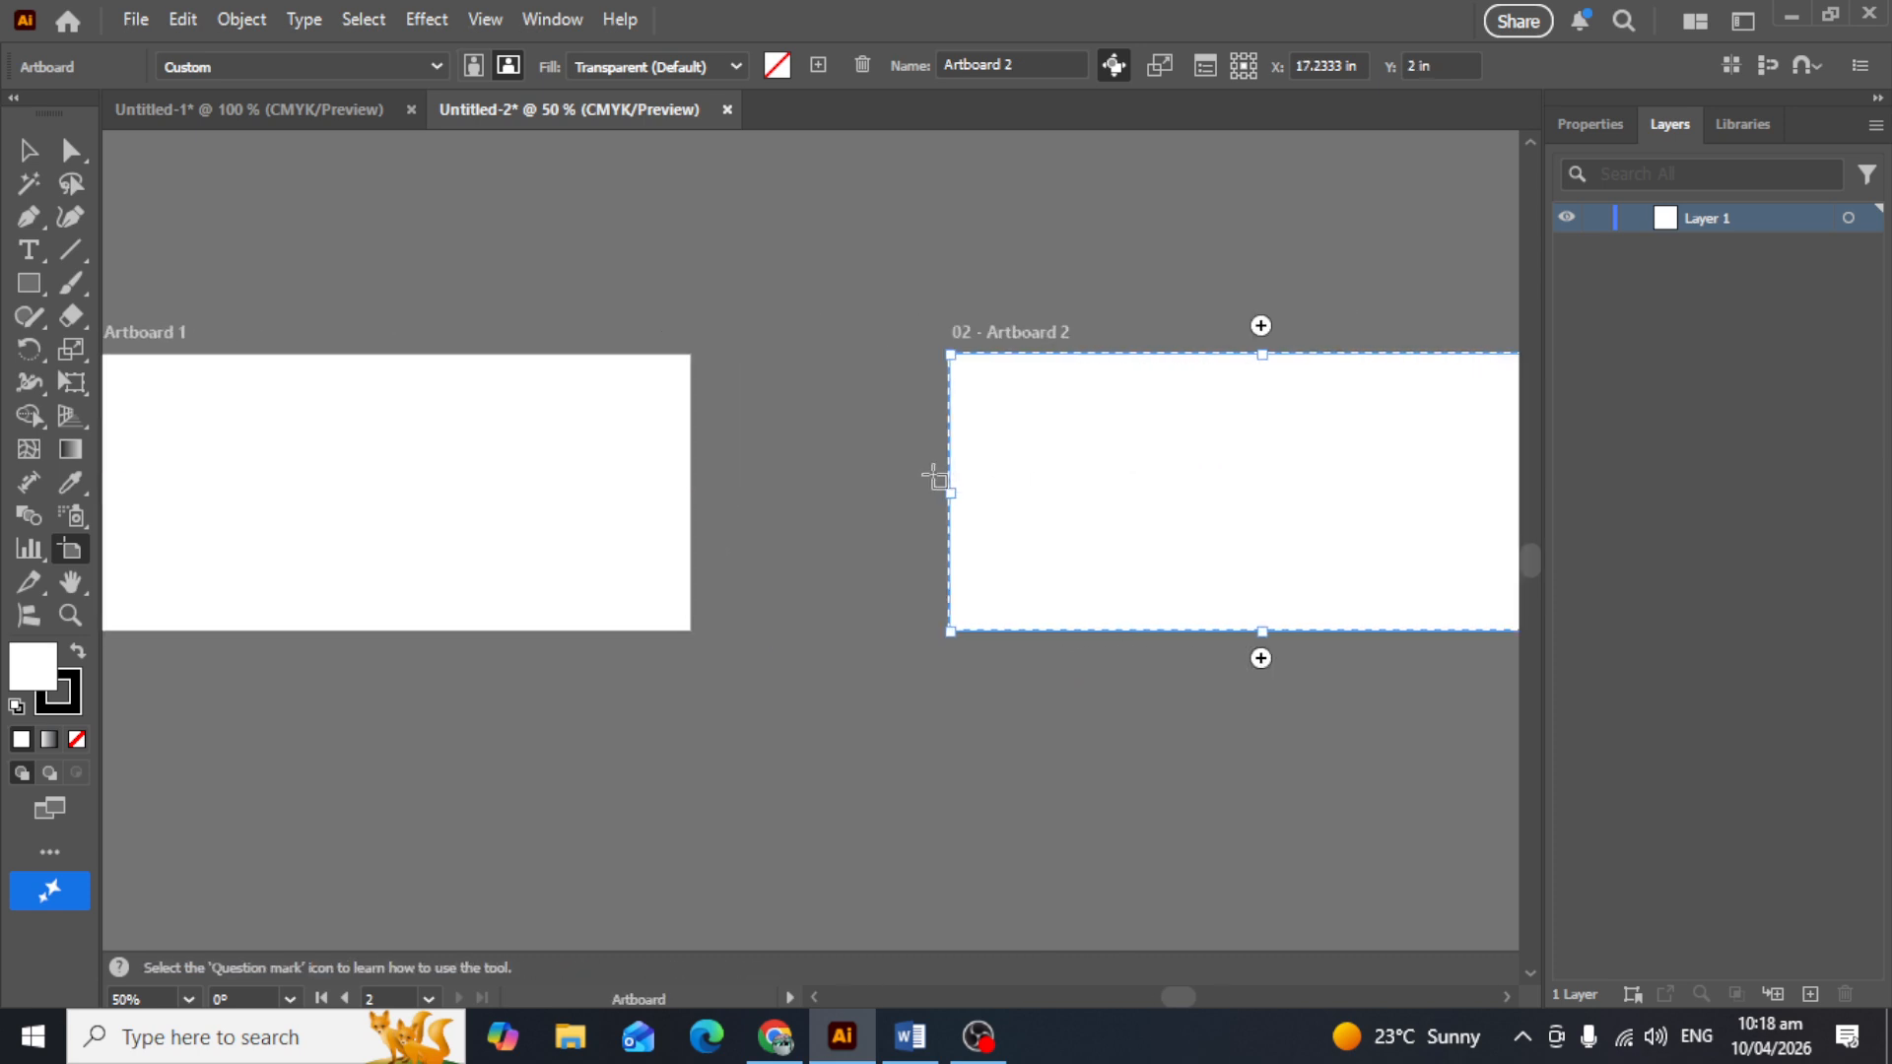
drag(716, 520, 1222, 515)
click(27, 150)
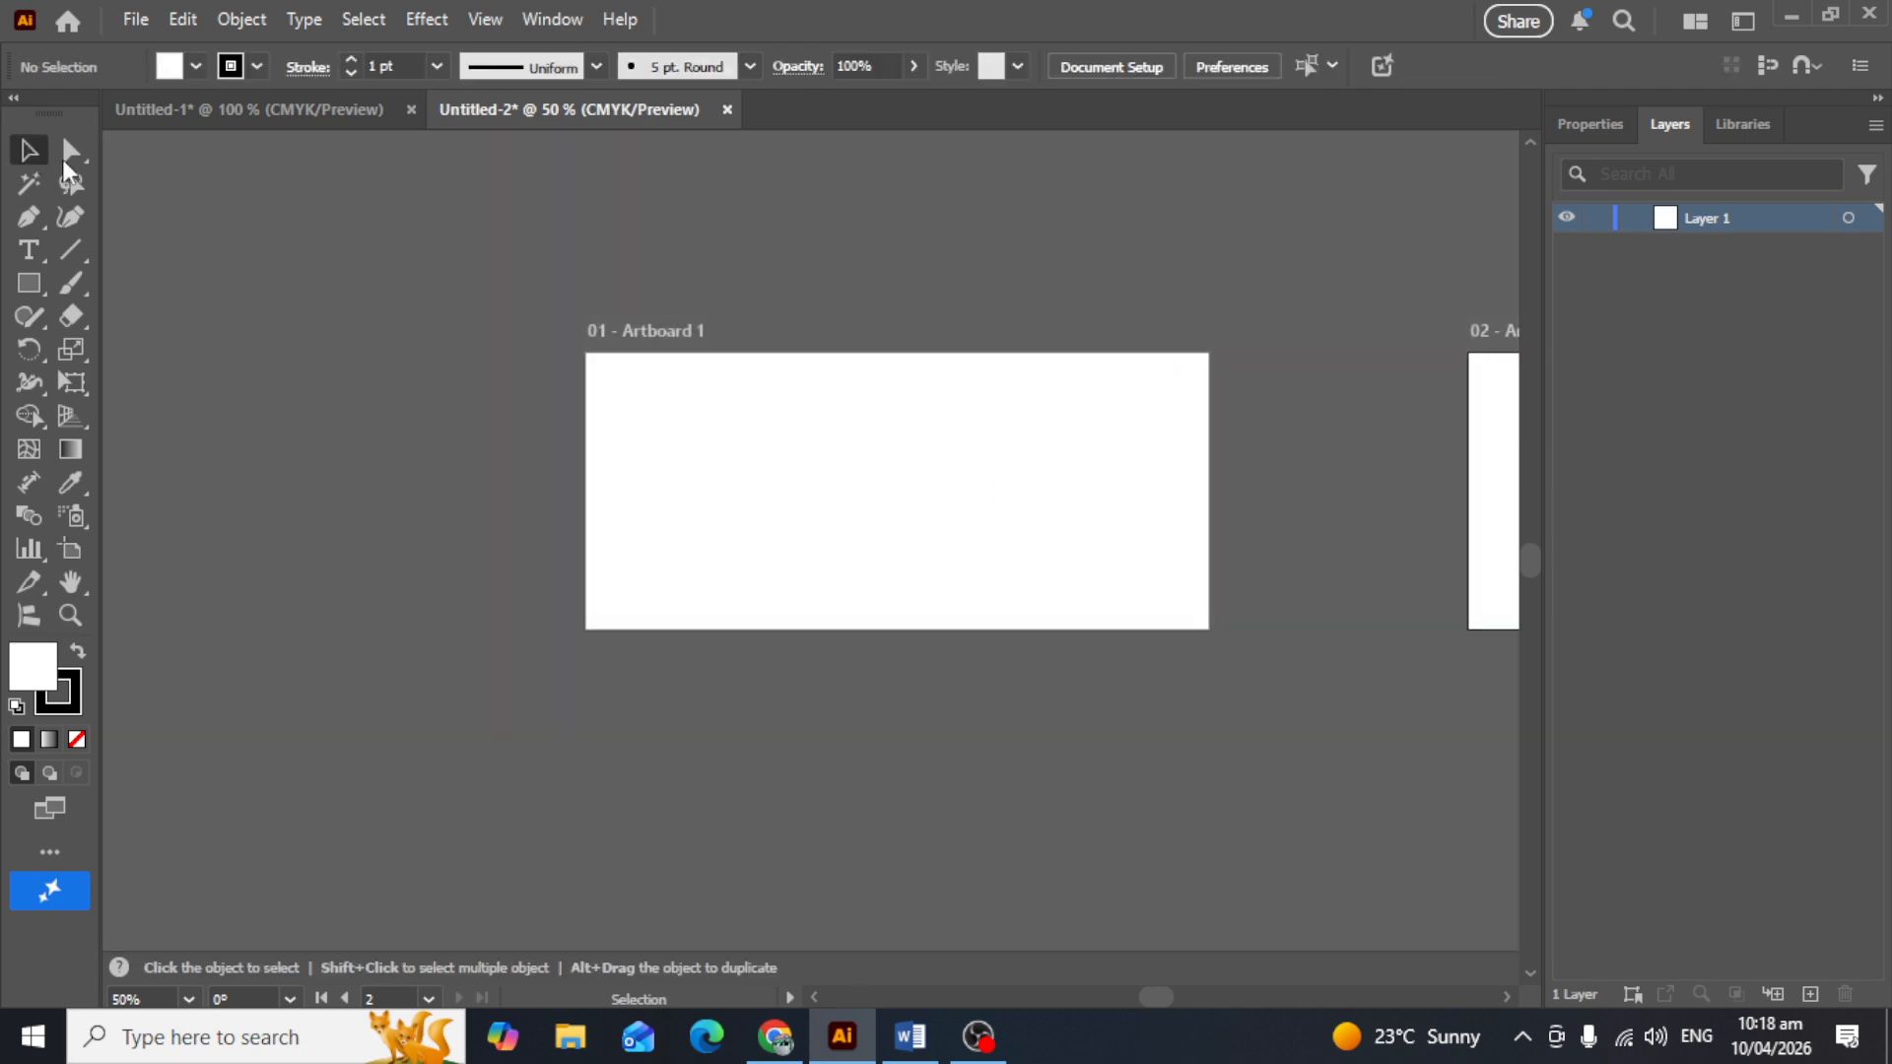
Step: Draw a rectangle about 0.41 in wide and 4 in high along Artboard 1's left edge and fill it red
click(31, 283)
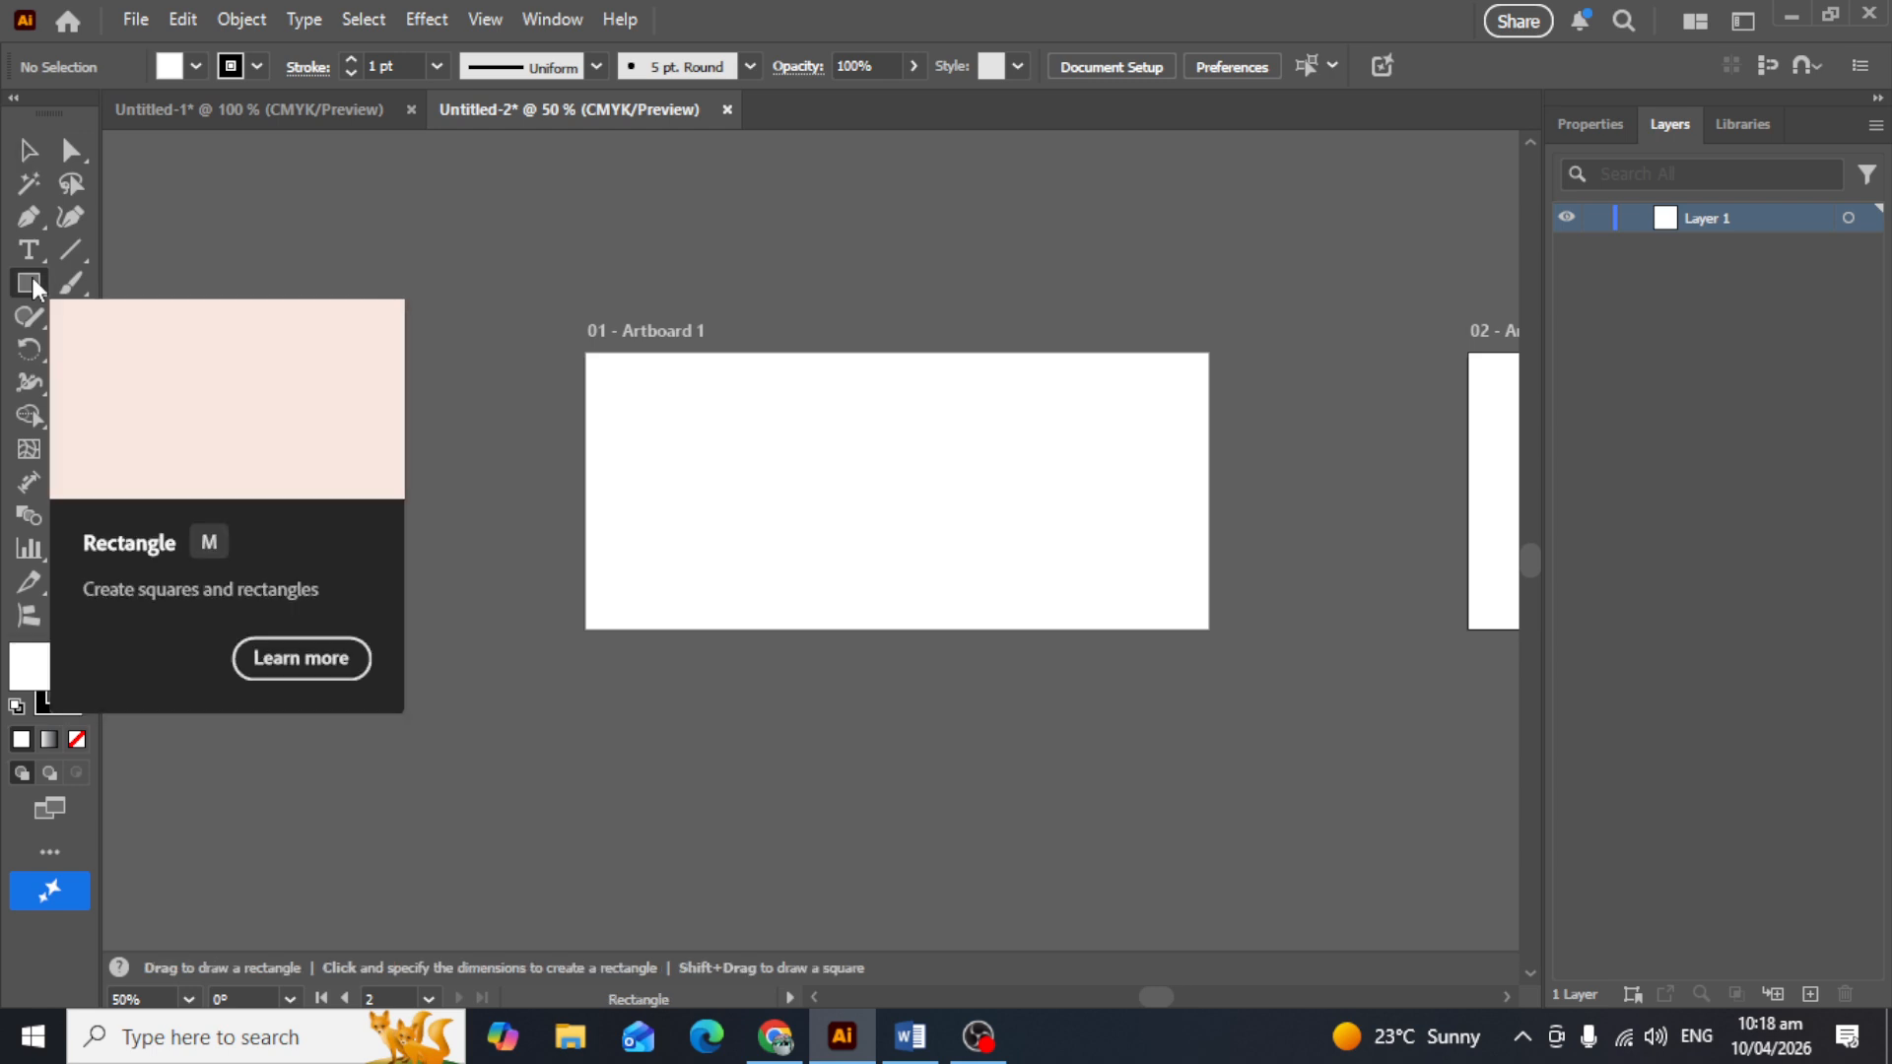
drag(584, 353, 613, 628)
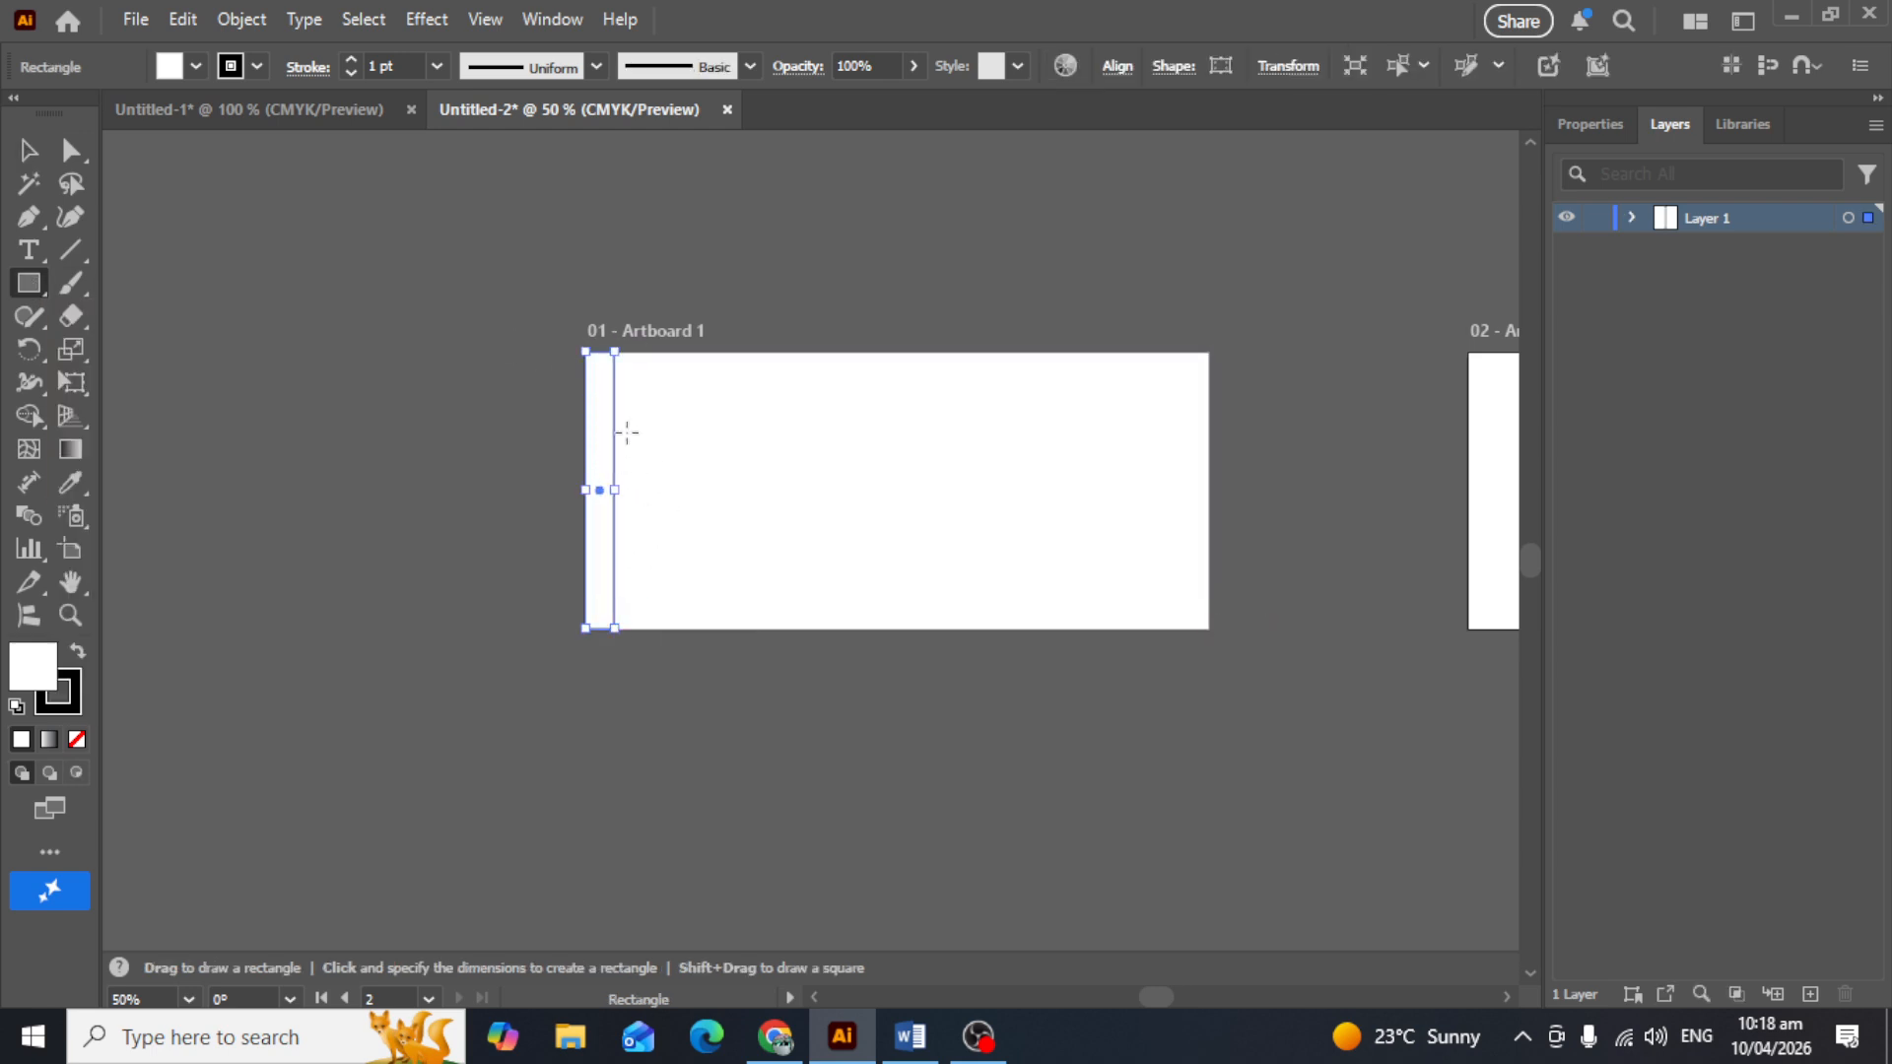
click(196, 67)
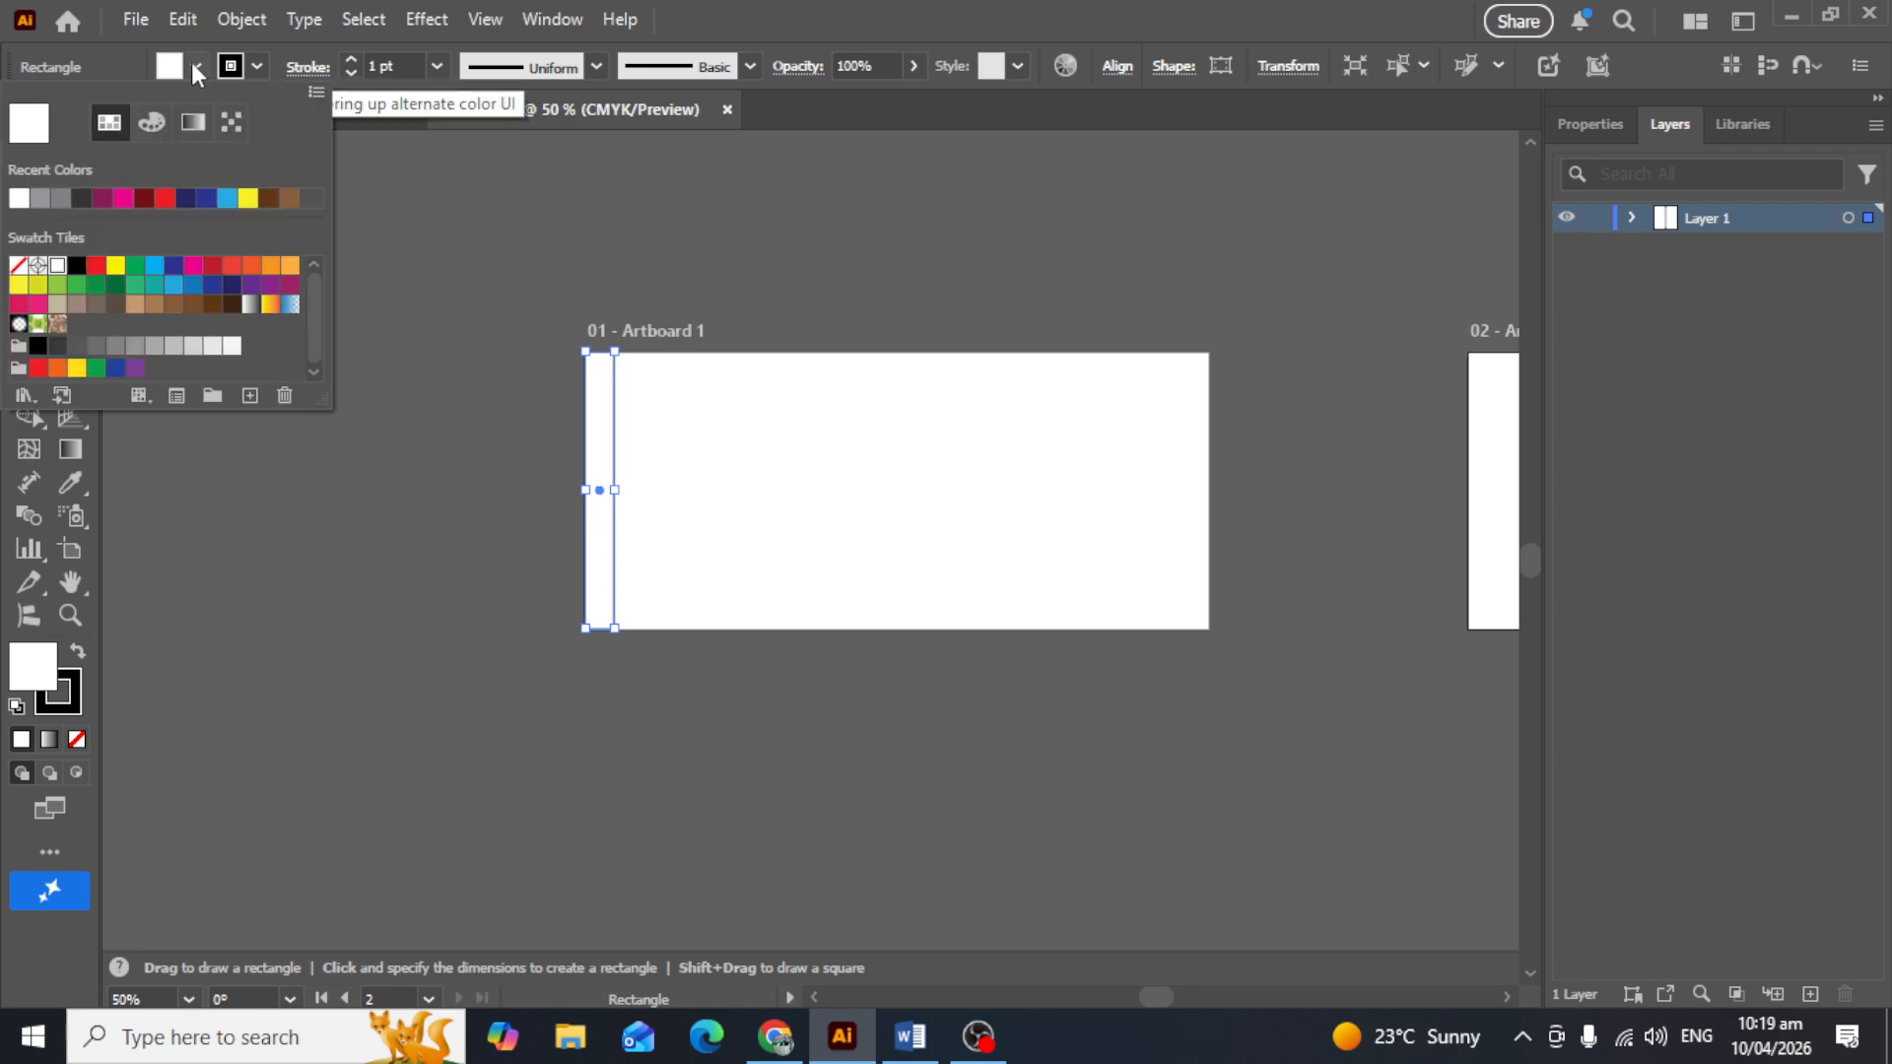
click(165, 198)
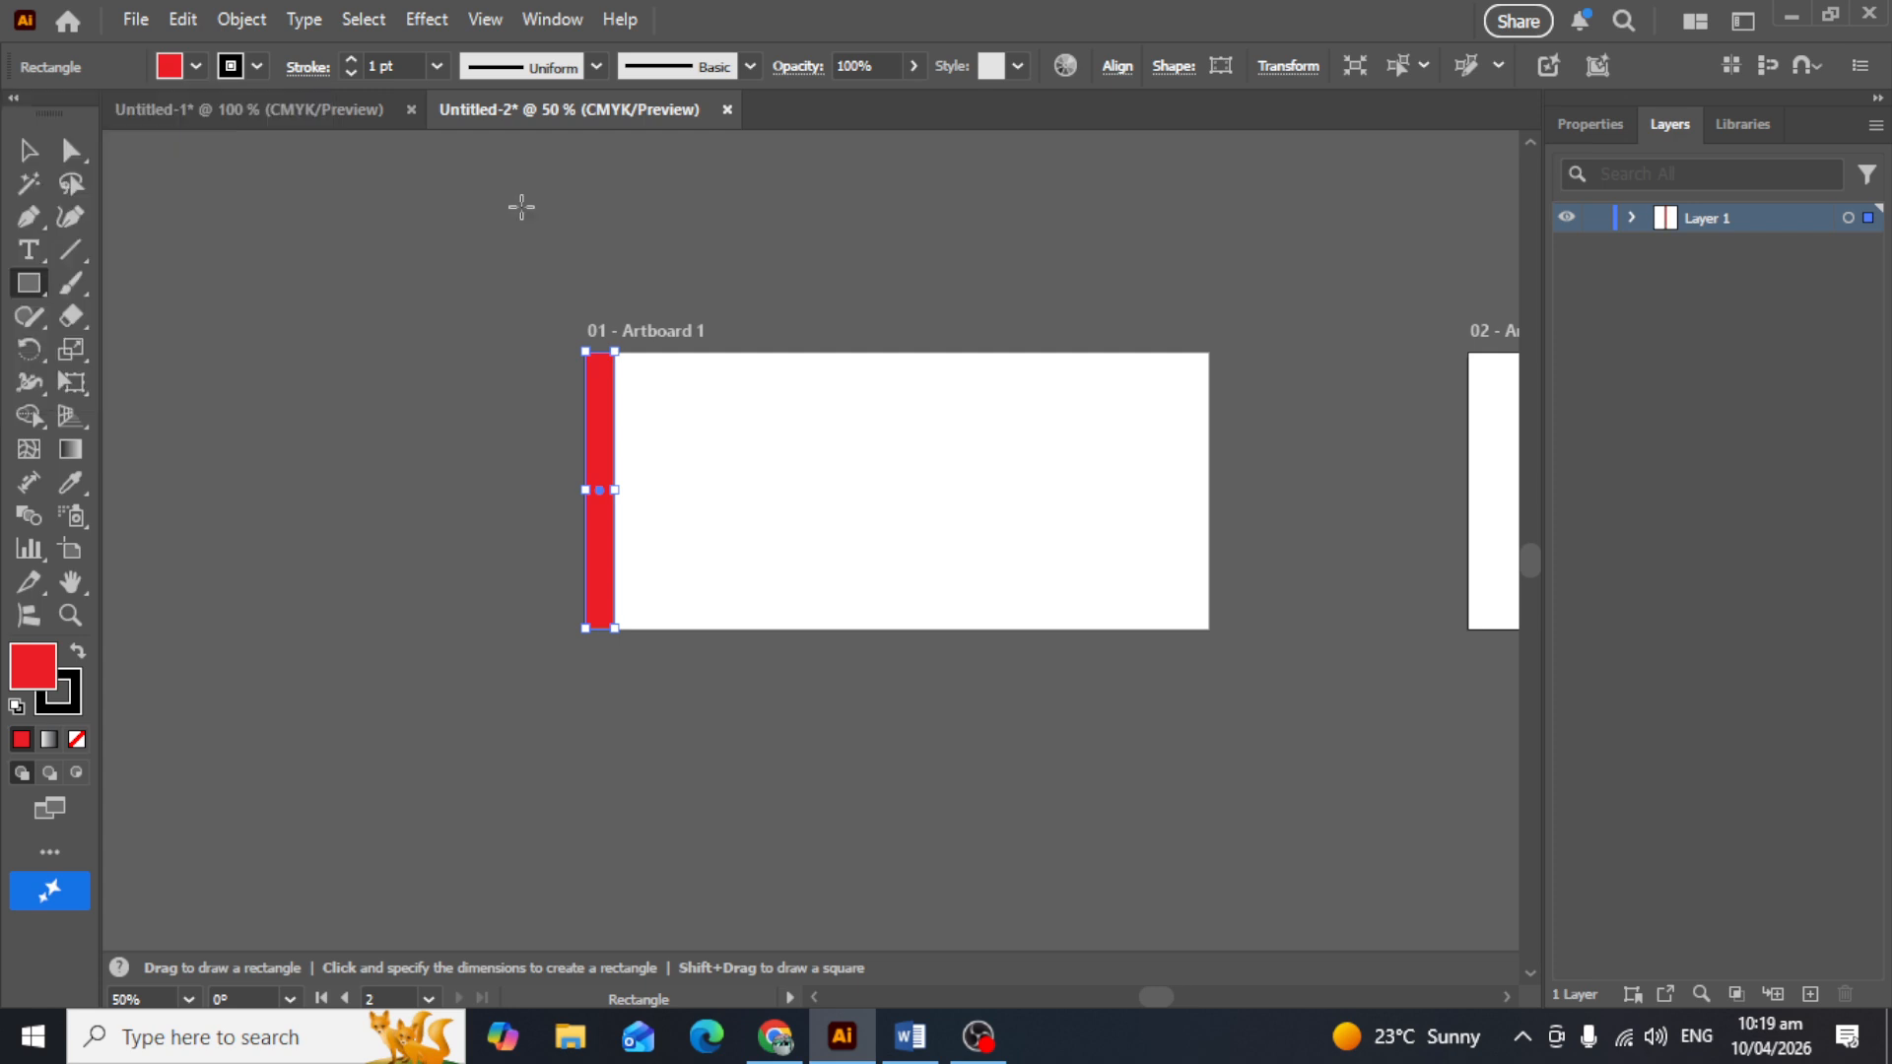
click(30, 153)
click(660, 400)
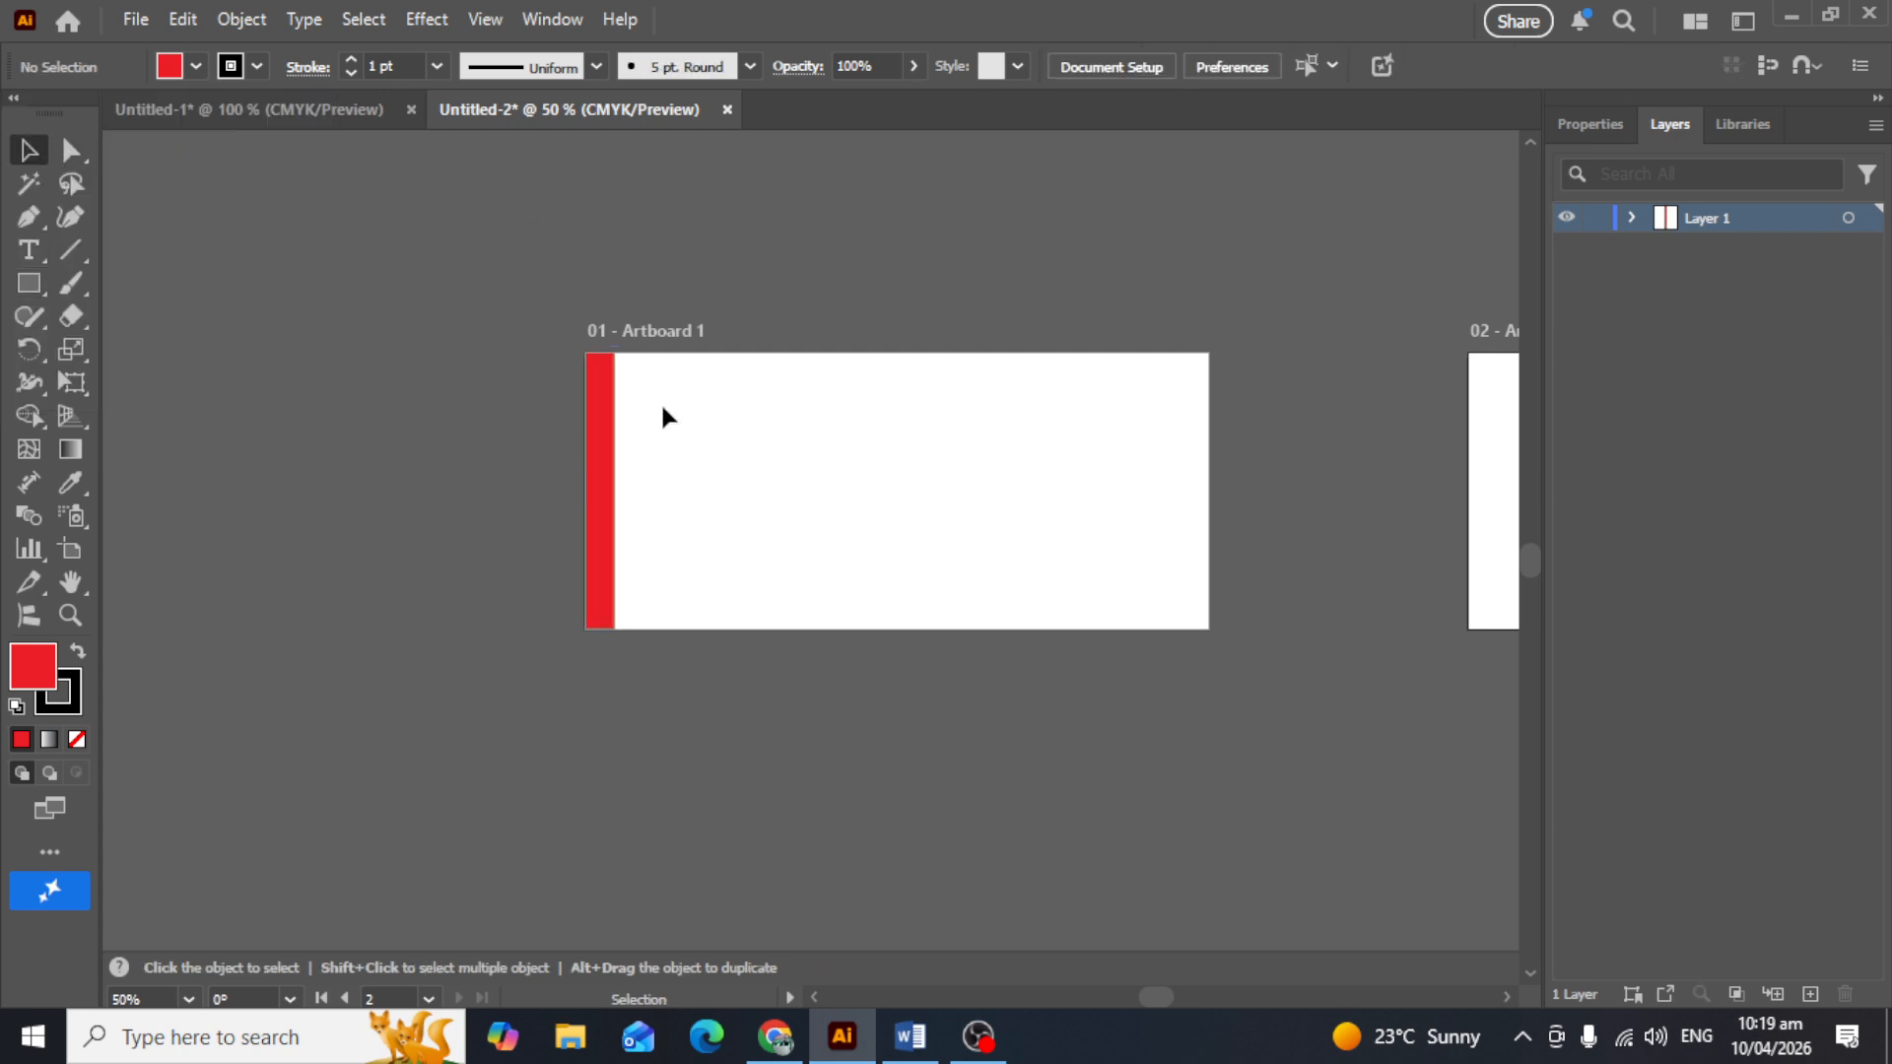
Step: Check the red strip's dimensions and move it just outside the left edge of Artboard 1
scroll(612, 422, up, 1)
click(606, 431)
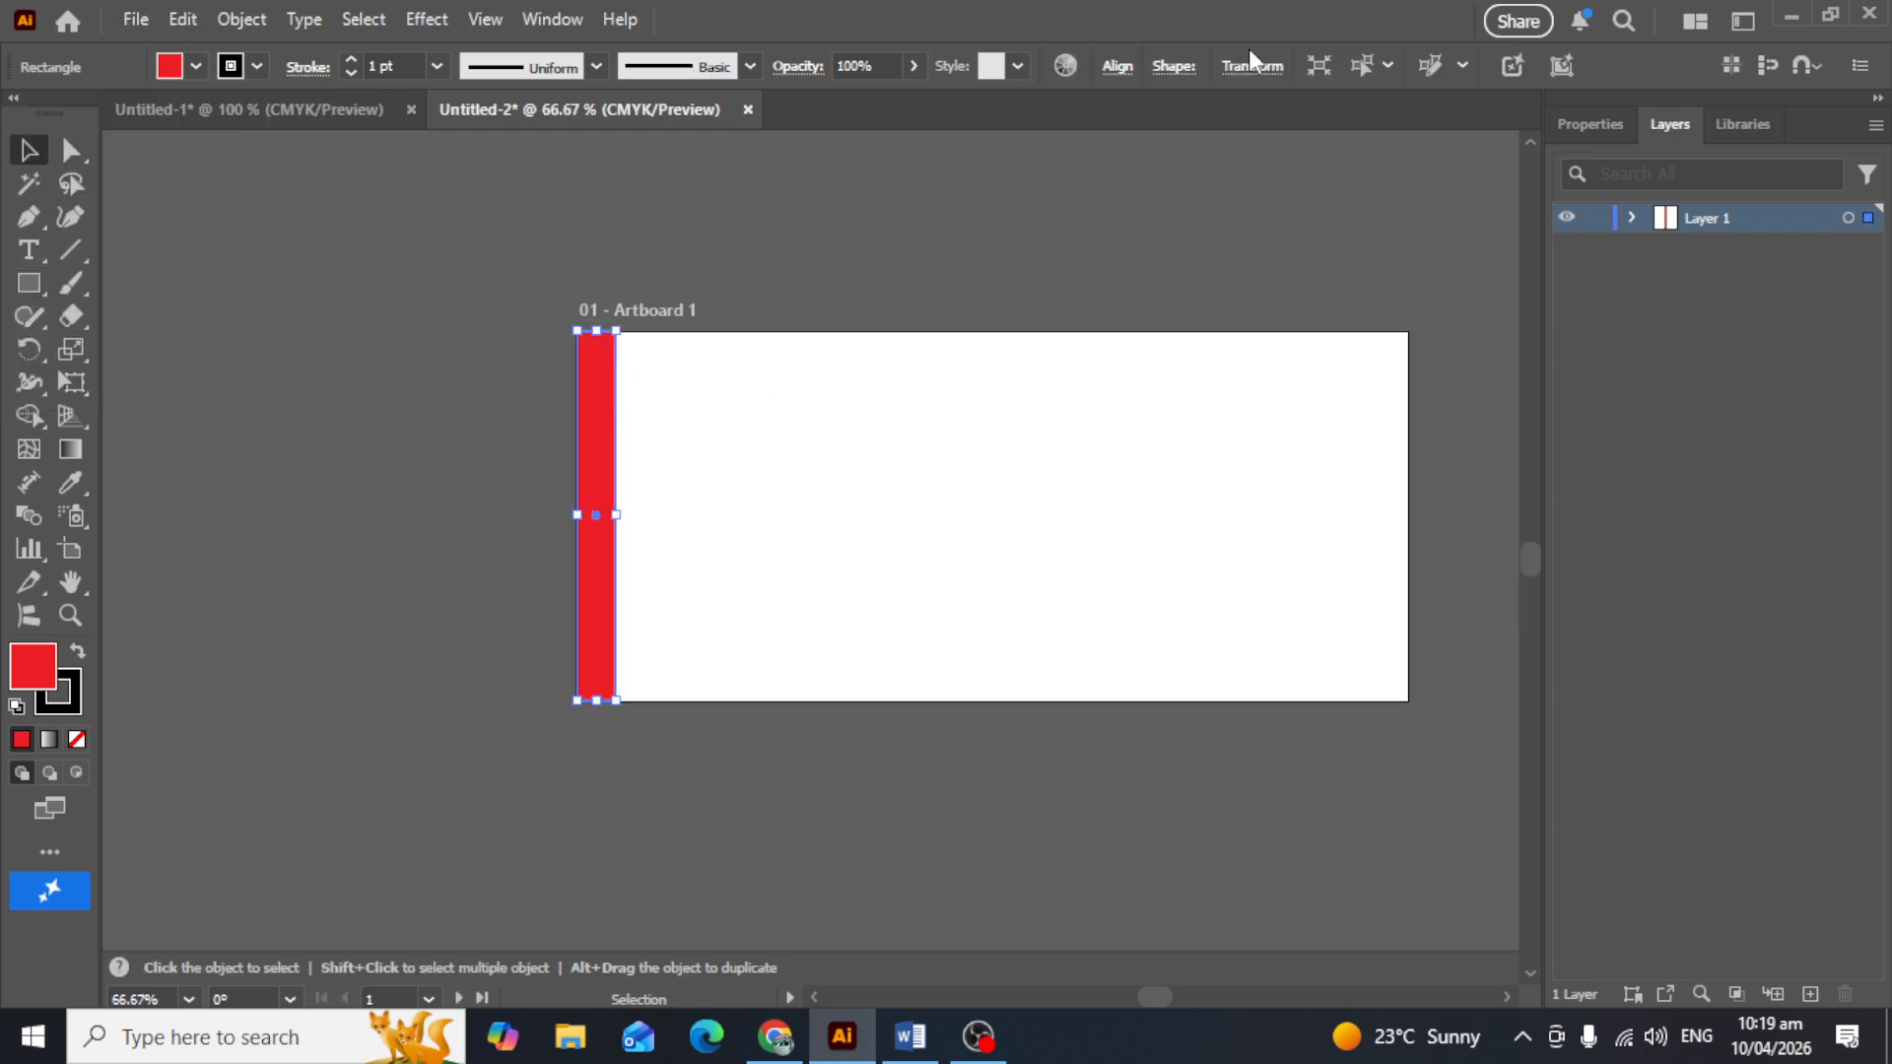
click(1241, 72)
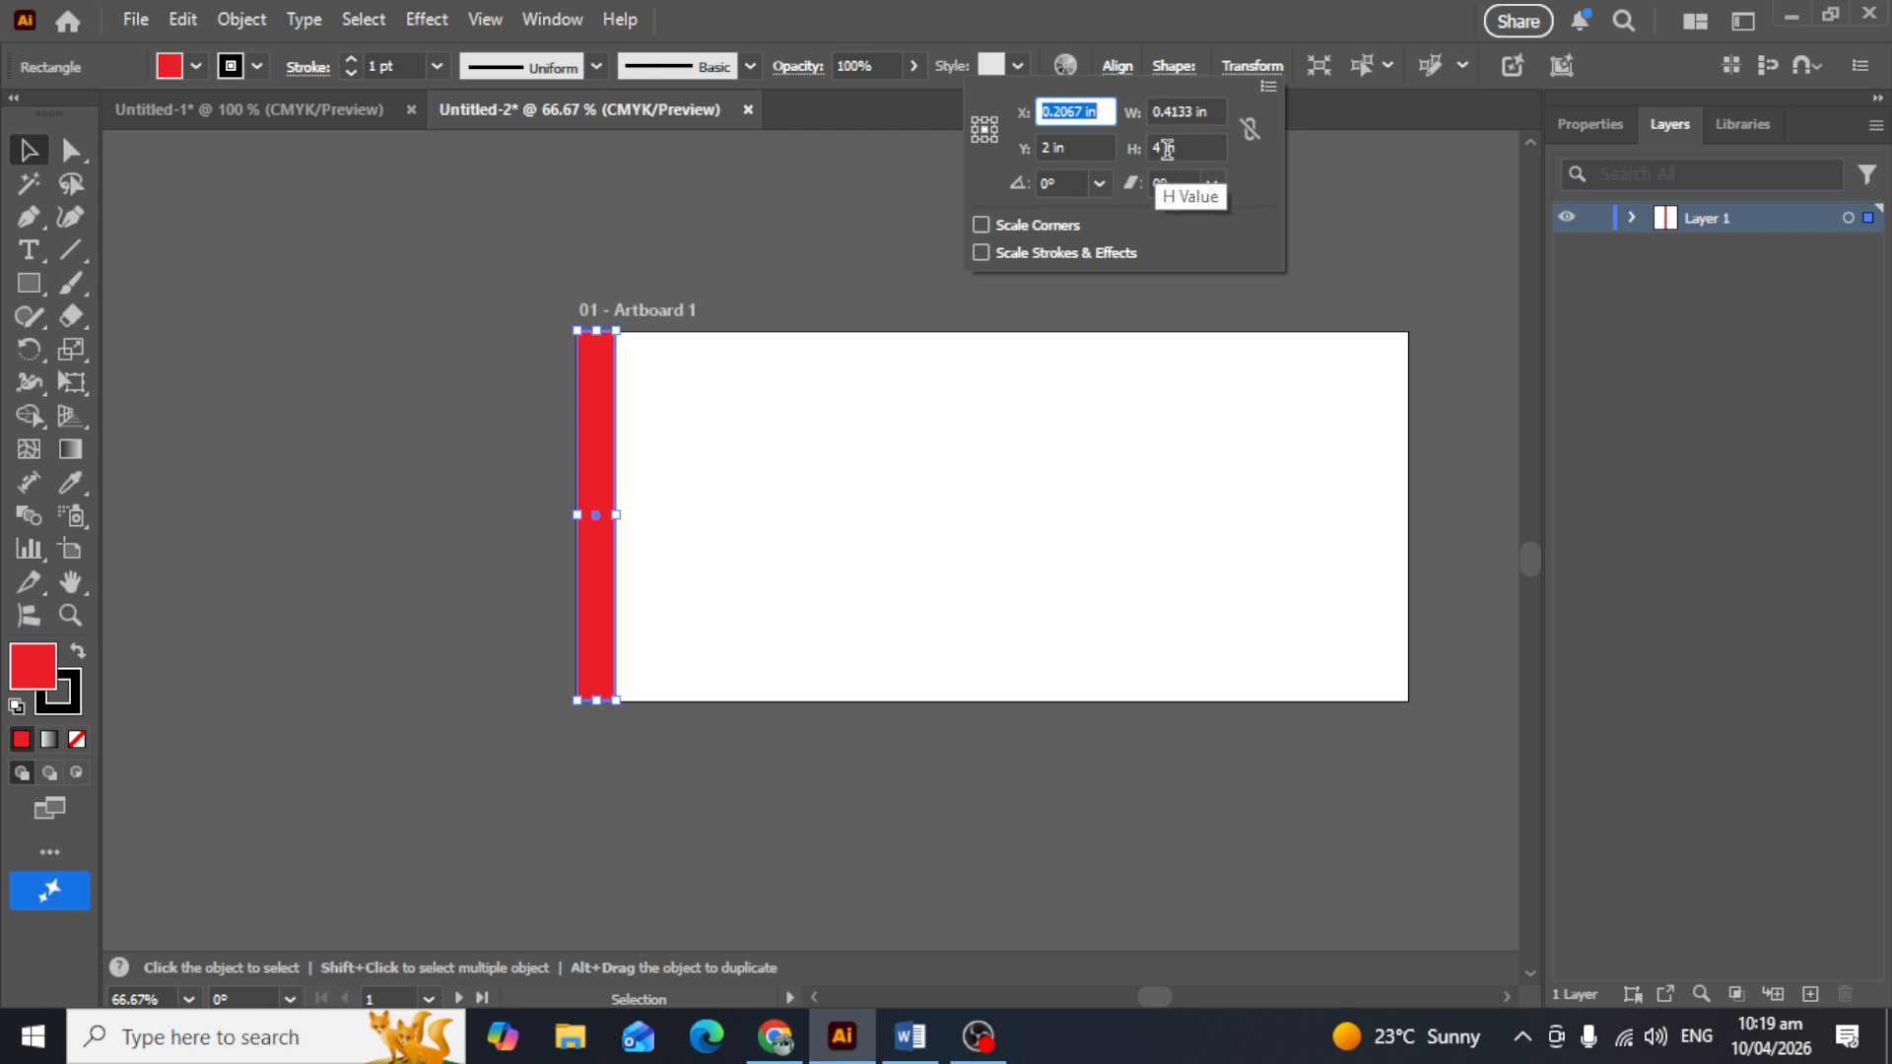
click(39, 158)
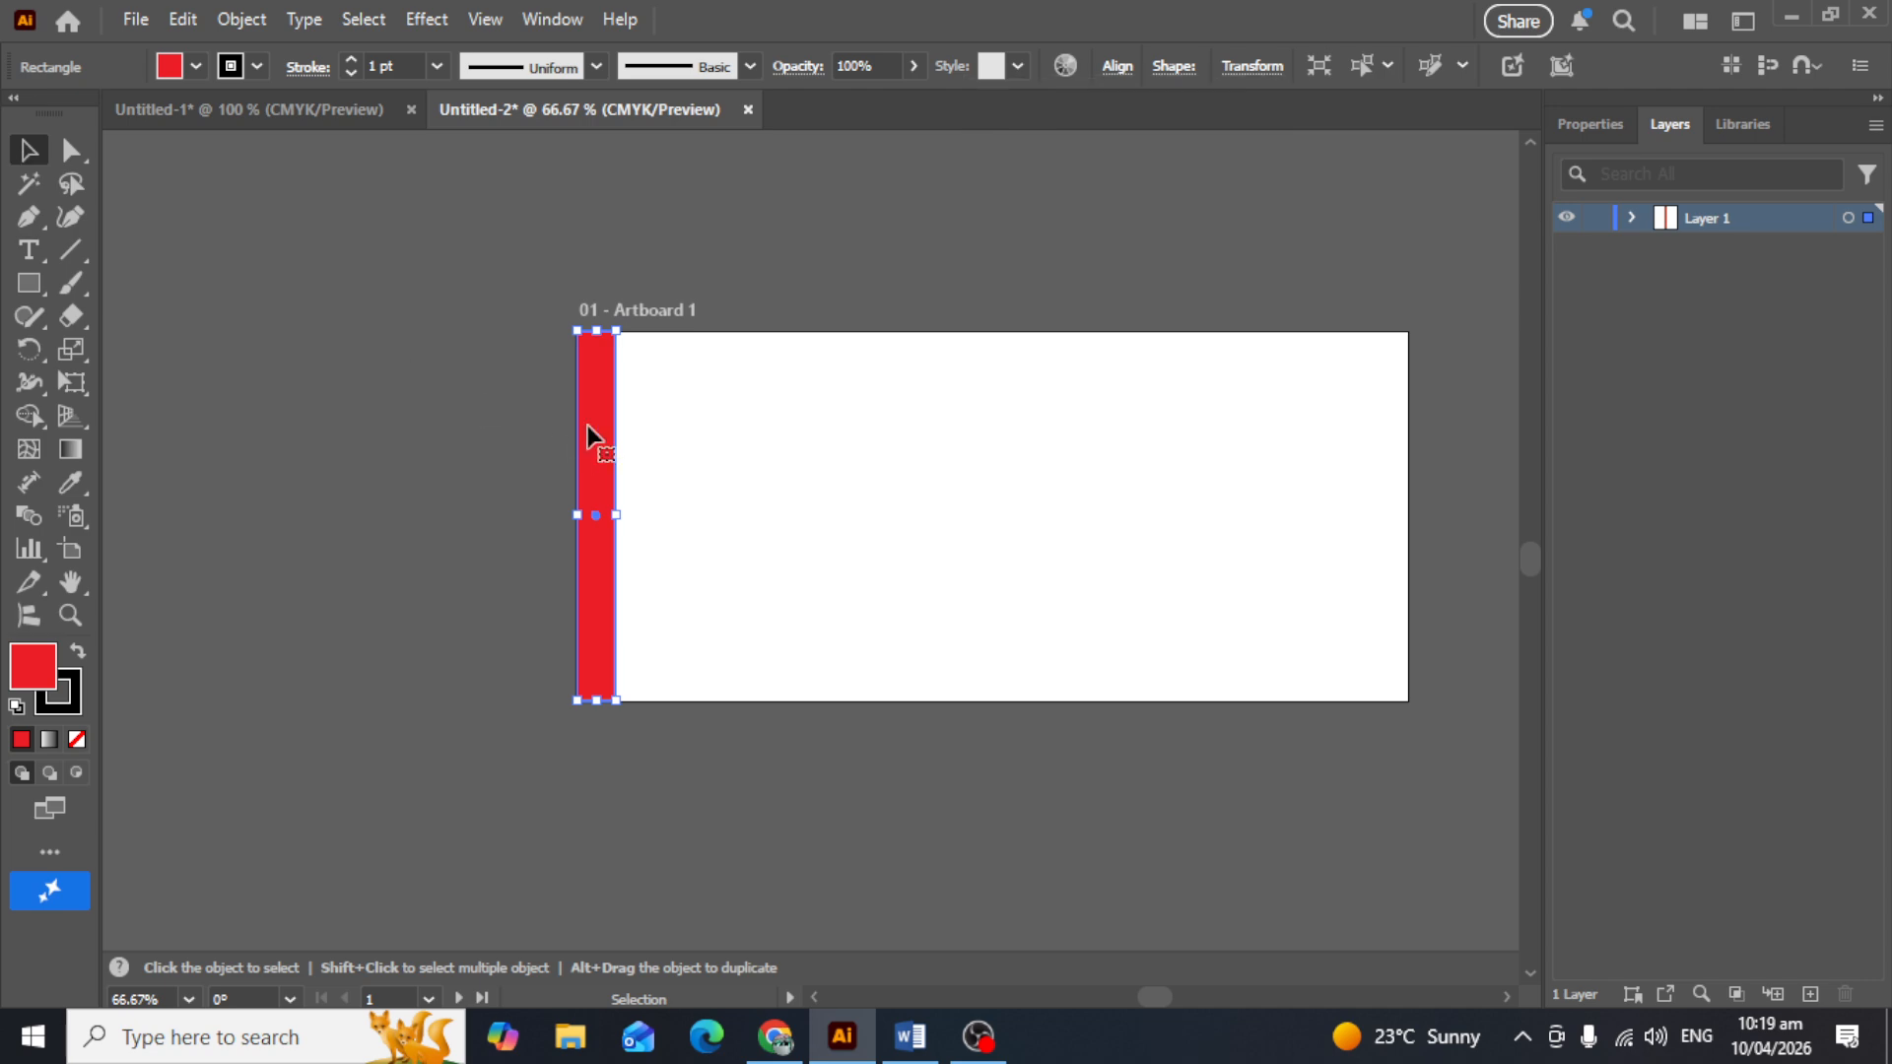
drag(587, 426, 518, 423)
Step: Set the red strip's width to 0.8 in and place it flush against Artboard 1's left edge from outside
click(1249, 65)
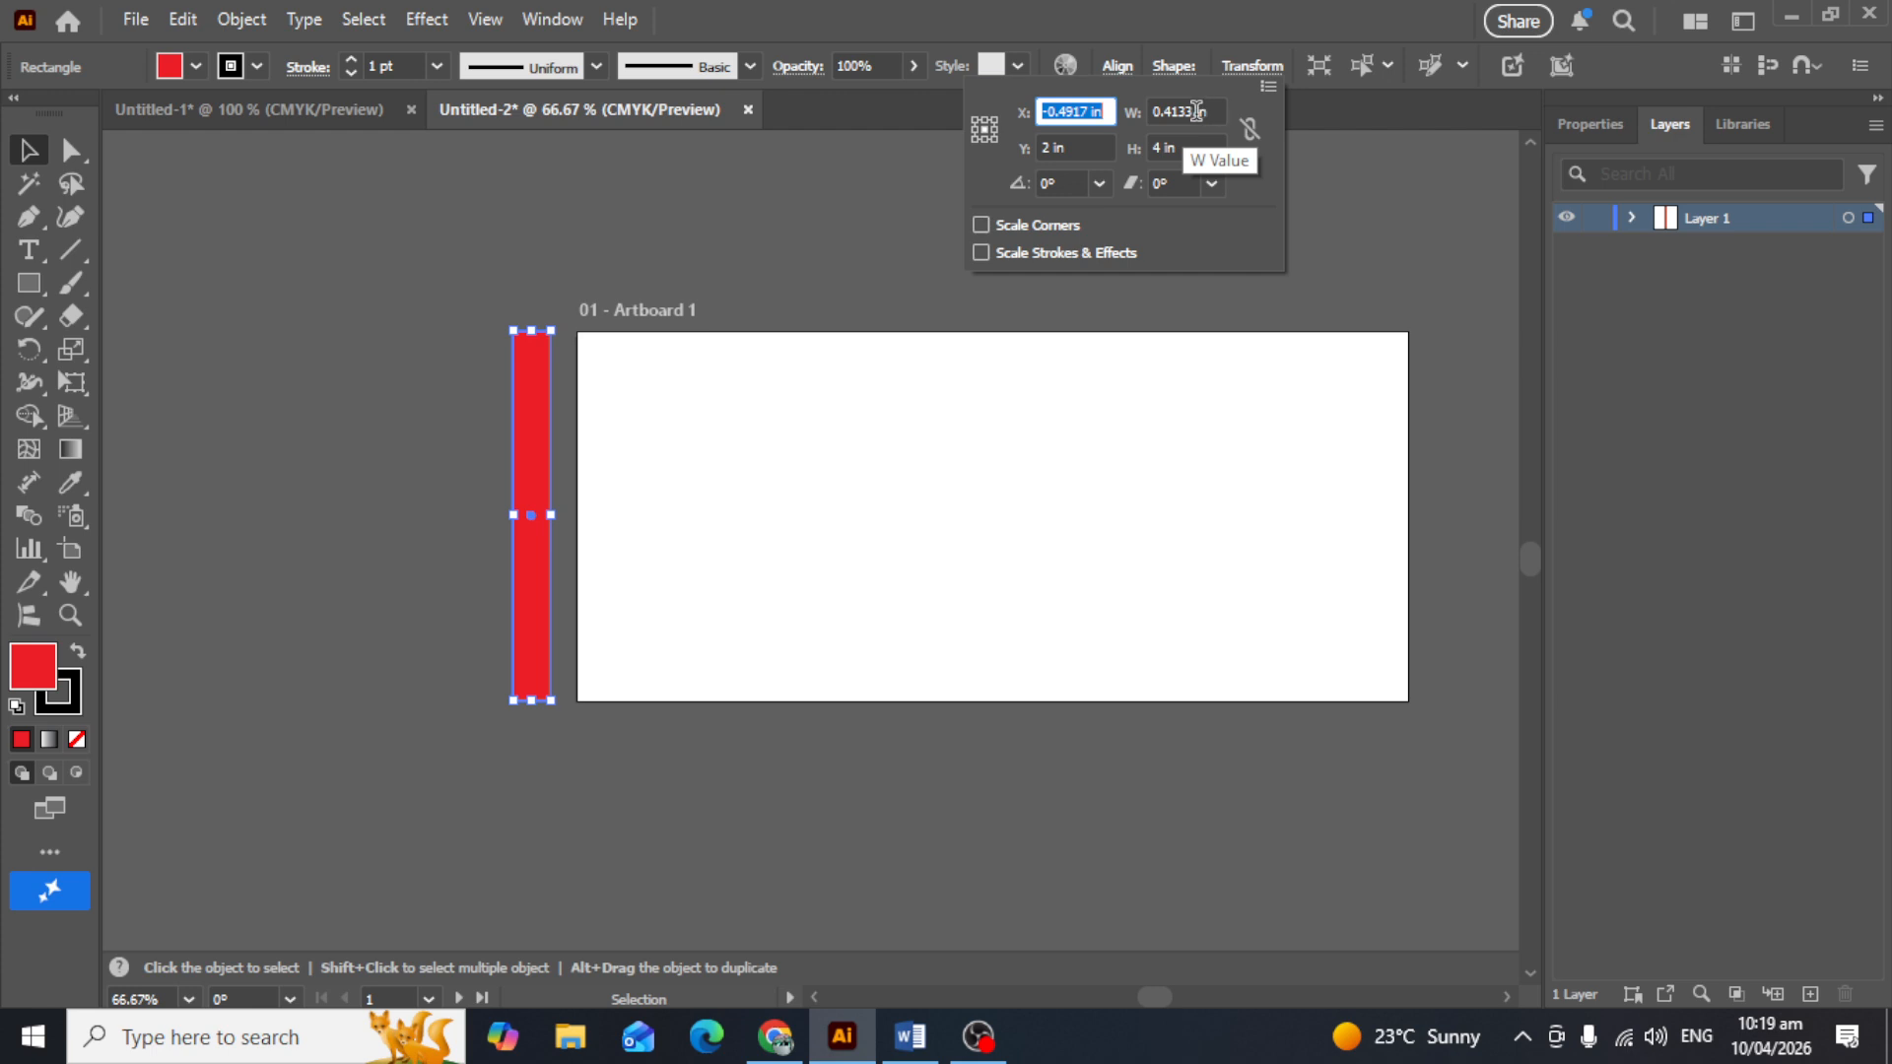
drag(1198, 110, 1169, 111)
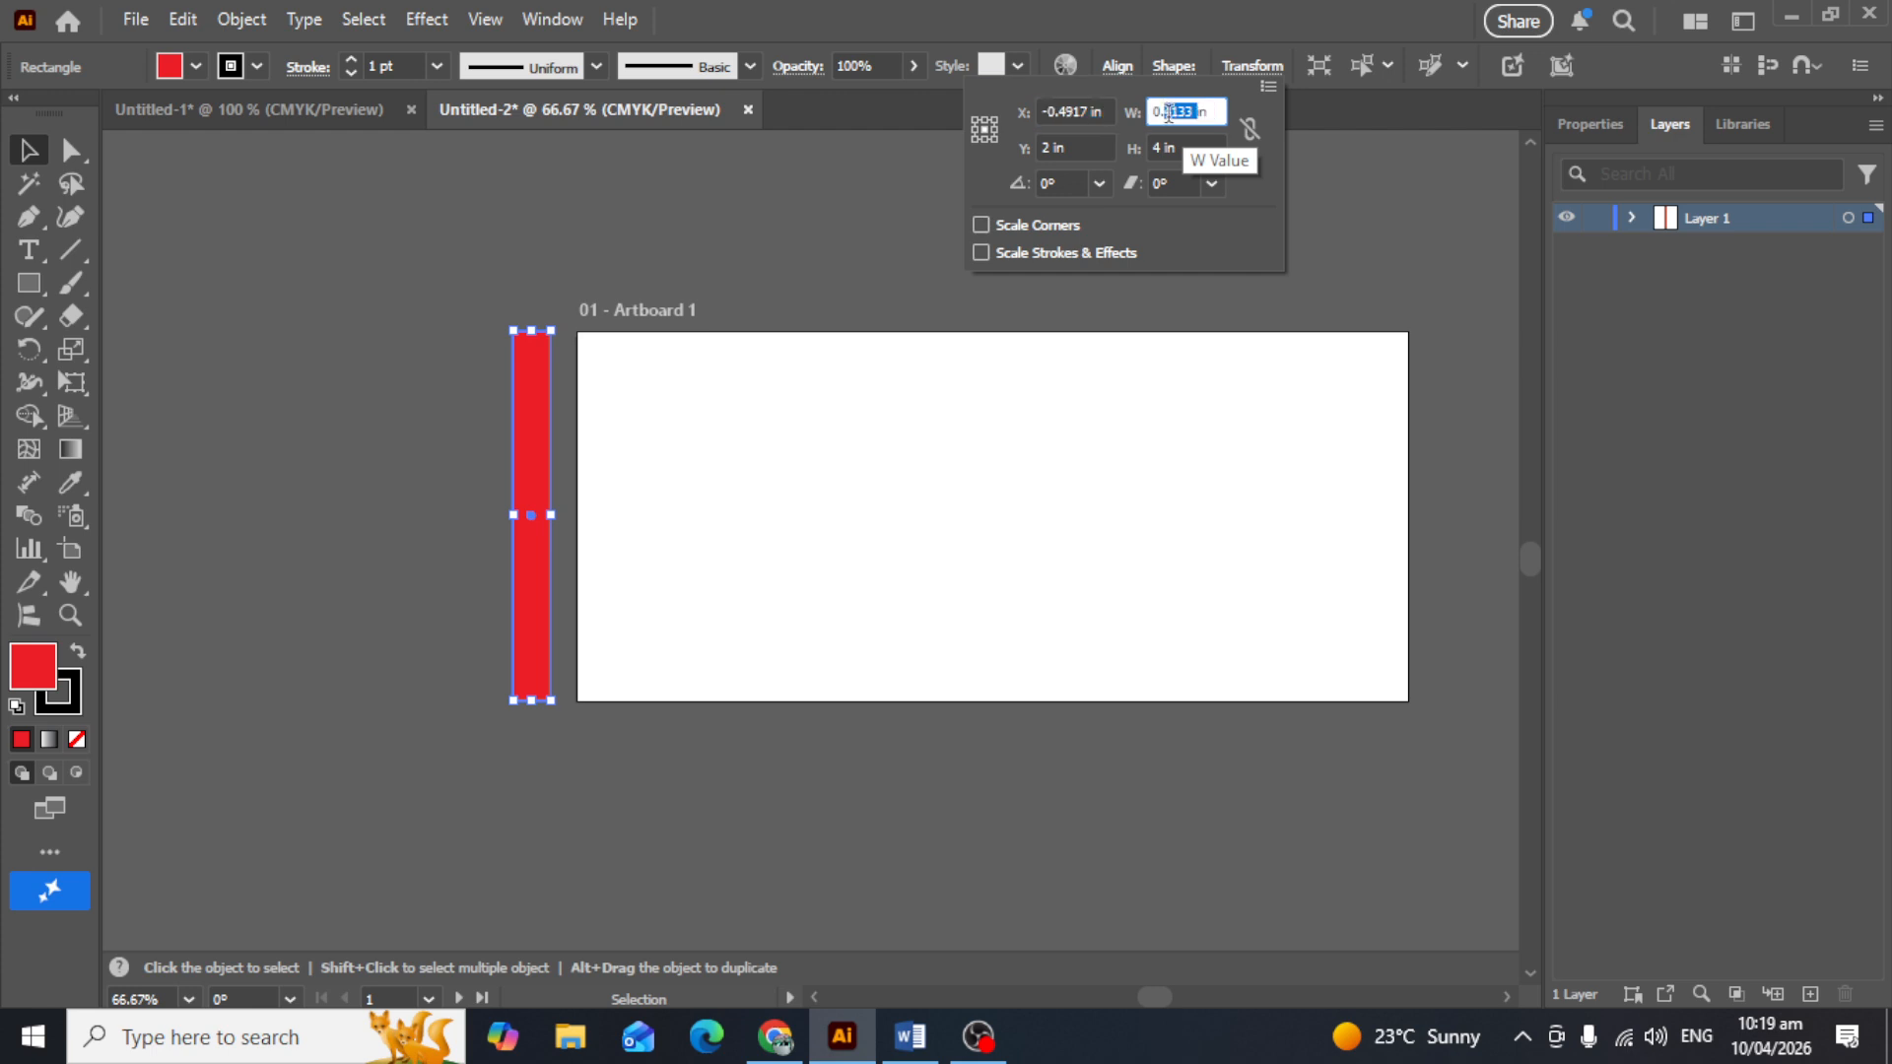
text(6)
key(BackSpace)
text(8)
key(Return)
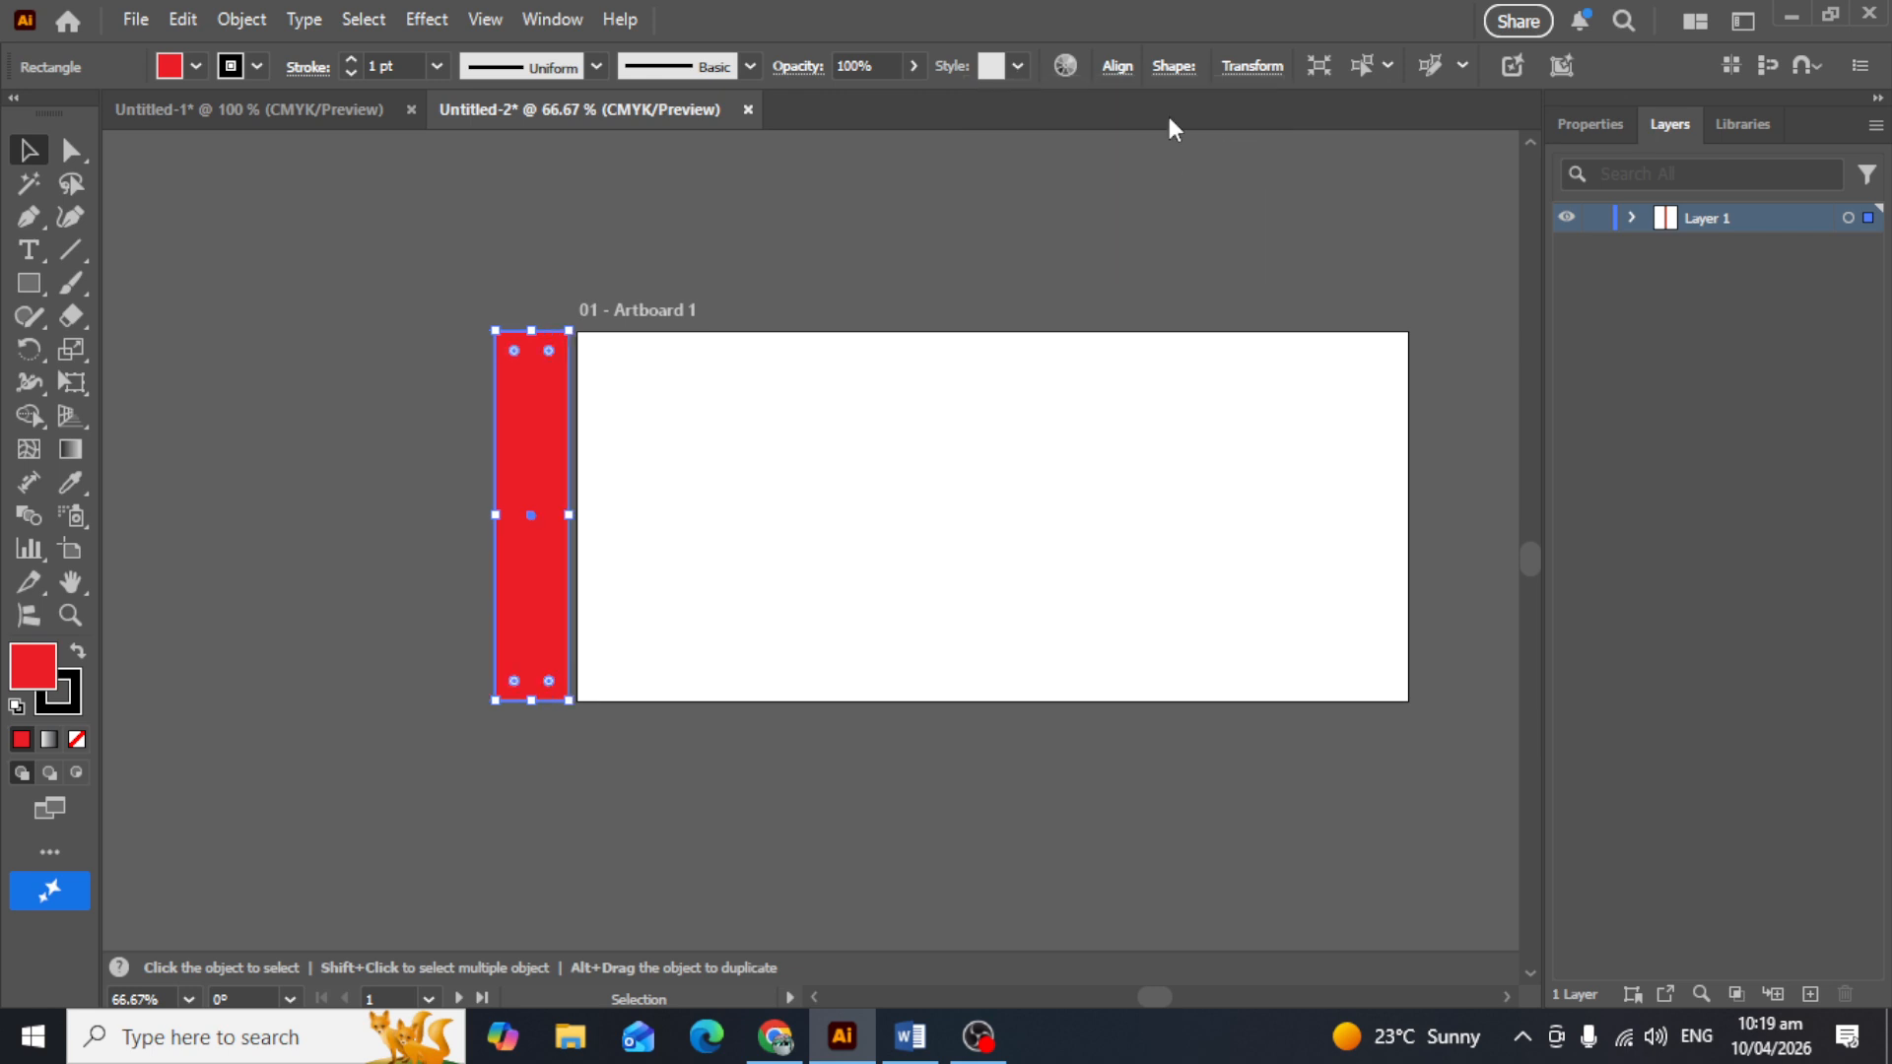
click(448, 385)
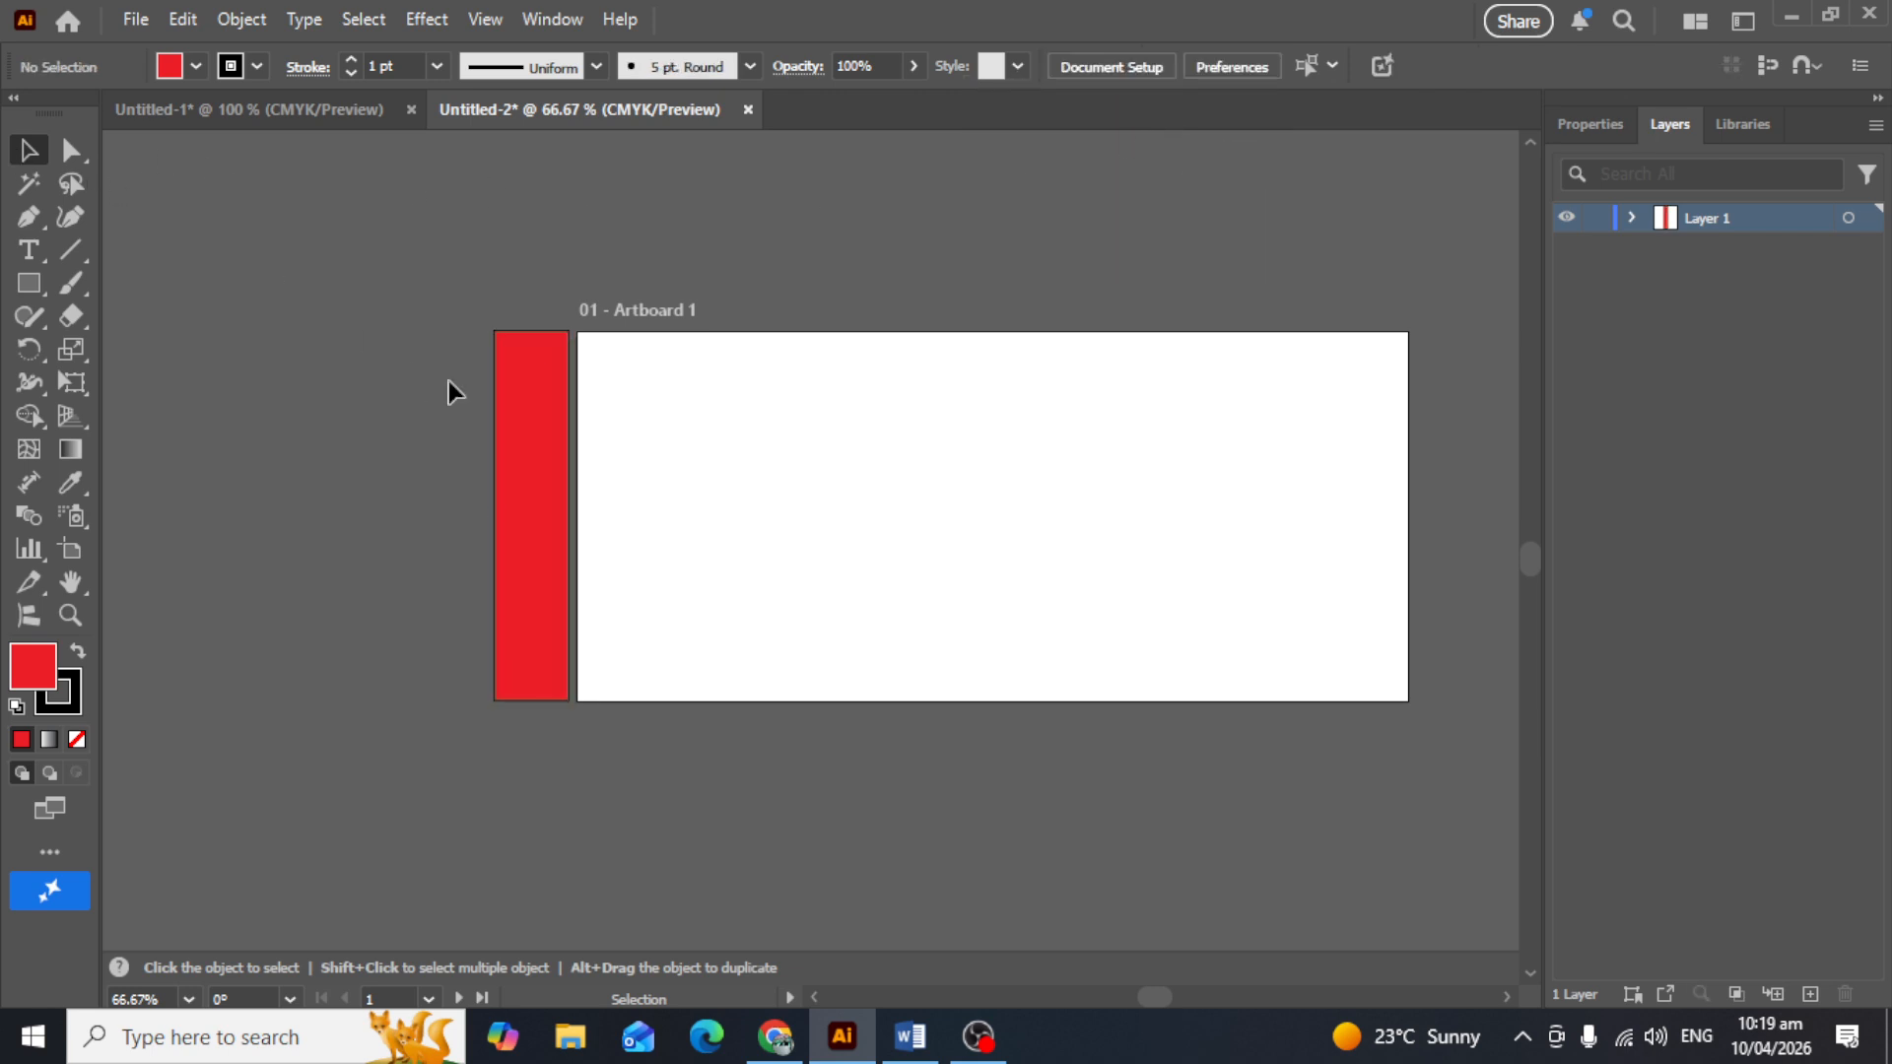
drag(530, 421, 541, 422)
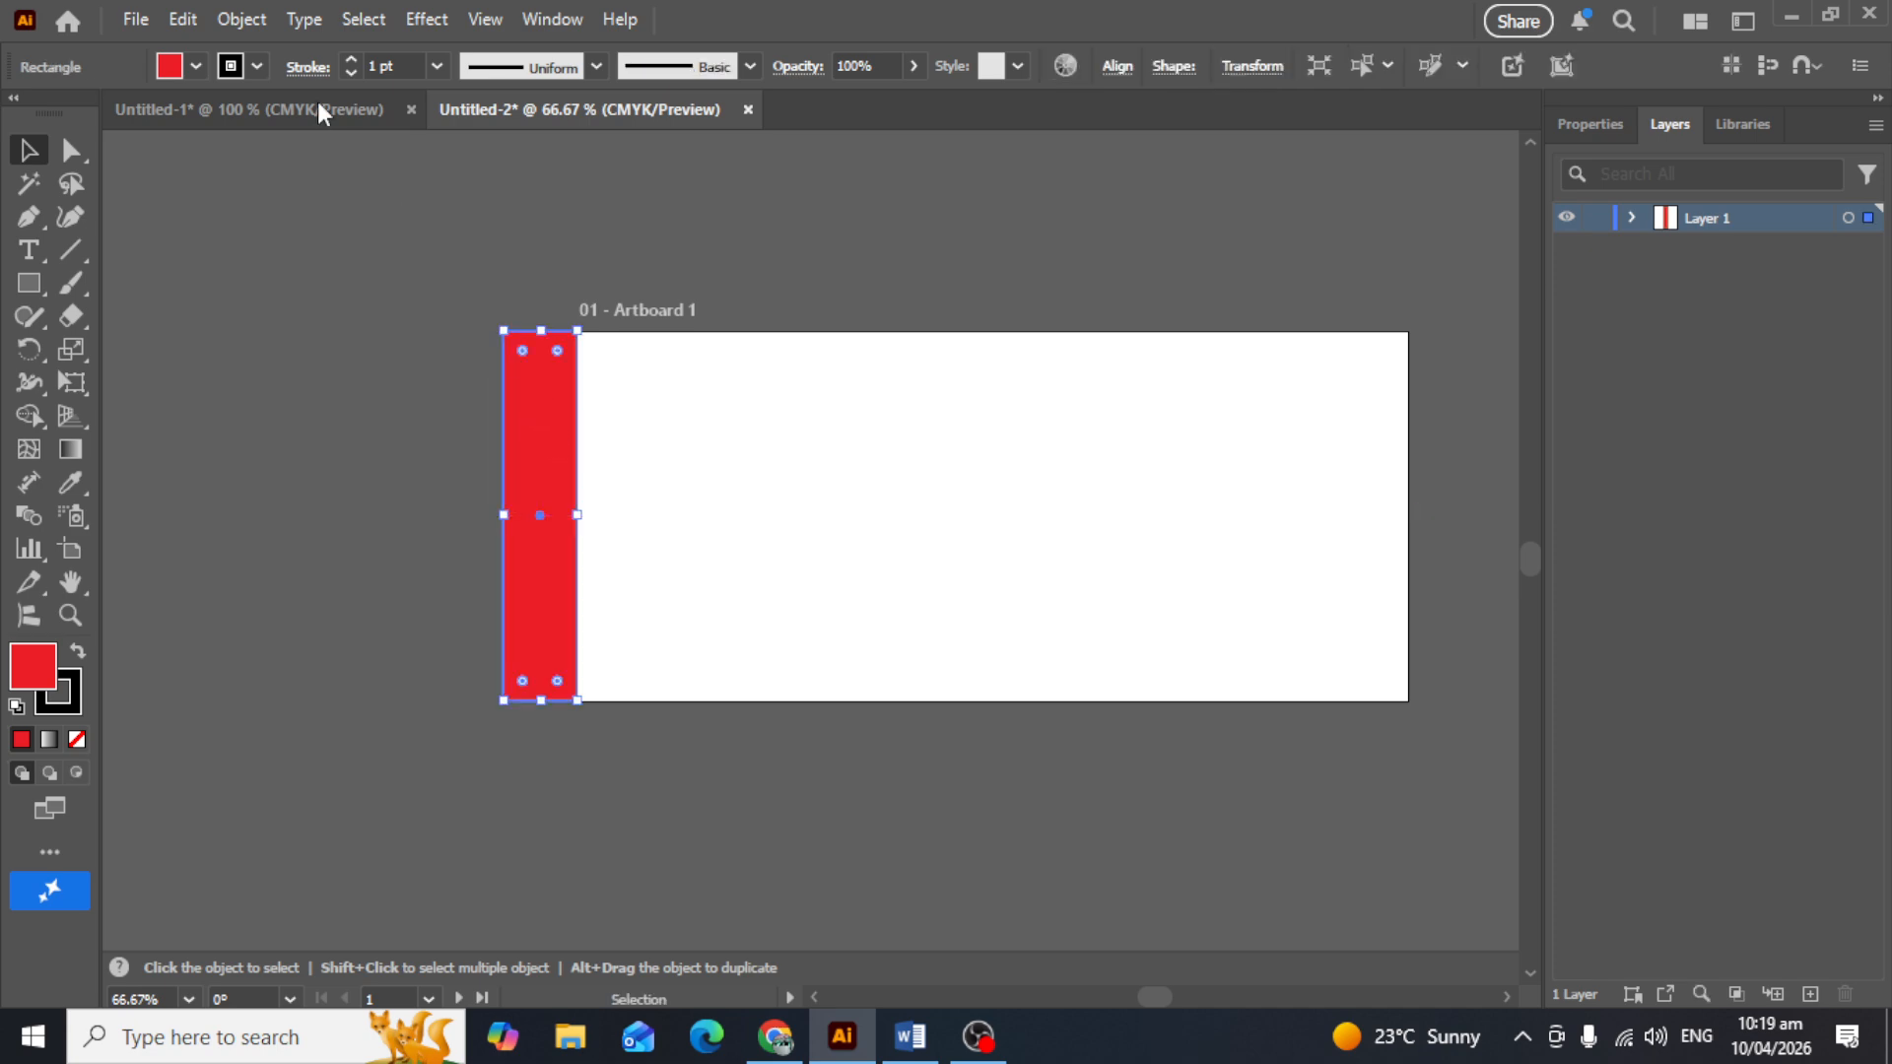
Step: Remove the stroke from the red side flap
click(257, 65)
click(19, 266)
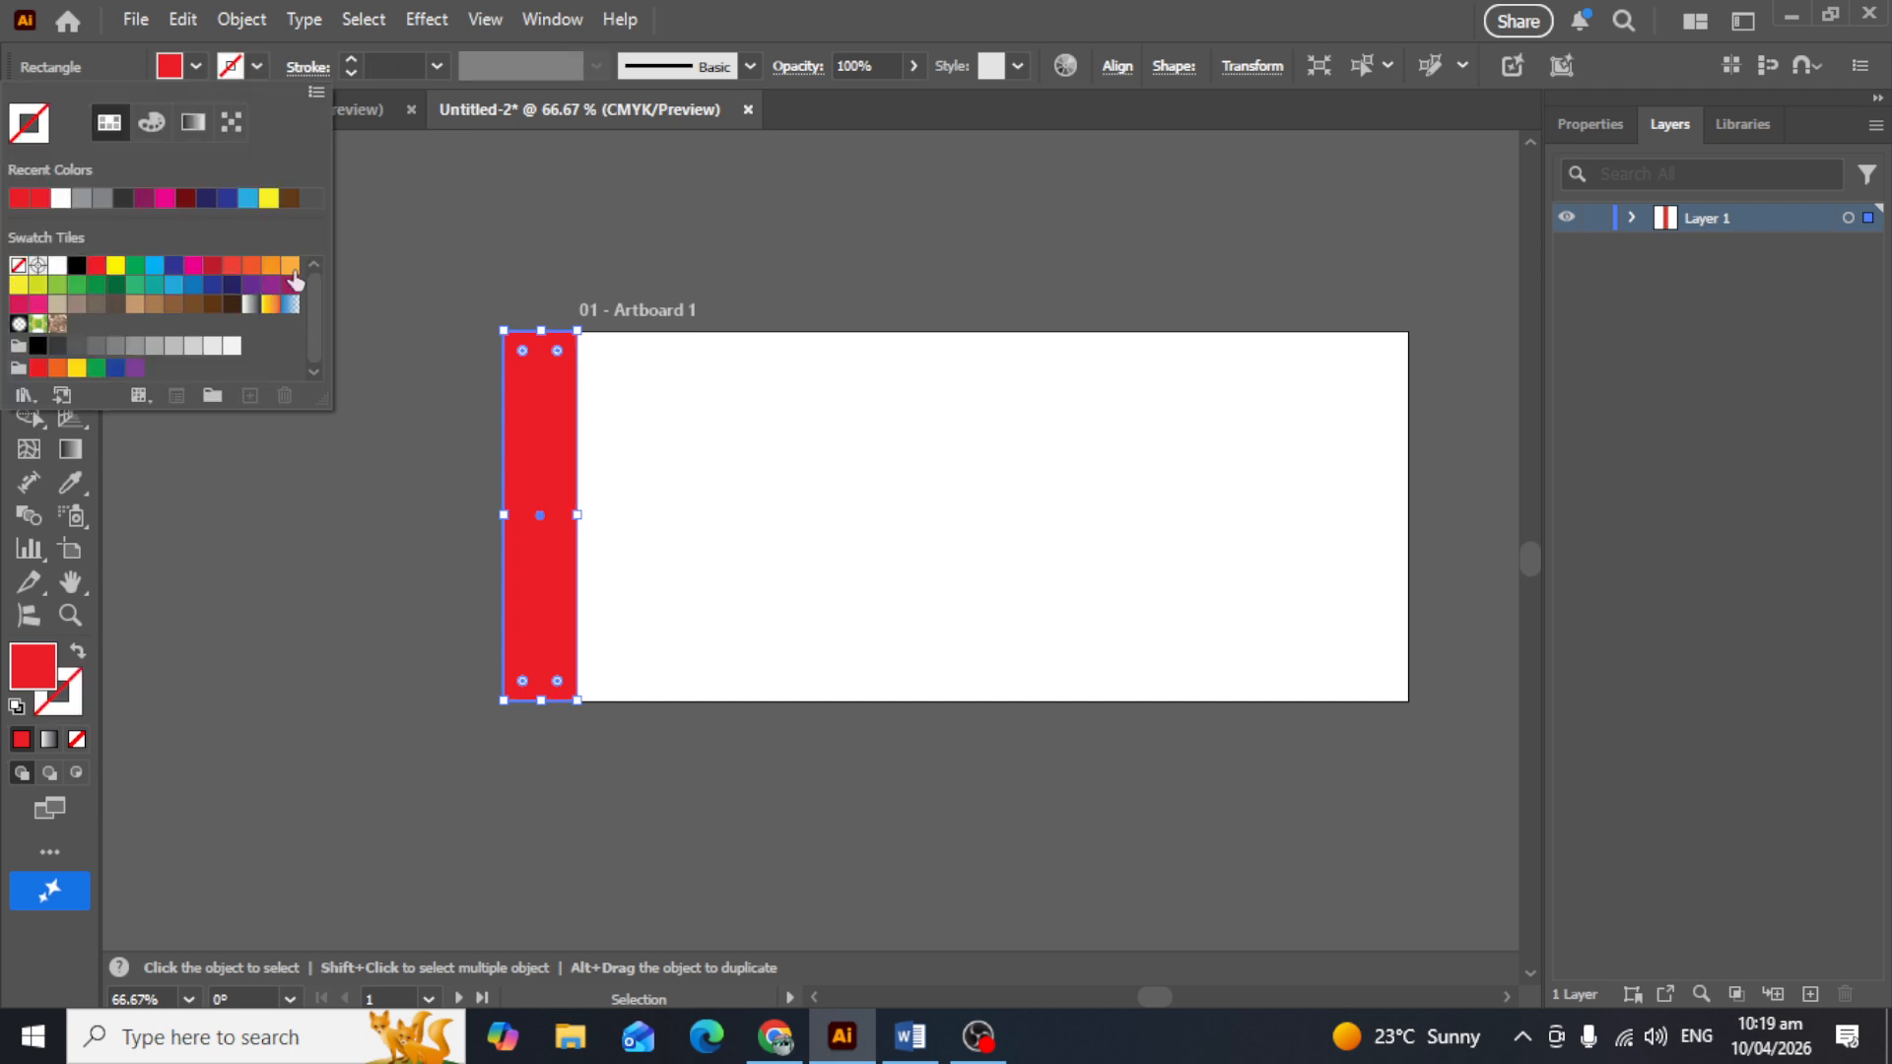
click(381, 256)
click(381, 257)
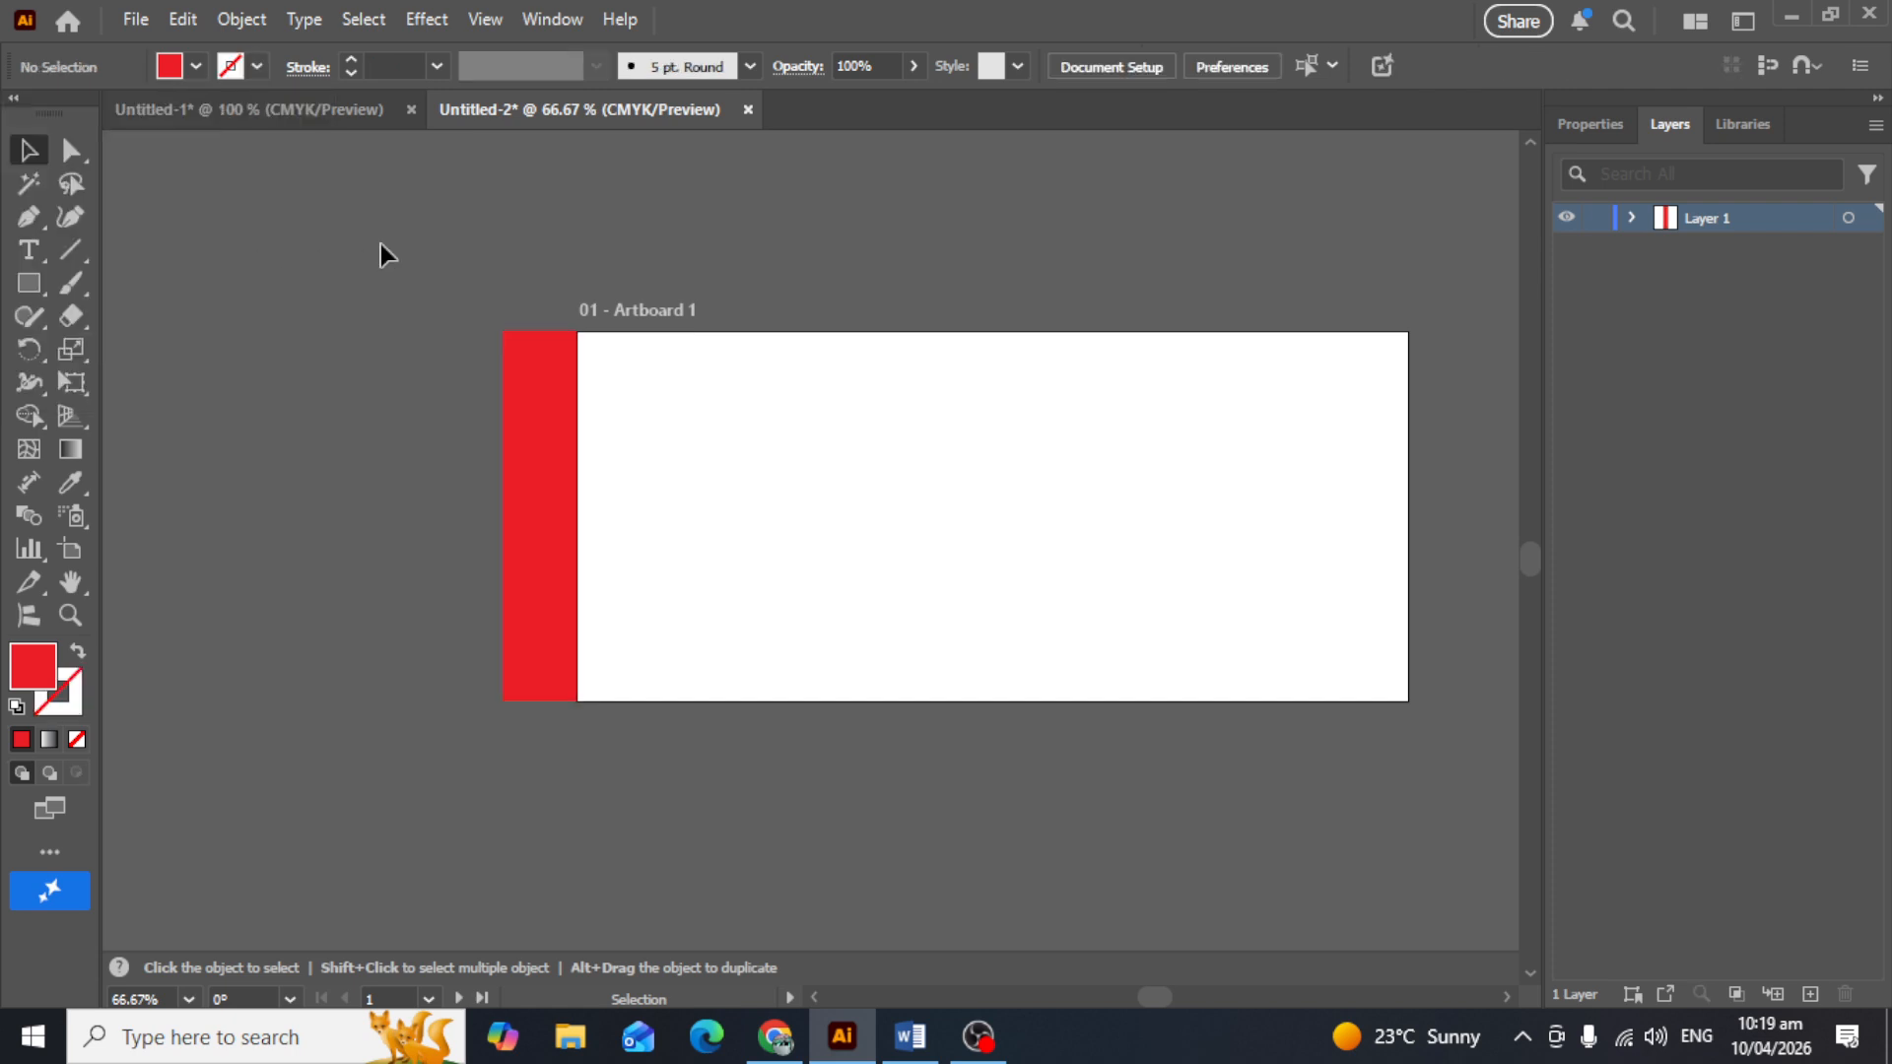
Step: Duplicate the red side flap and place the copy flush outside Artboard 1's right edge
key(space)
drag(606, 270, 176, 231)
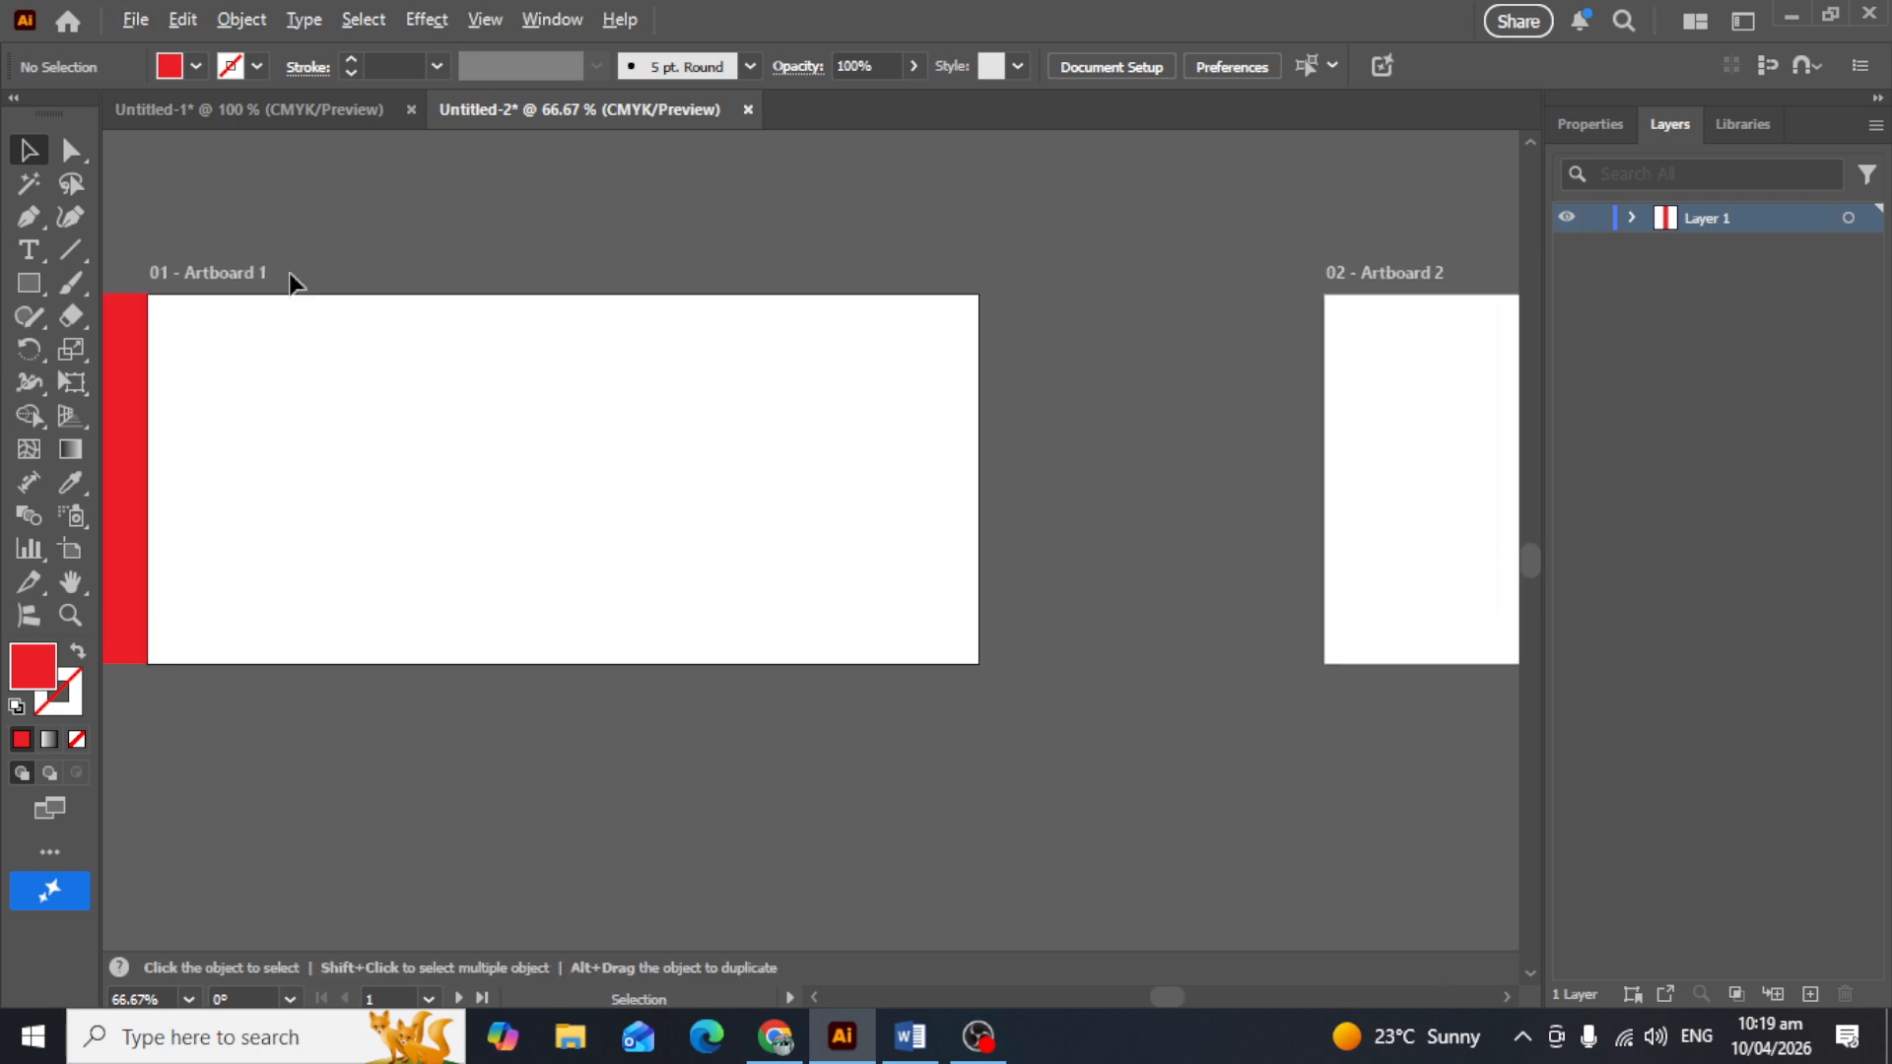
scroll(286, 281, down, 3)
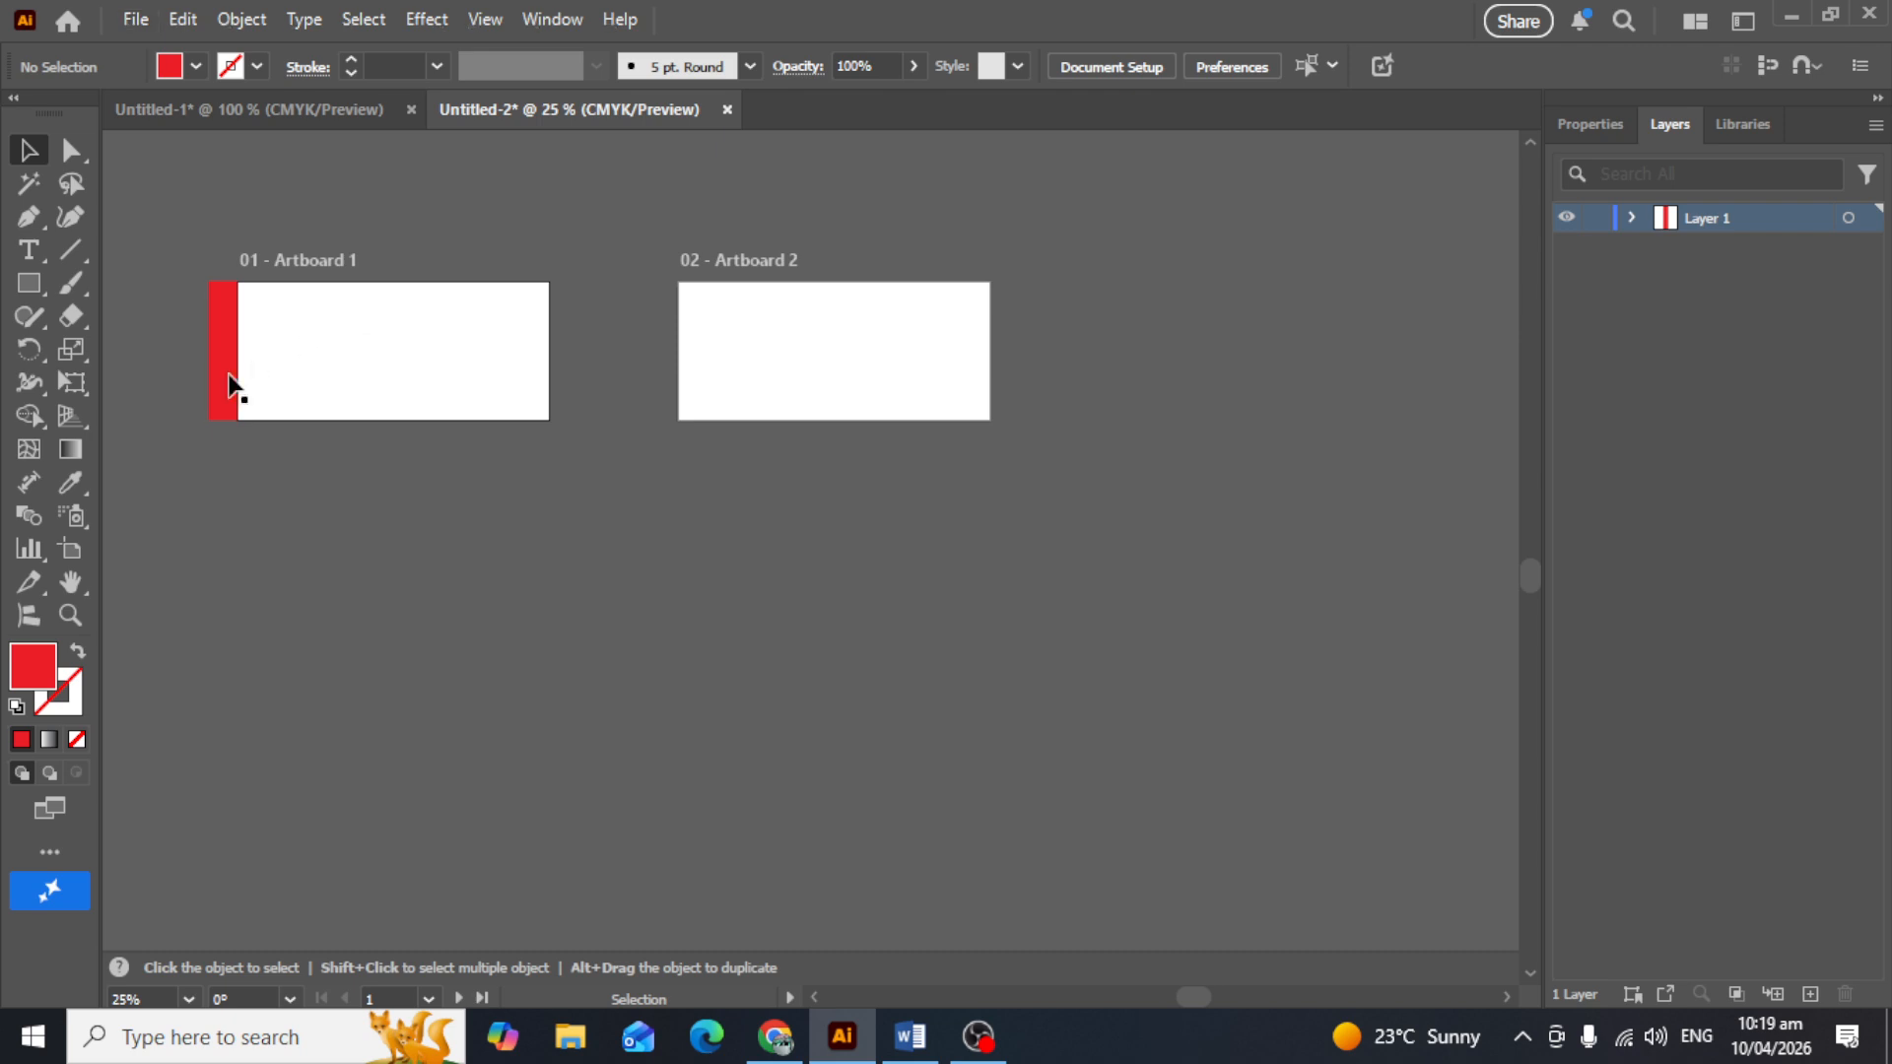
drag(222, 317, 901, 383)
scroll(618, 329, up, 3)
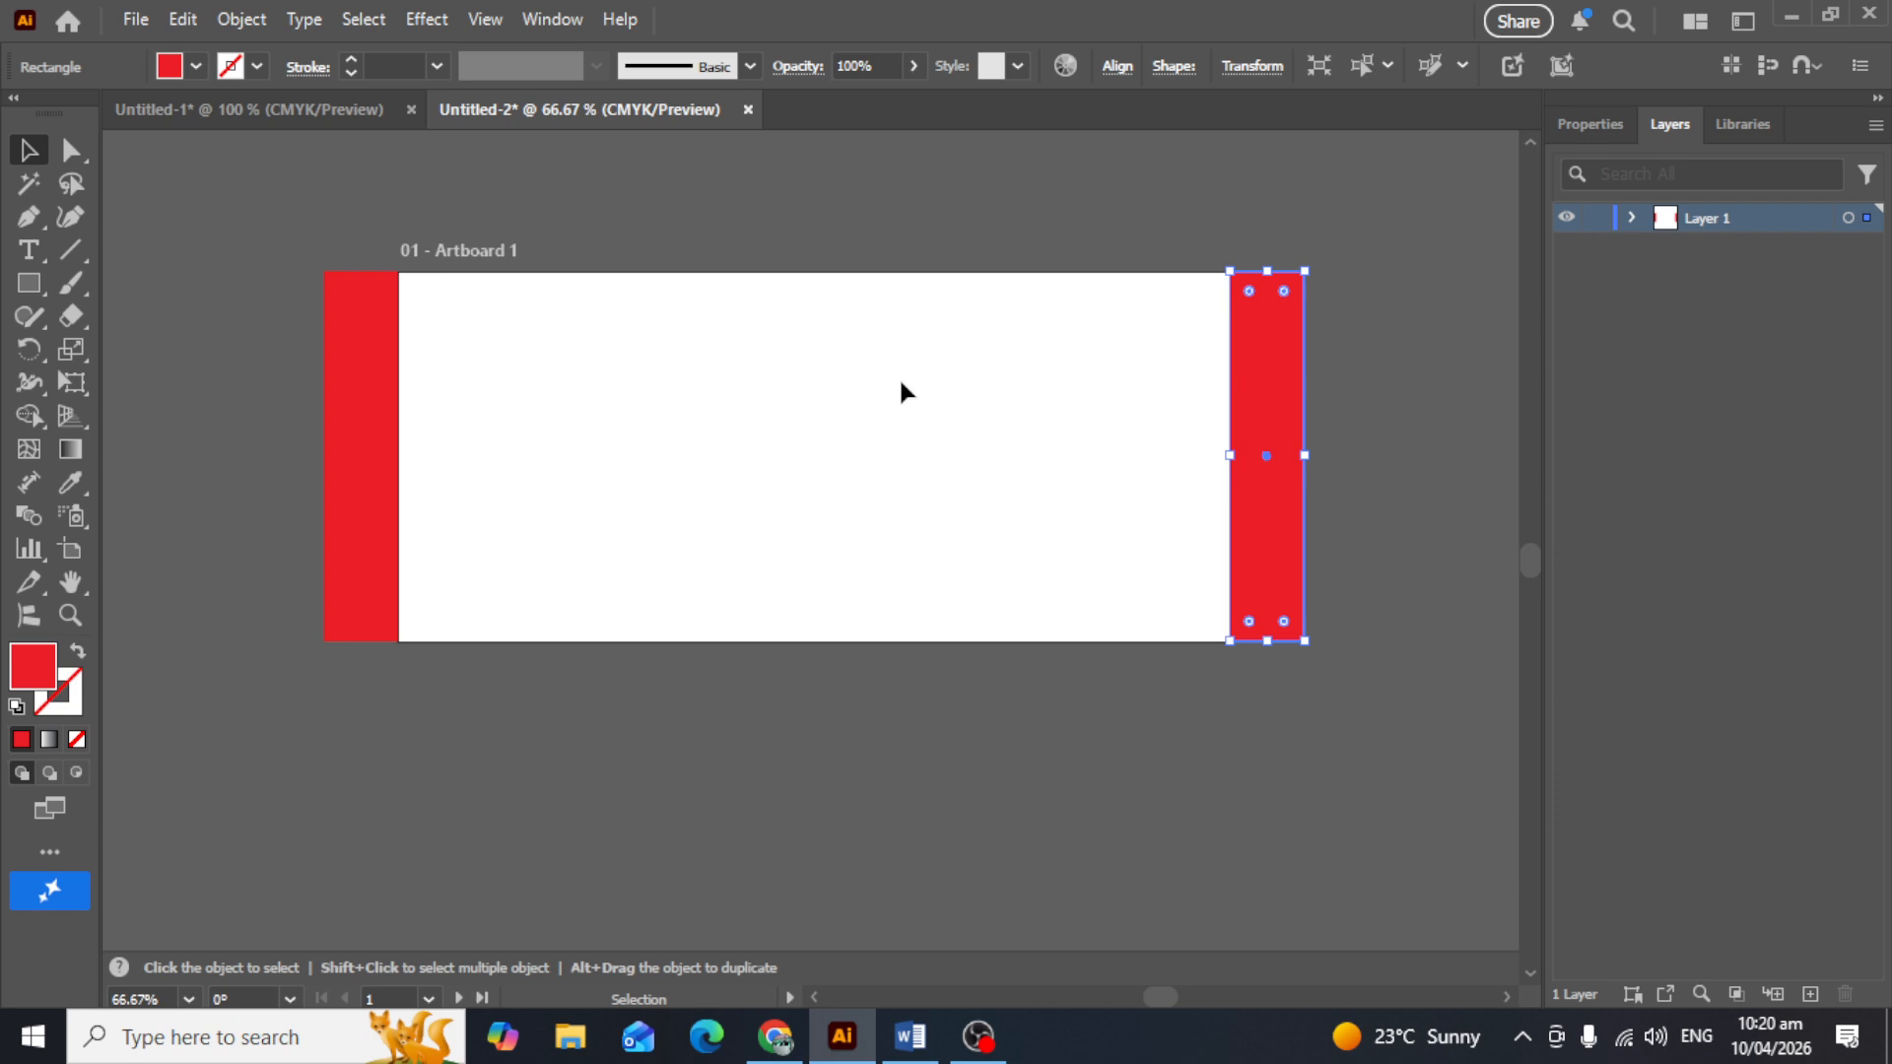
click(70, 150)
click(398, 273)
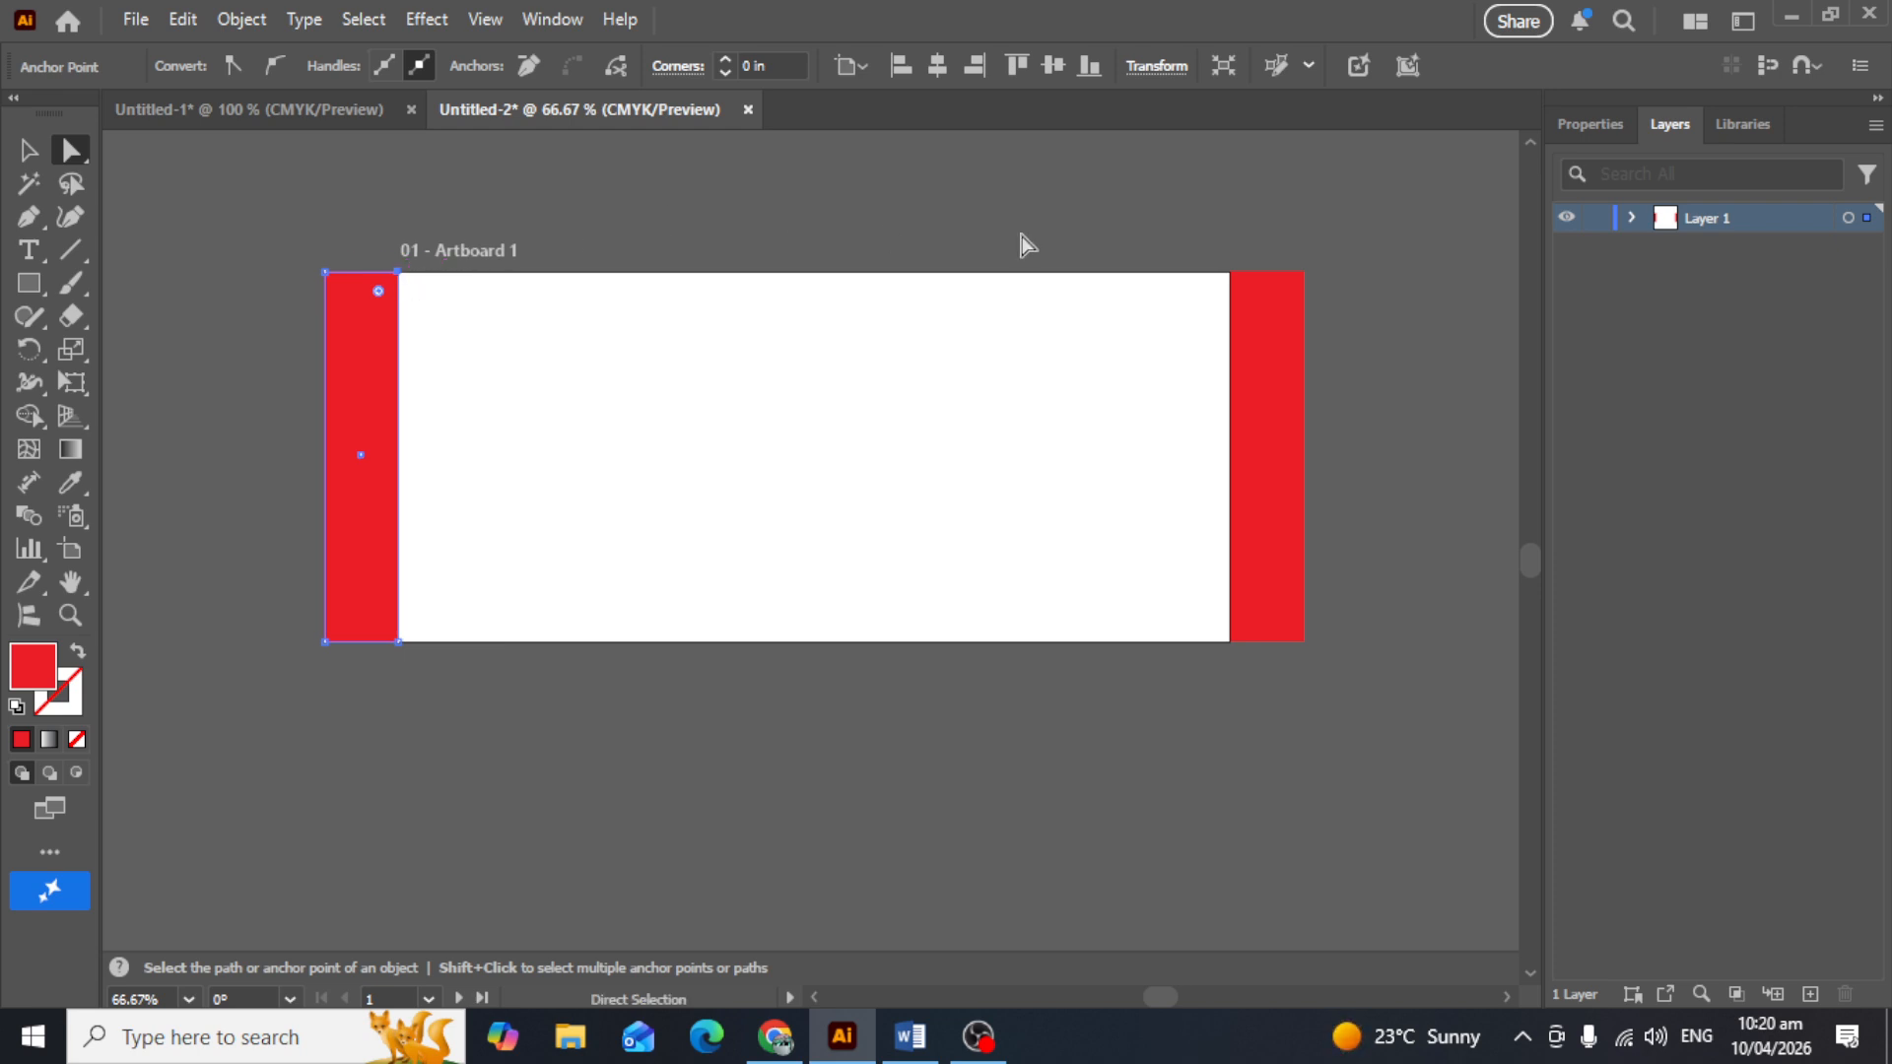
key(Down)
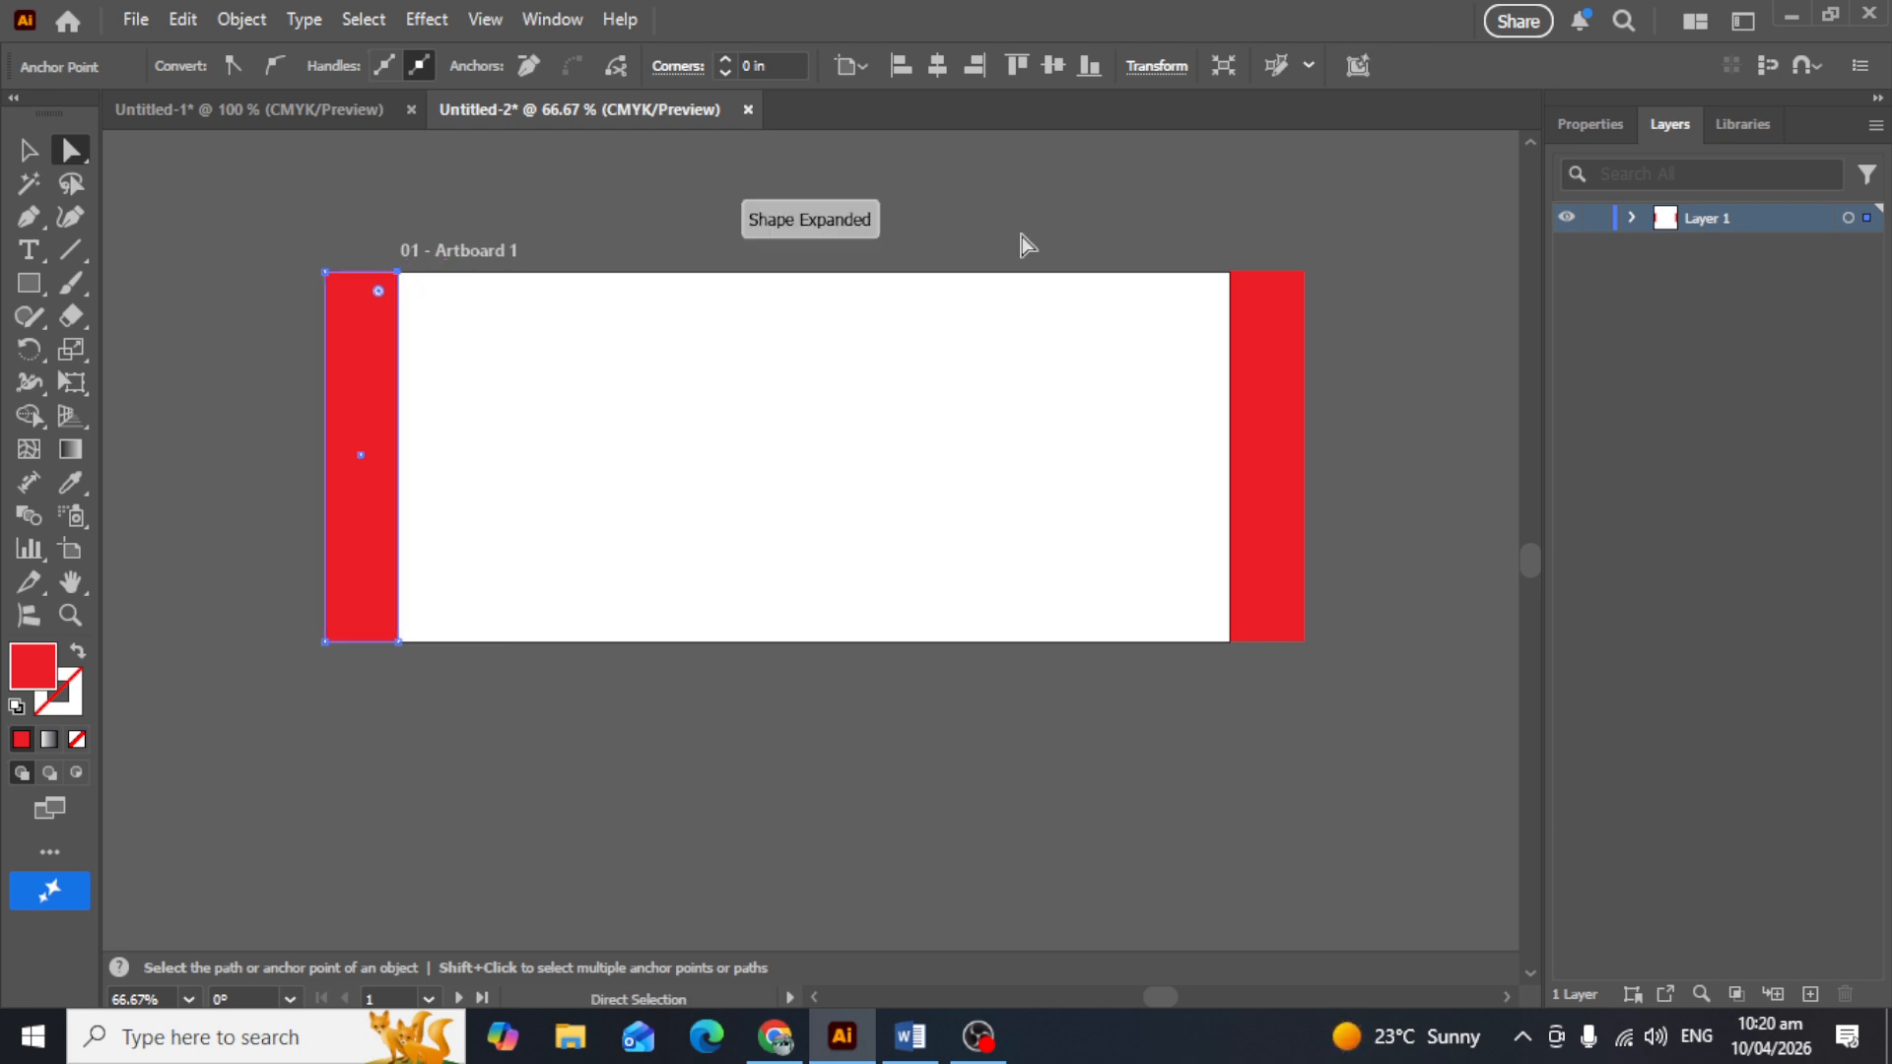
key(Down)
key(Down)
key(Down)
key(Down)
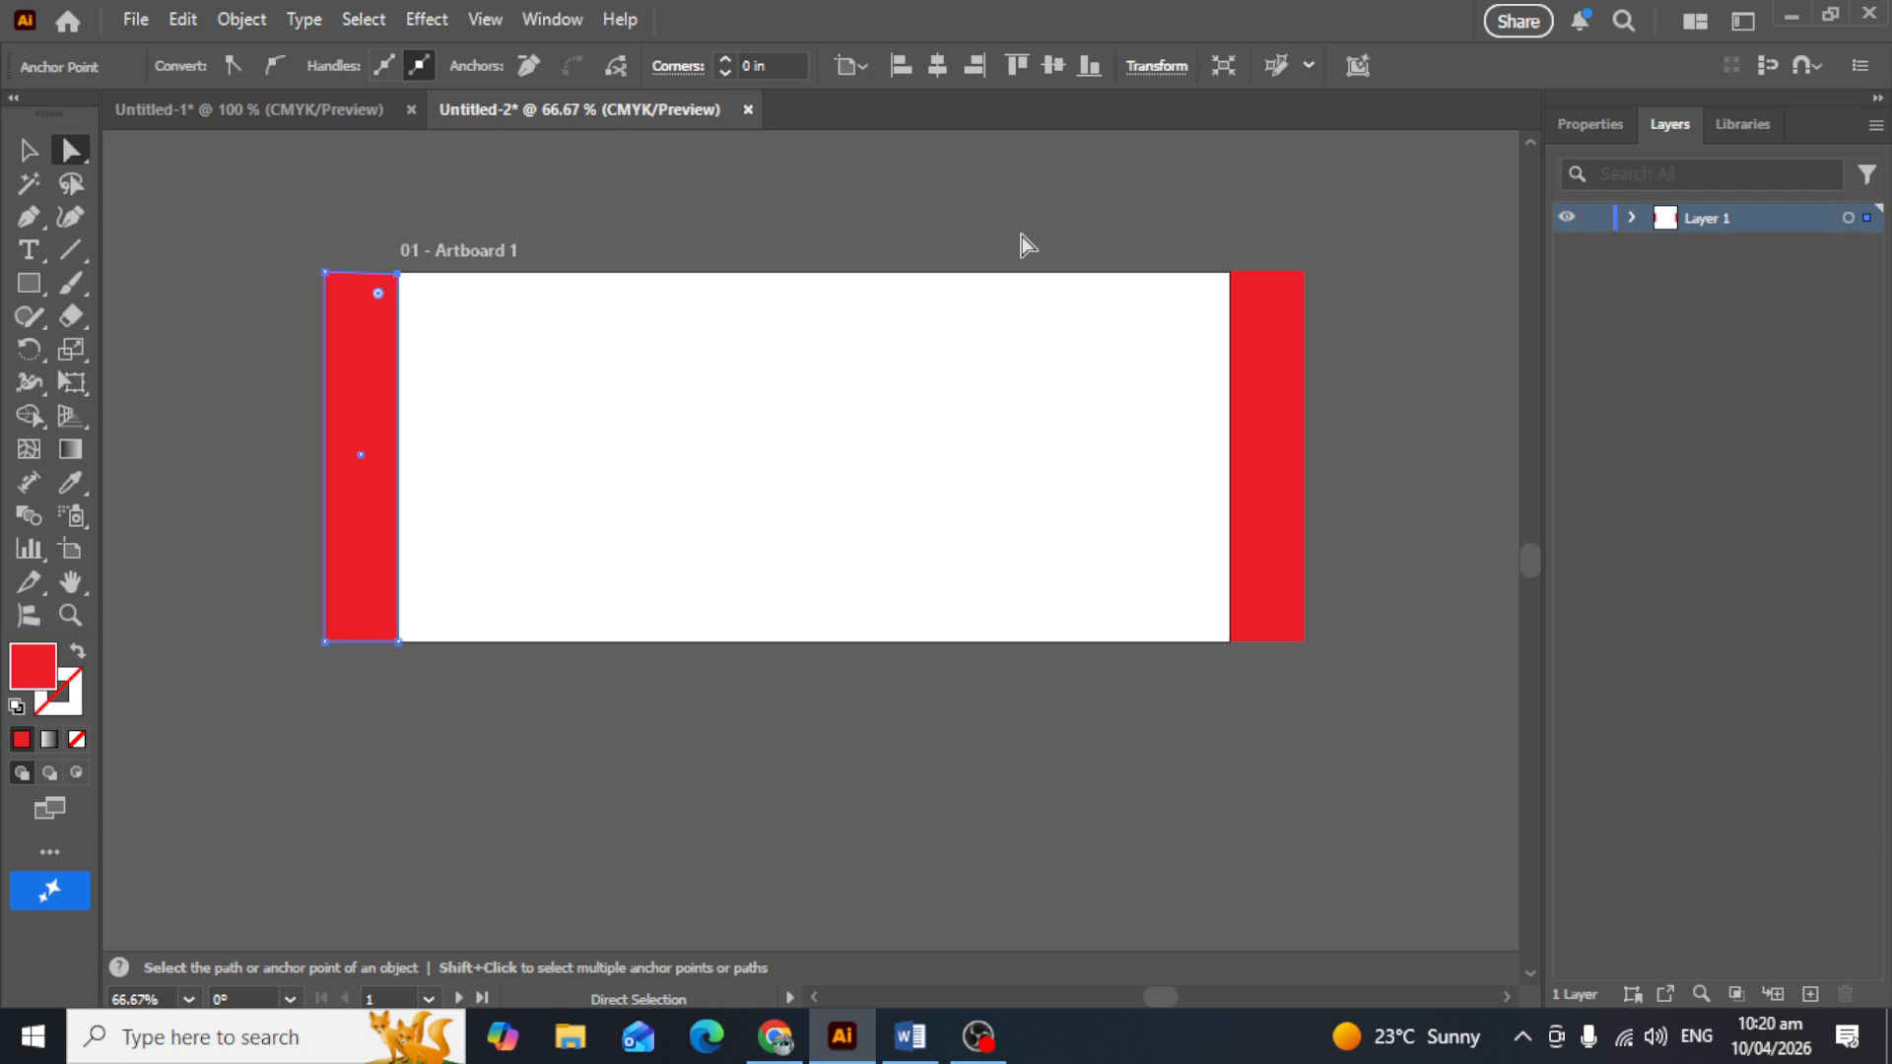
key(Down)
key(Down)
key(Down)
key(Down)
key(Down)
key(Down)
key(ctrl)
key(ctrl+z)
key(ctrl+z)
key(ctrl+z)
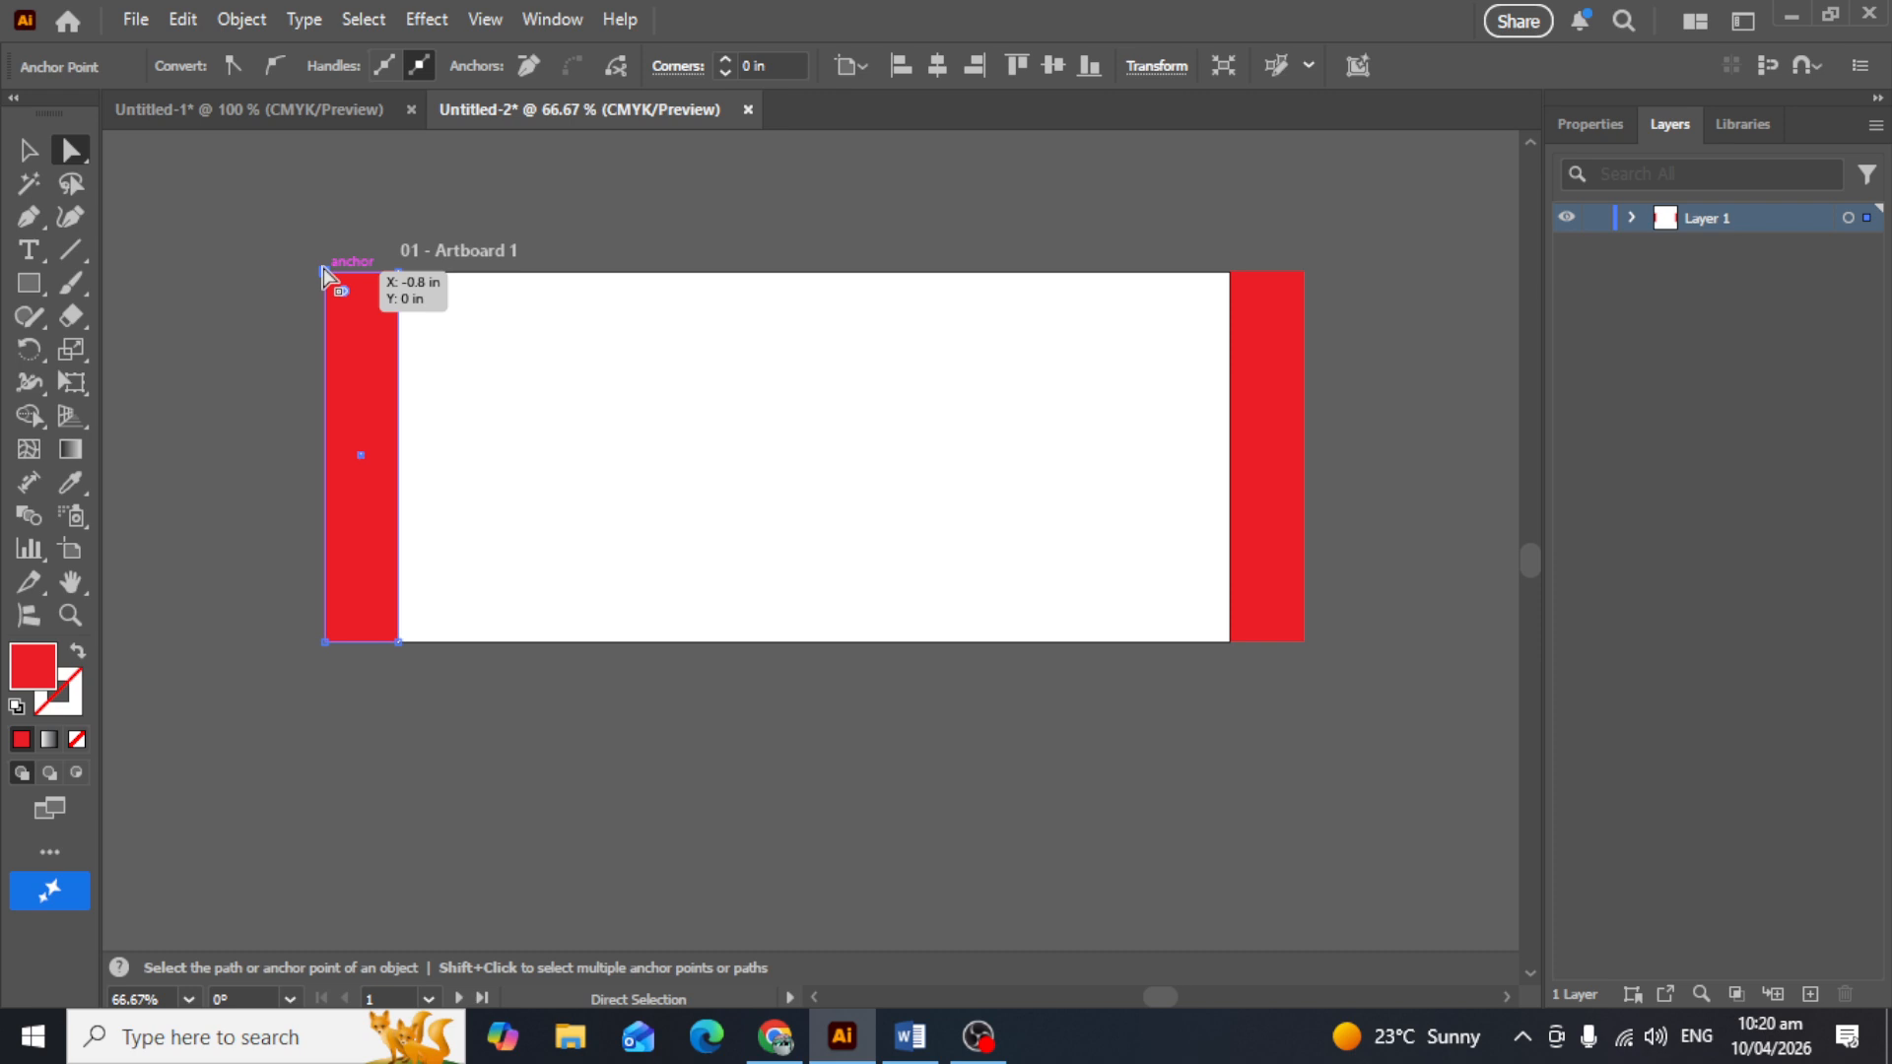
Step: Nudge the left flap's outer top anchor point slightly down so its top edge slants away from the artboard
key(Down)
key(Down)
key(Down)
key(Down)
key(Down)
key(Down)
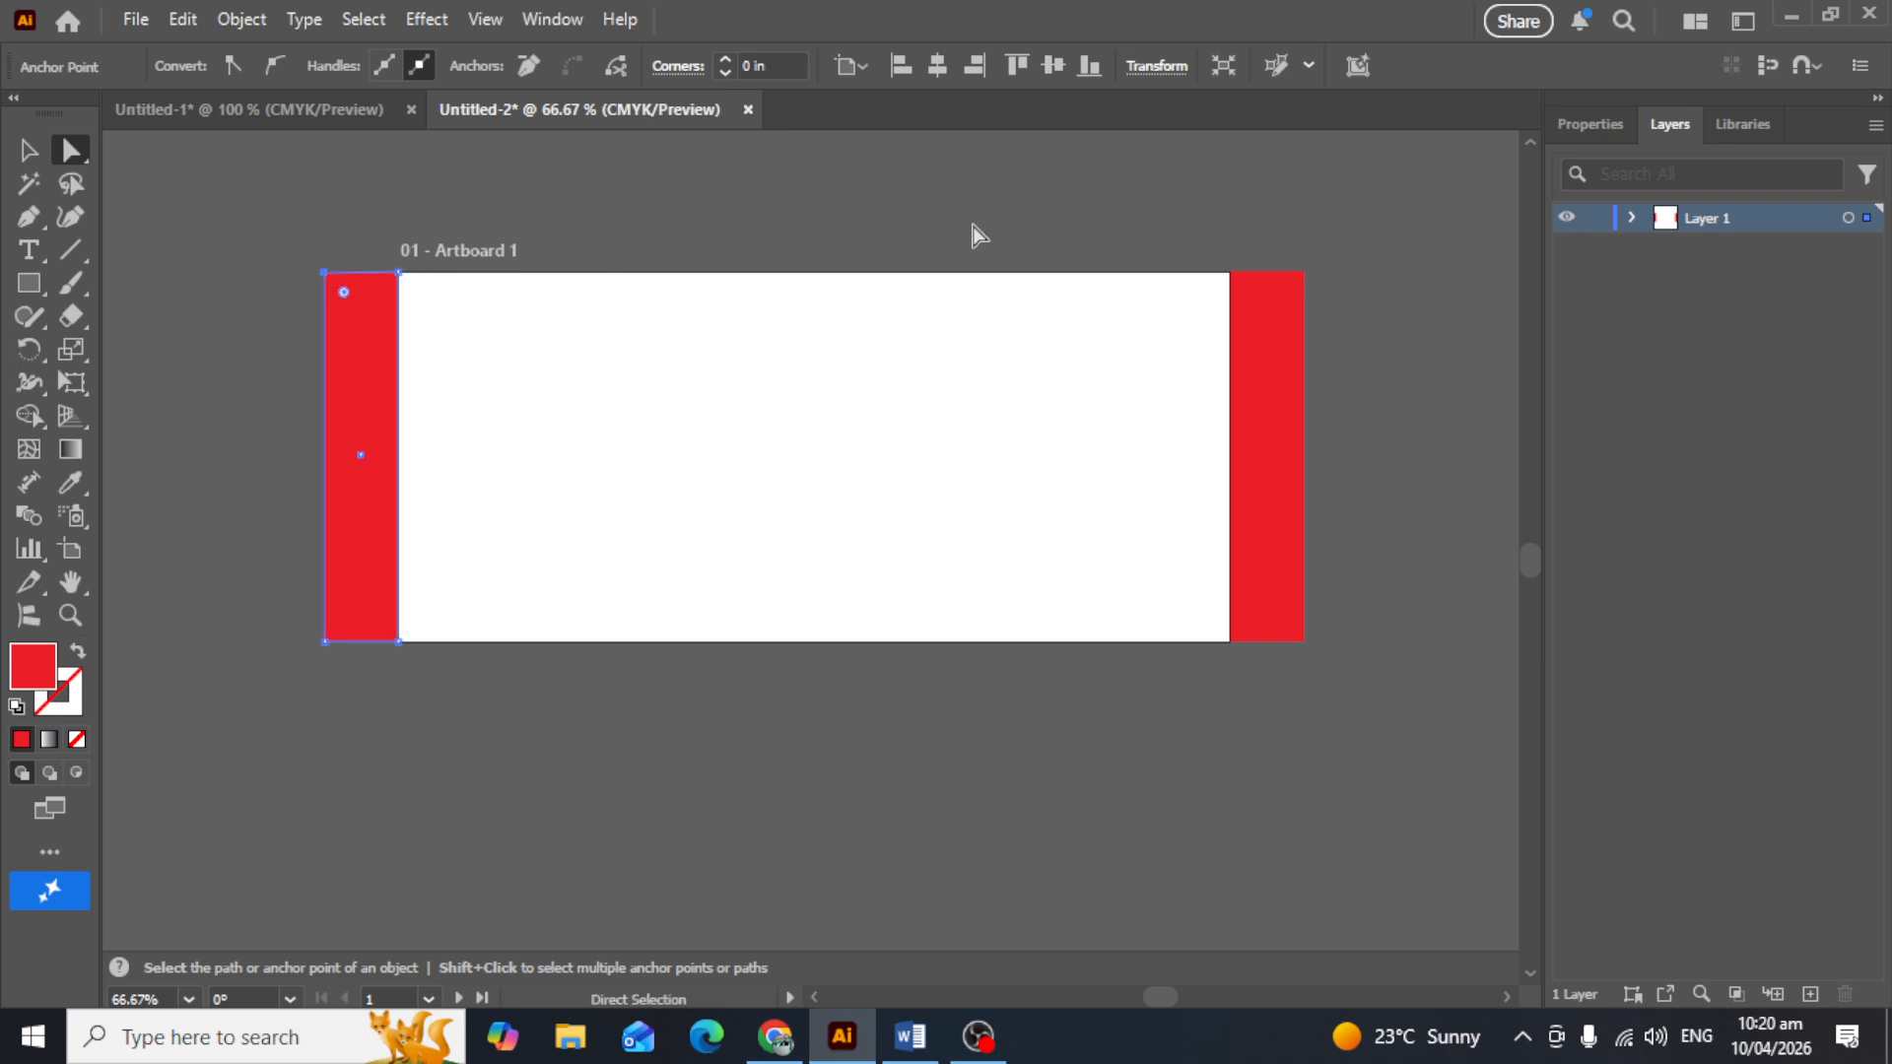
key(Down)
key(Down)
key(Down)
key(Down)
key(Down)
key(Down)
click(293, 697)
Step: Nudge the left flap's outer bottom anchor point up to match the slant of its top edge
click(324, 641)
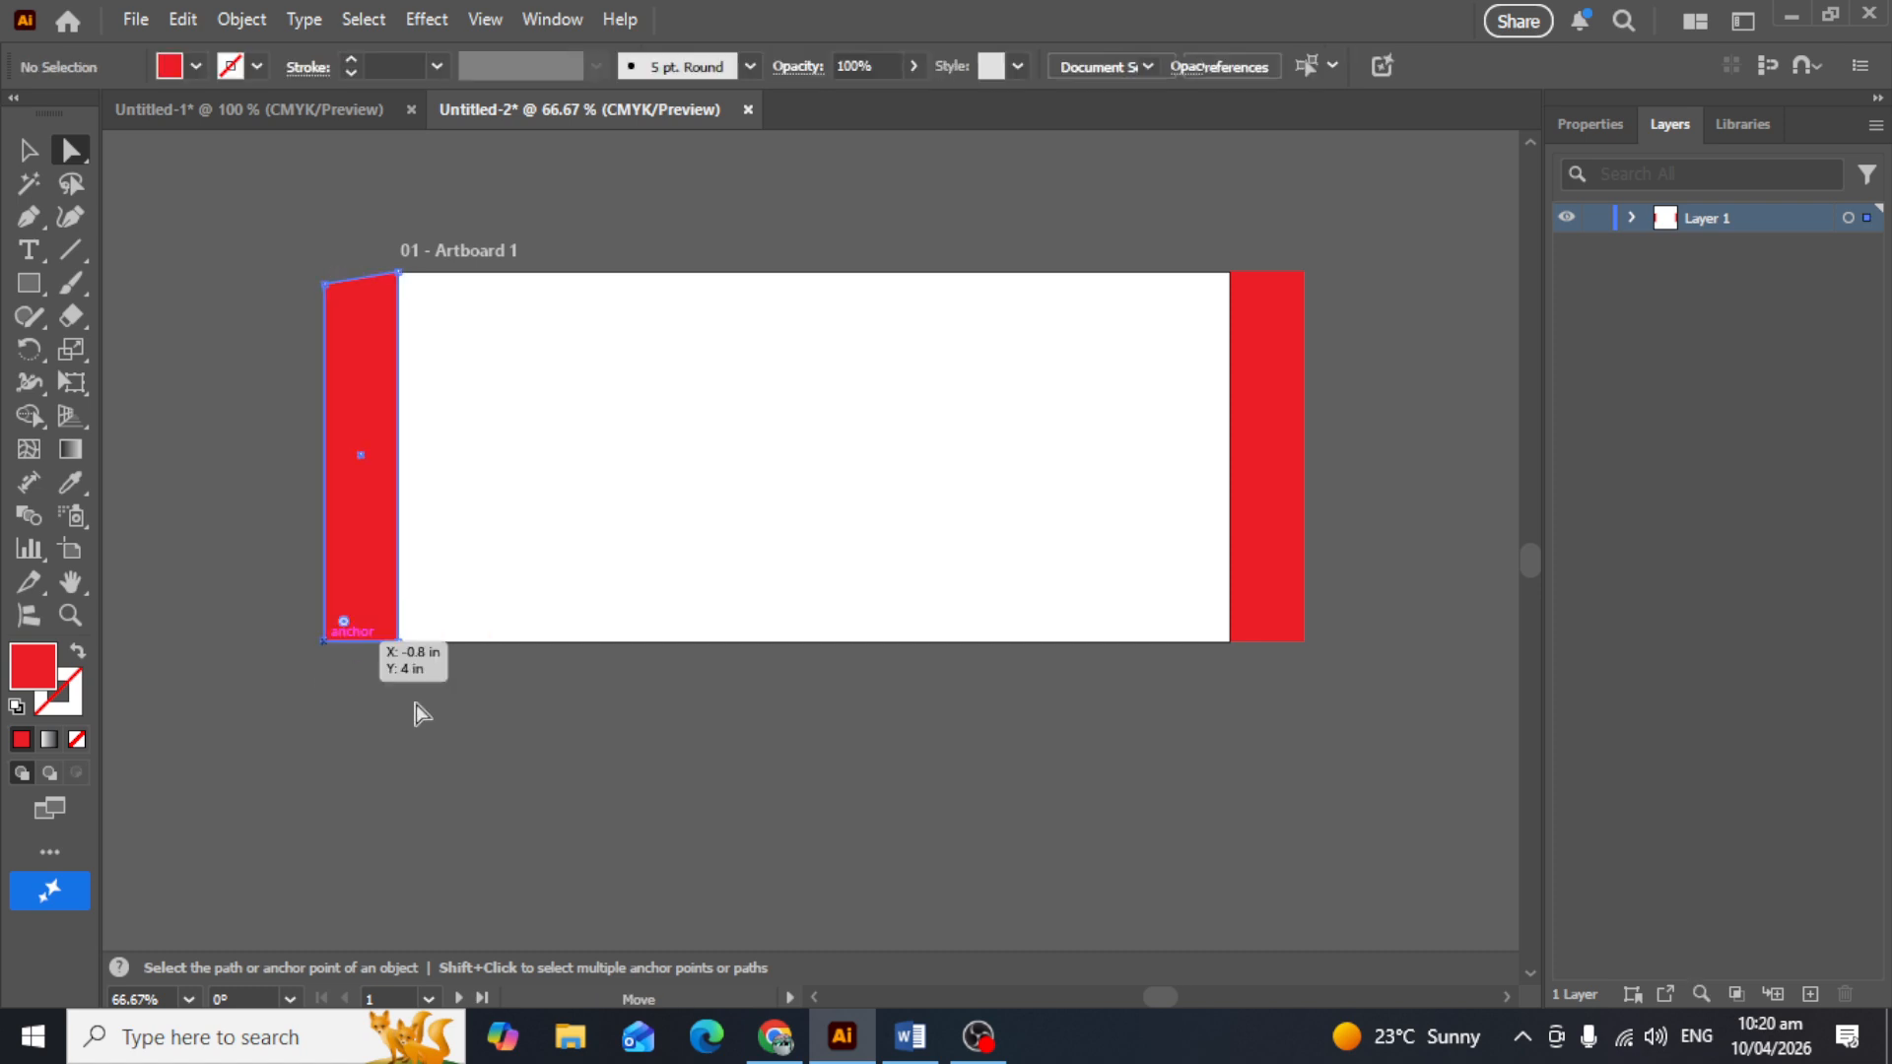
key(Up)
key(Up)
key(Up)
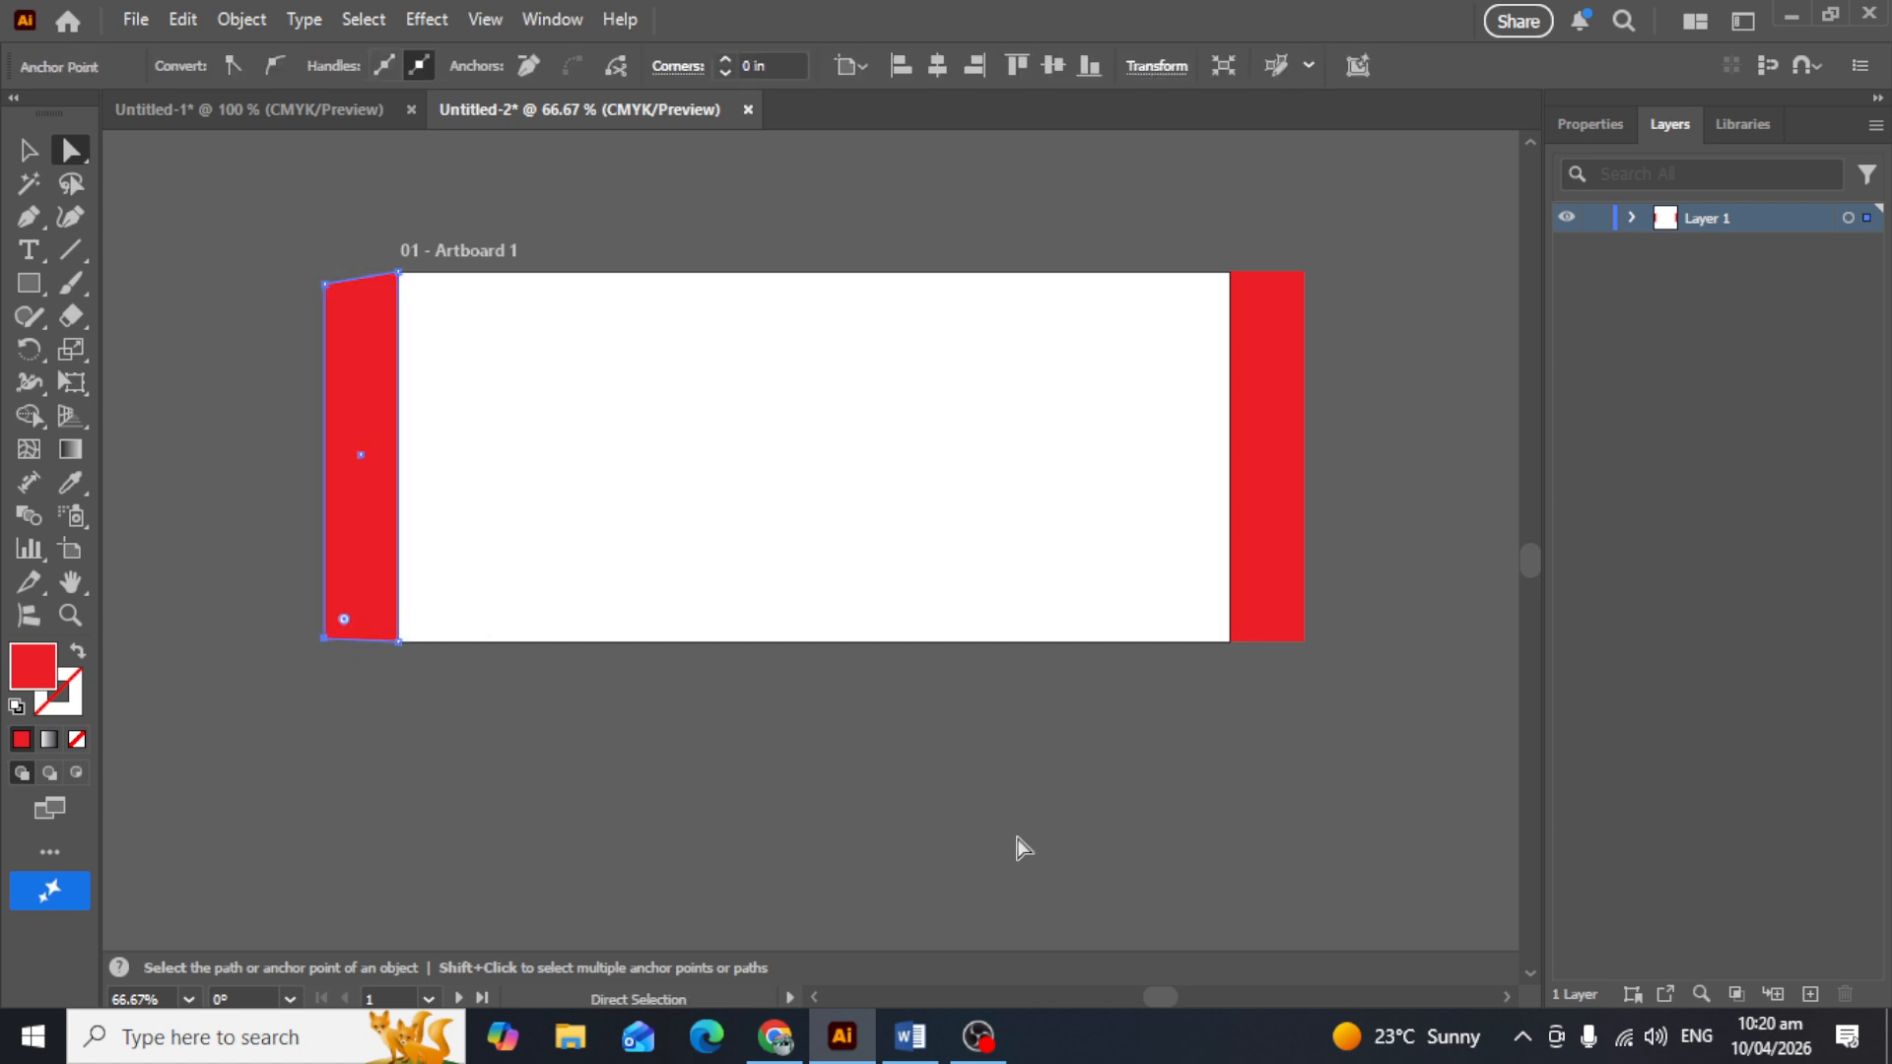
key(Up)
key(Up)
key(Up)
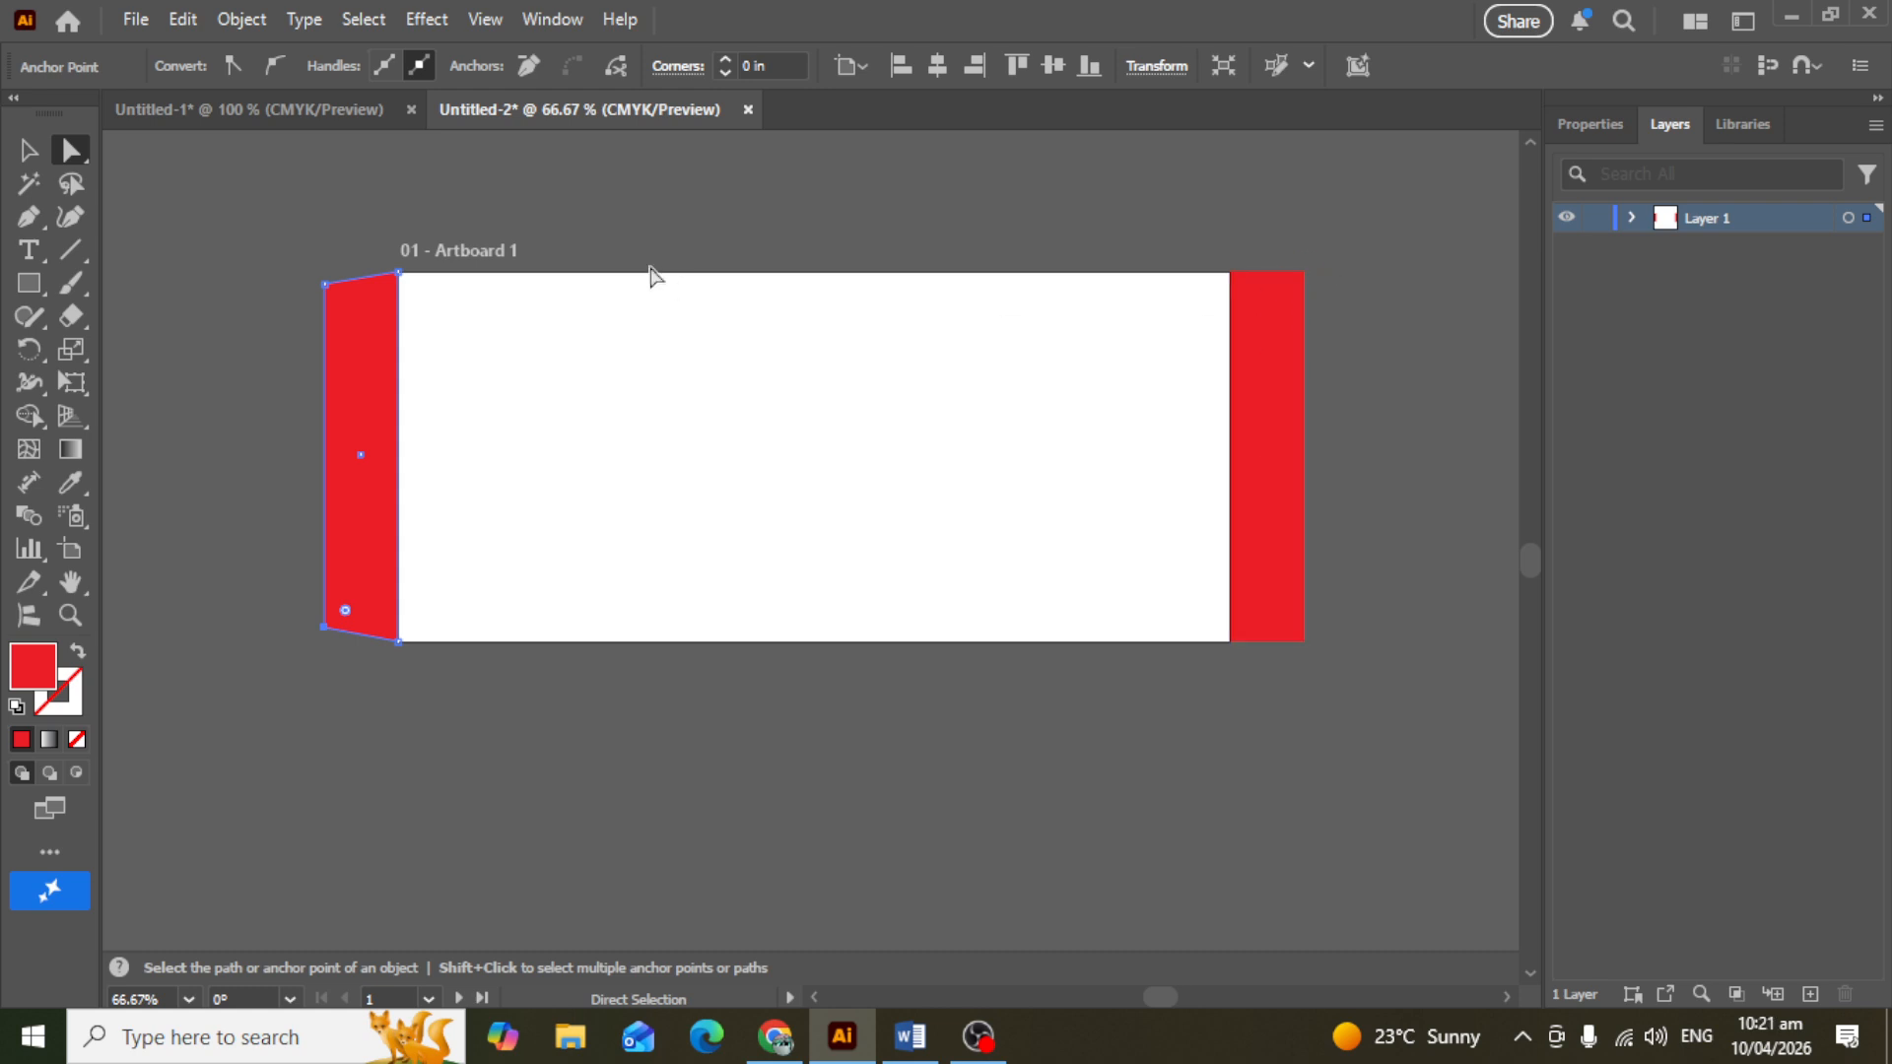
Step: Draw a red rectangle 9 in wide and about 2.78 in high directly below Artboard 1
scroll(658, 279, down, 1)
drag(663, 278, 499, 358)
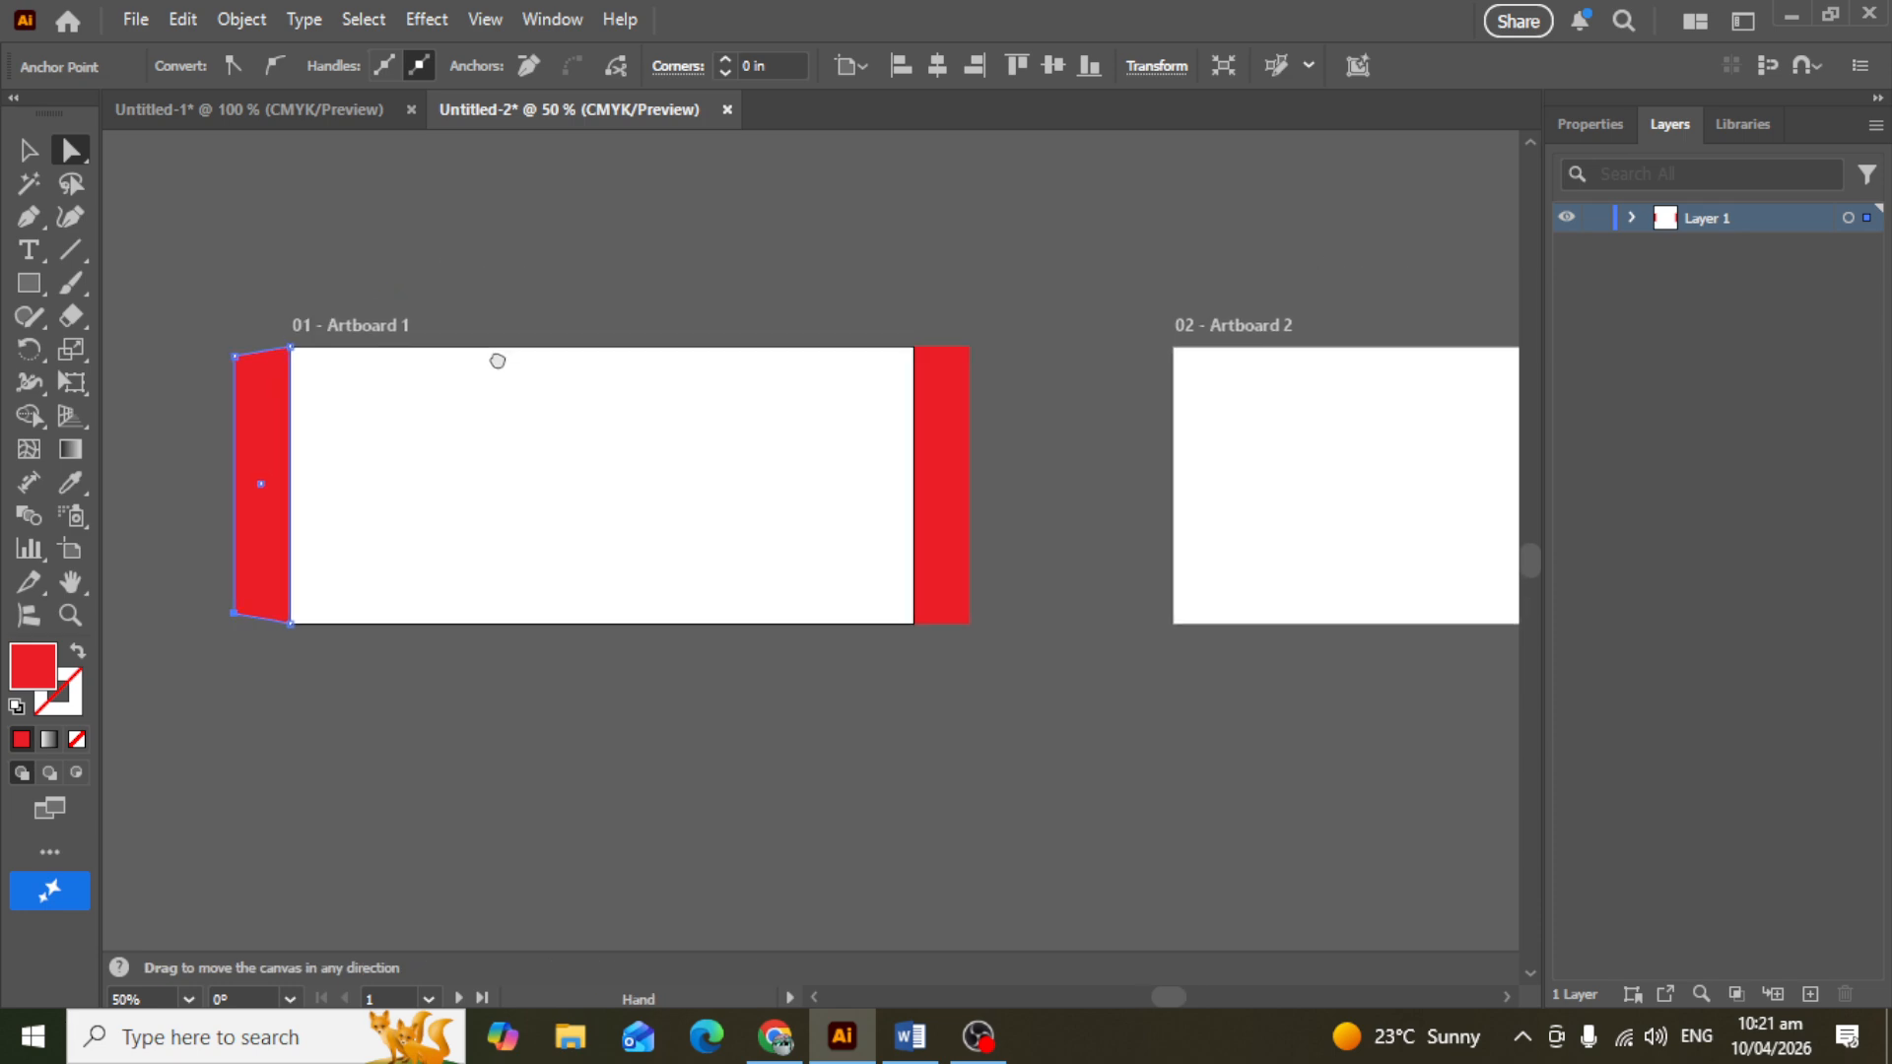
key(alt)
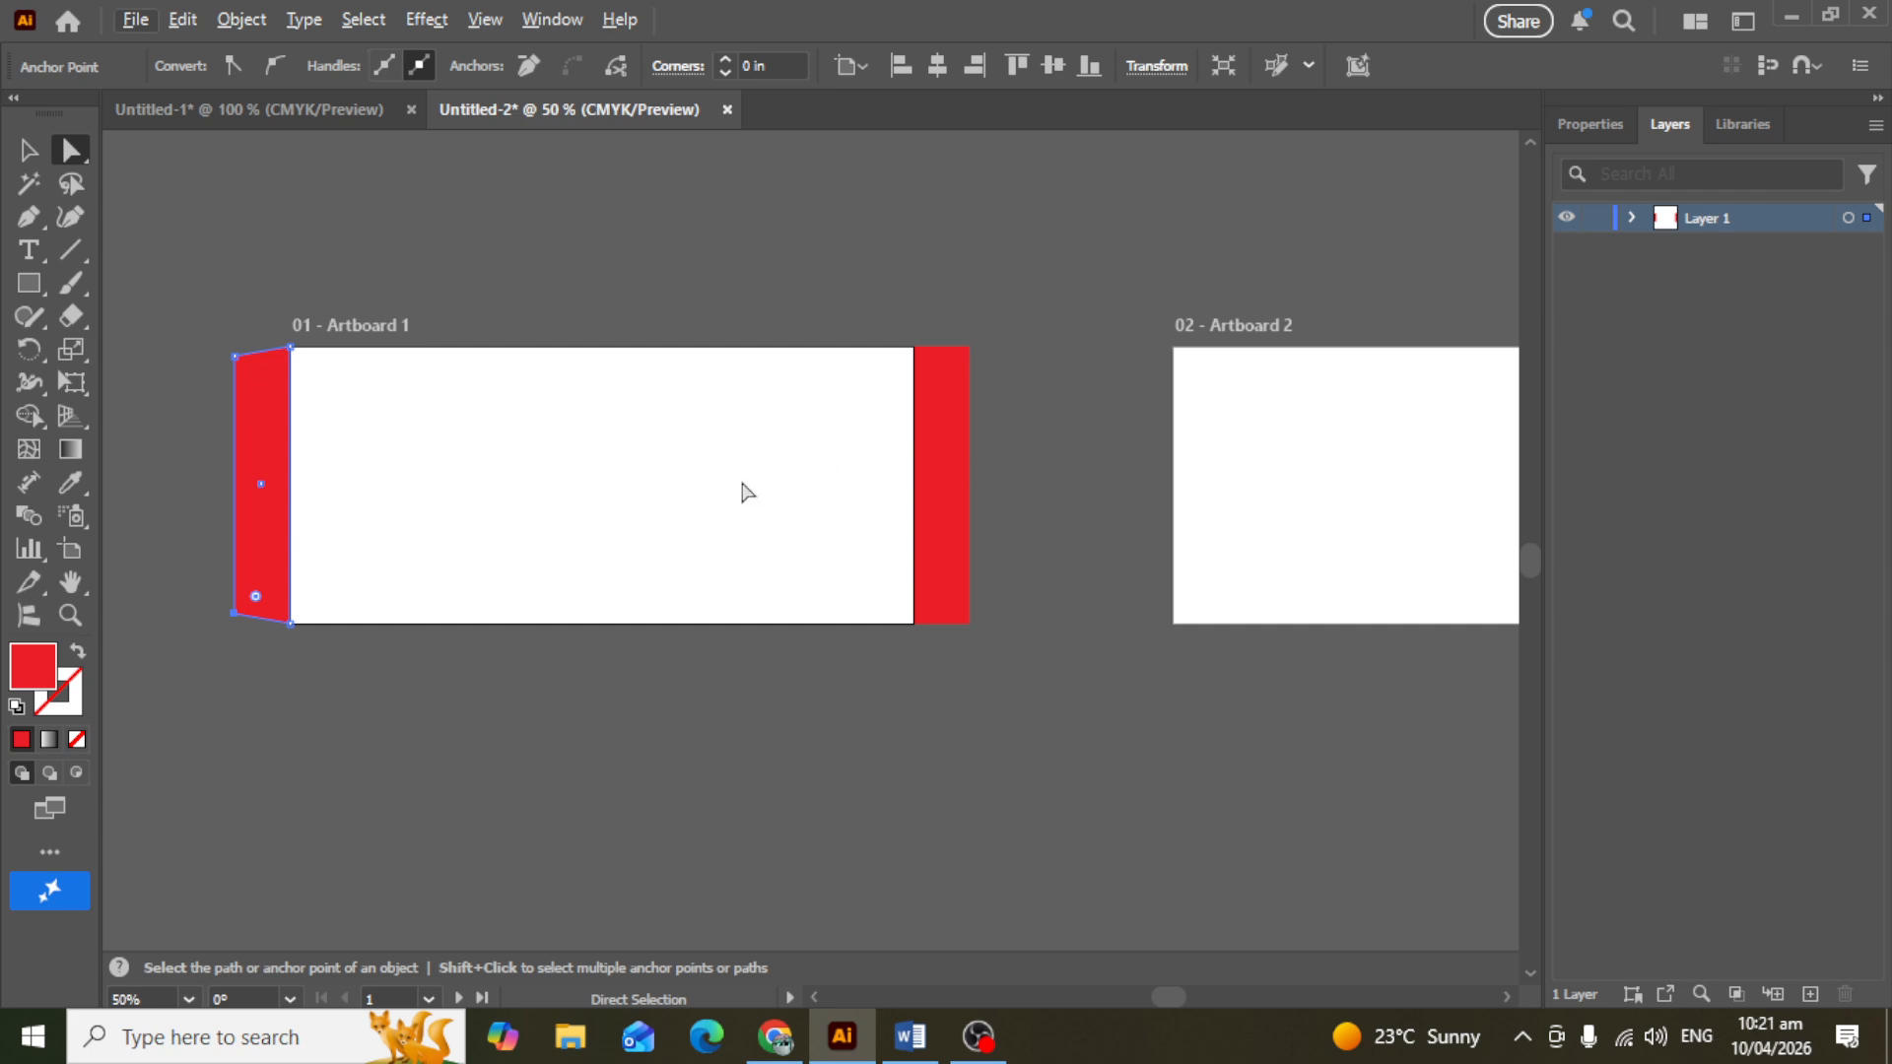
drag(747, 491, 920, 510)
click(30, 284)
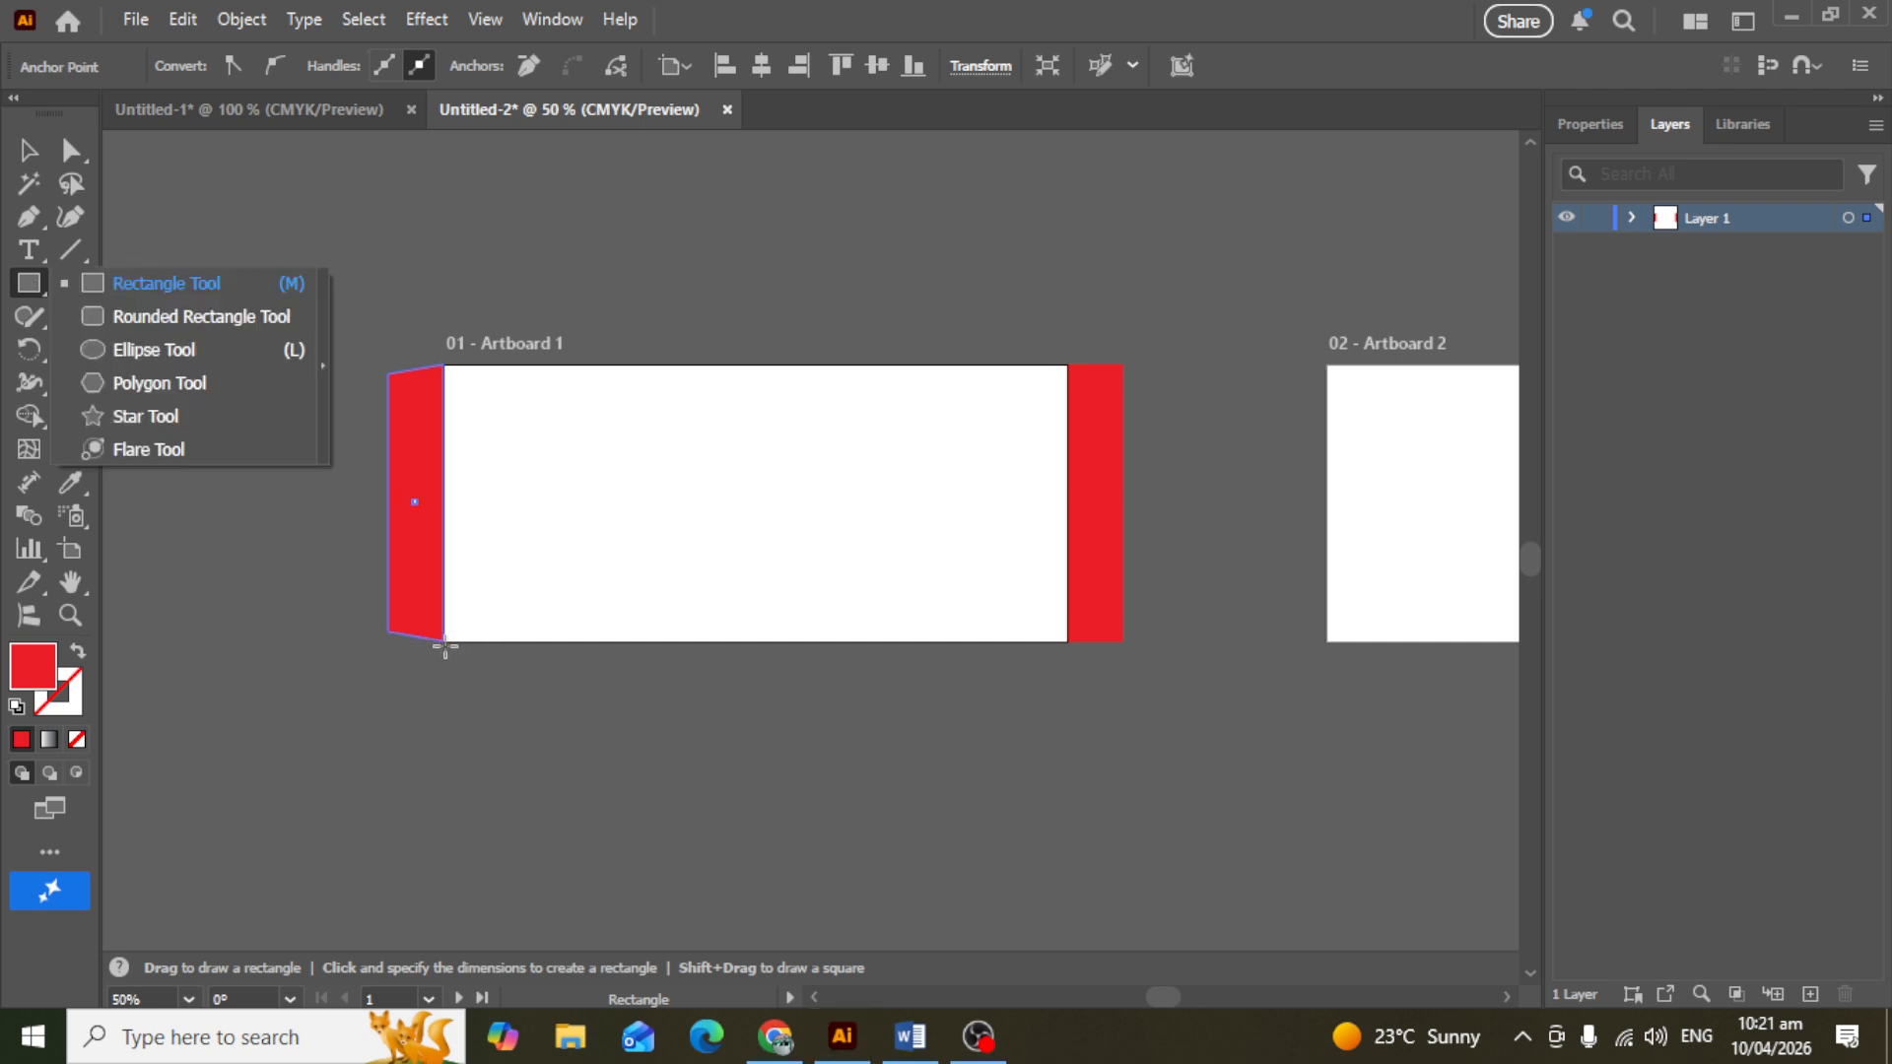
drag(445, 643, 1071, 835)
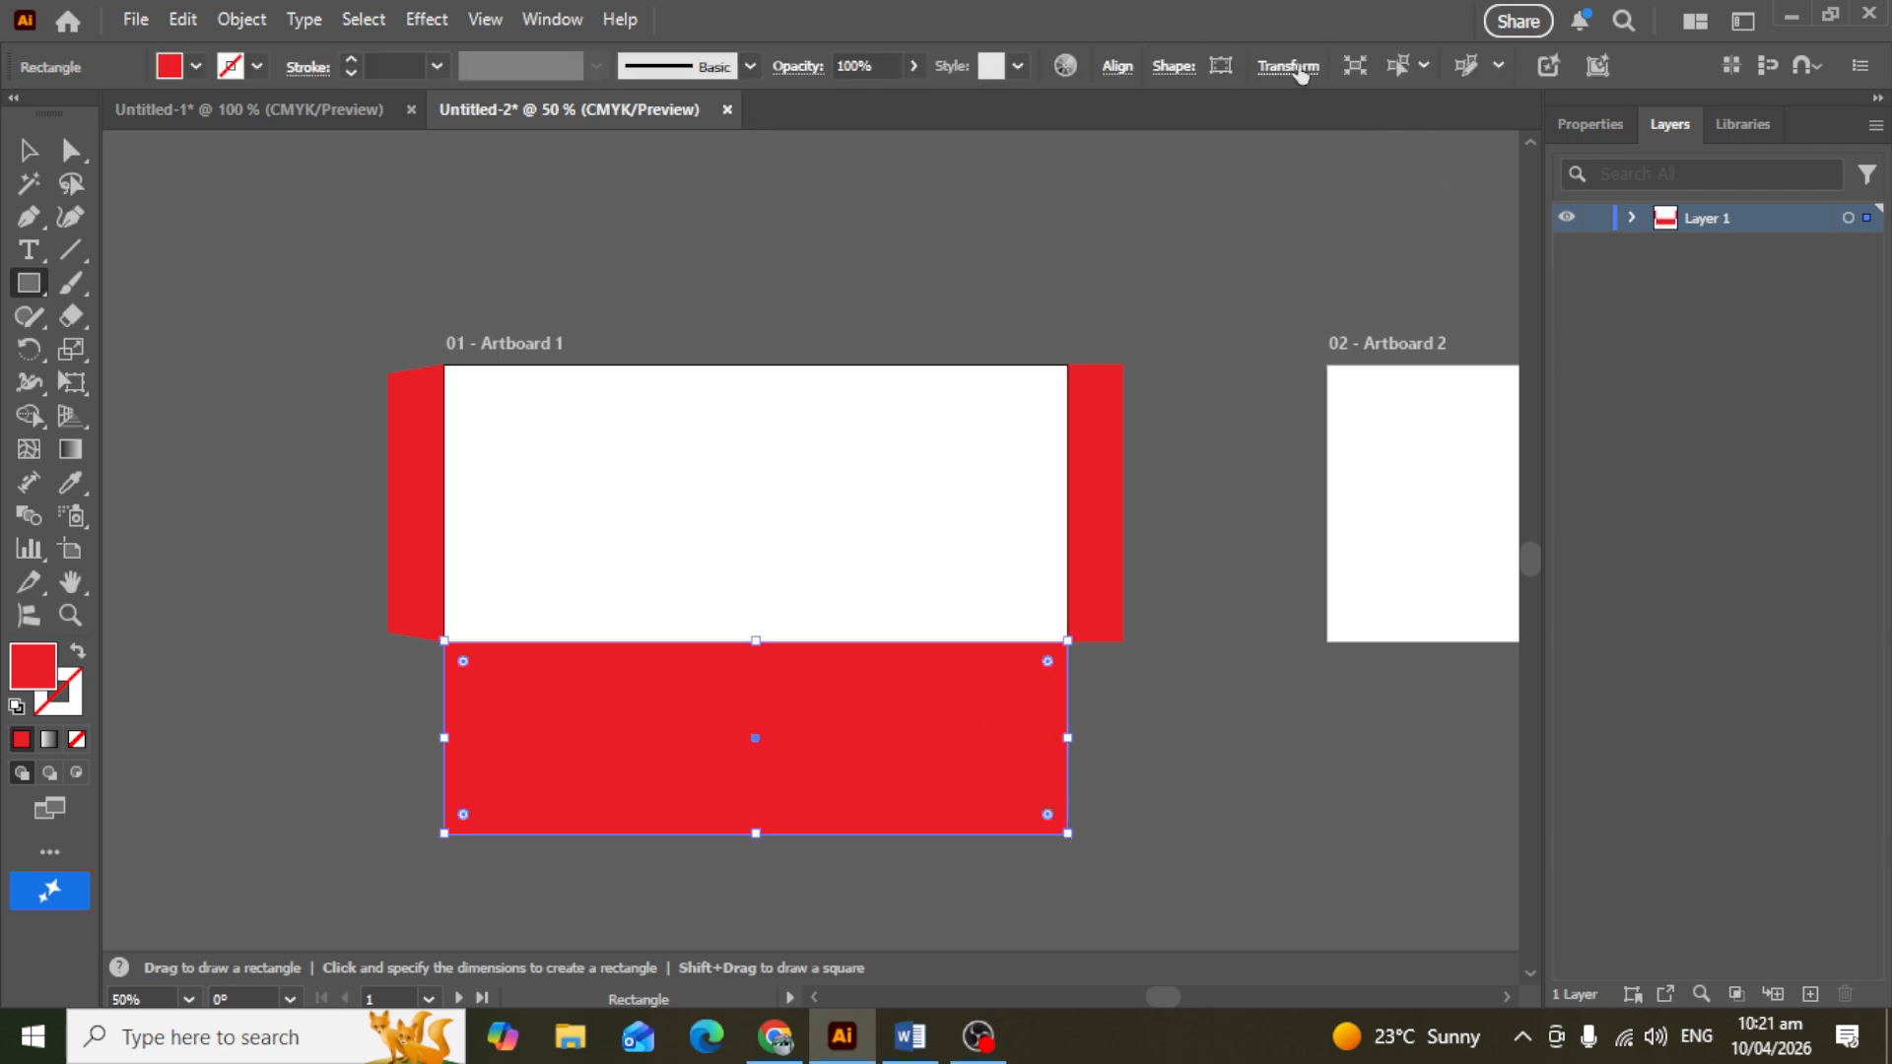
Step: Set the bottom flap rectangle's height to 3 in
click(1287, 66)
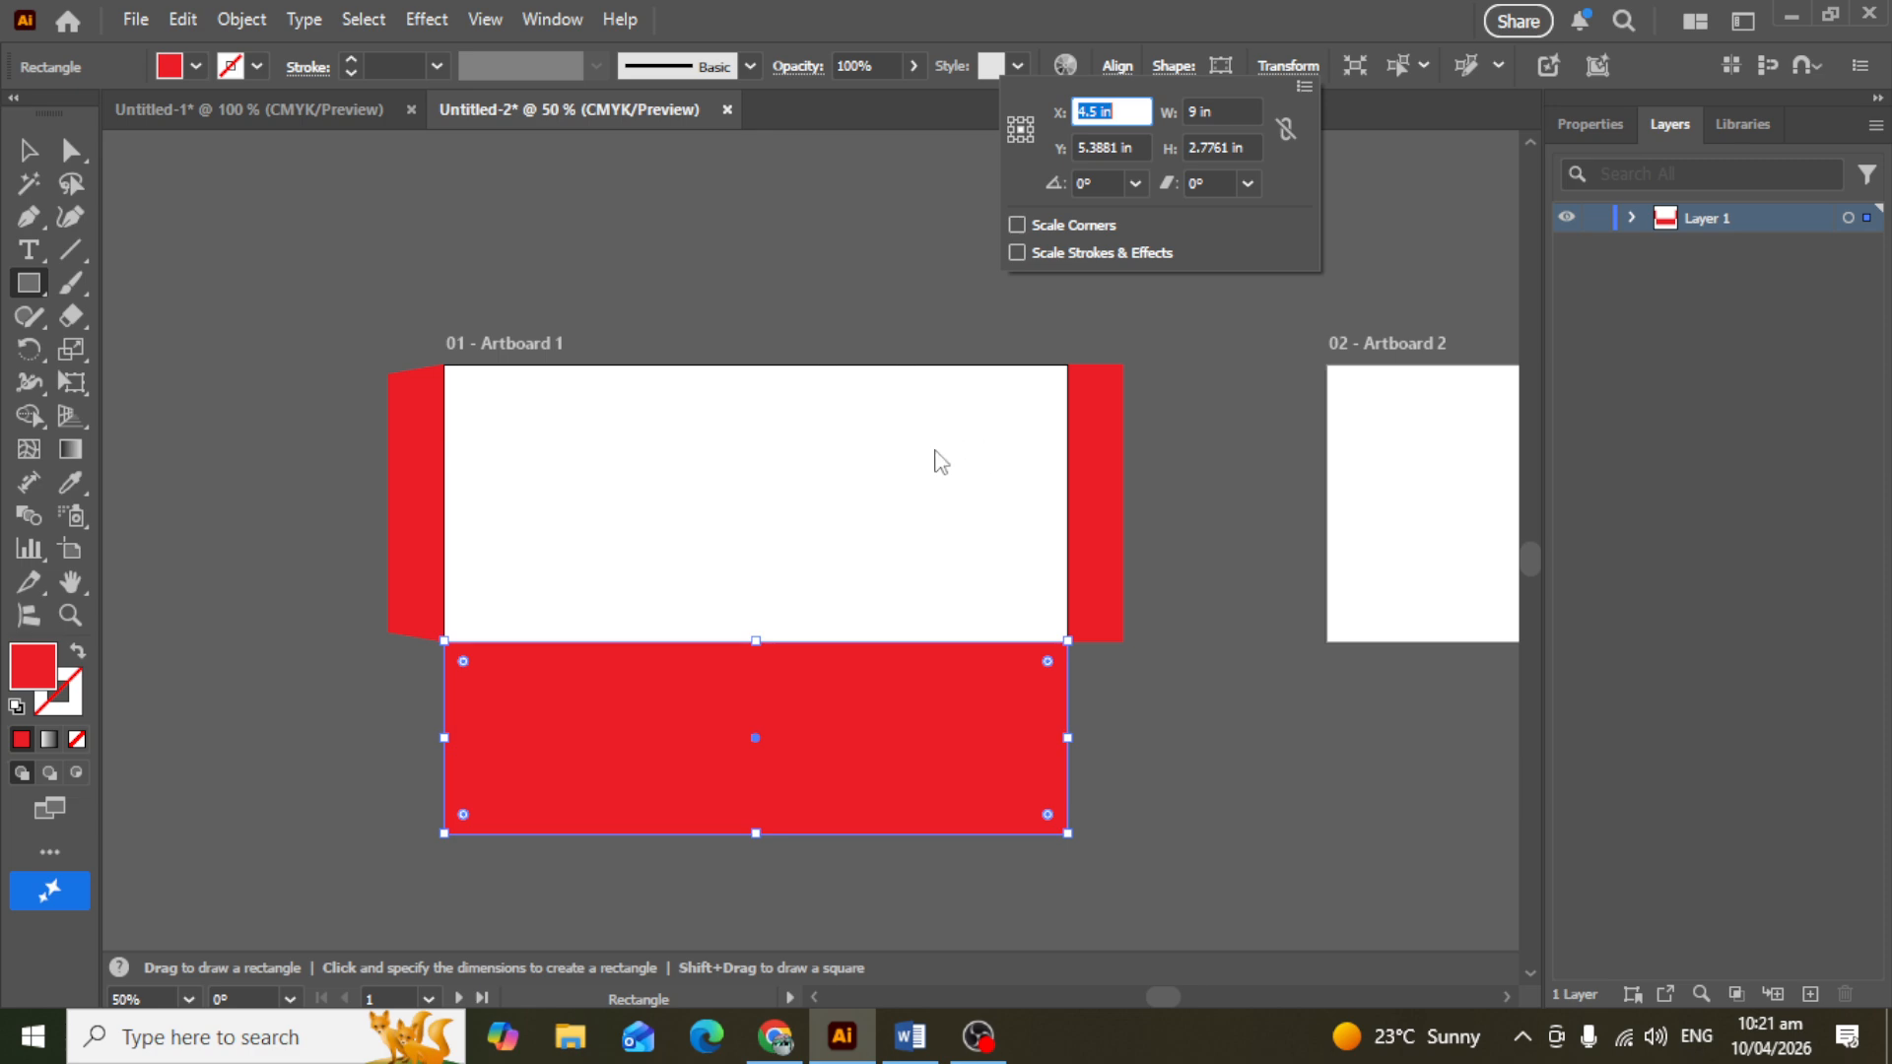
click(1187, 150)
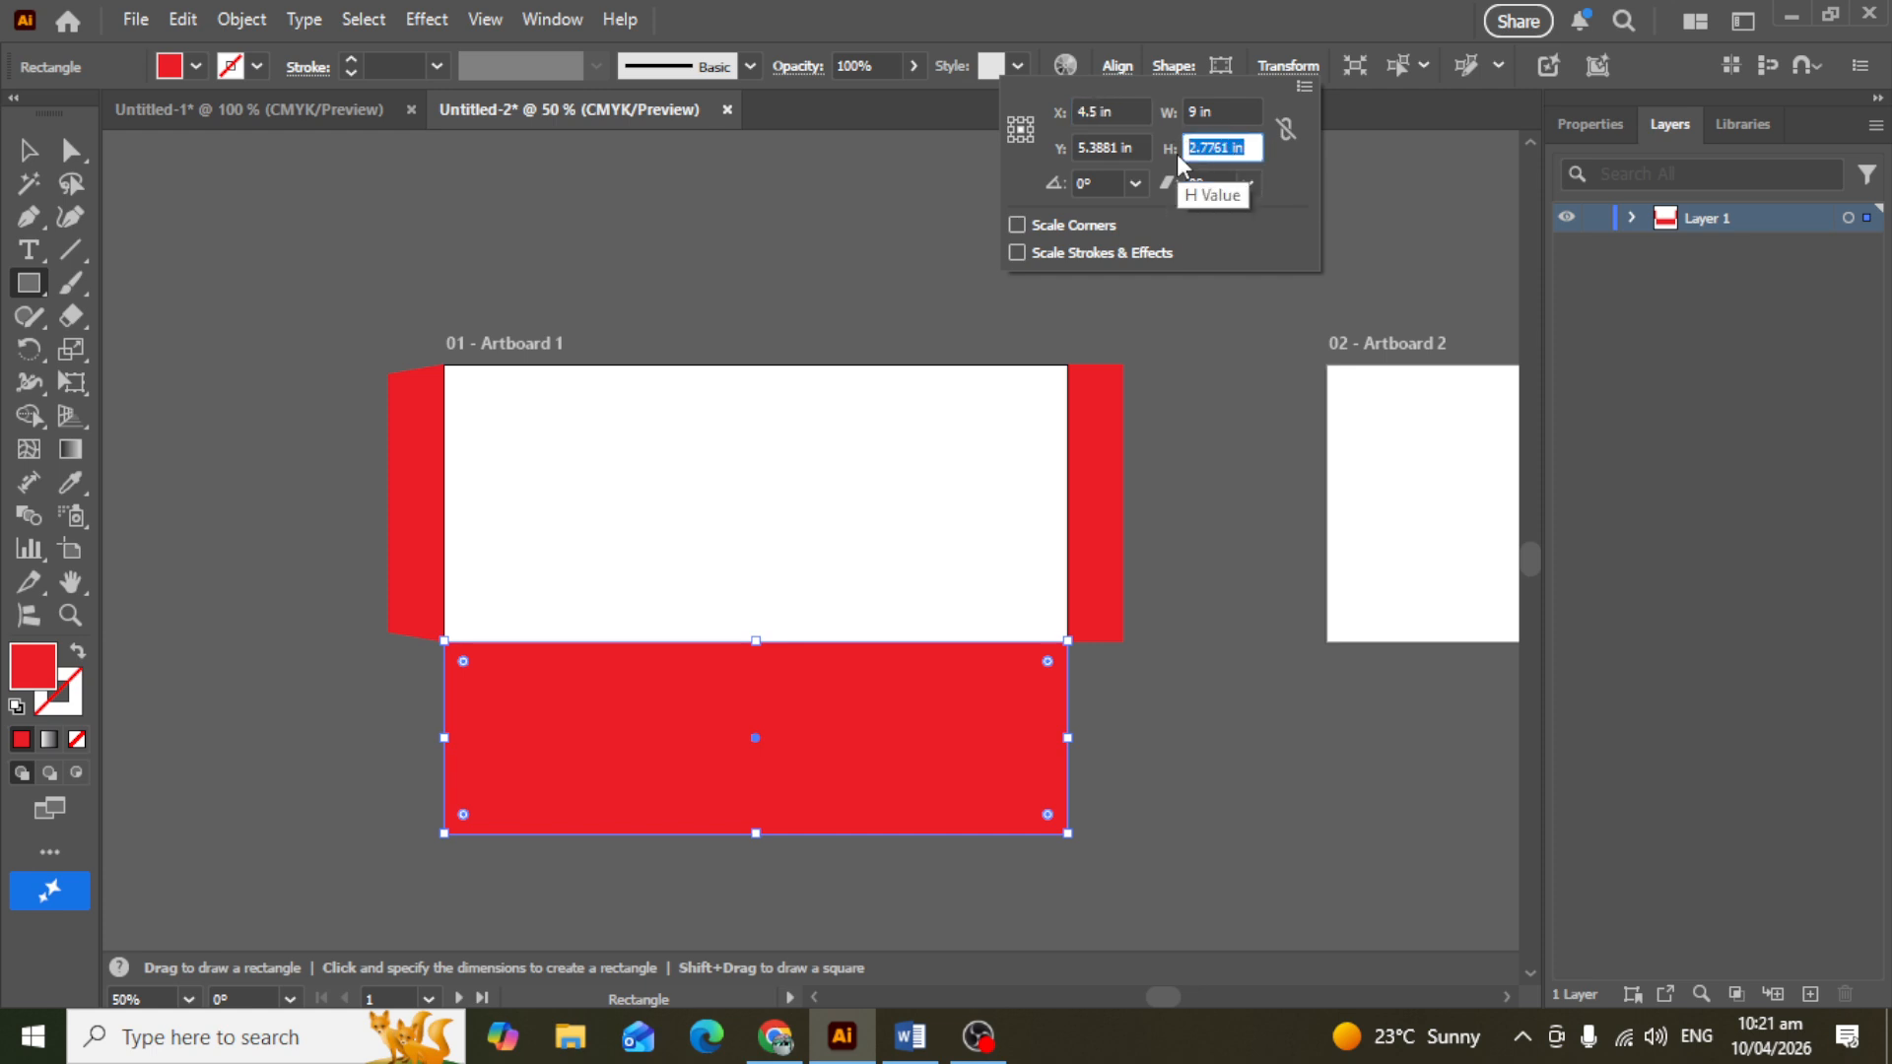
text(3)
key(Return)
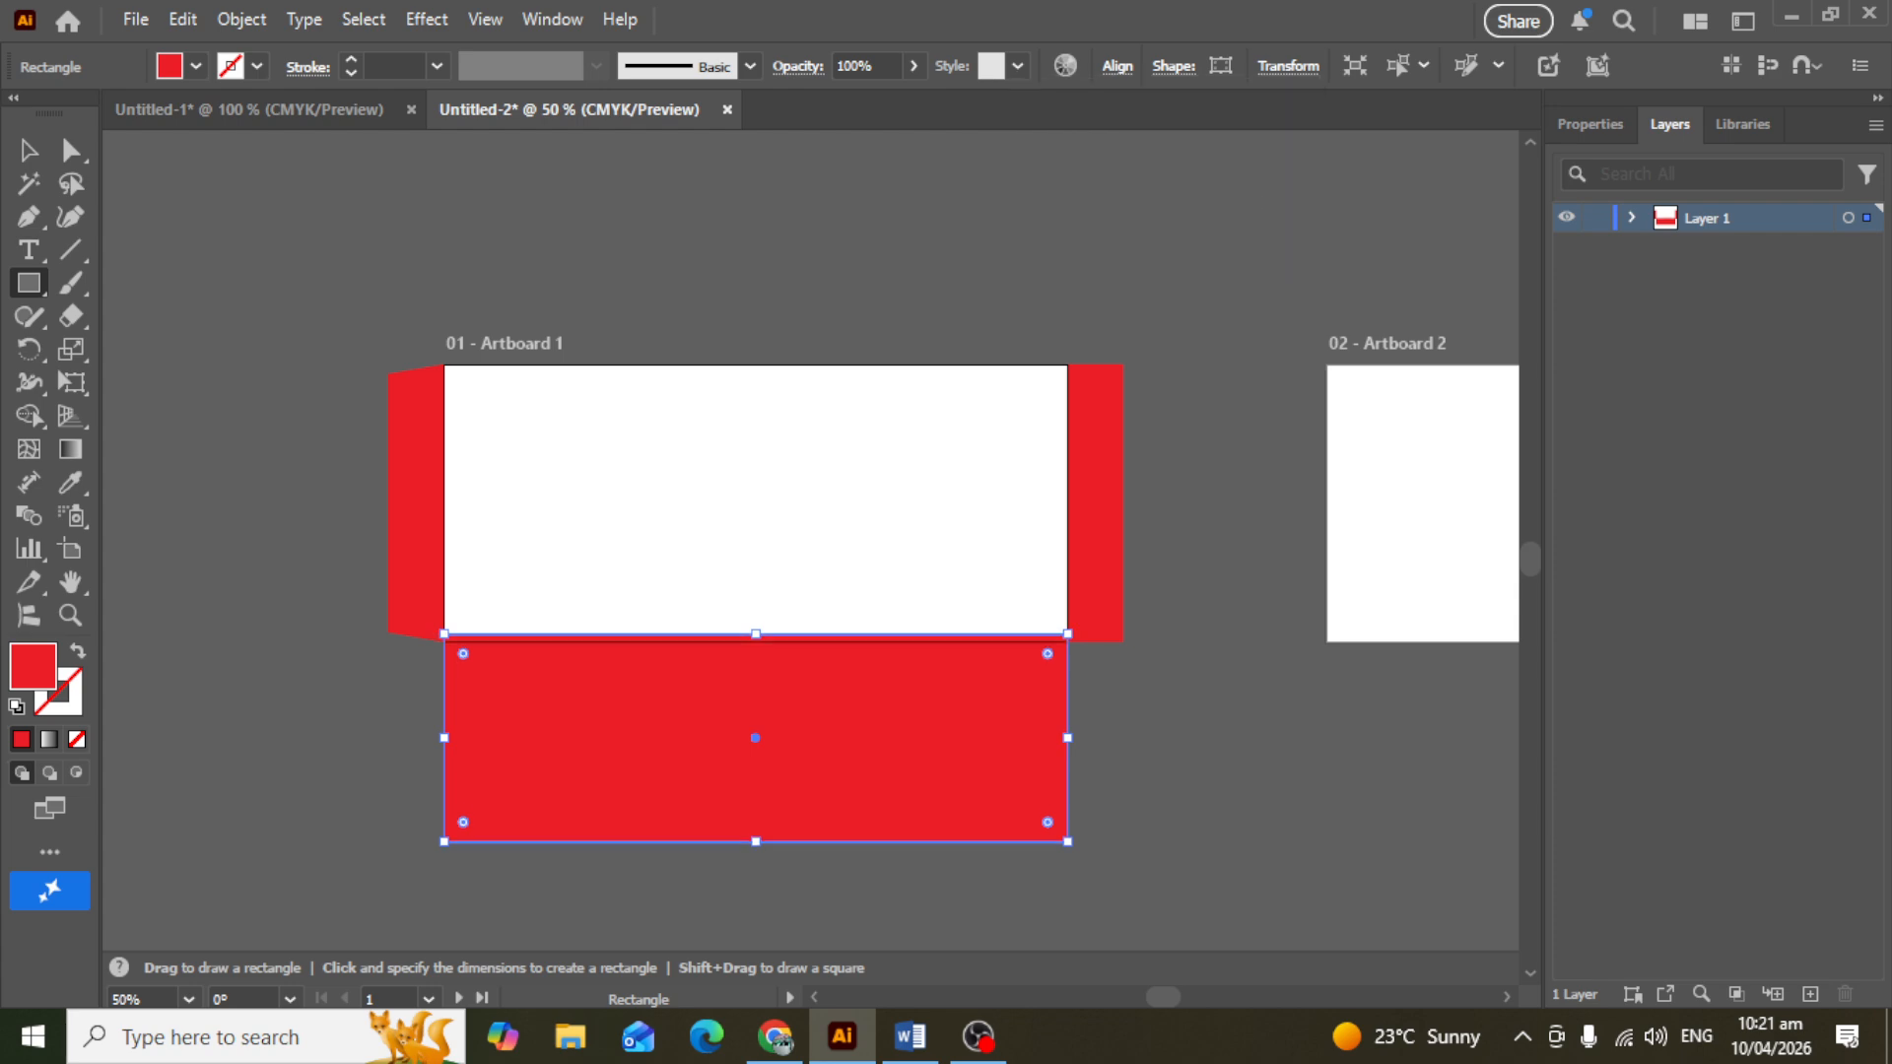
Step: Overlay the bottom flap on Artboard 1 to preview the fold and return it flush beneath the artboard's bottom edge
key(v)
drag(708, 737, 709, 541)
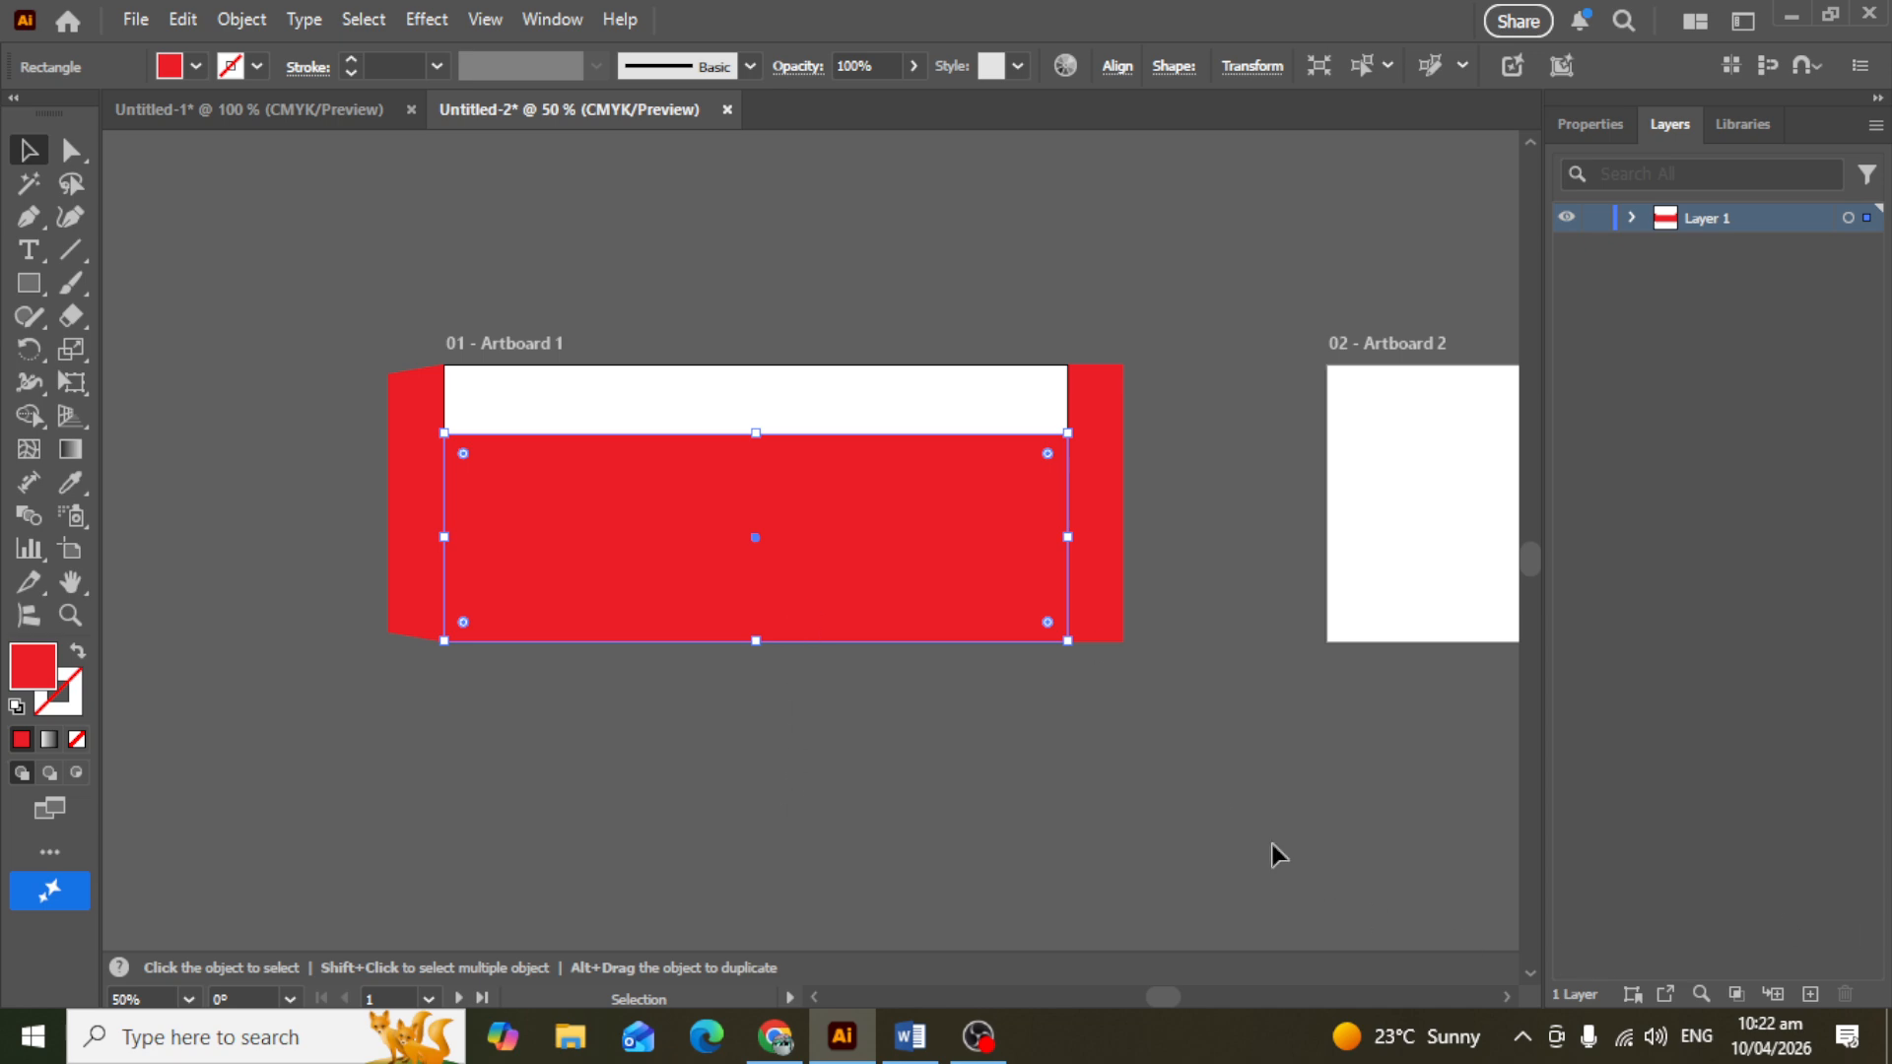
drag(771, 487, 770, 693)
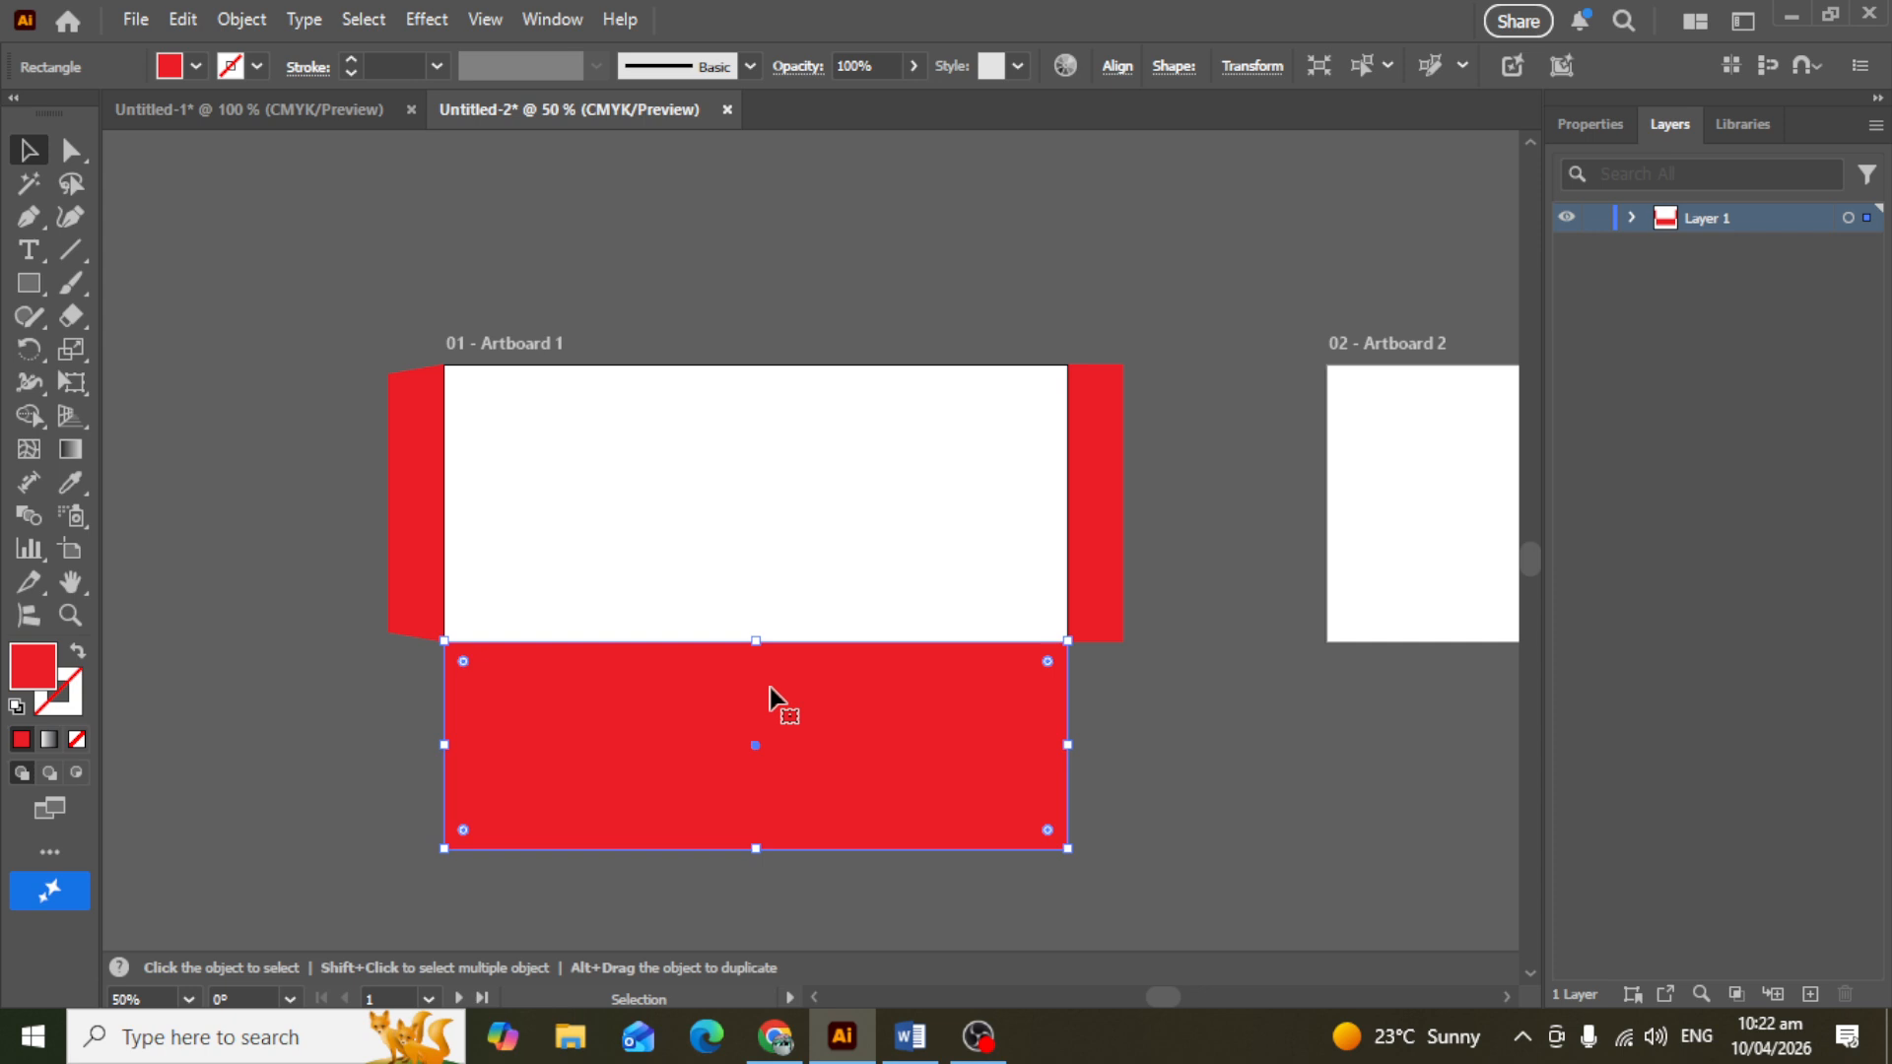
Step: Try to round all corners of the bottom flap by about 0.34 in, and undo the rounding
click(195, 623)
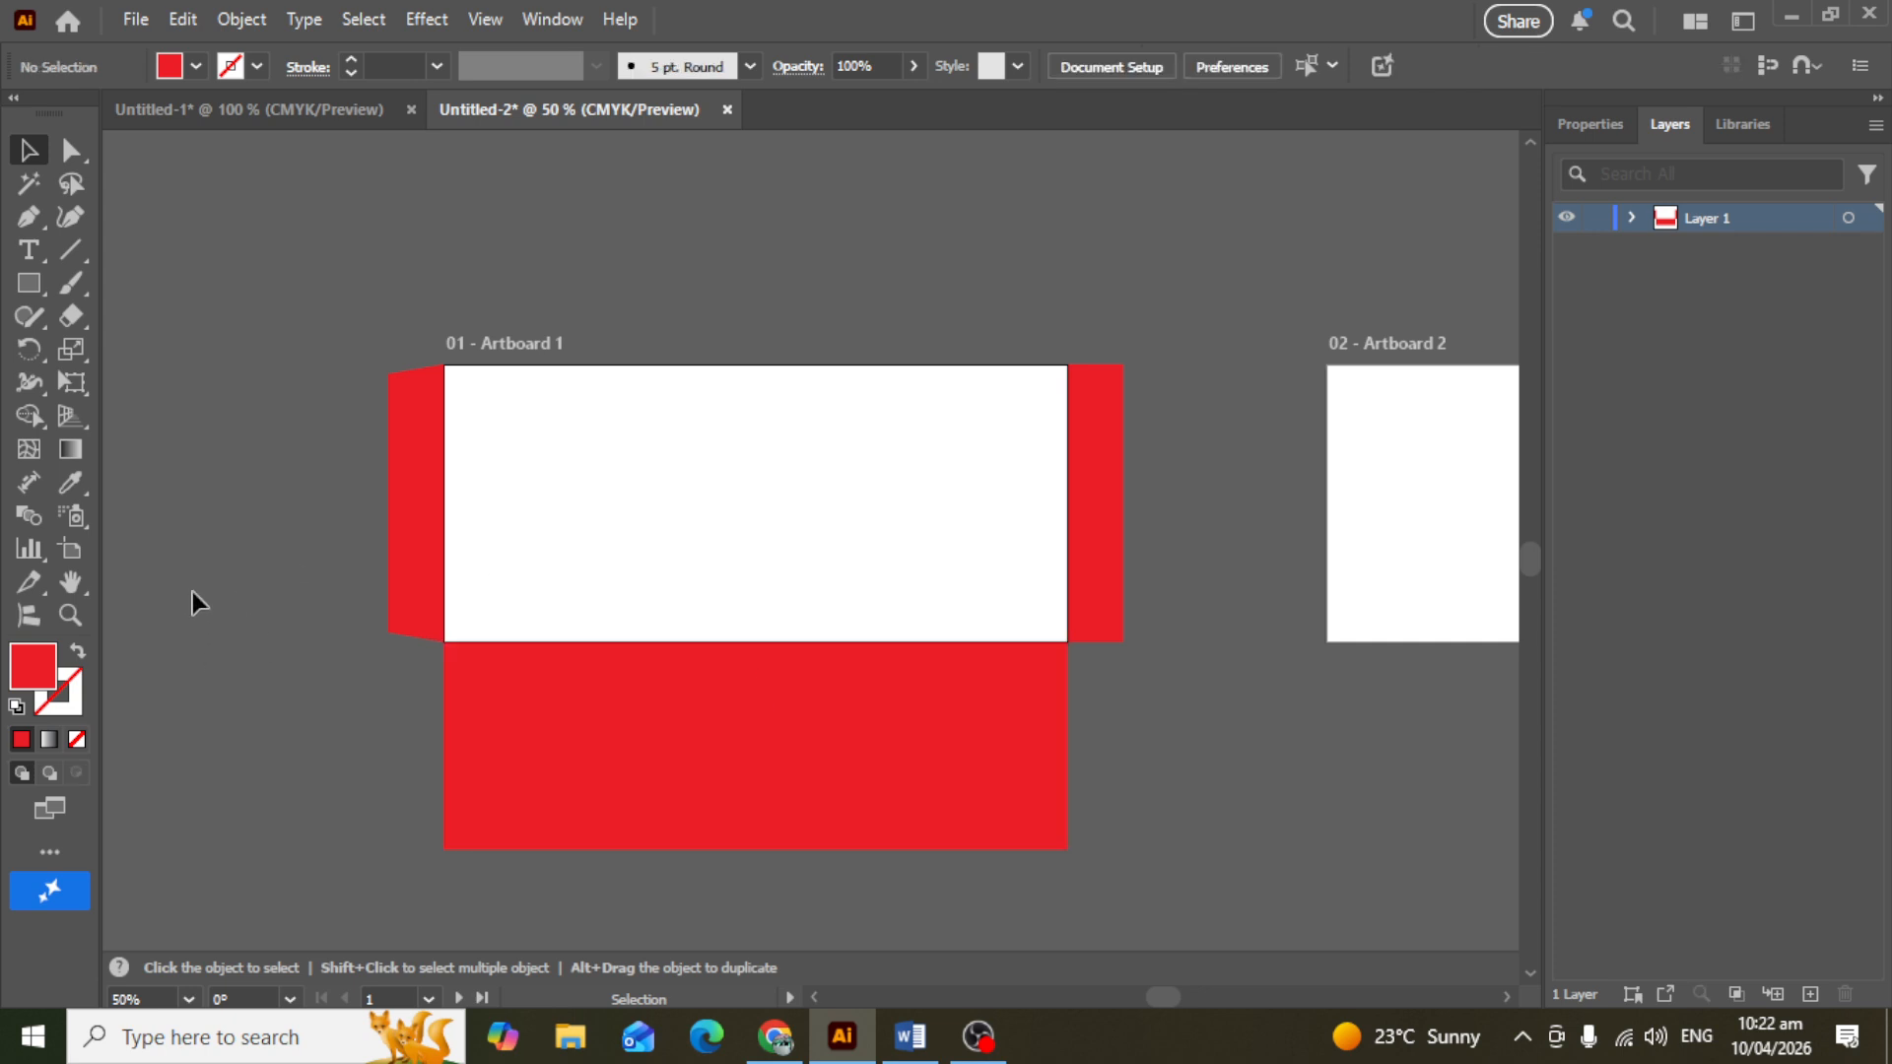
click(473, 819)
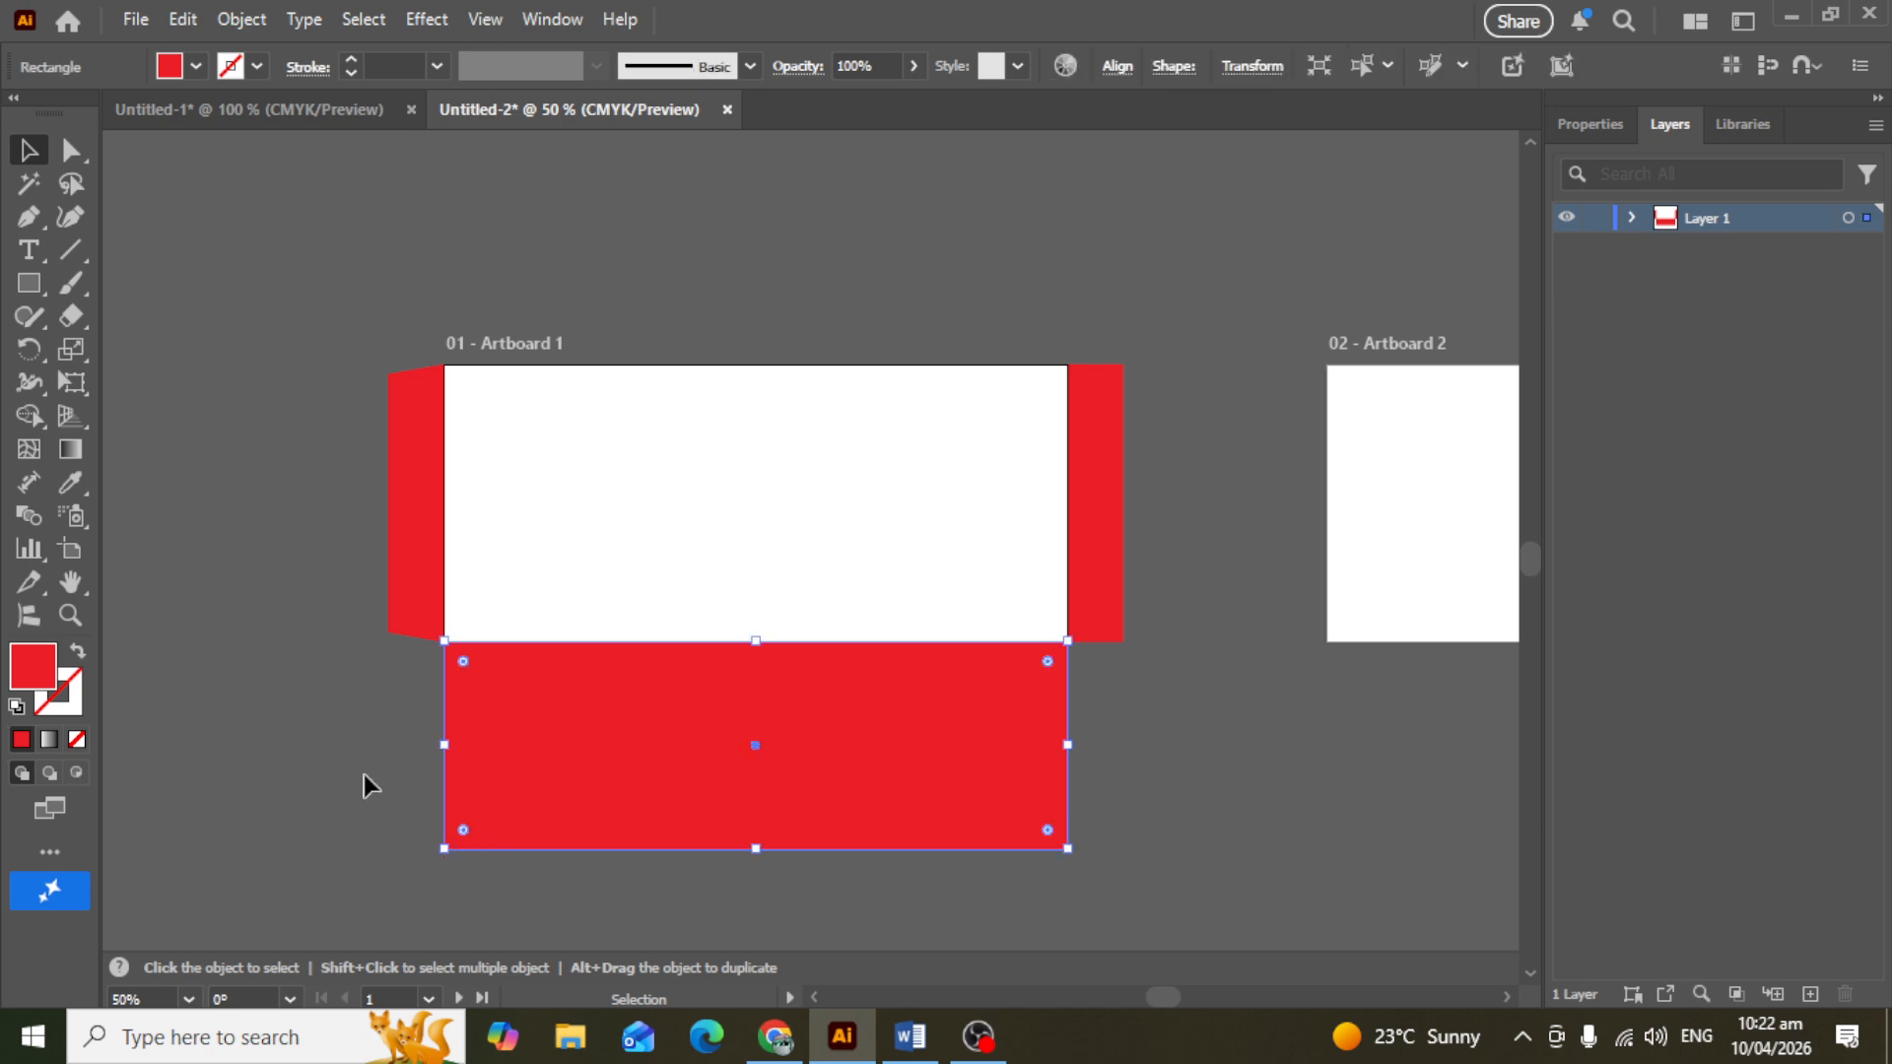
click(216, 589)
click(69, 153)
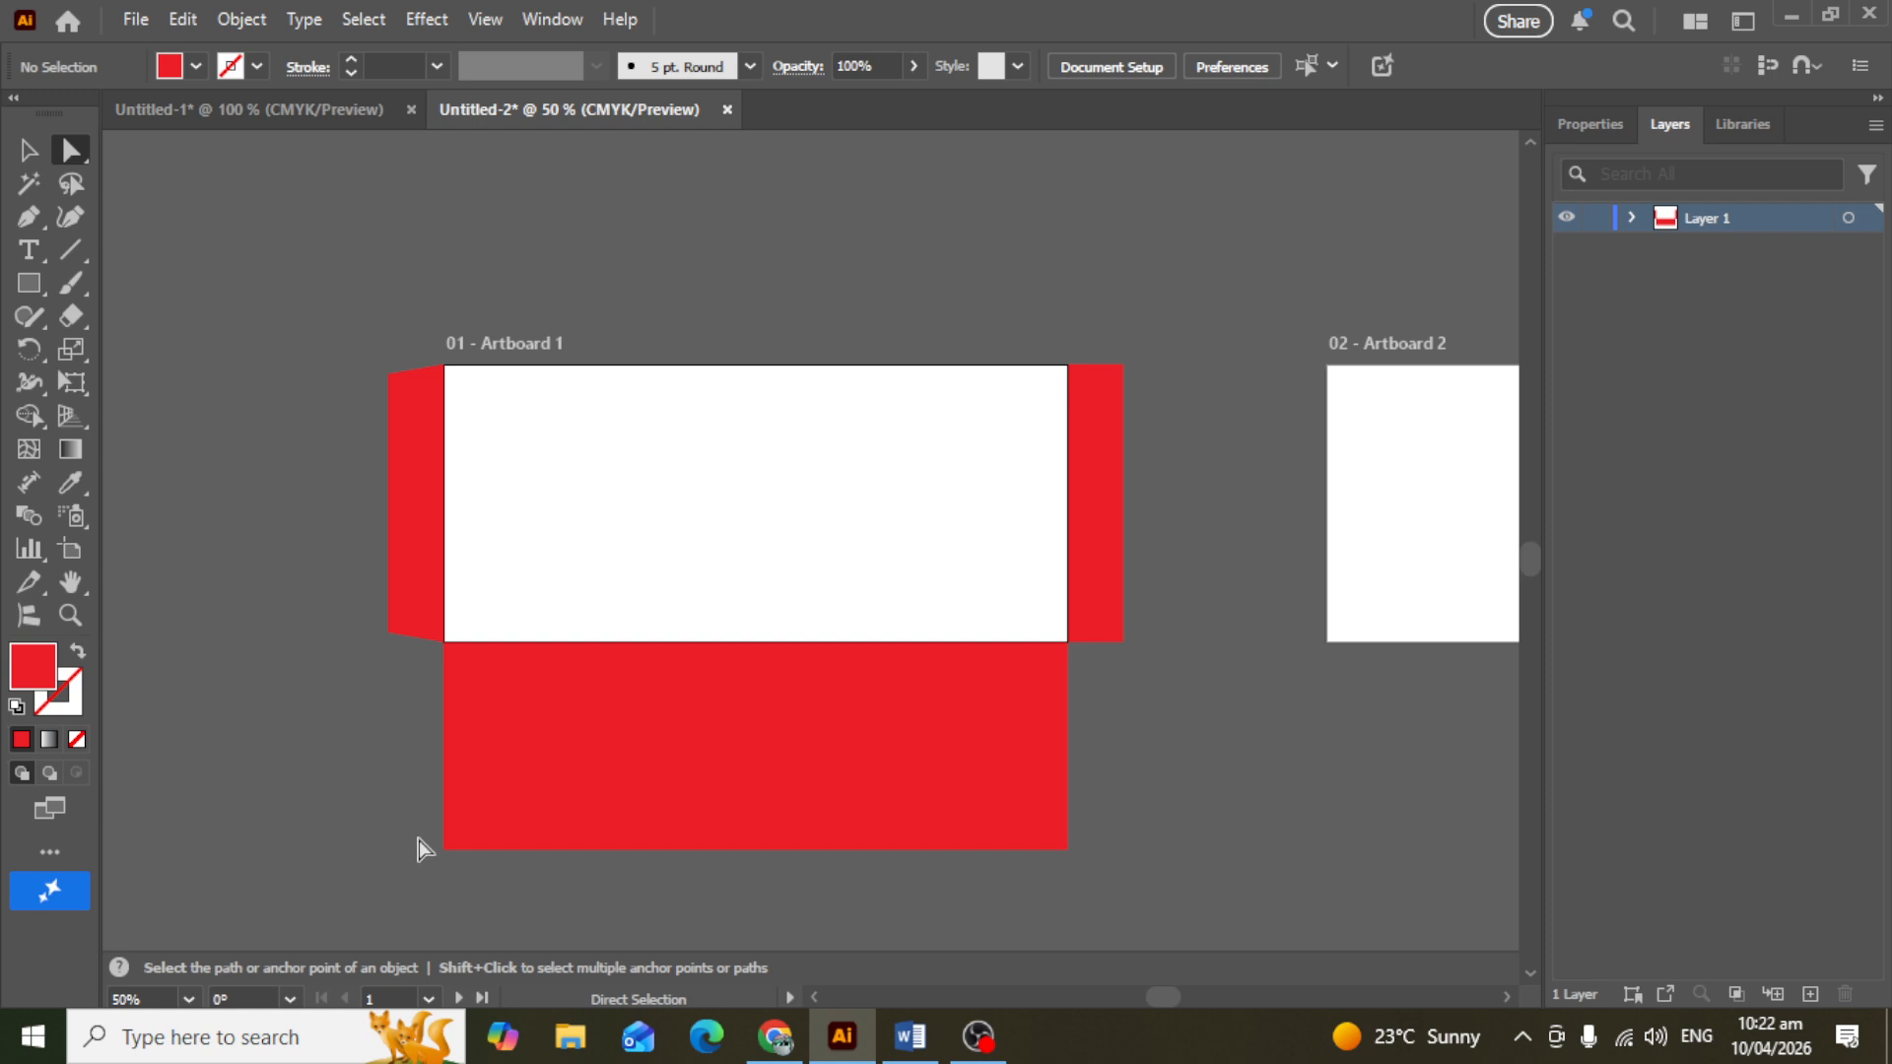
click(443, 848)
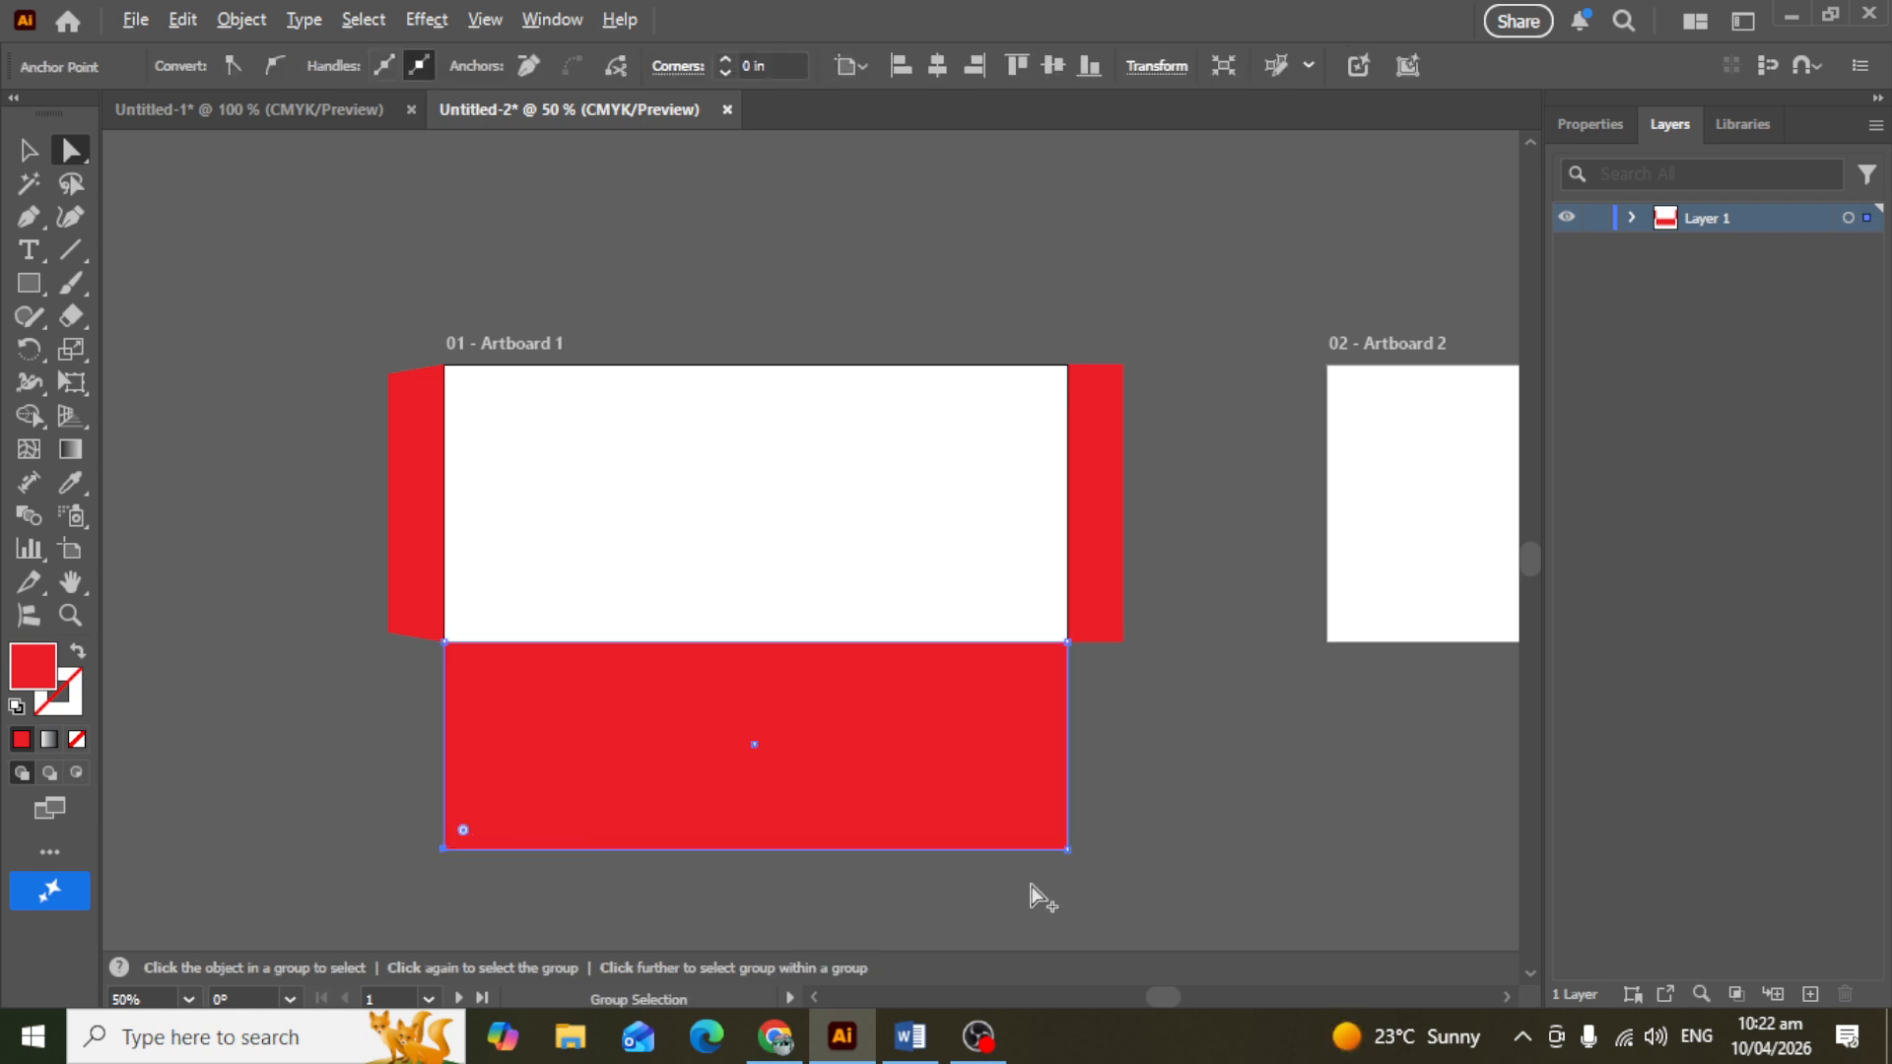
click(1060, 844)
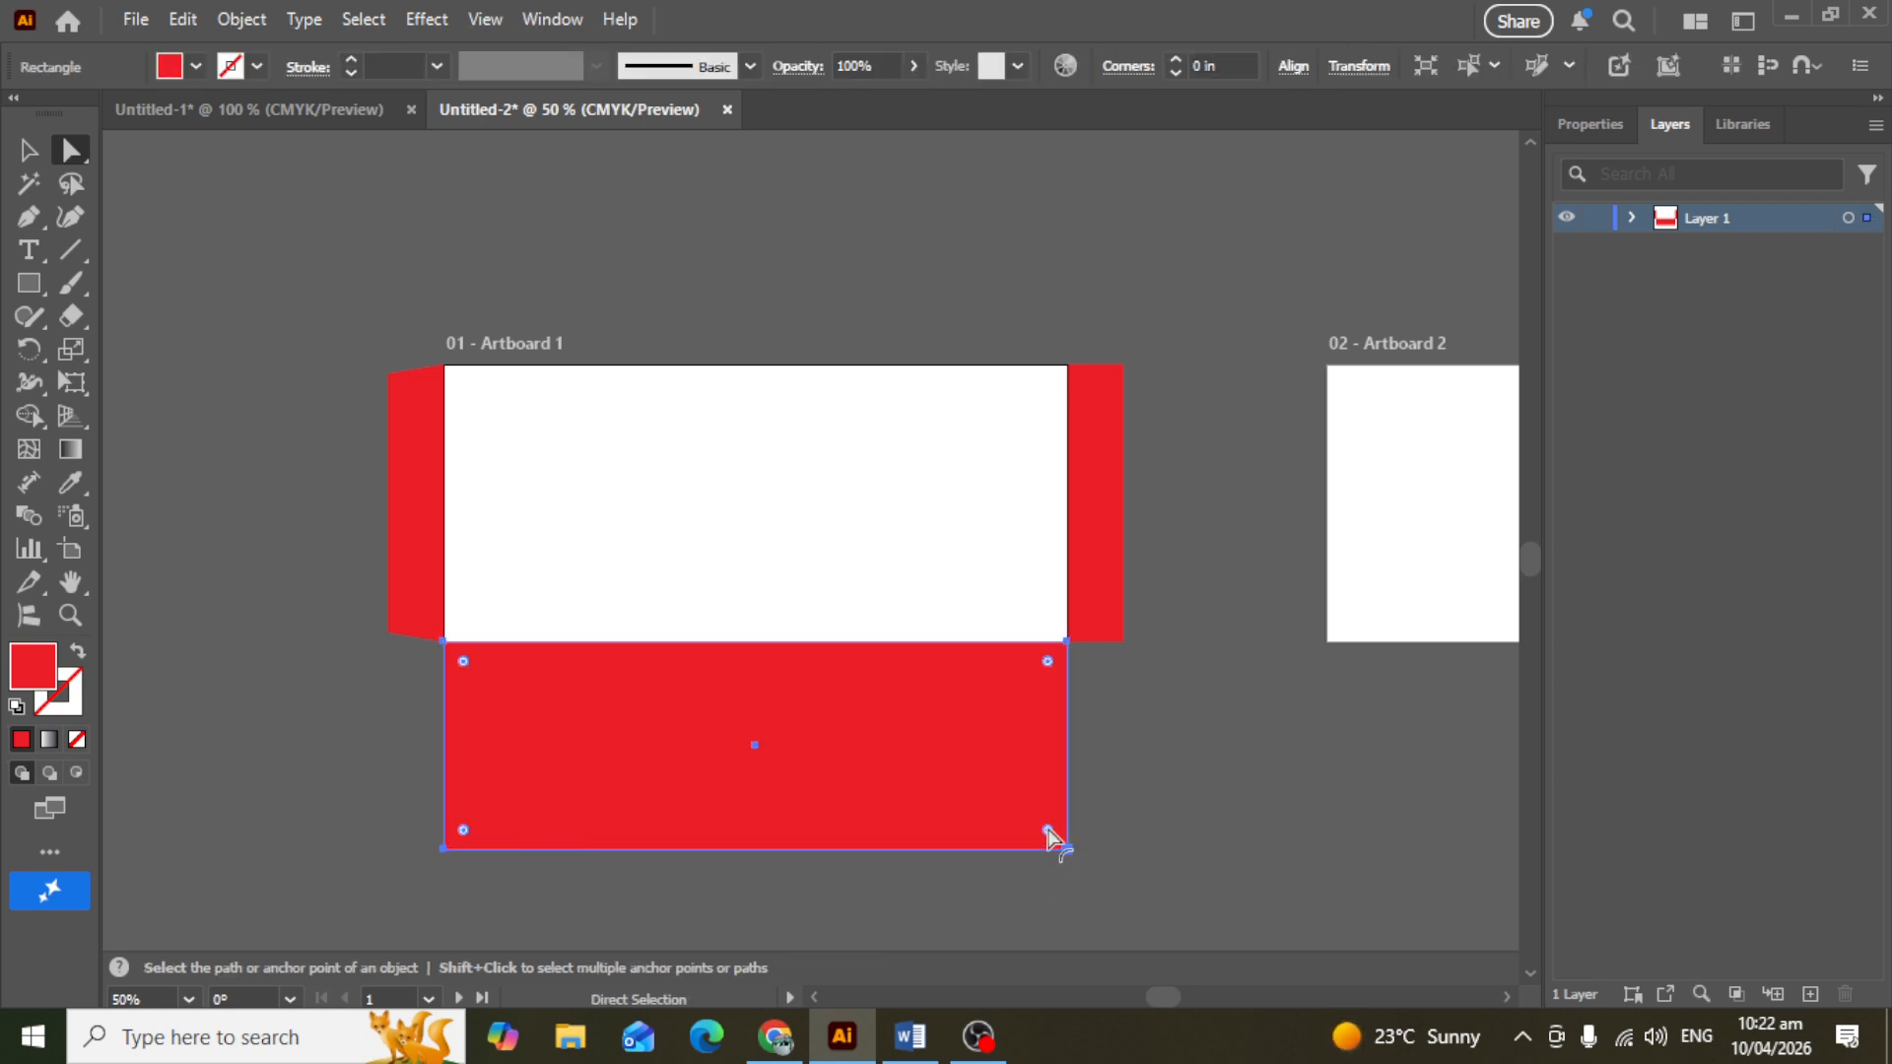
drag(1047, 829, 1041, 821)
key(ctrl+z)
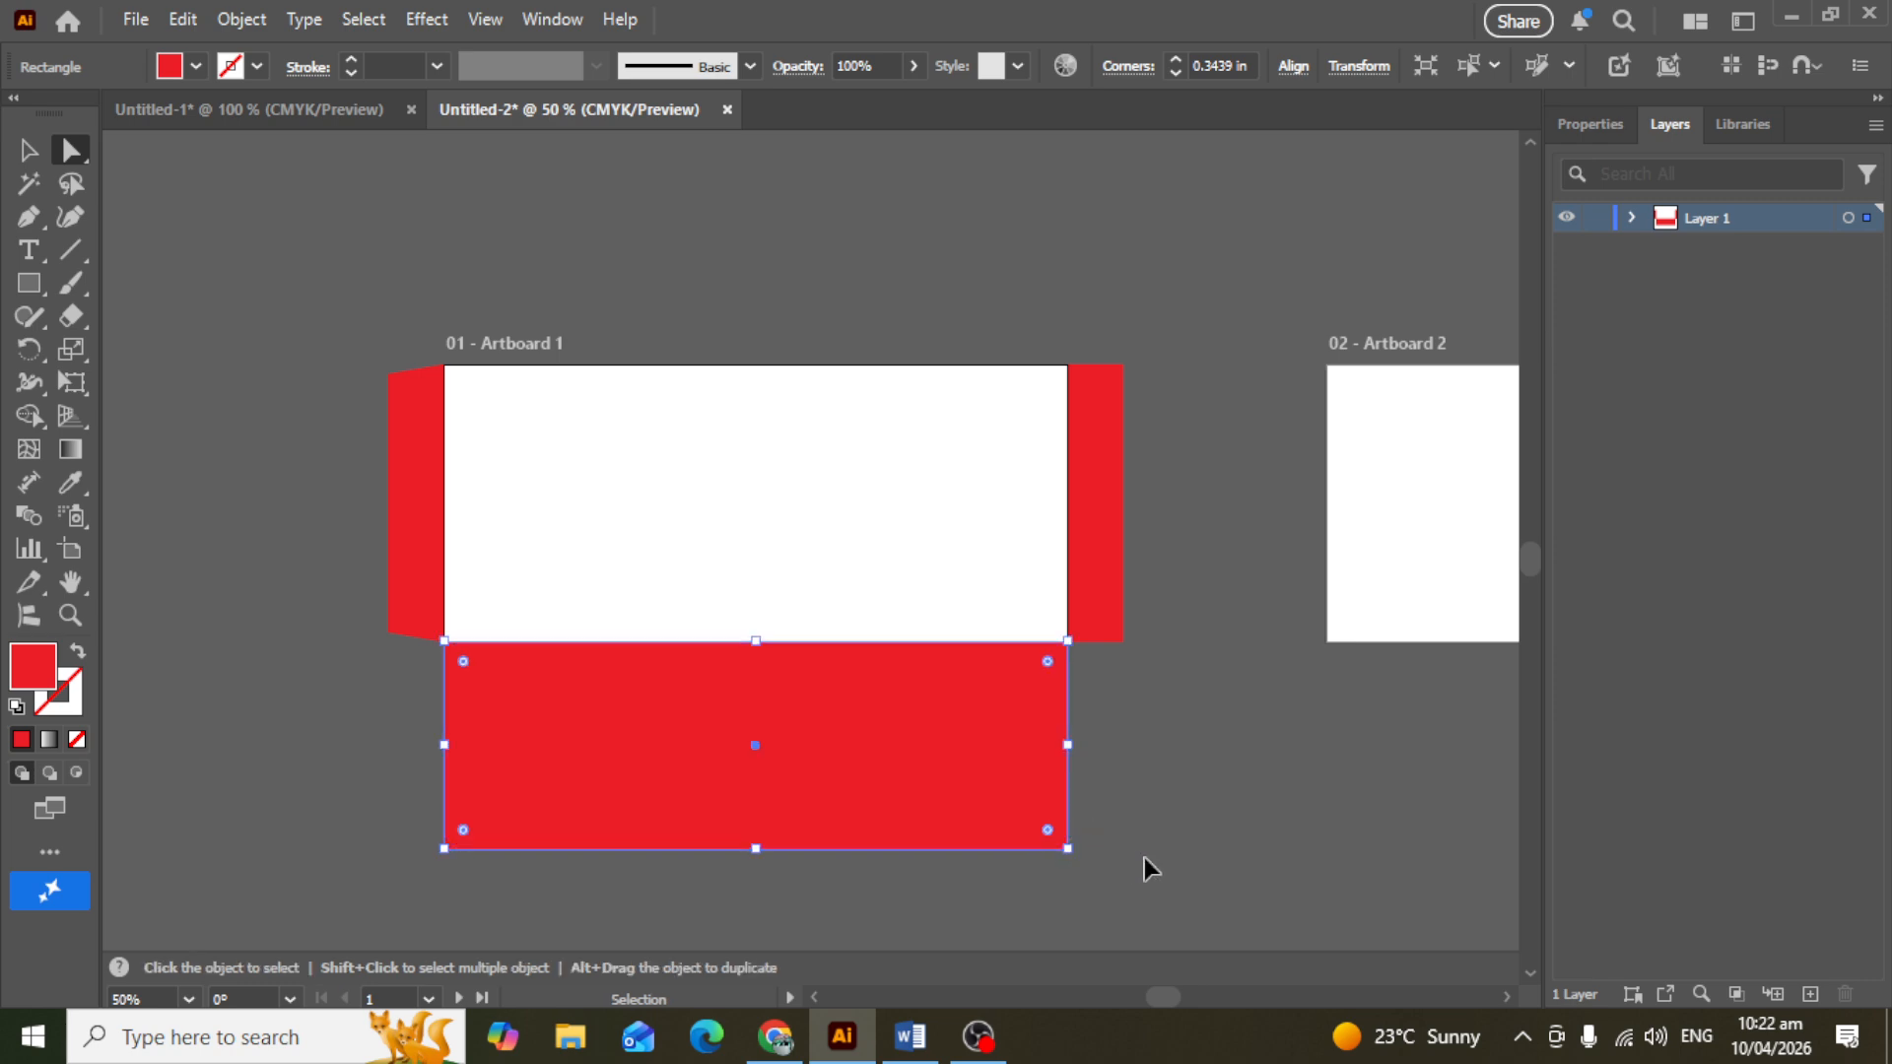
Step: Round only the two lower corners of the bottom flap
click(1149, 860)
key(a)
drag(418, 814, 612, 887)
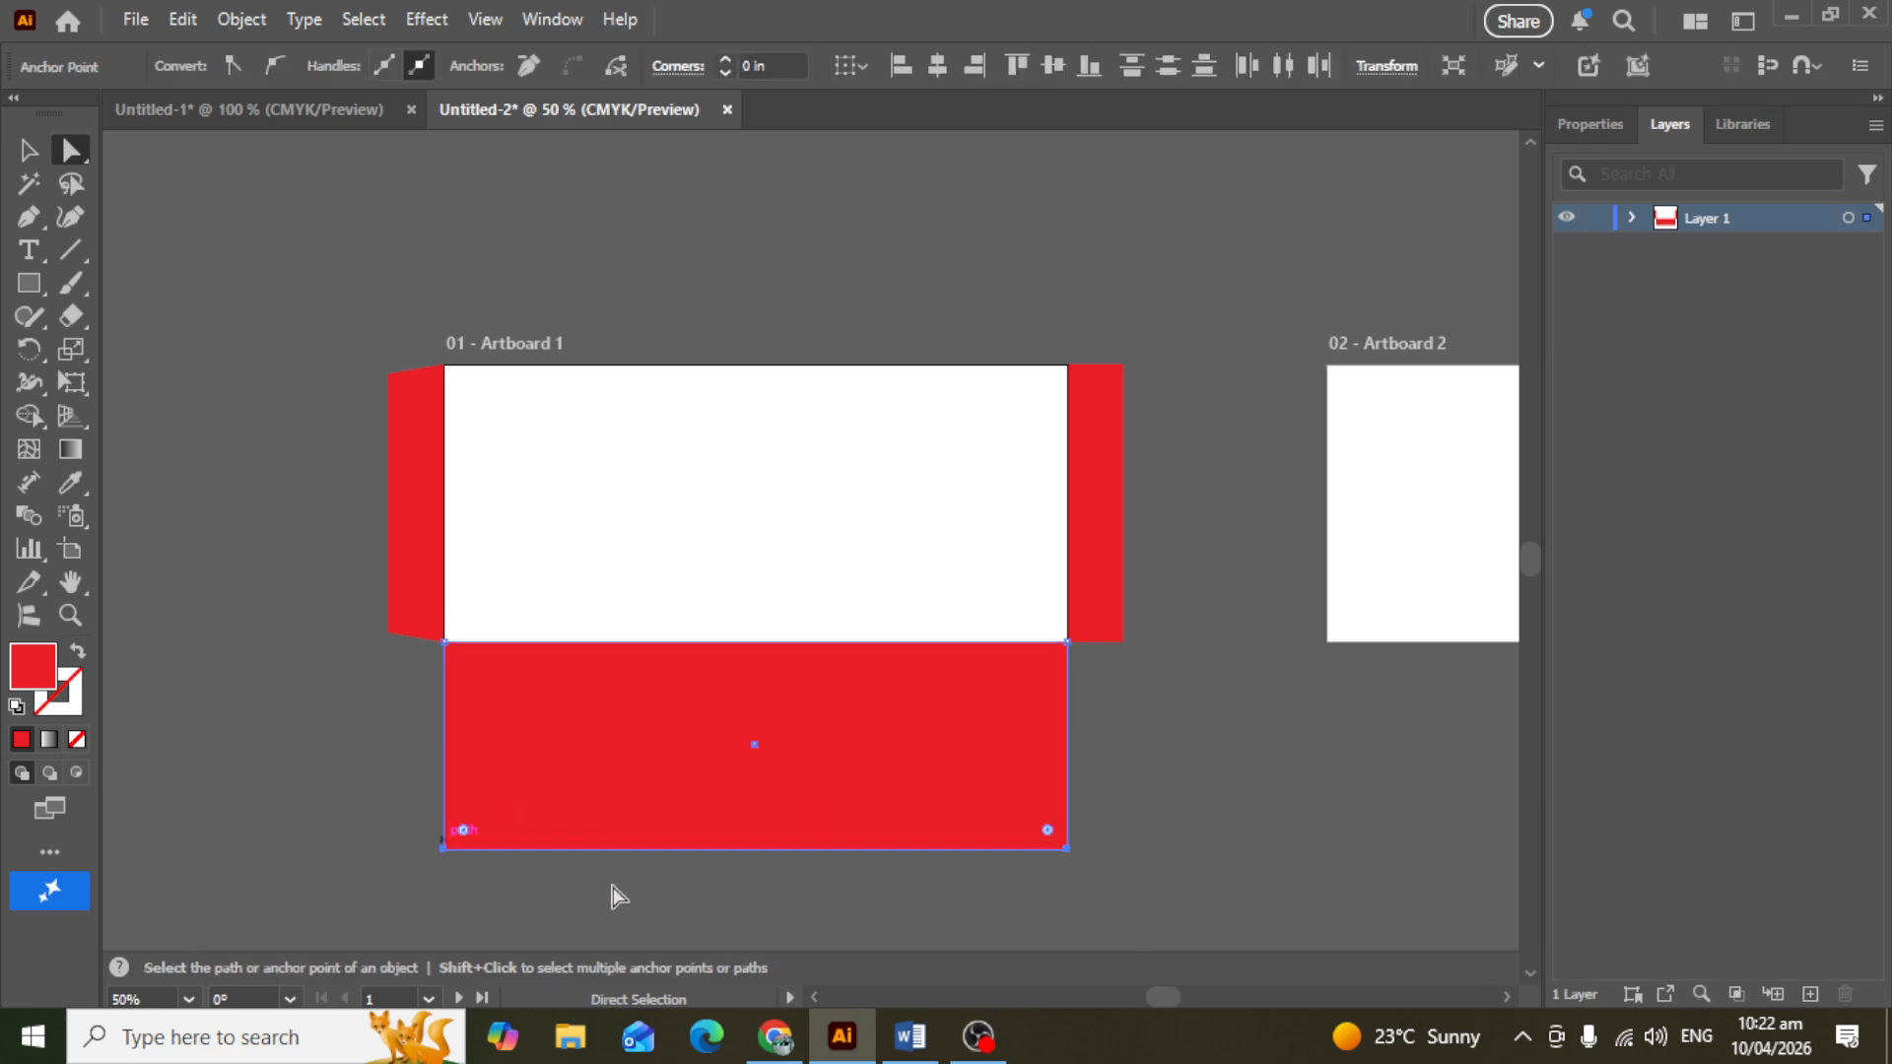
drag(1047, 830, 1041, 826)
click(1200, 891)
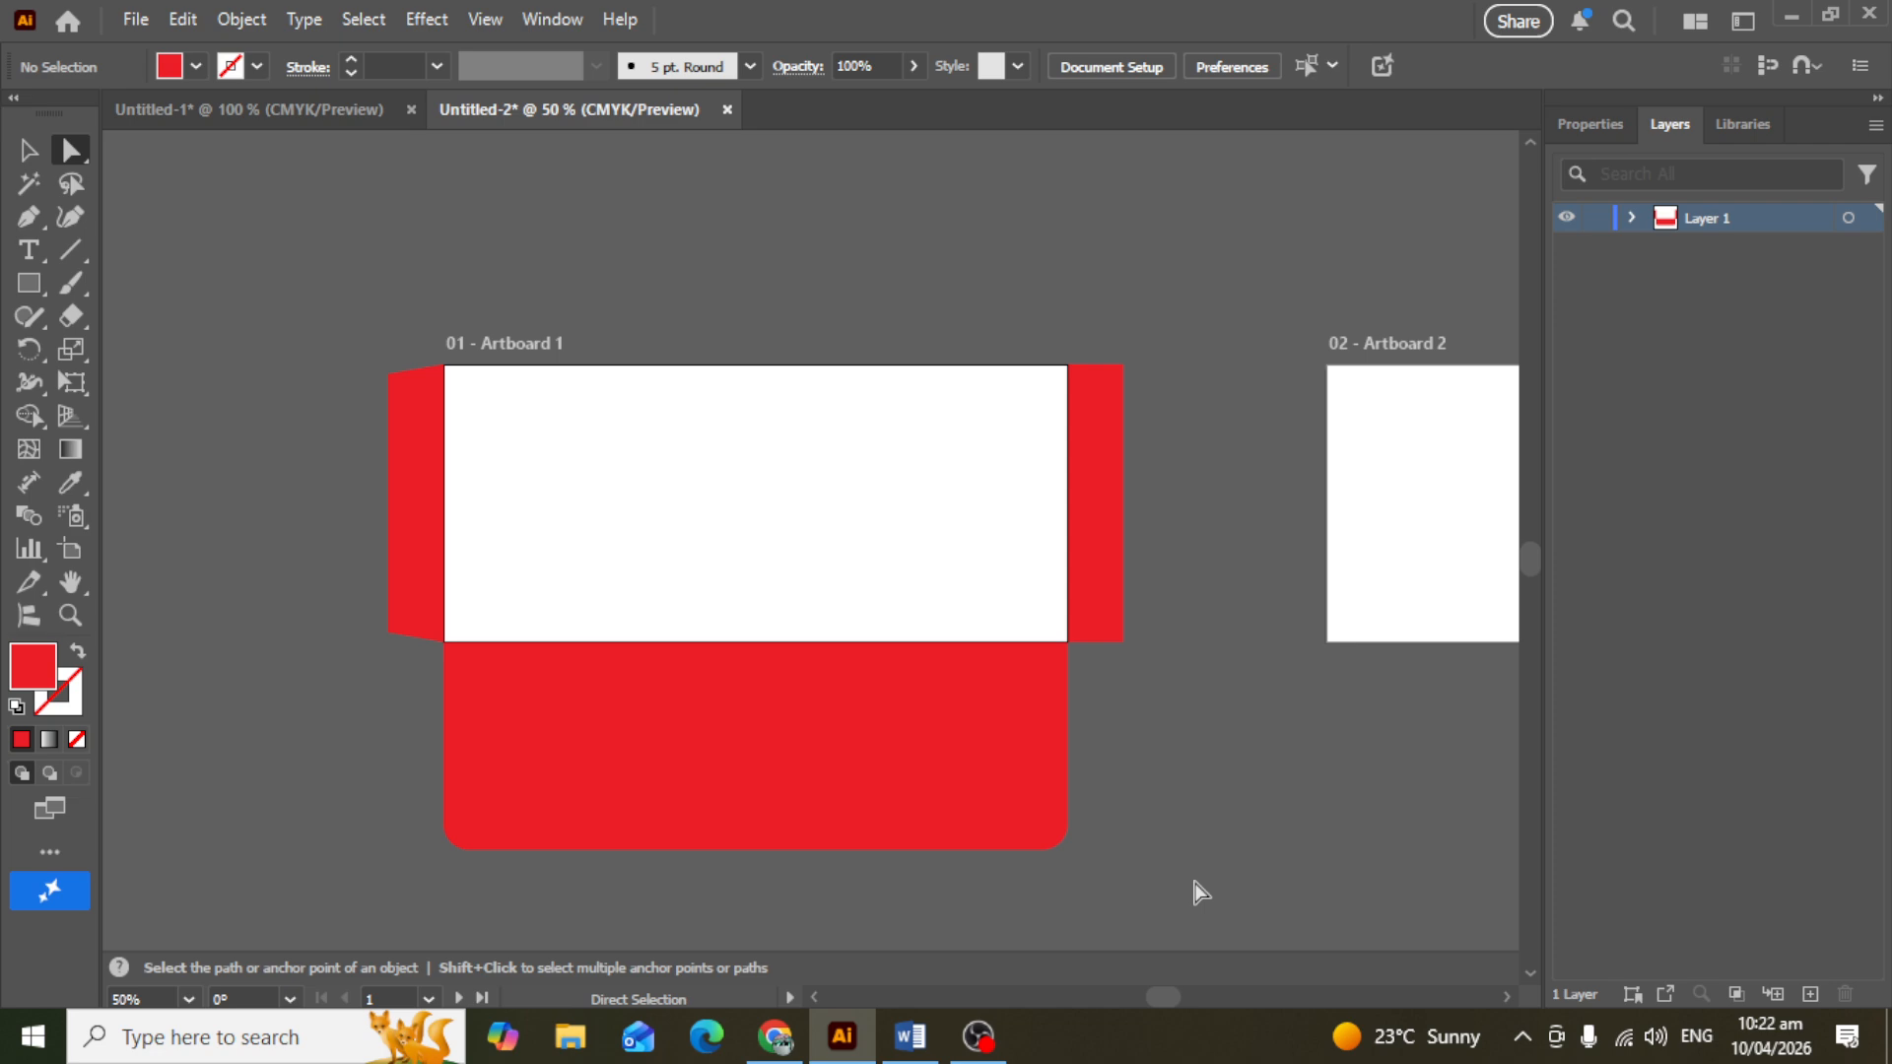
Step: Preview the rounded bottom flap folded onto Artboard 1, and undo both the move and the corner rounding
click(30, 148)
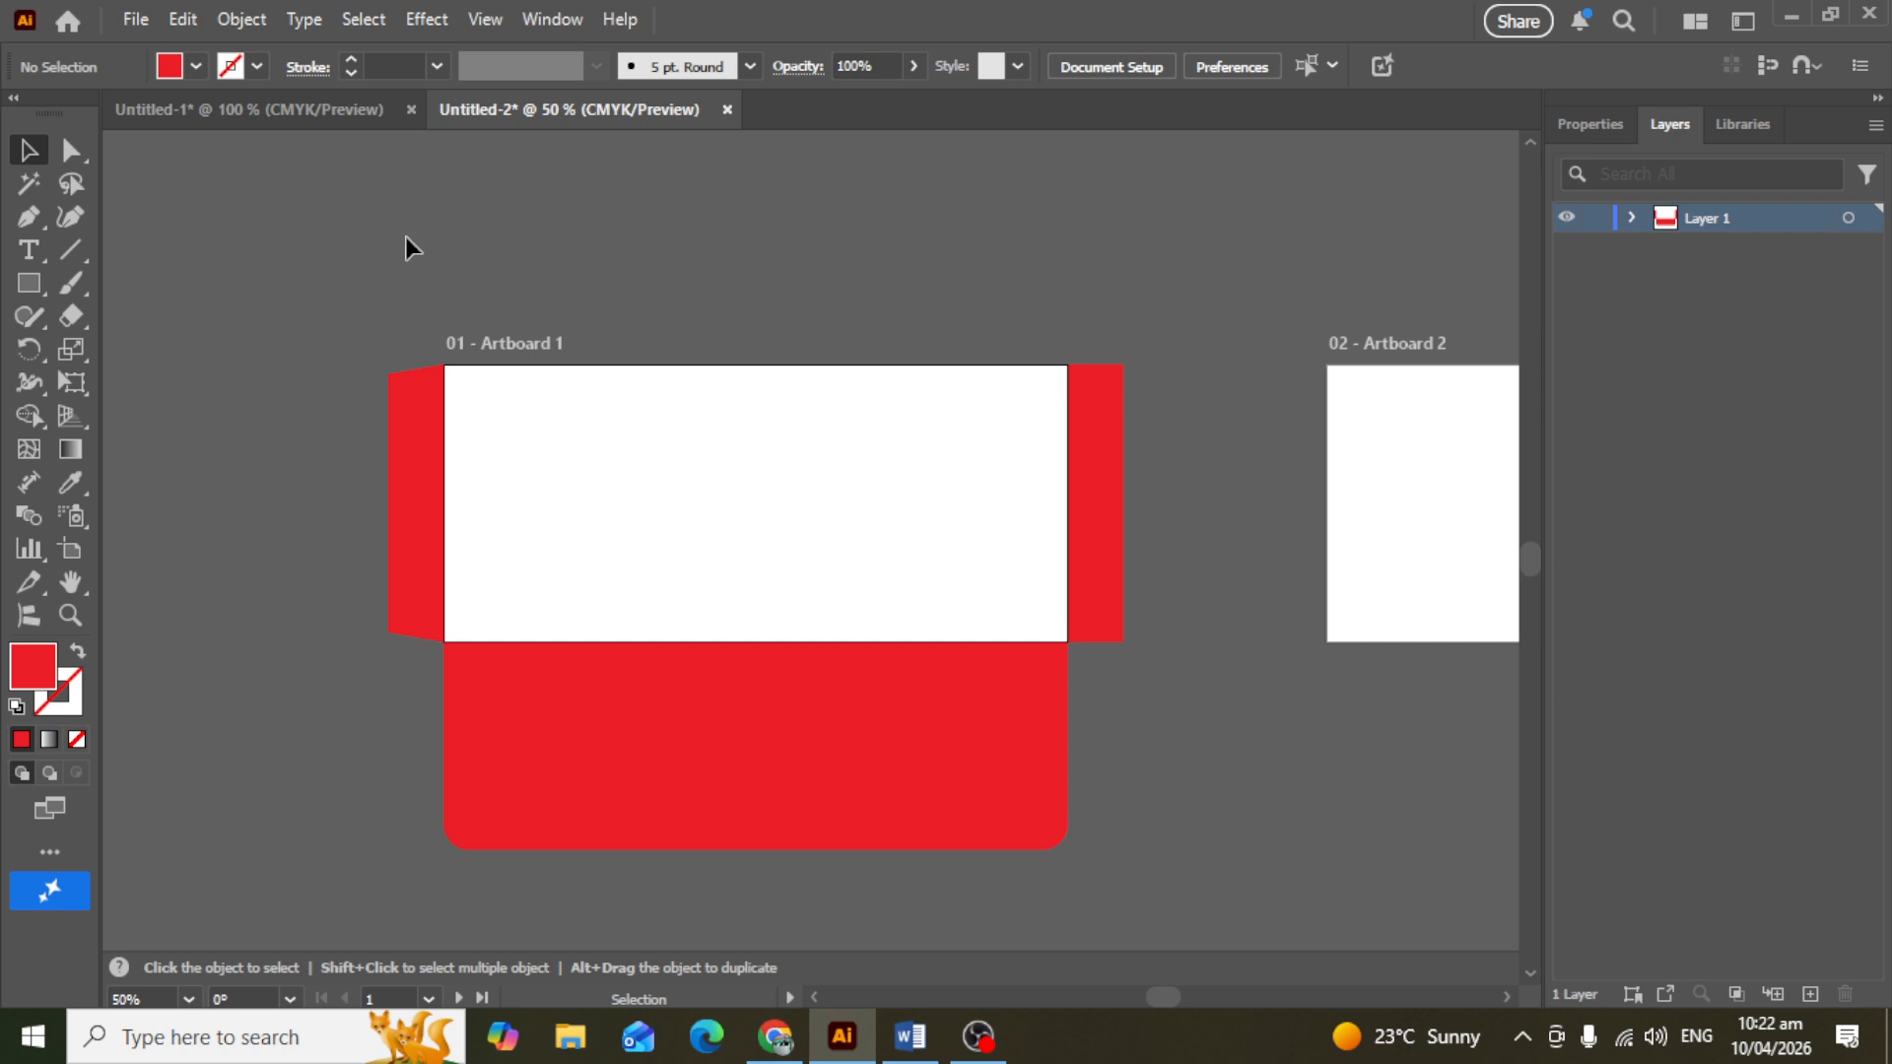
drag(739, 718, 736, 530)
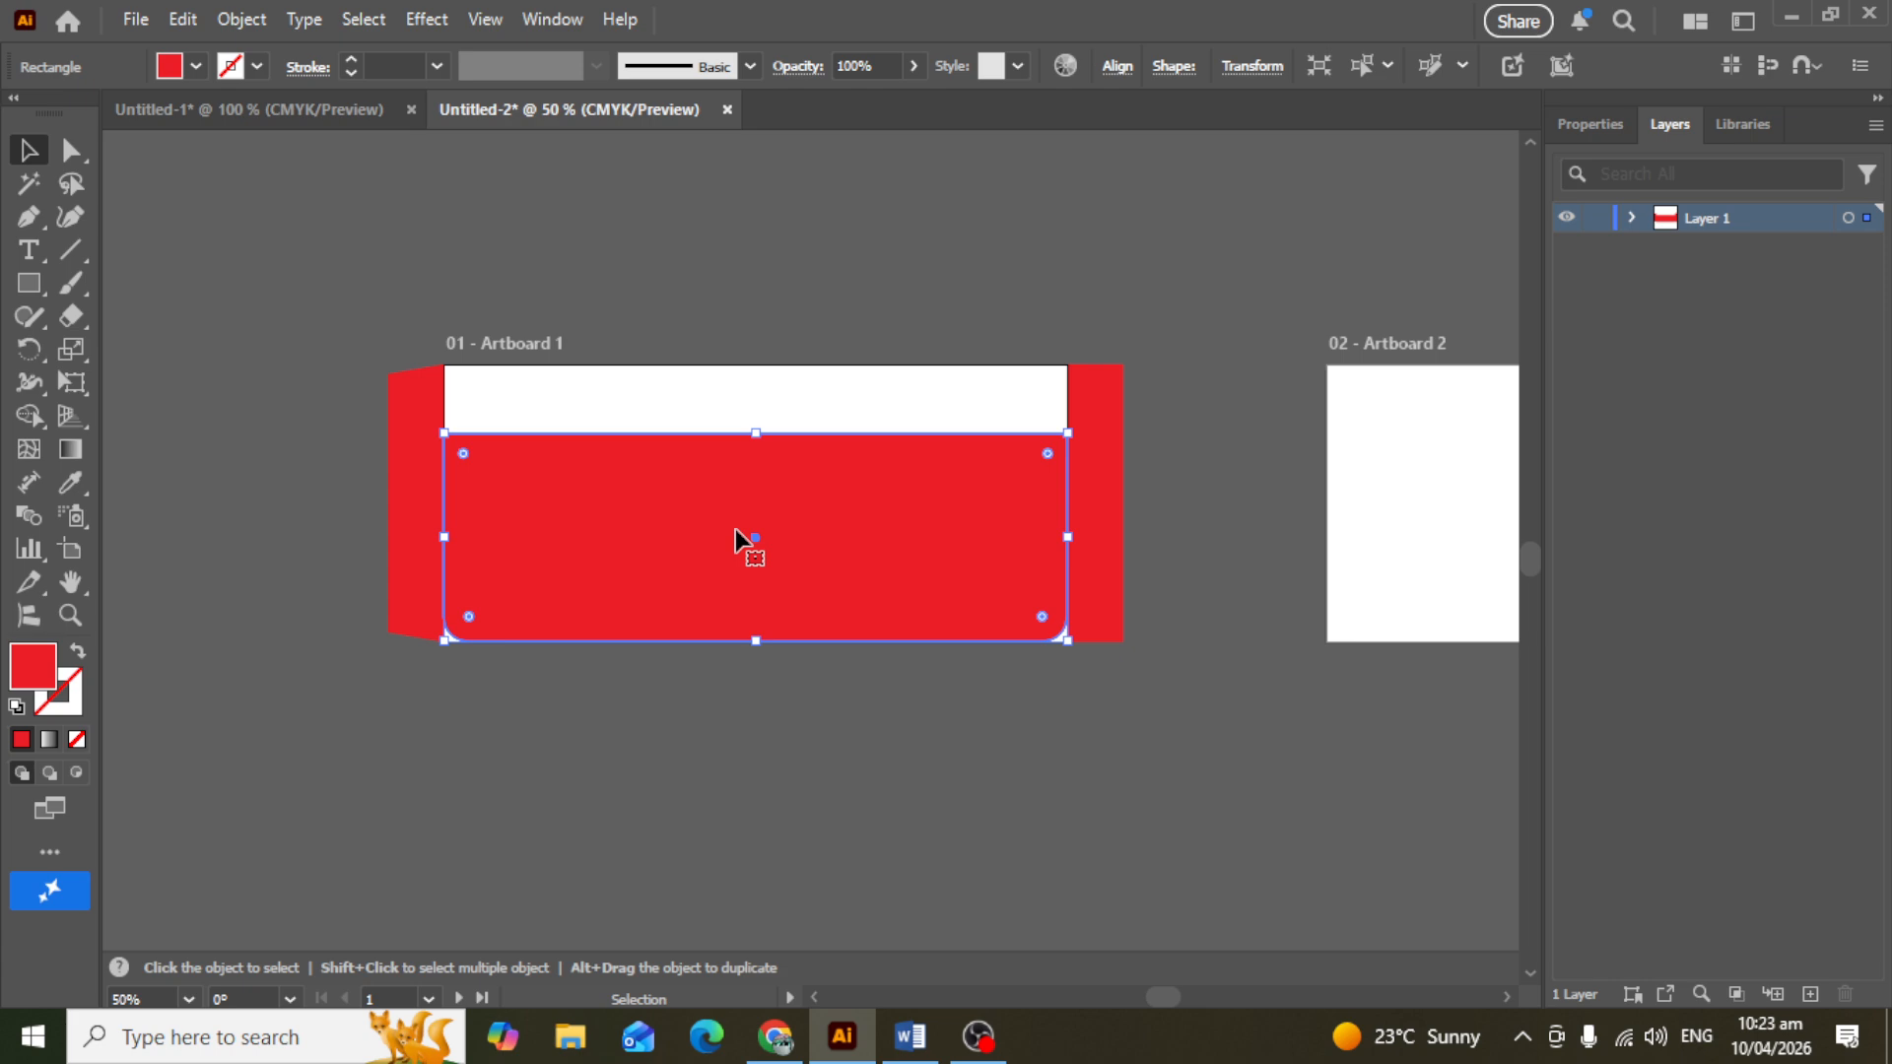
key(ctrl+z)
key(ctrl+z)
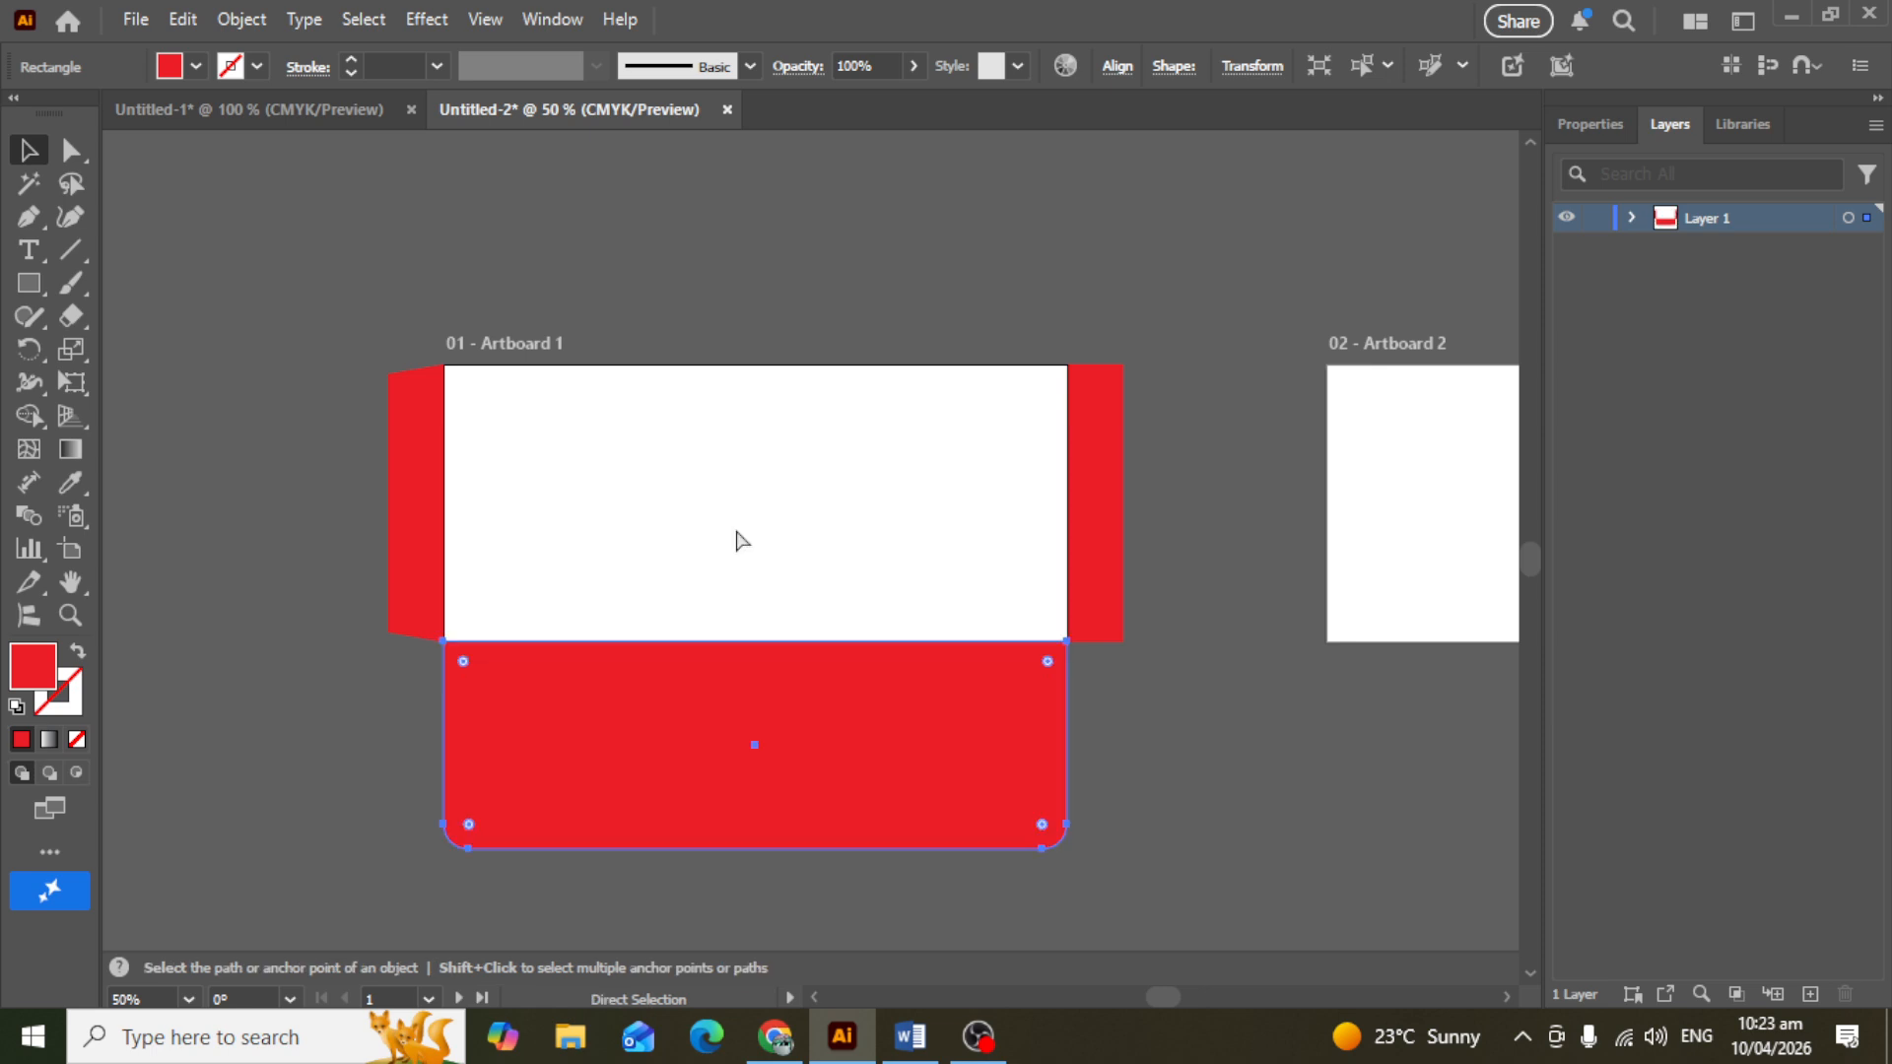
click(1191, 802)
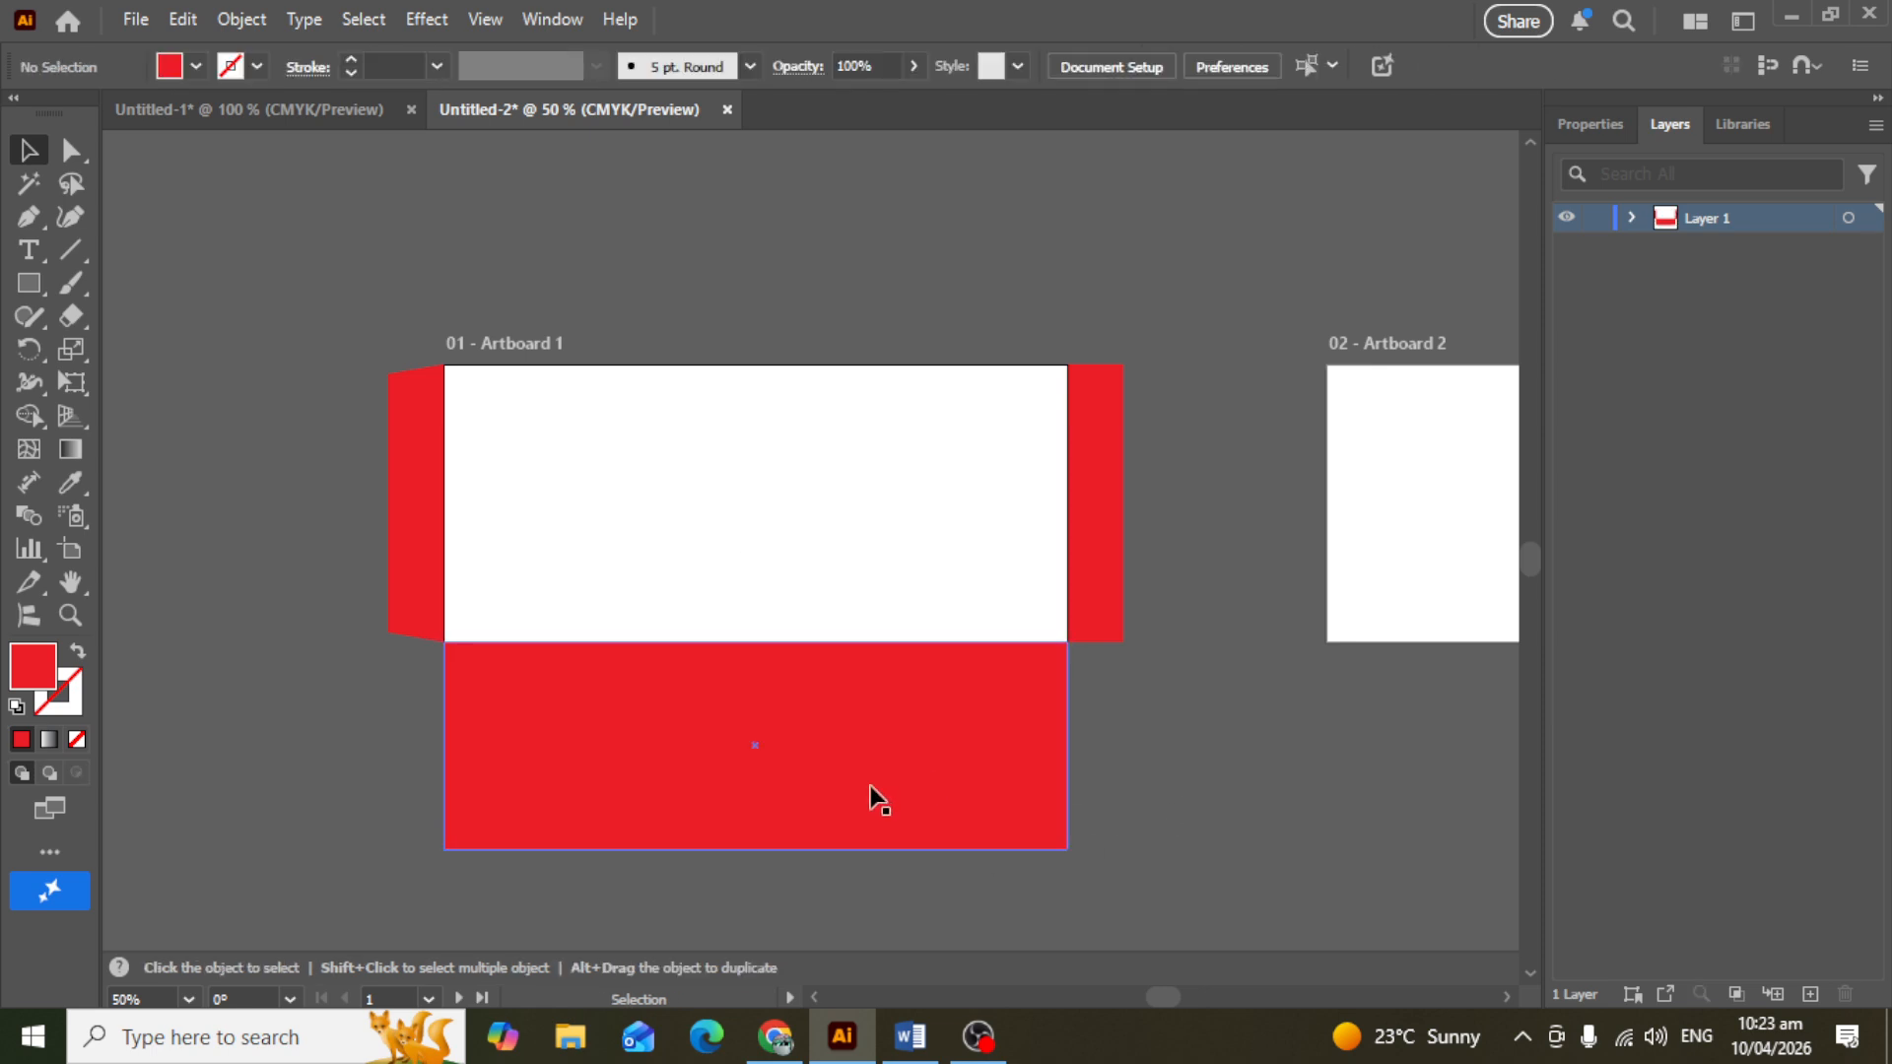
Step: Duplicate the bottom flap and place the copy flush above Artboard 1 as the top flap
drag(786, 785, 786, 299)
key(space)
drag(966, 397, 915, 493)
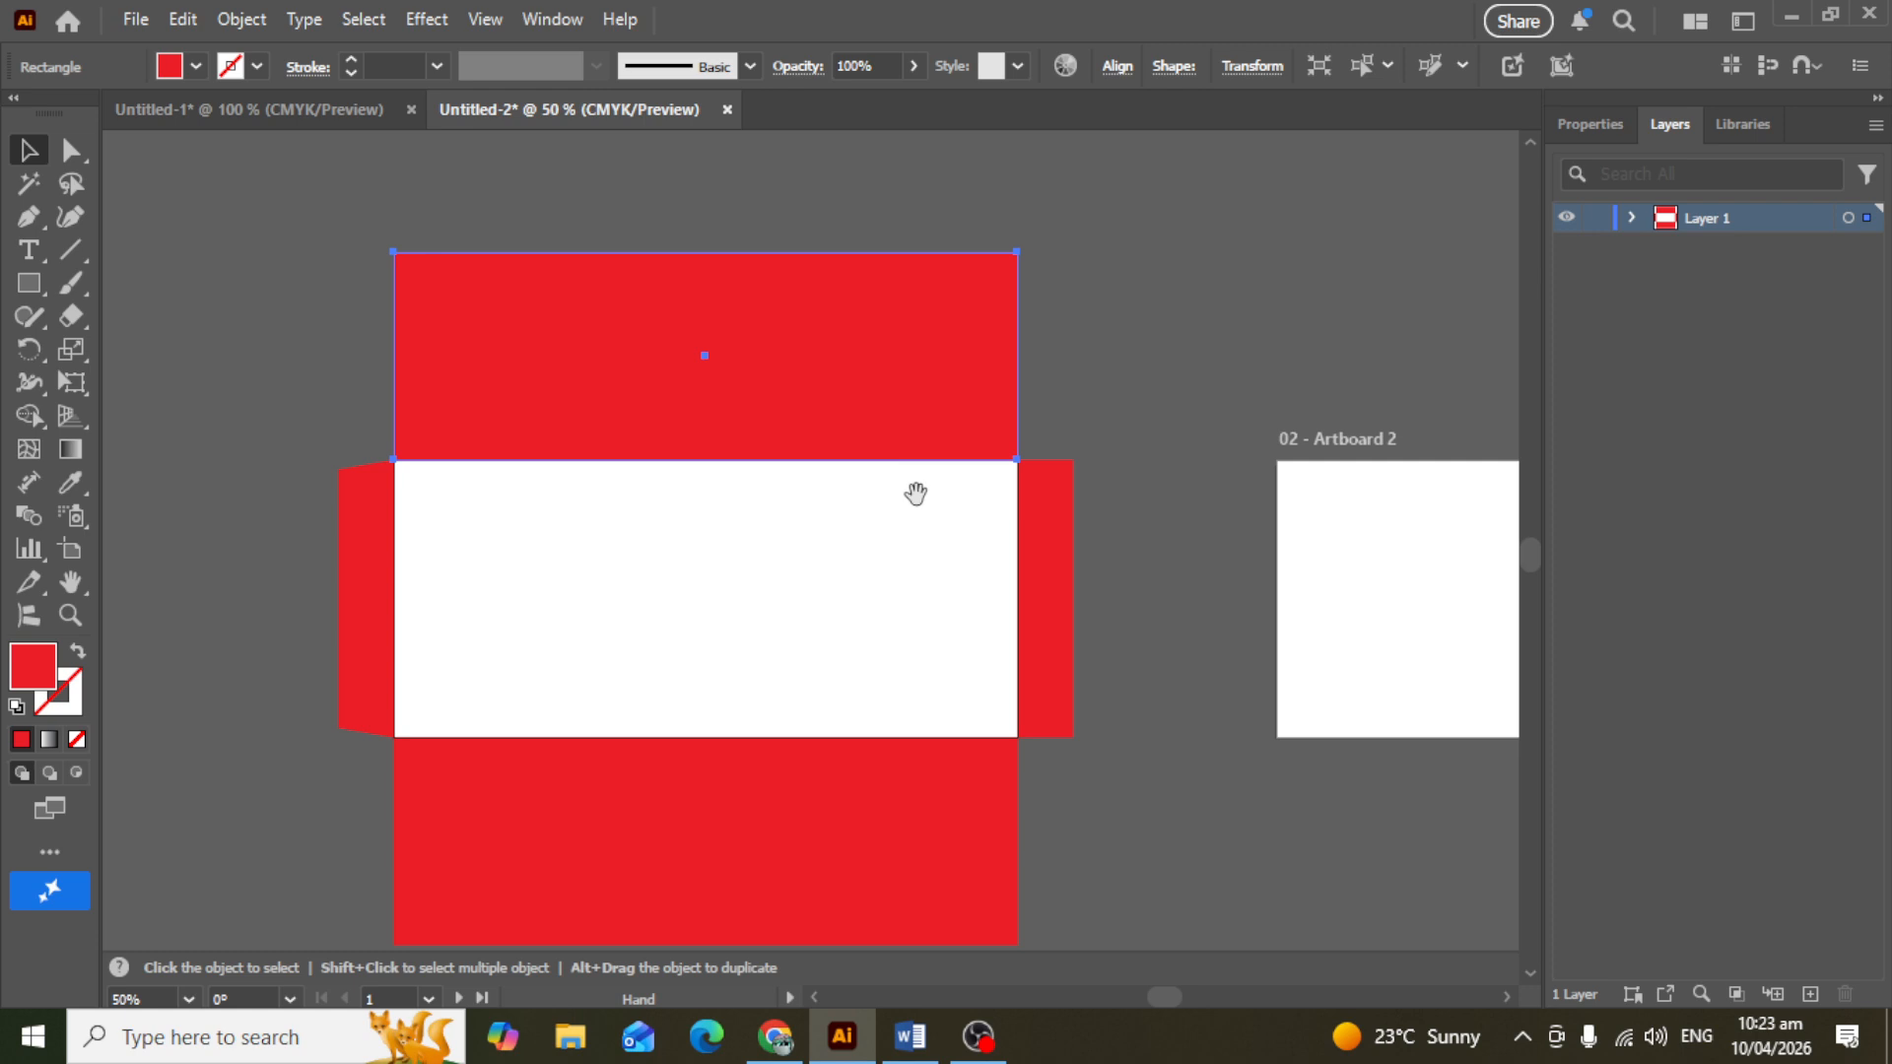
drag(707, 250, 710, 259)
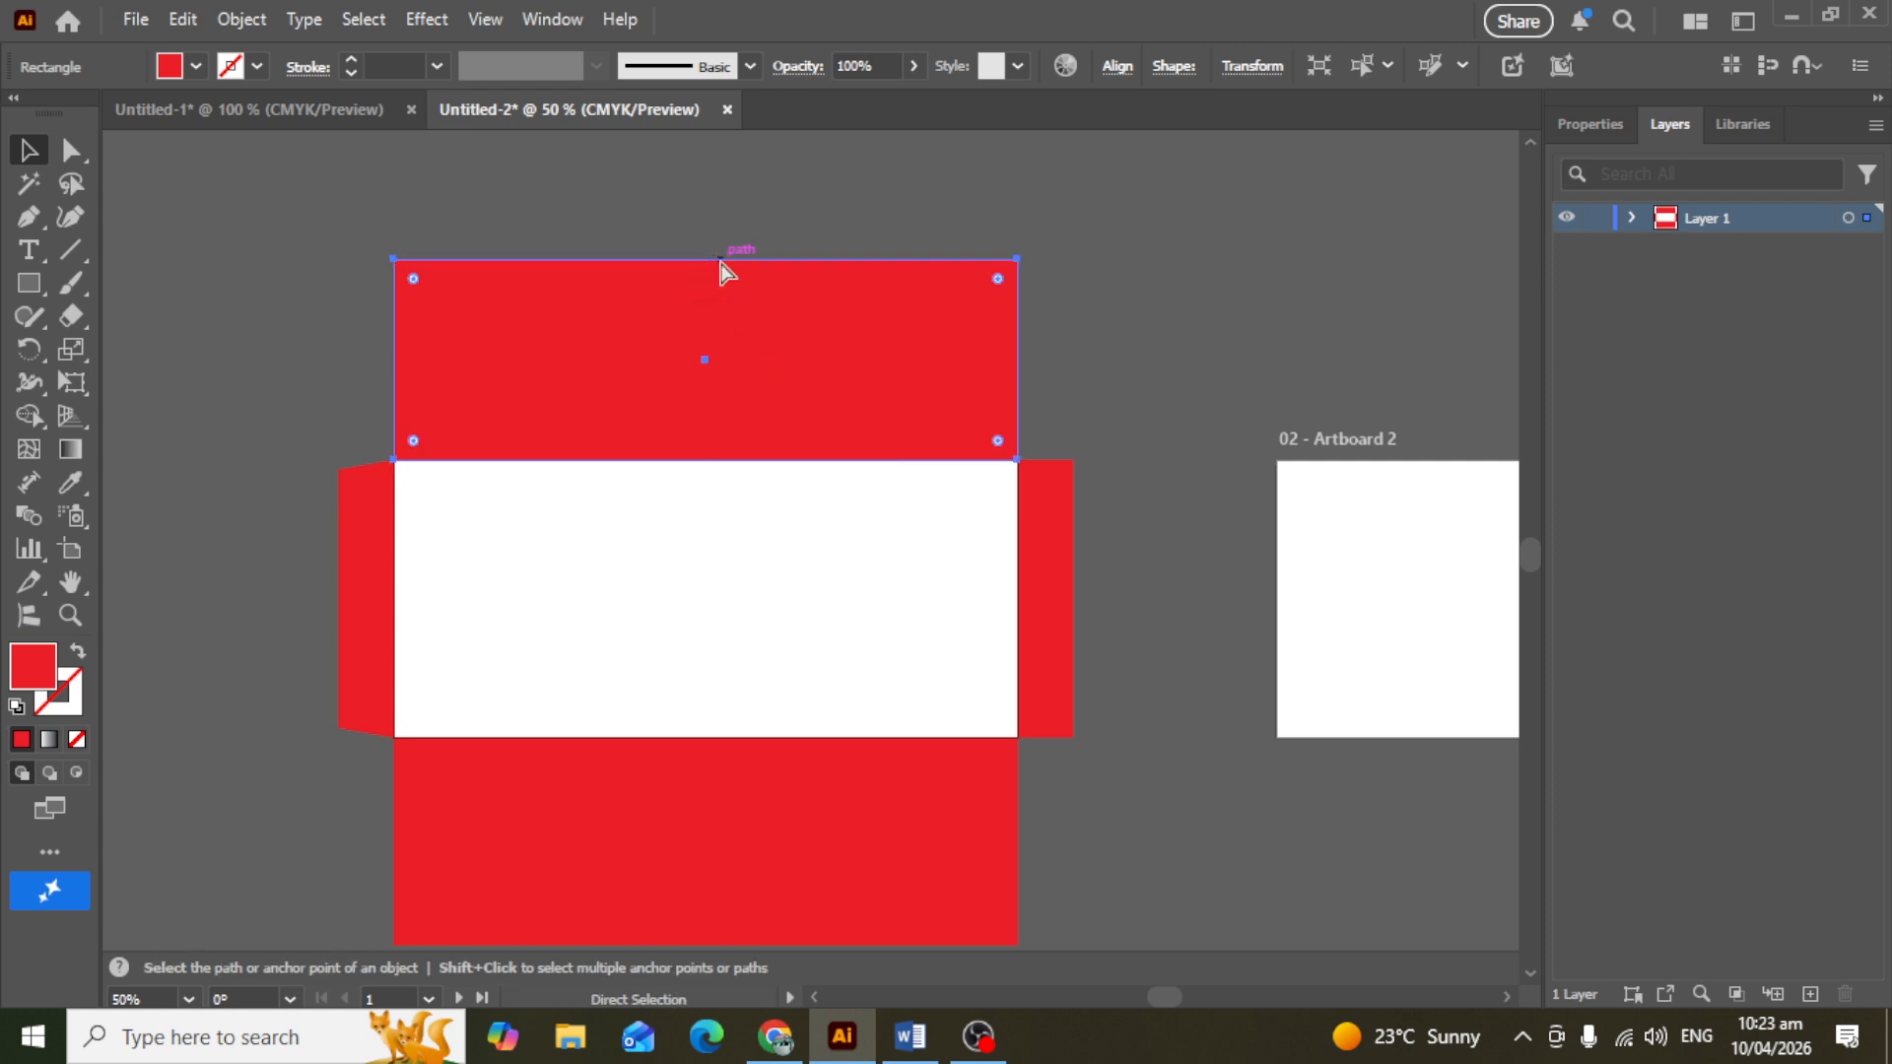
key(ctrl+z)
Step: Fill the top flap rectangle with green
click(198, 67)
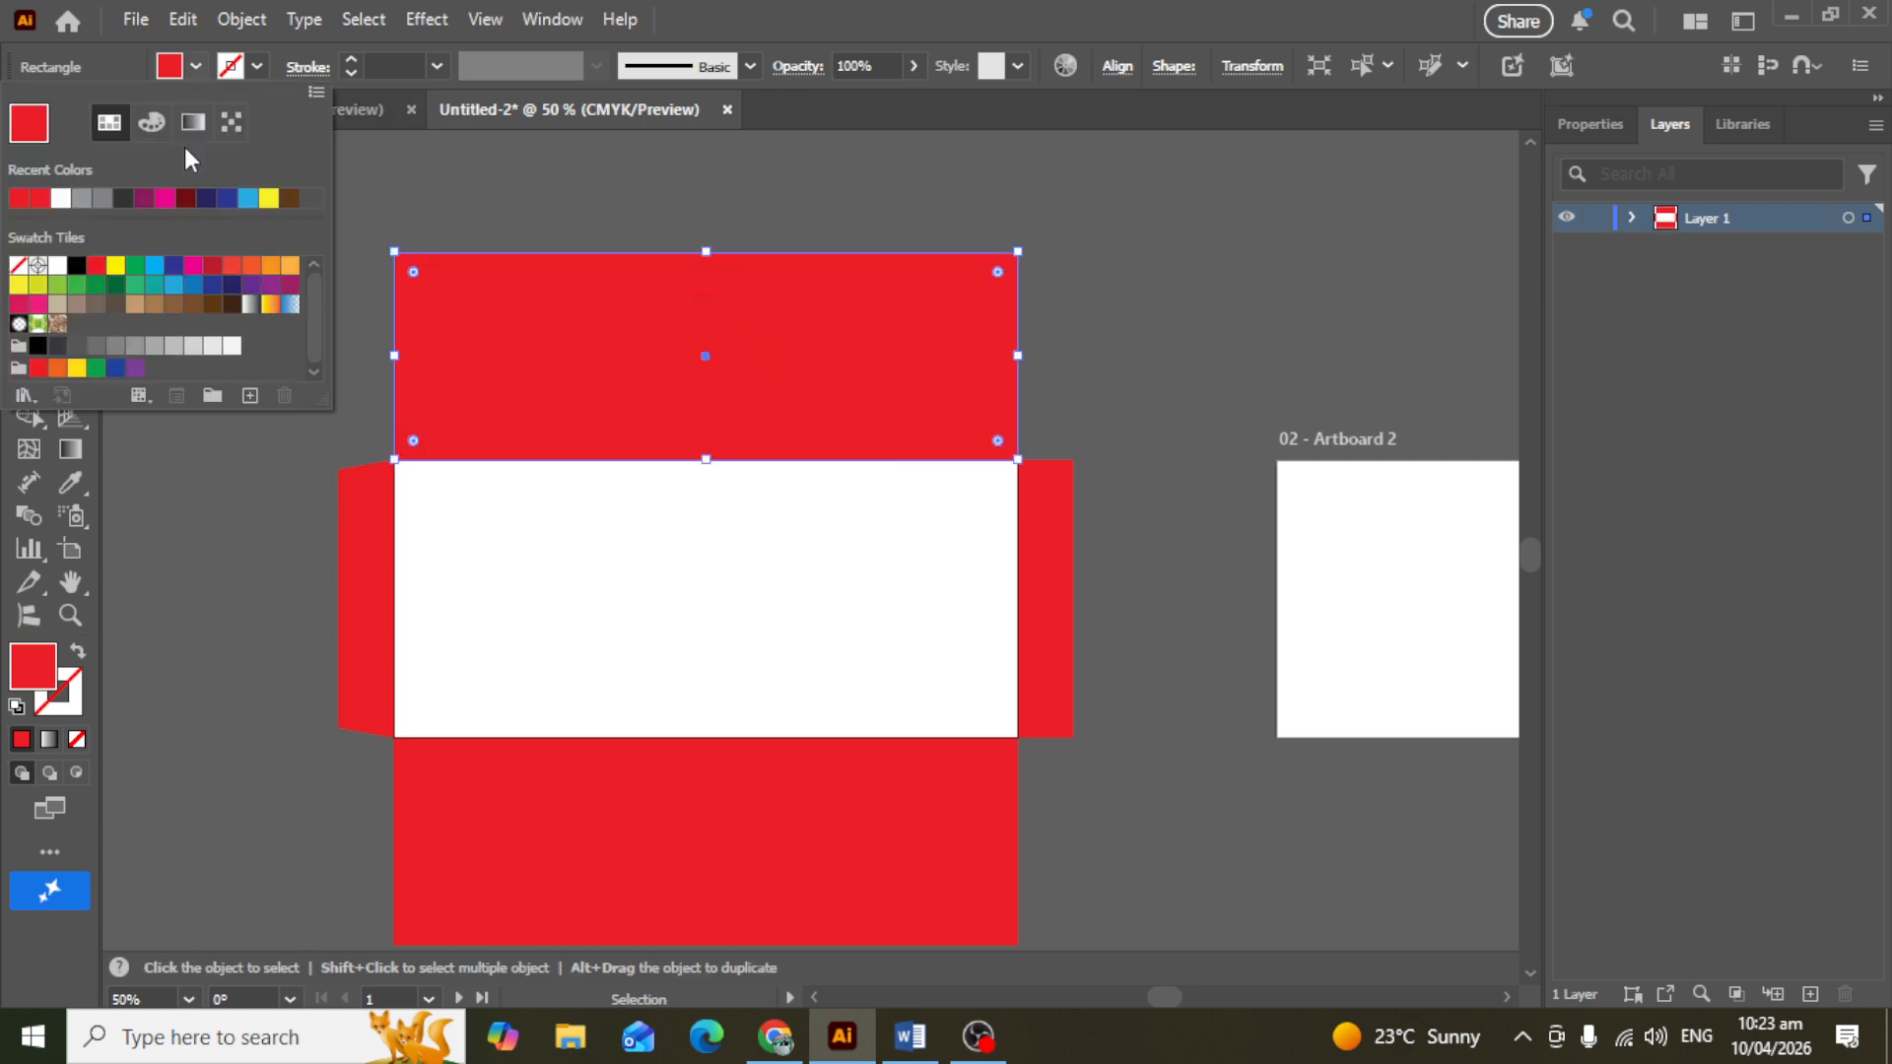
click(130, 279)
click(611, 161)
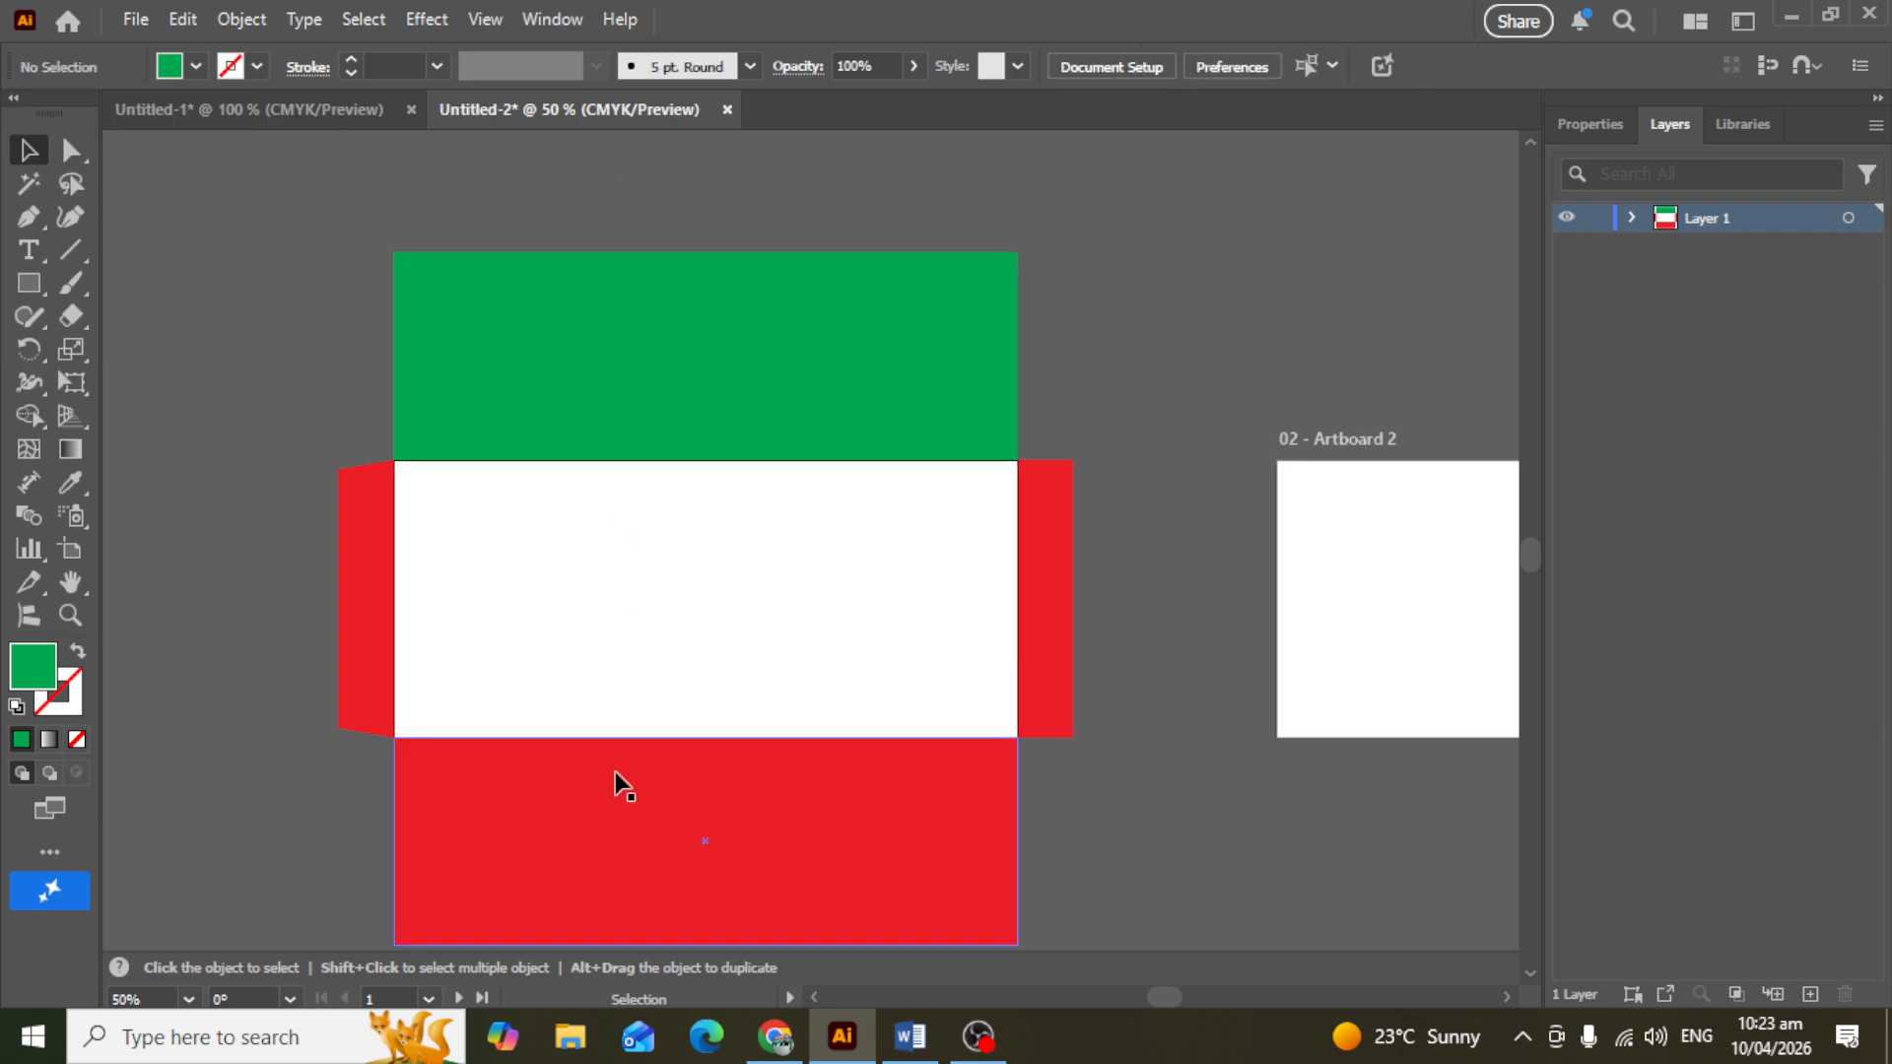
Step: Duplicate the bottom flap onto the lower part of Artboard 1 and fill the copy with yellow
scroll(617, 781, down, 1)
drag(616, 781, 588, 564)
click(196, 66)
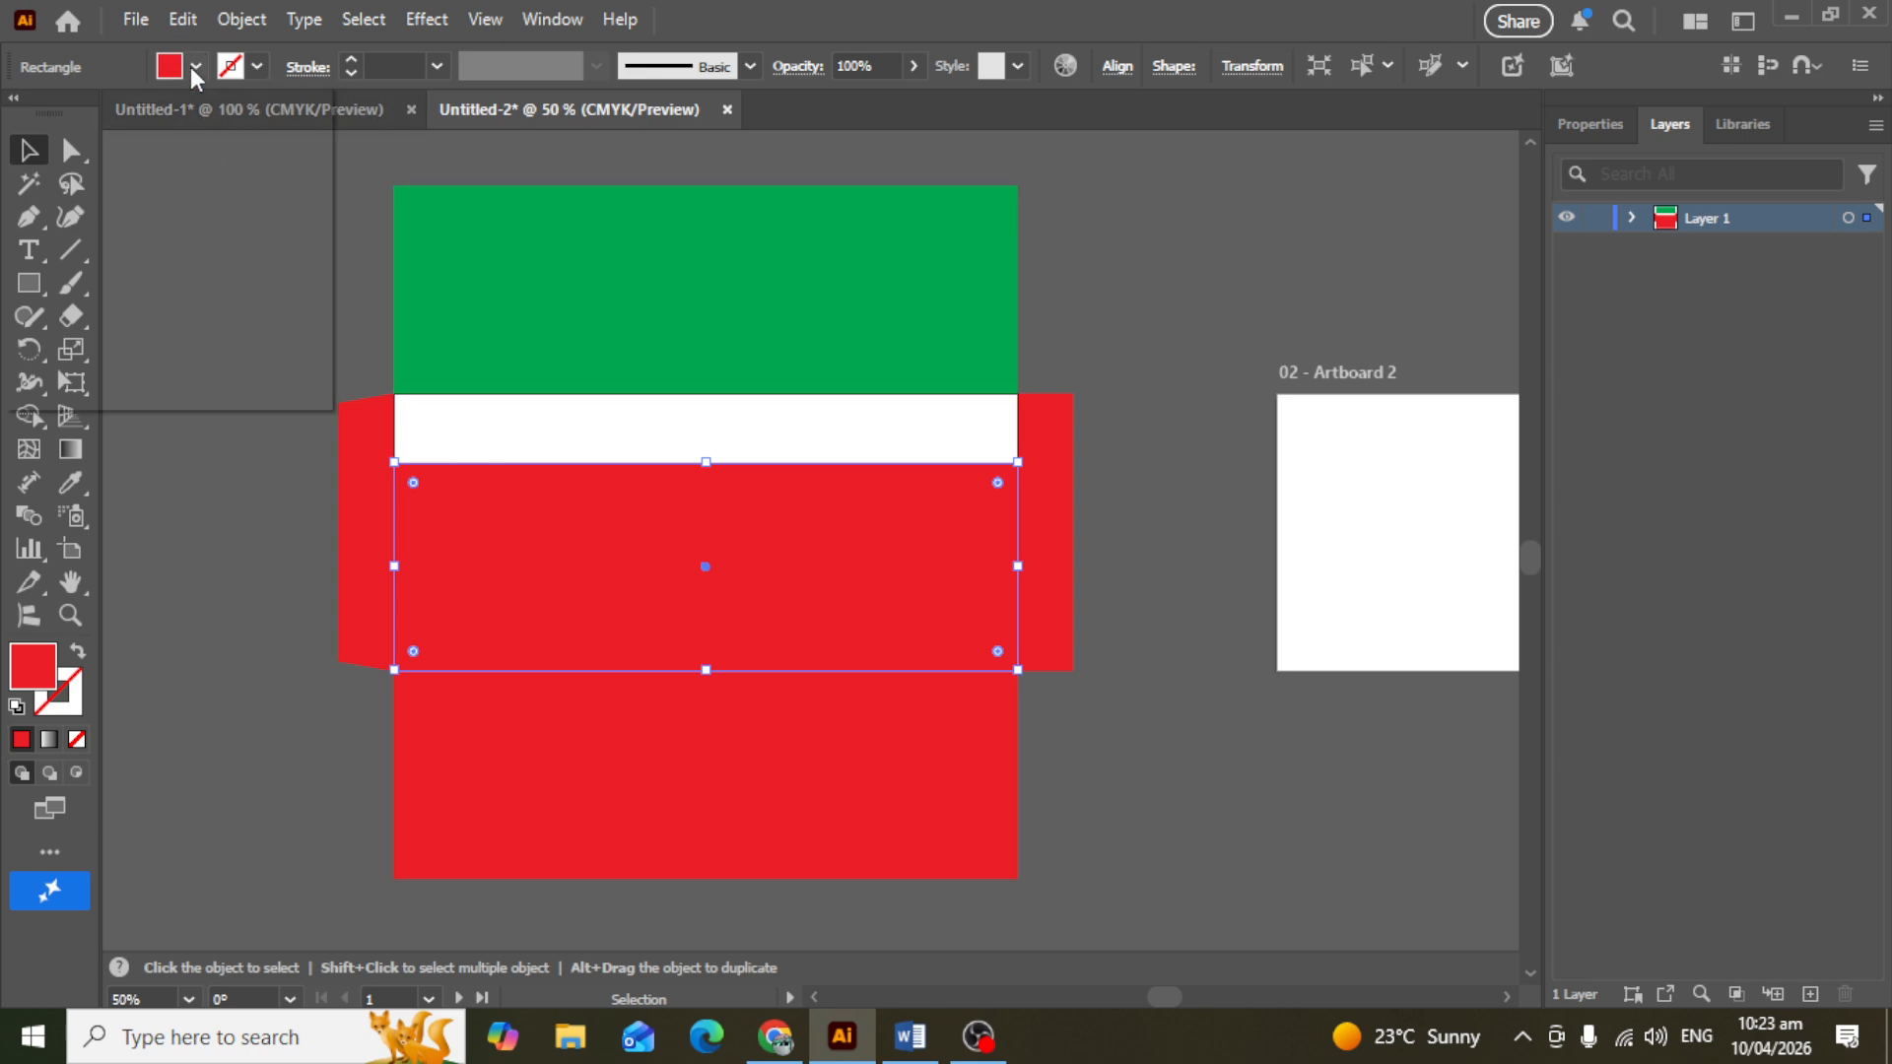
click(292, 199)
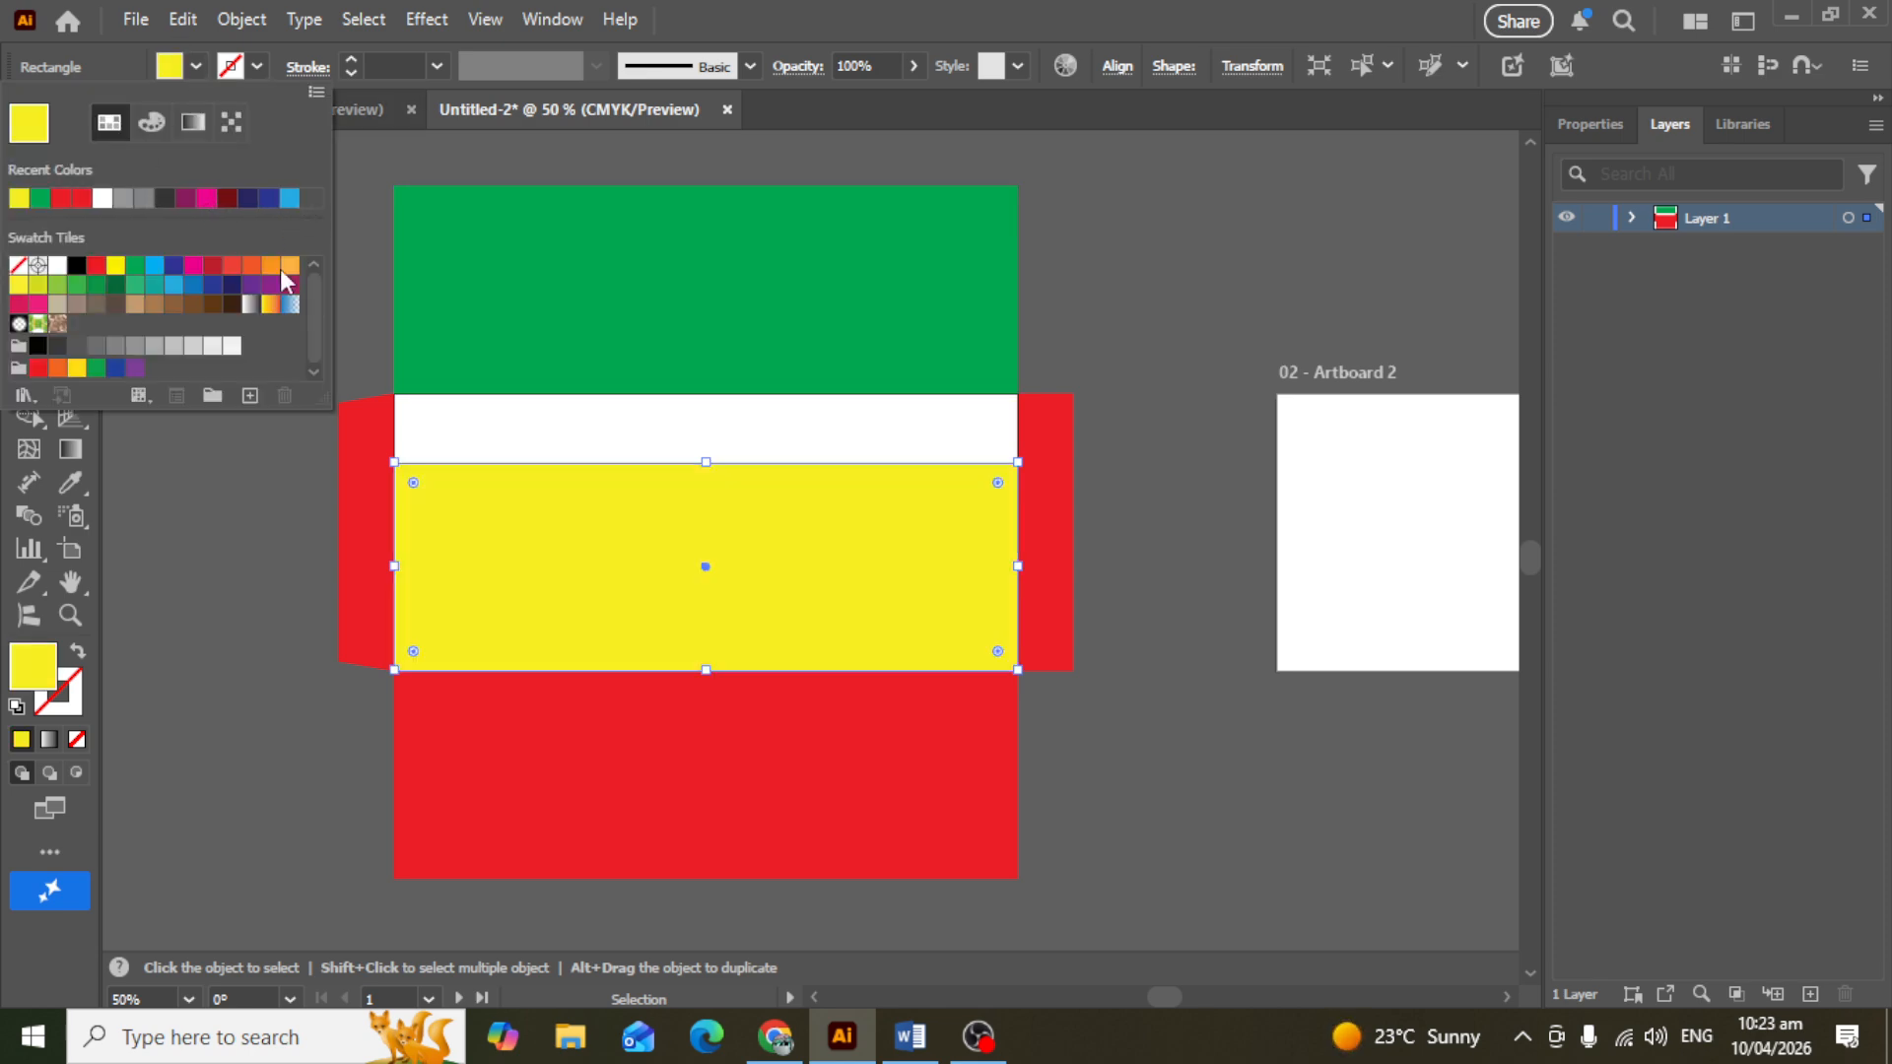
click(249, 395)
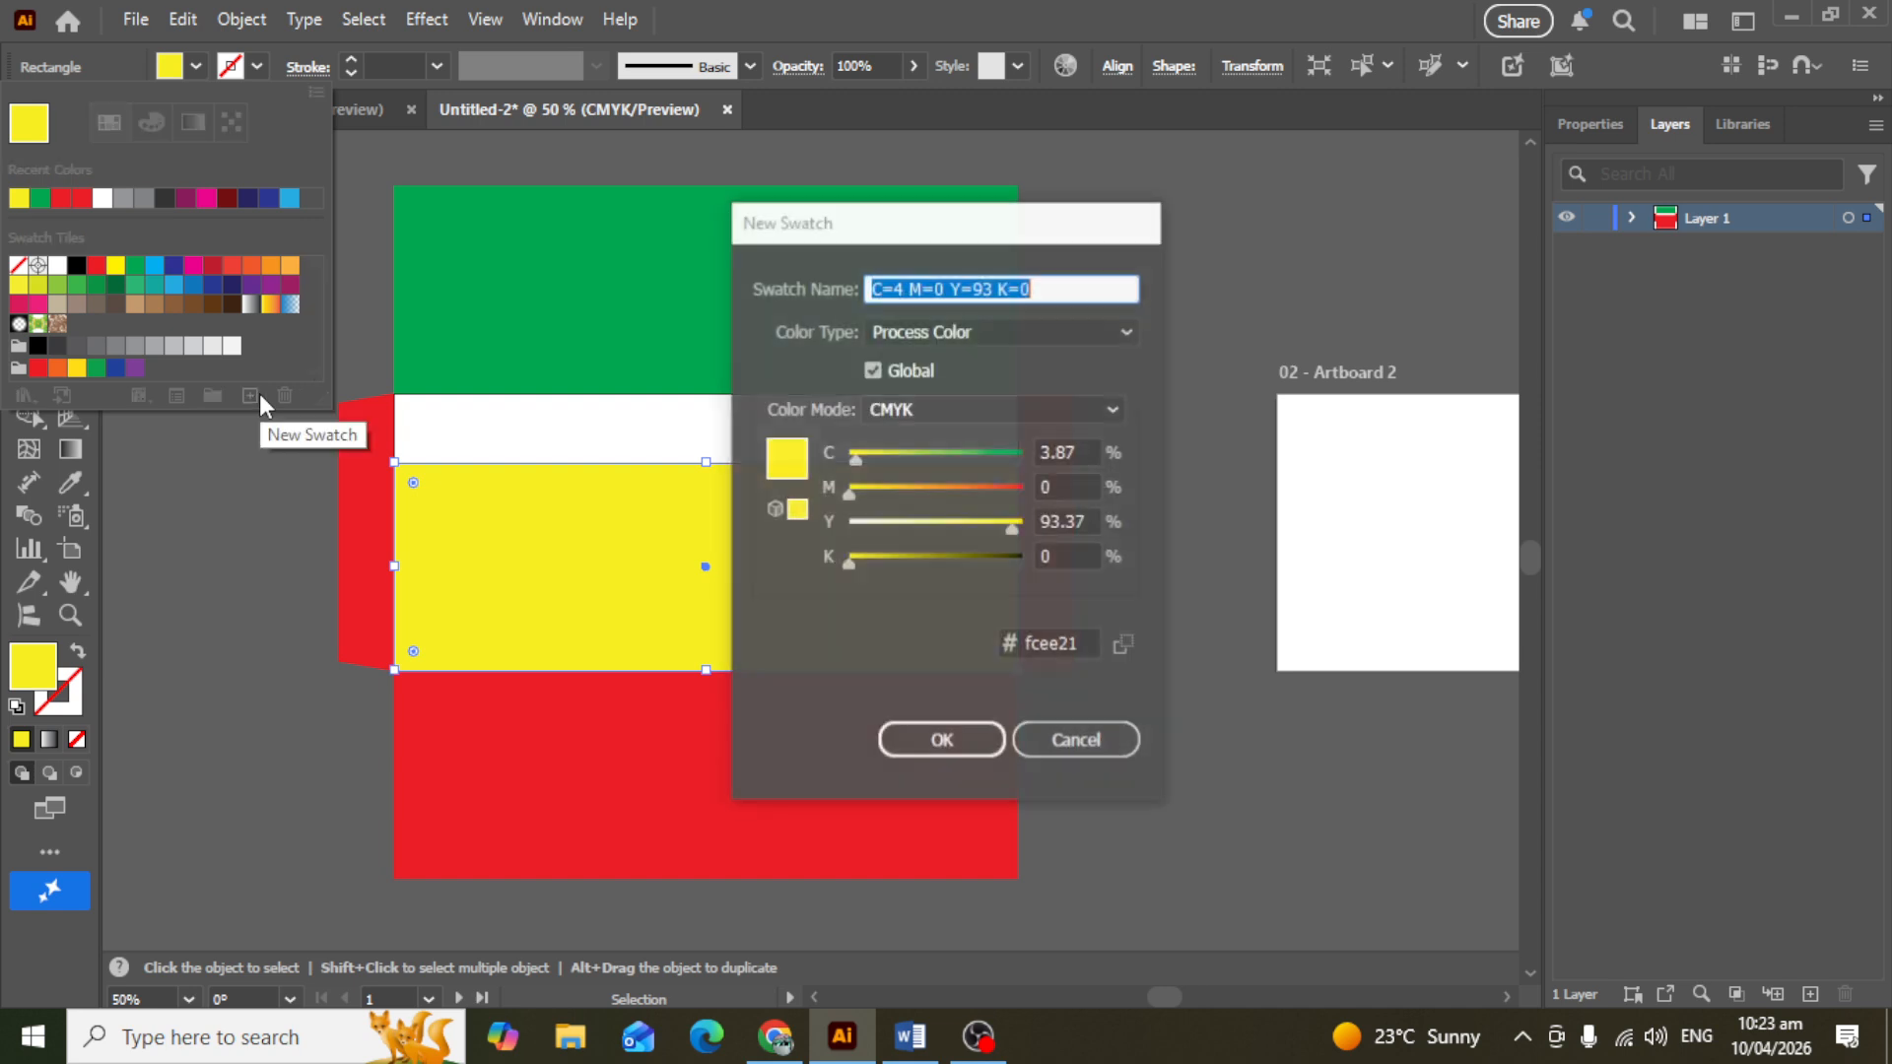
click(1054, 742)
click(1055, 755)
click(1255, 405)
Step: Set the green top flap's height to 2 in
click(895, 296)
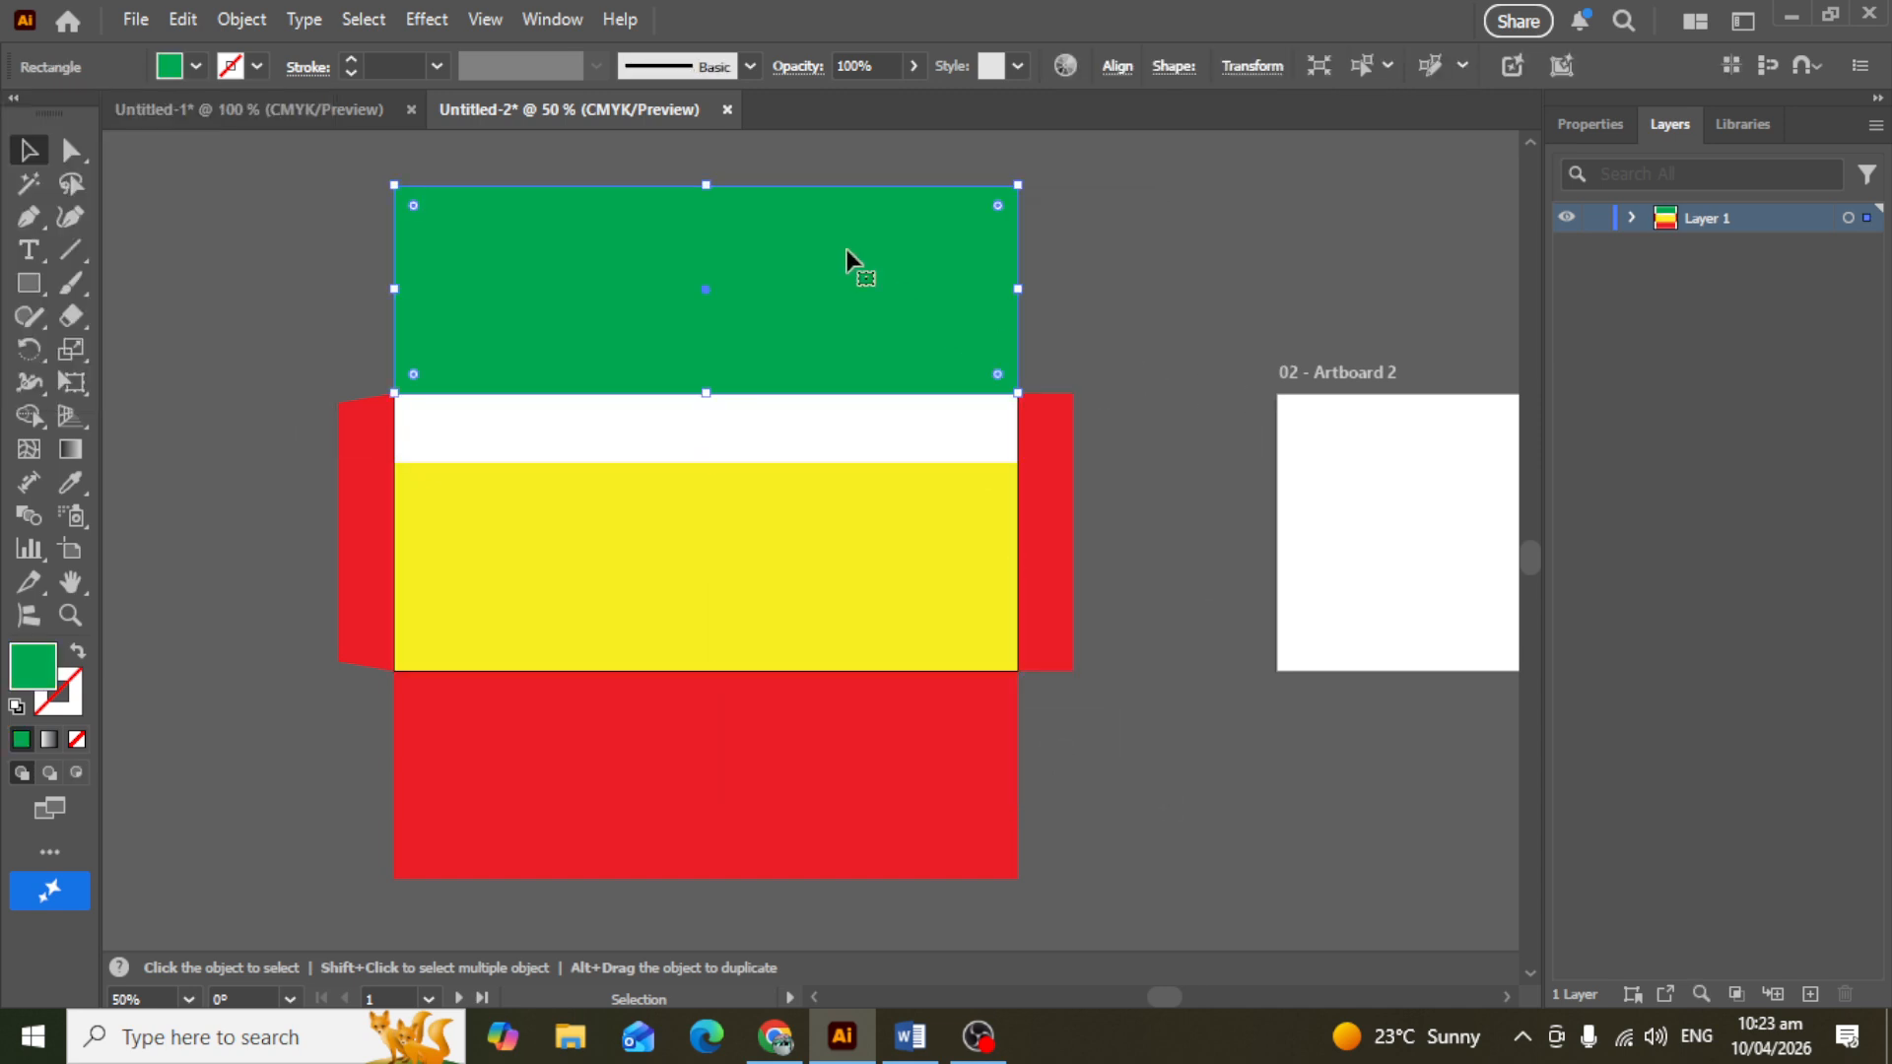
click(1251, 65)
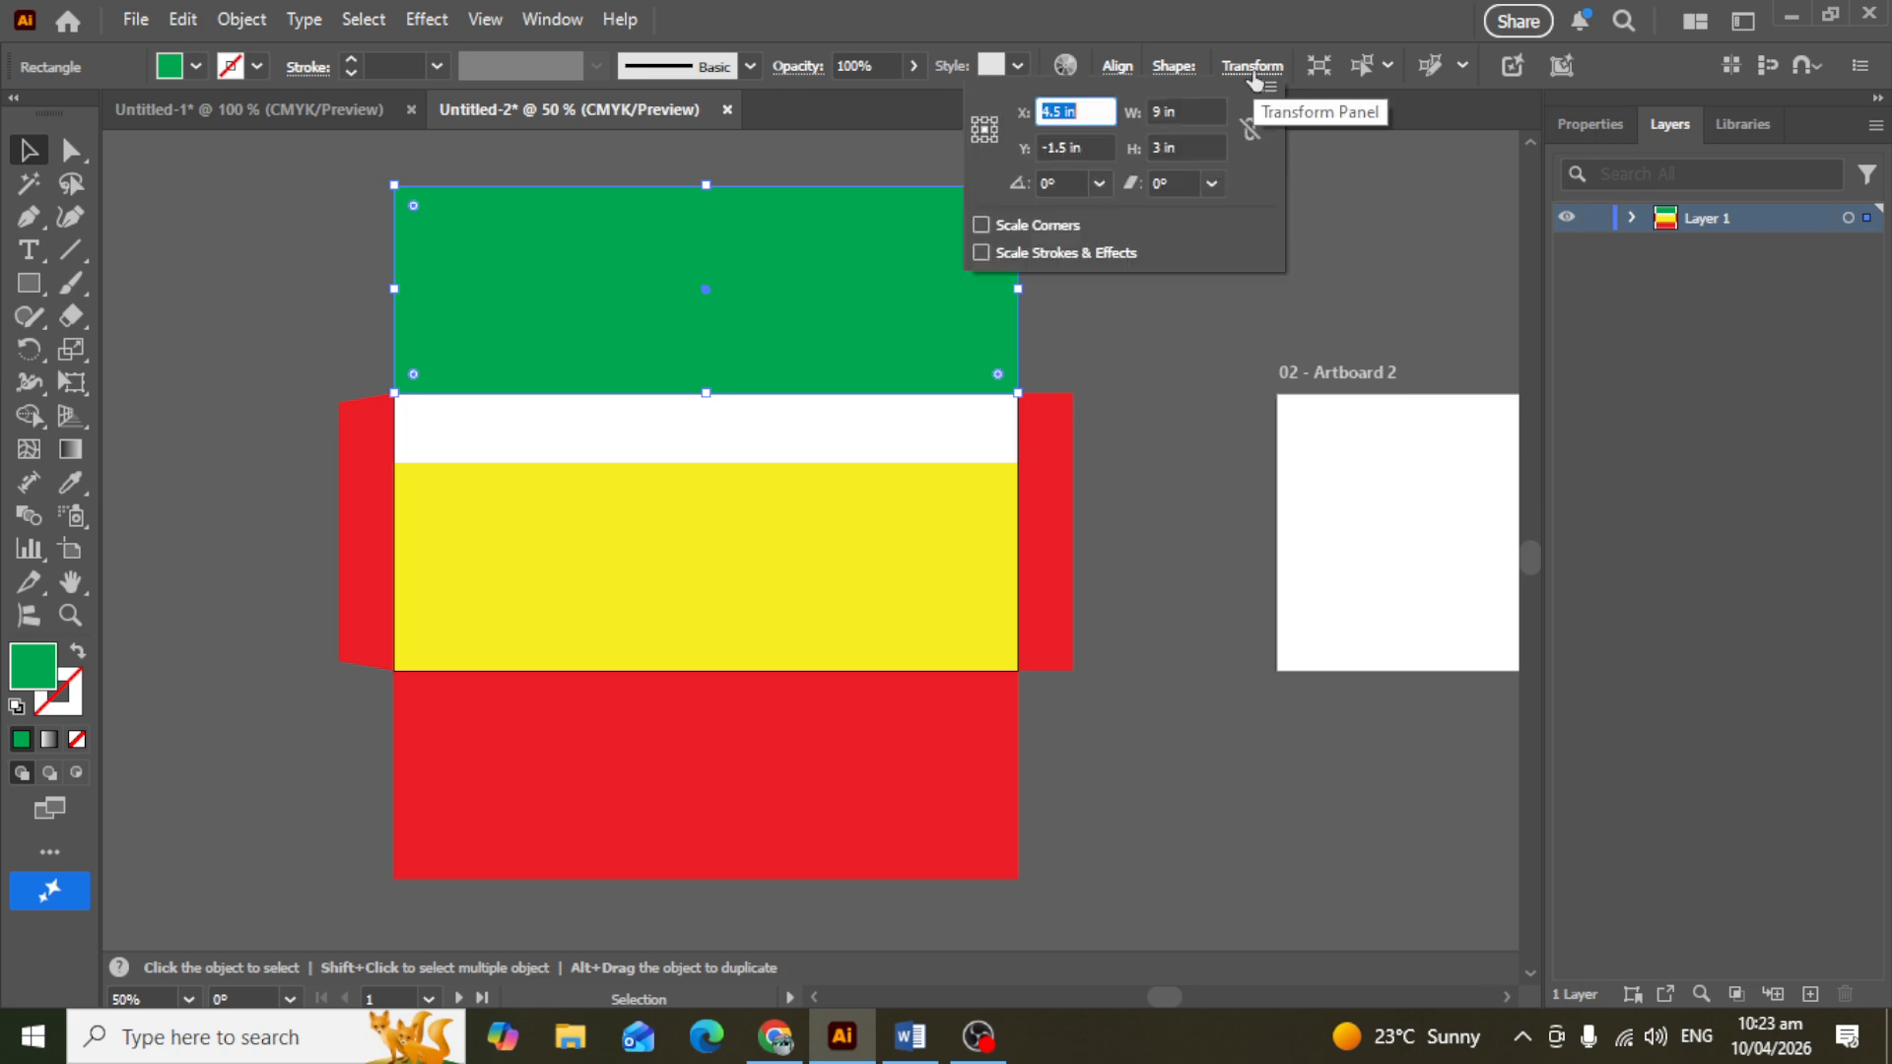
click(1178, 147)
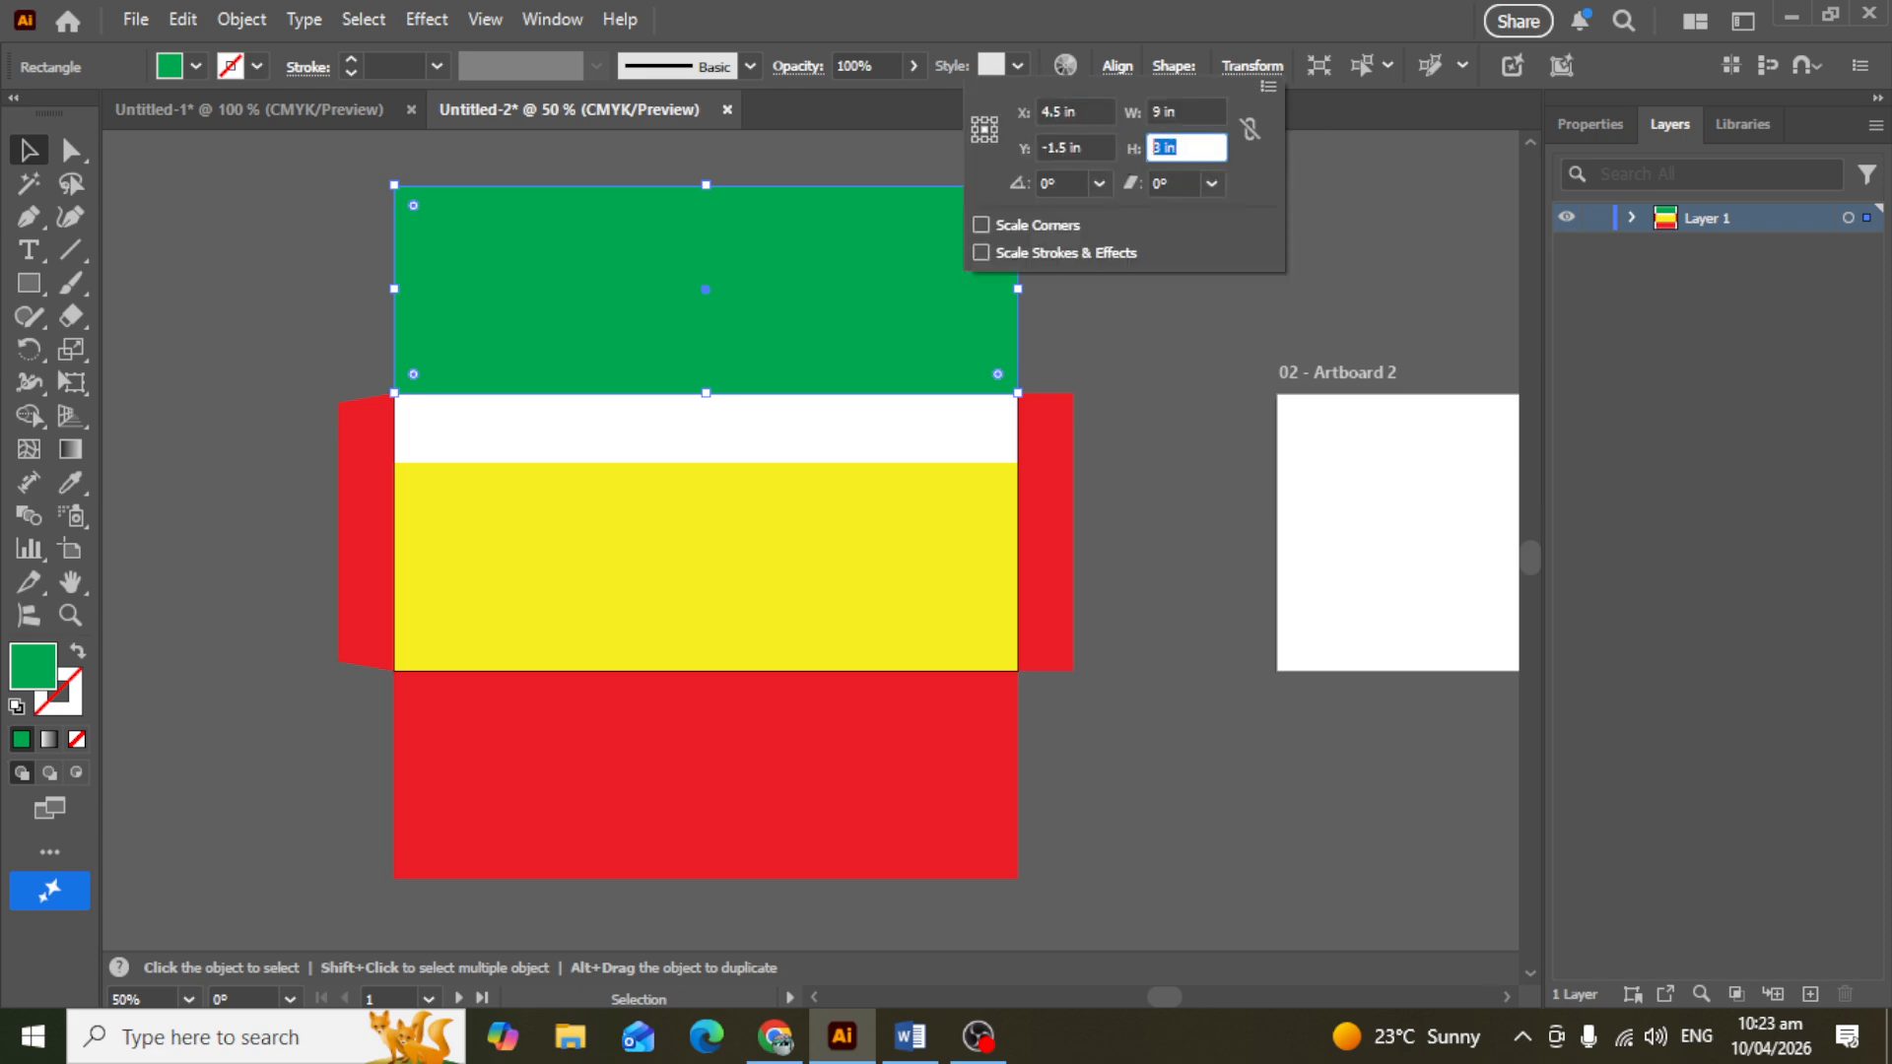
text(2.5)
key(Return)
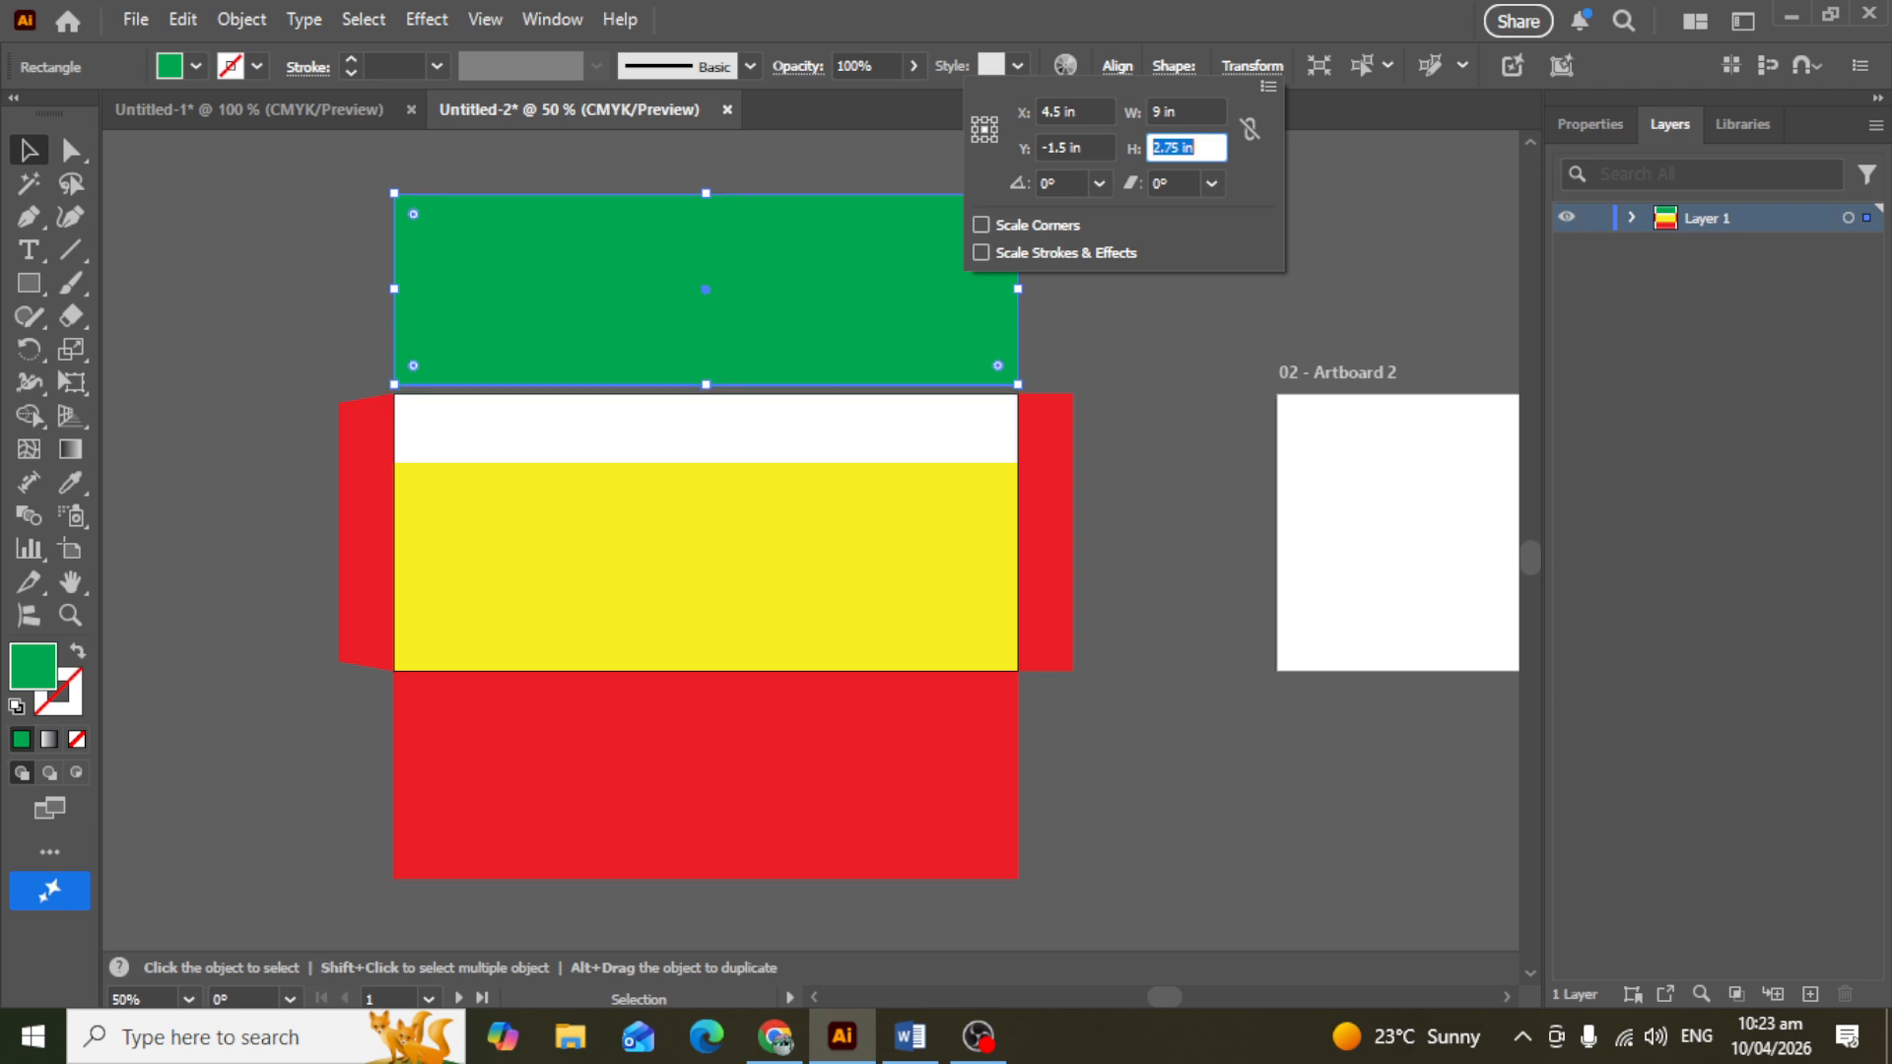
key(Down)
key(Down)
key(Down)
key(Down)
key(Down)
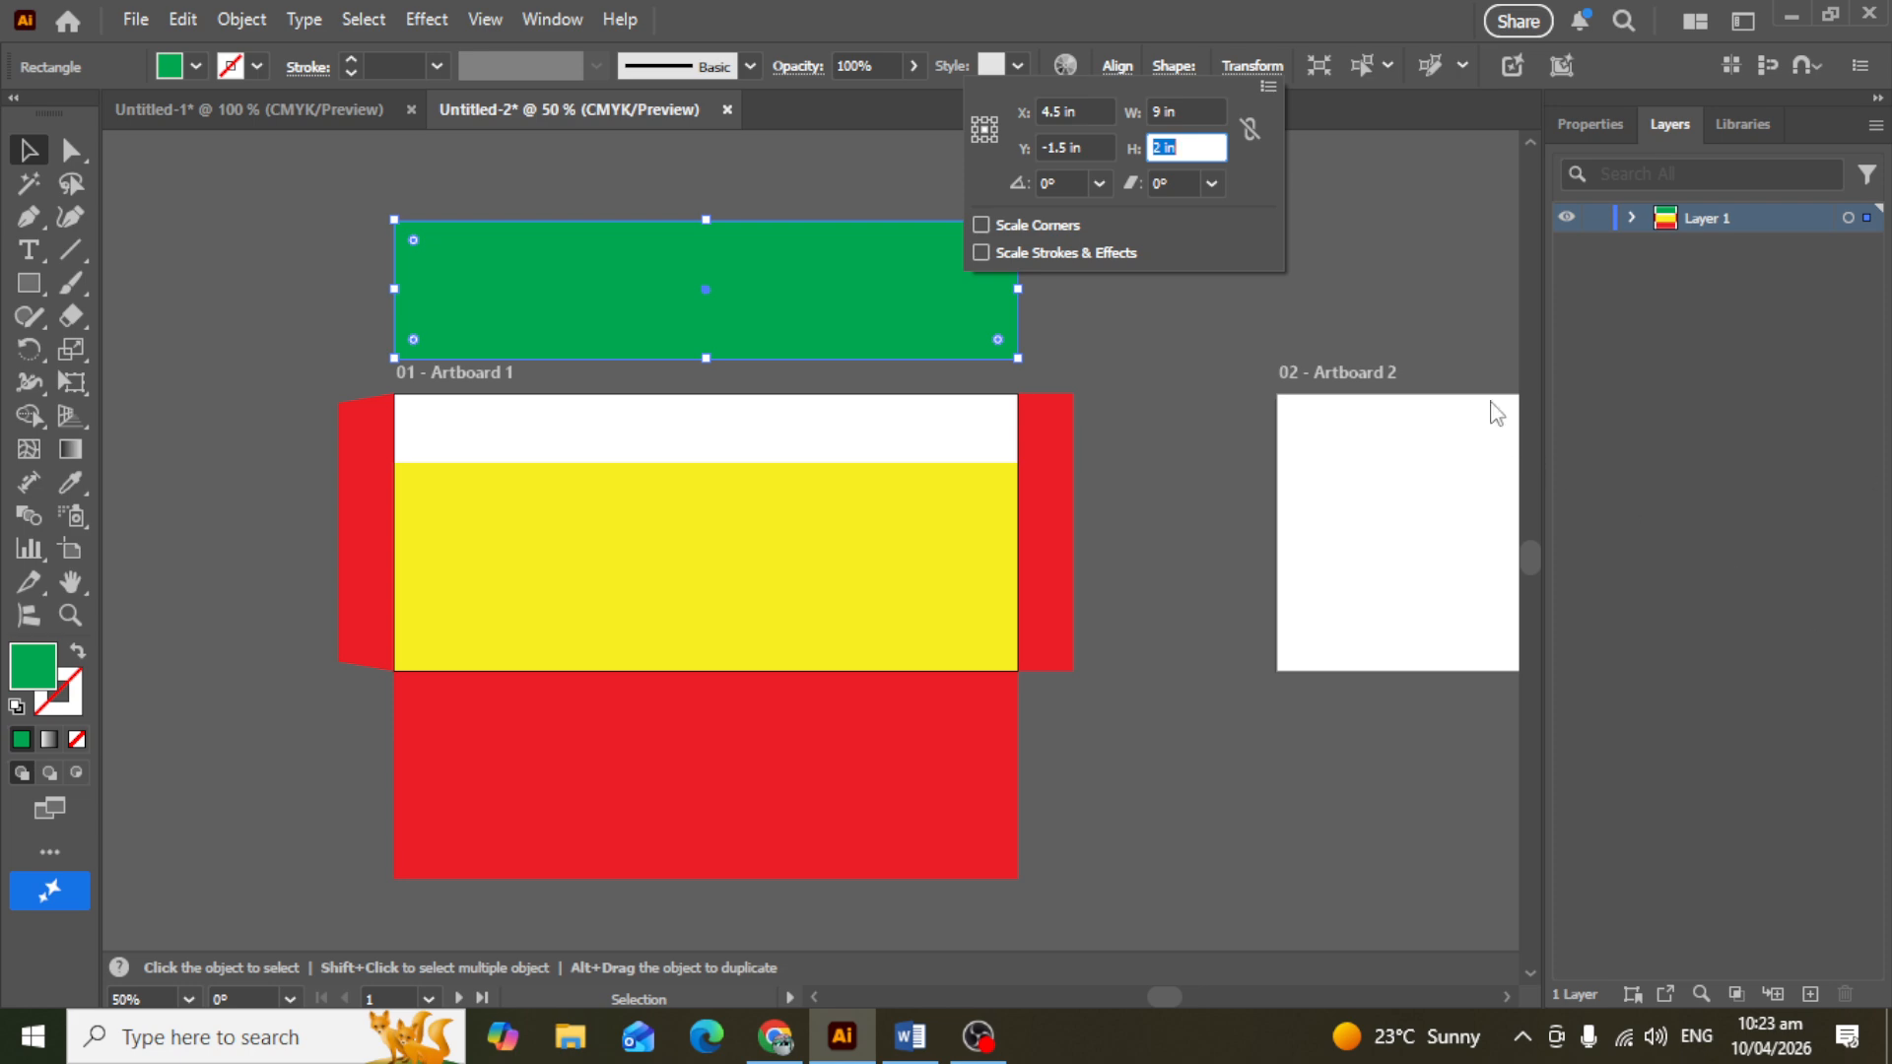
click(1393, 261)
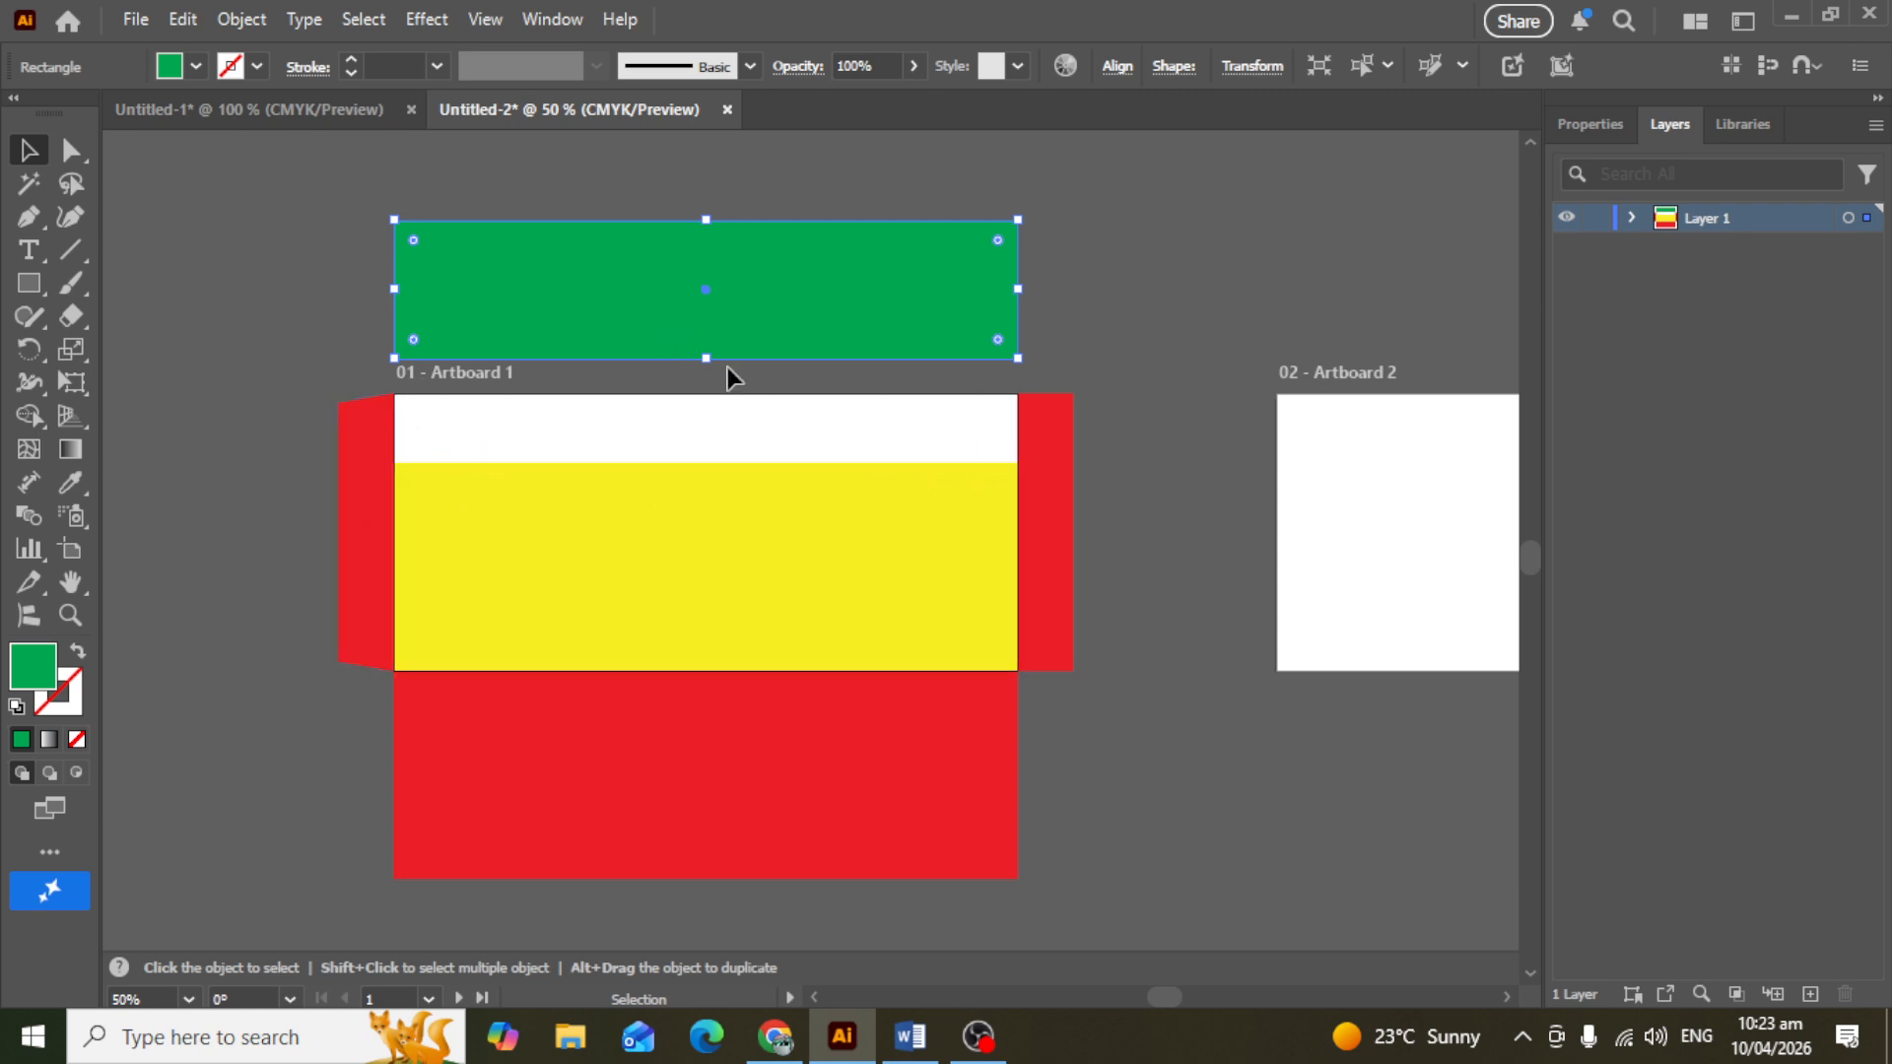
Step: Set the green top flap's height to 1.75 in
click(1247, 67)
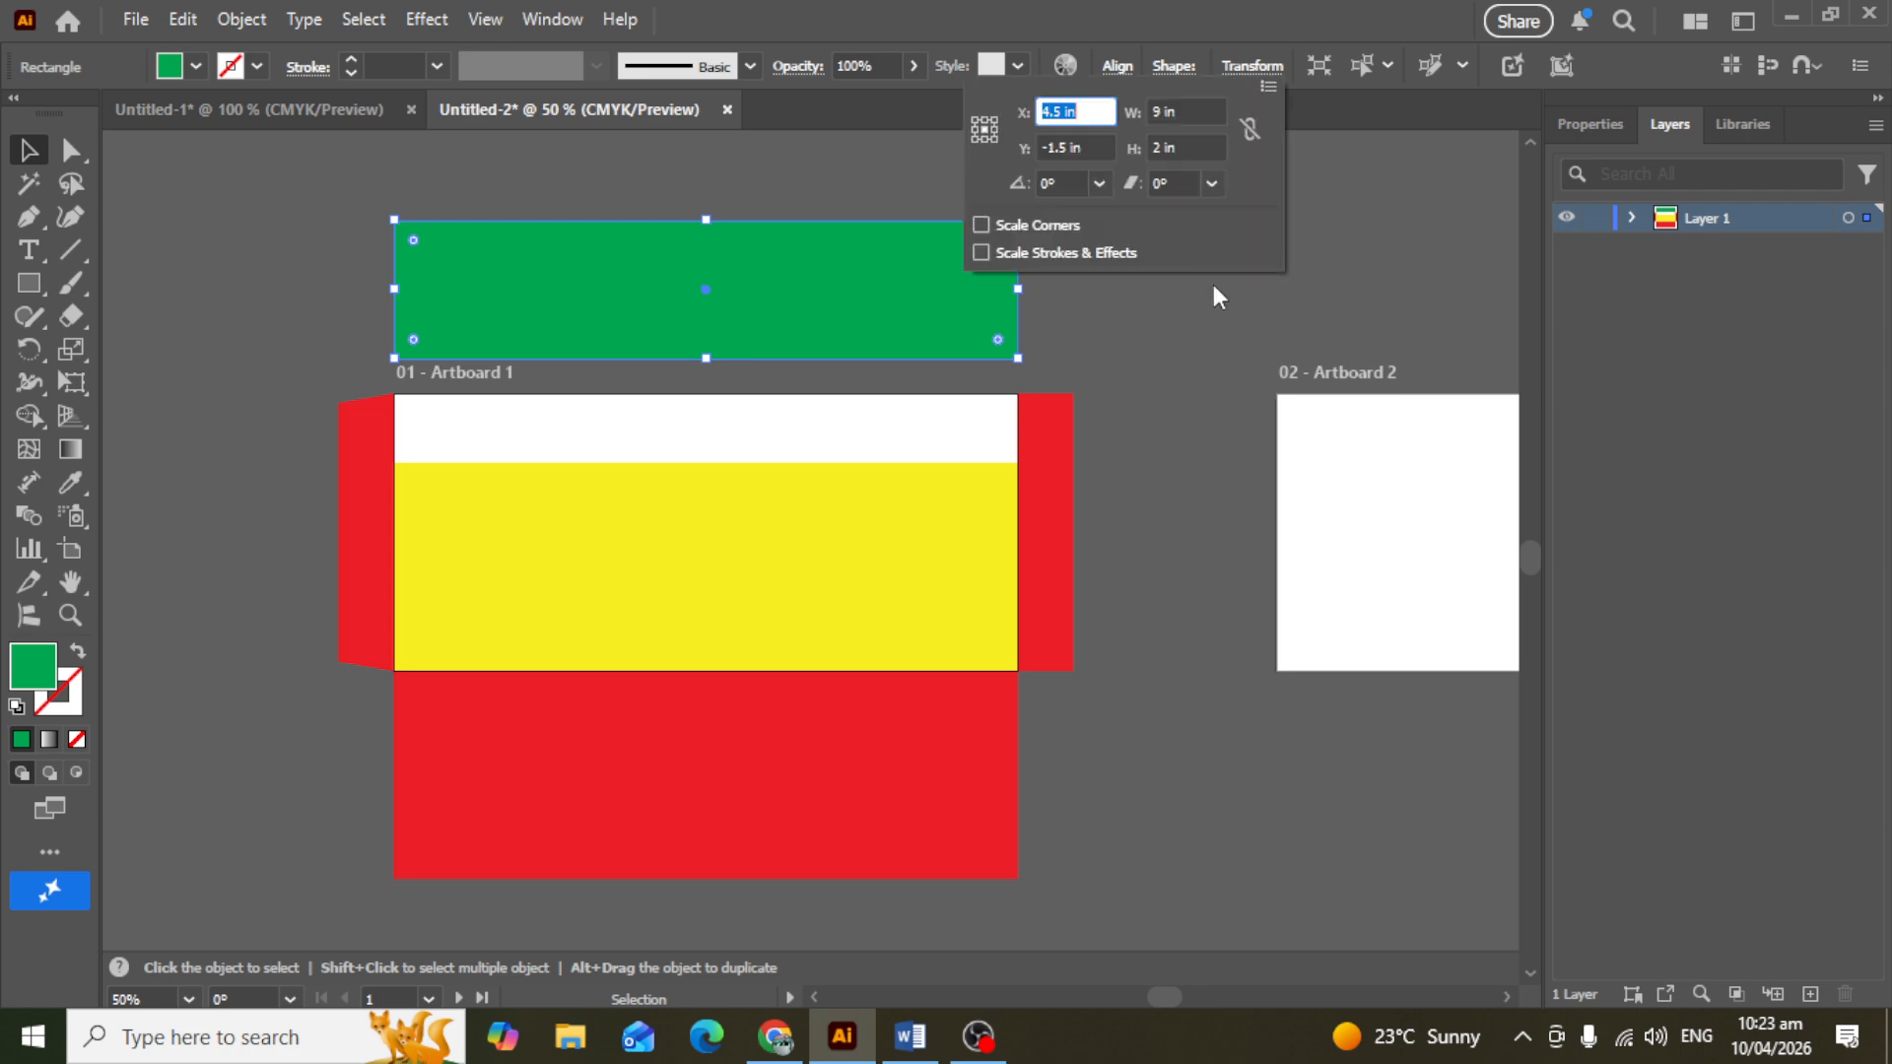
click(1153, 146)
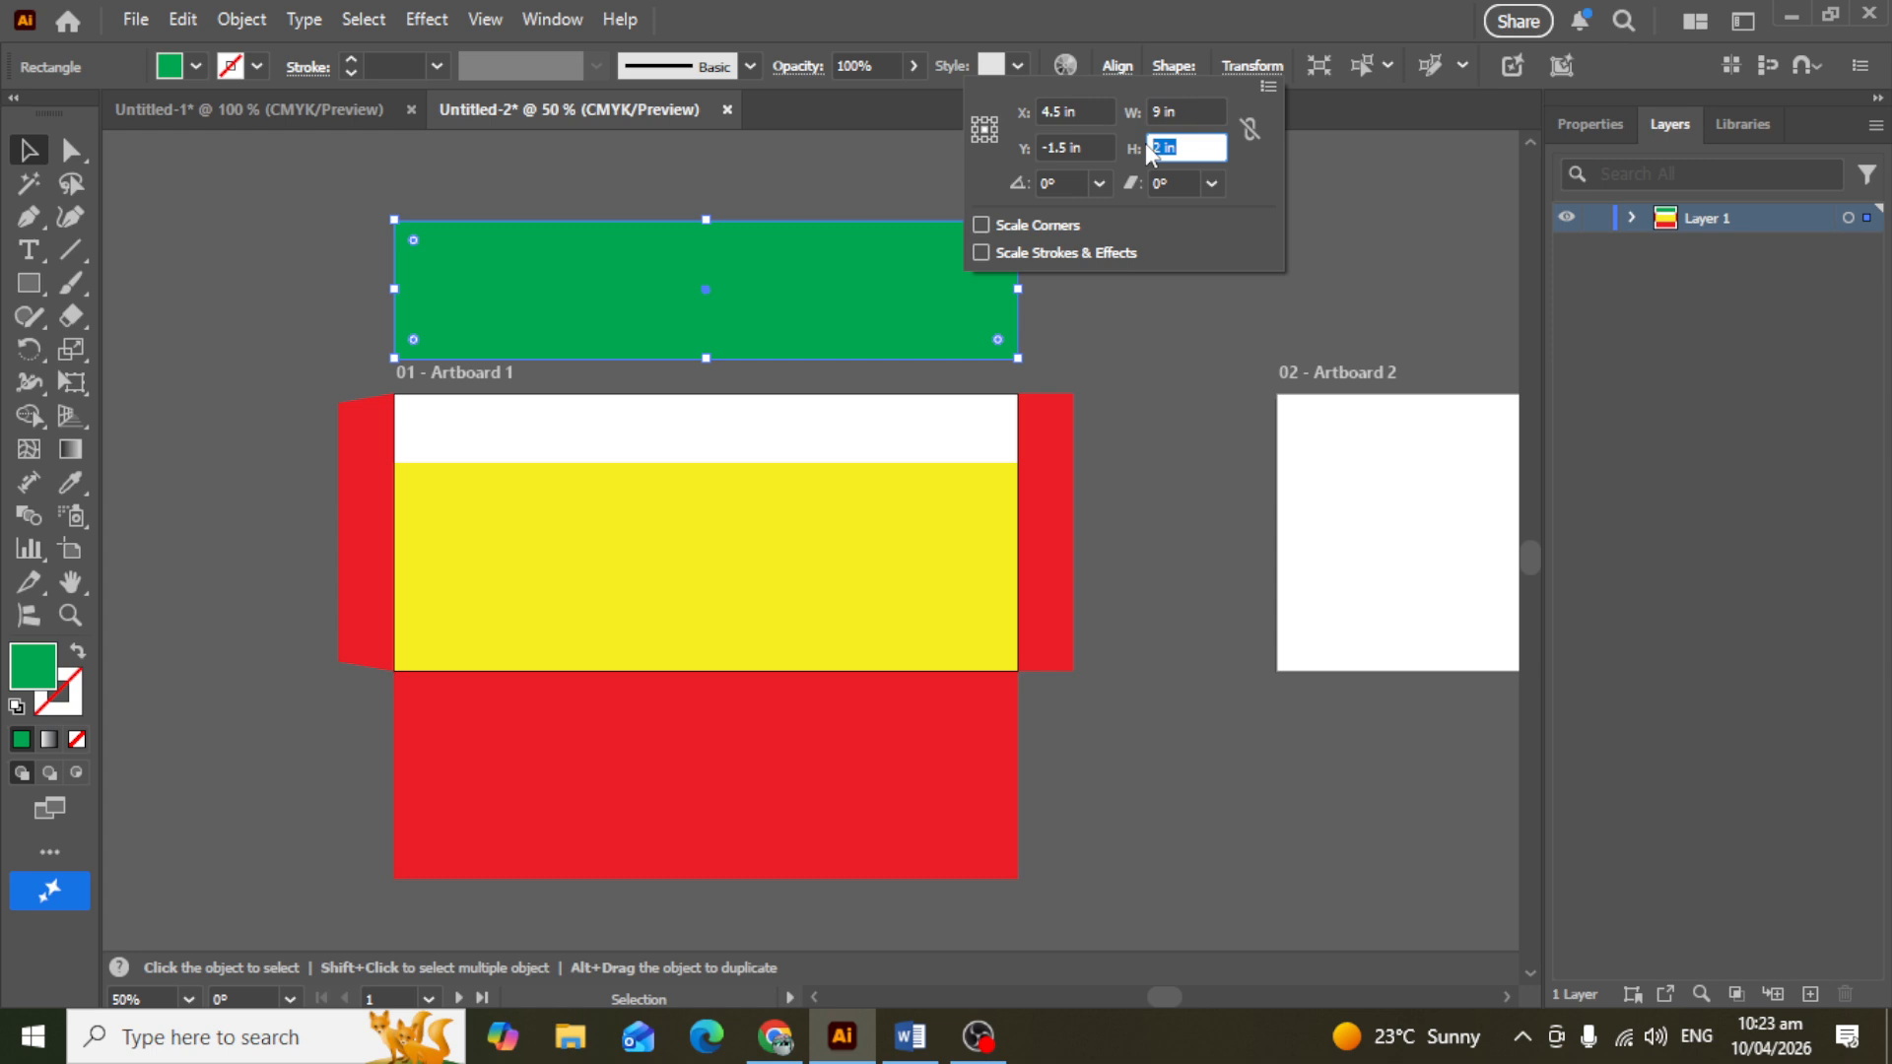
text(1.75)
key(Return)
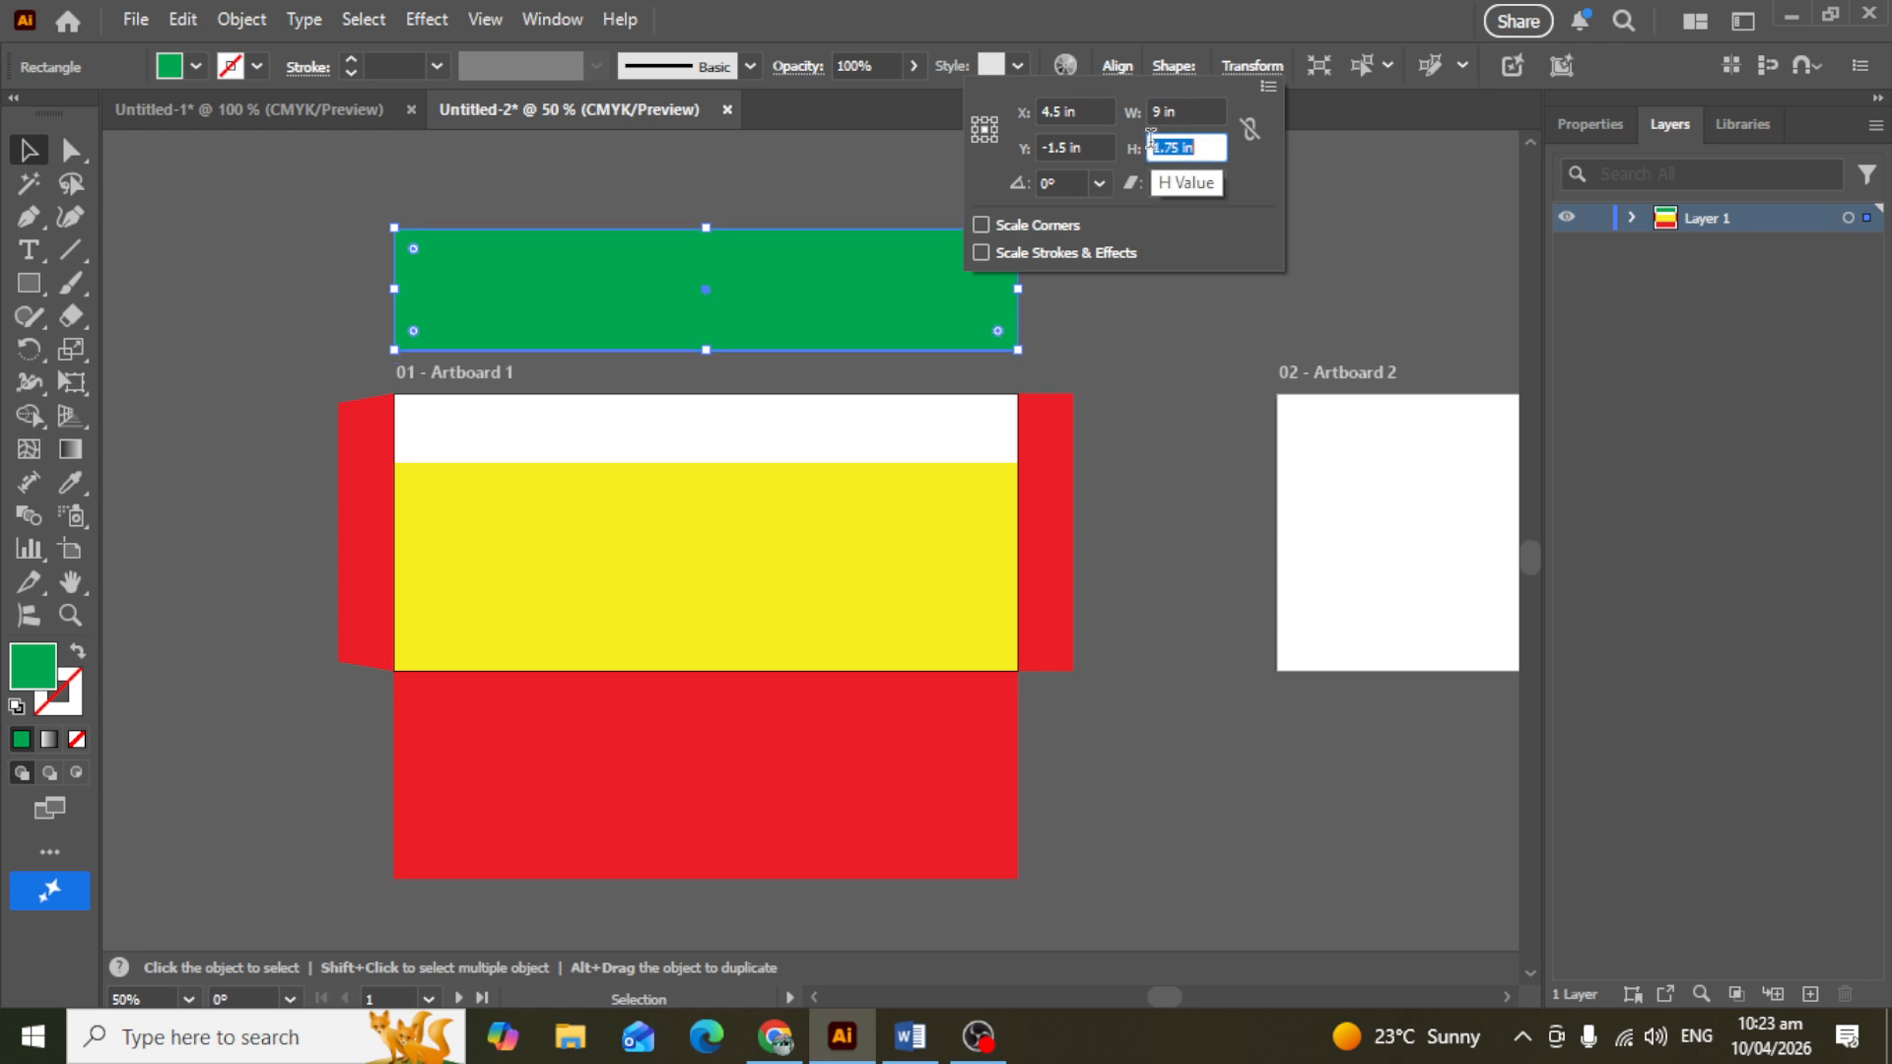
Step: Overlay the green top flap on Artboard 1 to check its overlap with the yellow flap, and return it flush above the artboard
click(926, 148)
drag(781, 308, 783, 463)
click(687, 589)
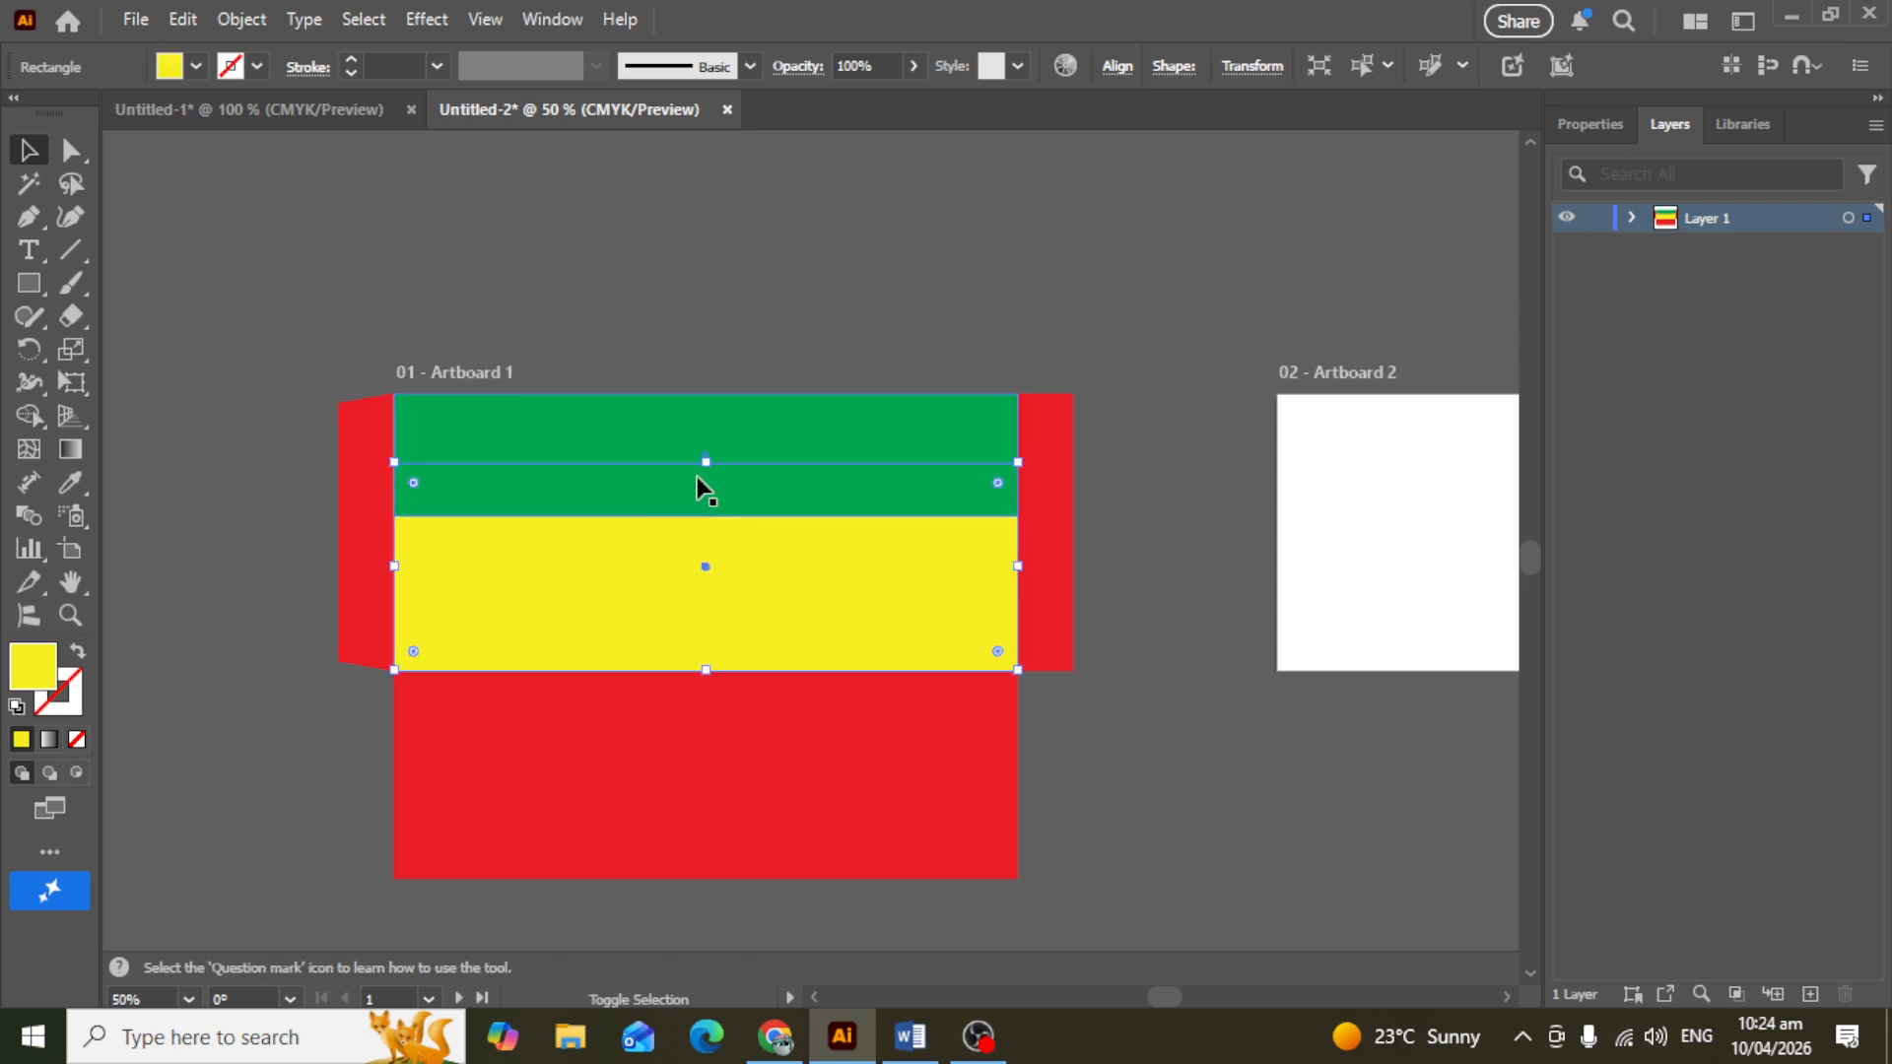
scroll(613, 469, up, 1)
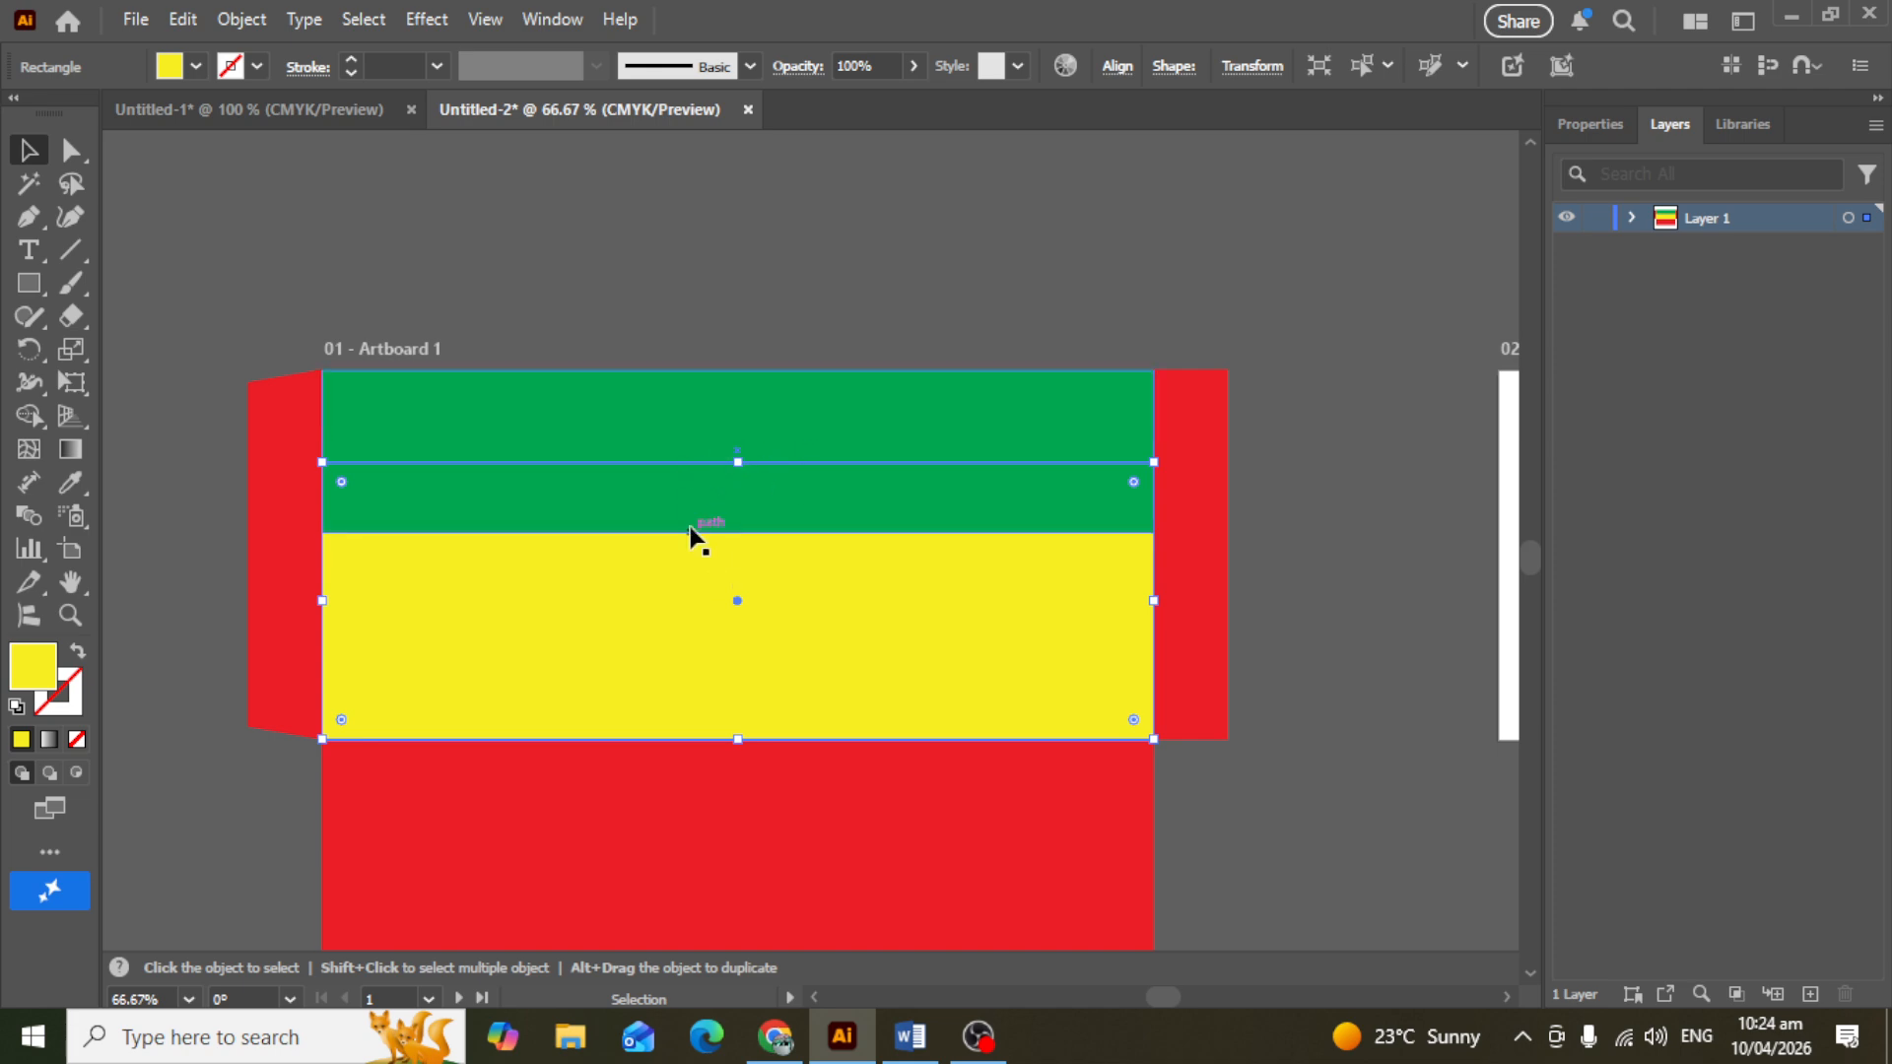
click(804, 197)
drag(725, 438, 735, 276)
Step: Set the green top flap's height to 1.25 in
click(1252, 66)
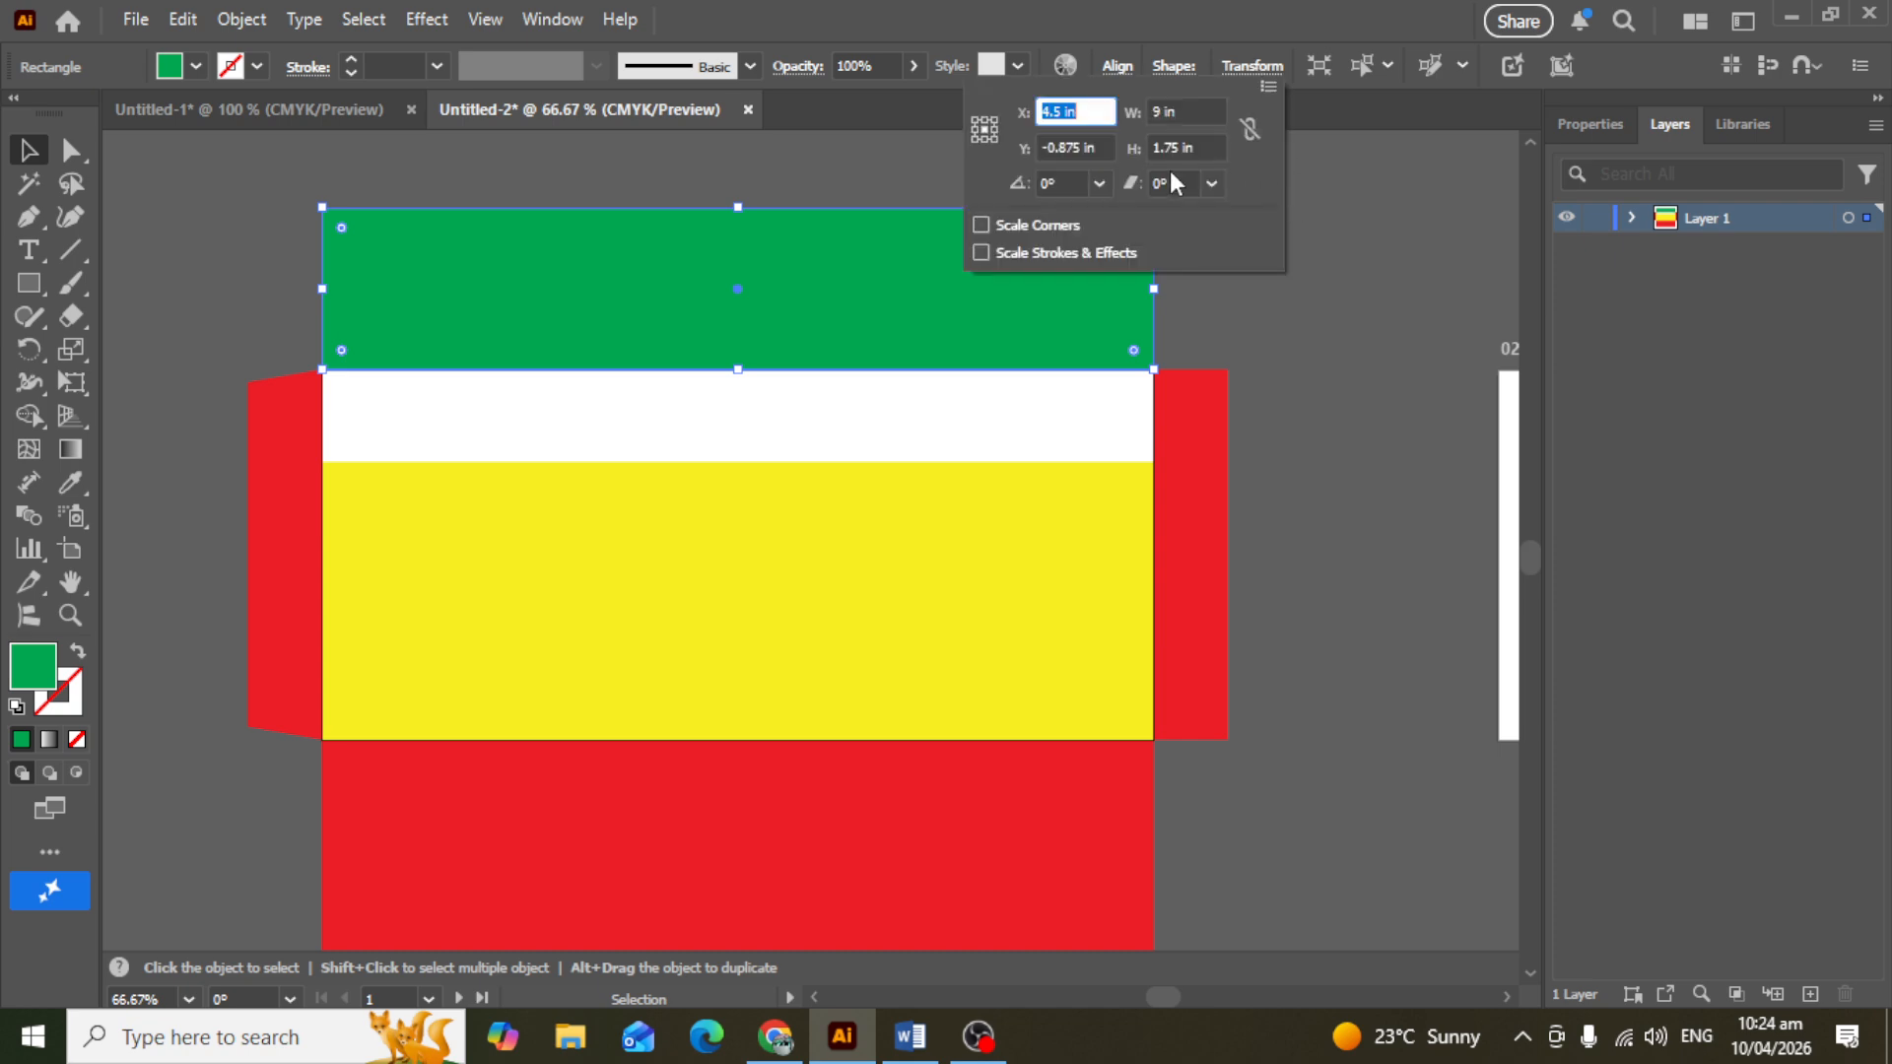
click(1202, 147)
text(1.5)
key(Return)
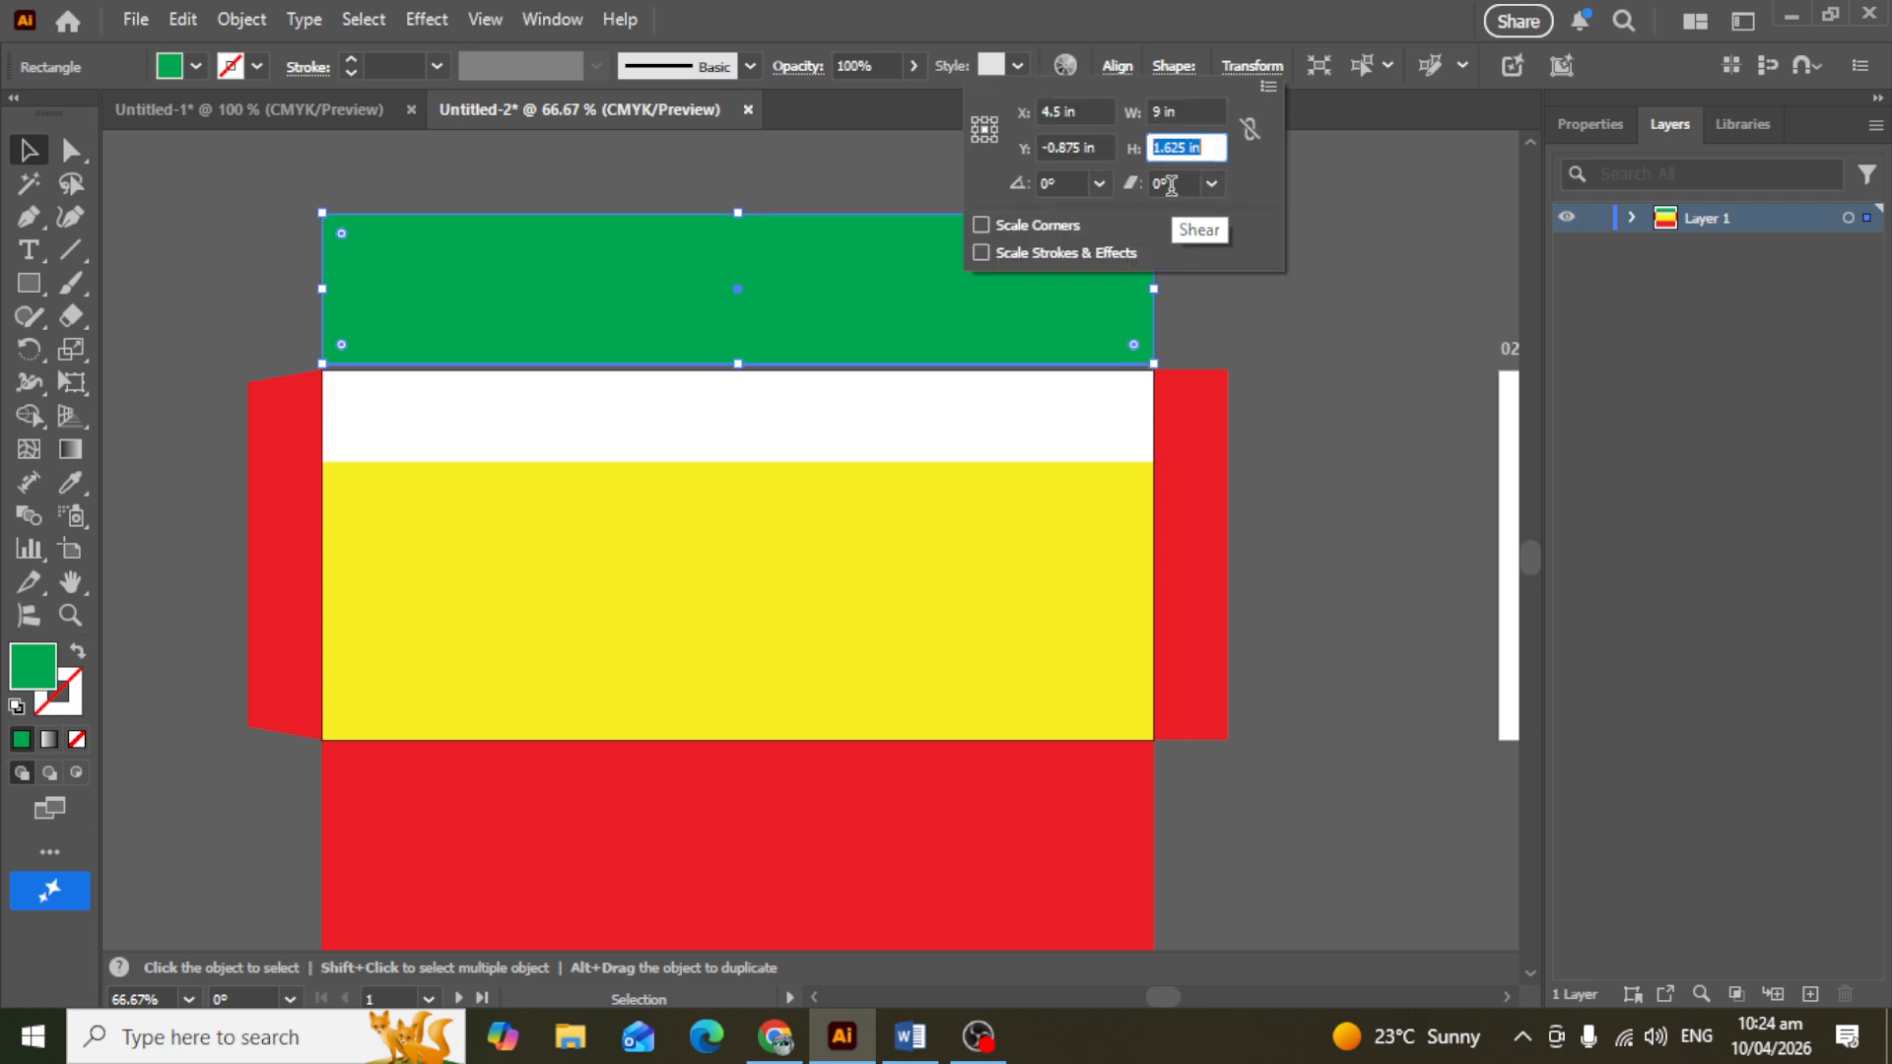
text(1.25)
key(Return)
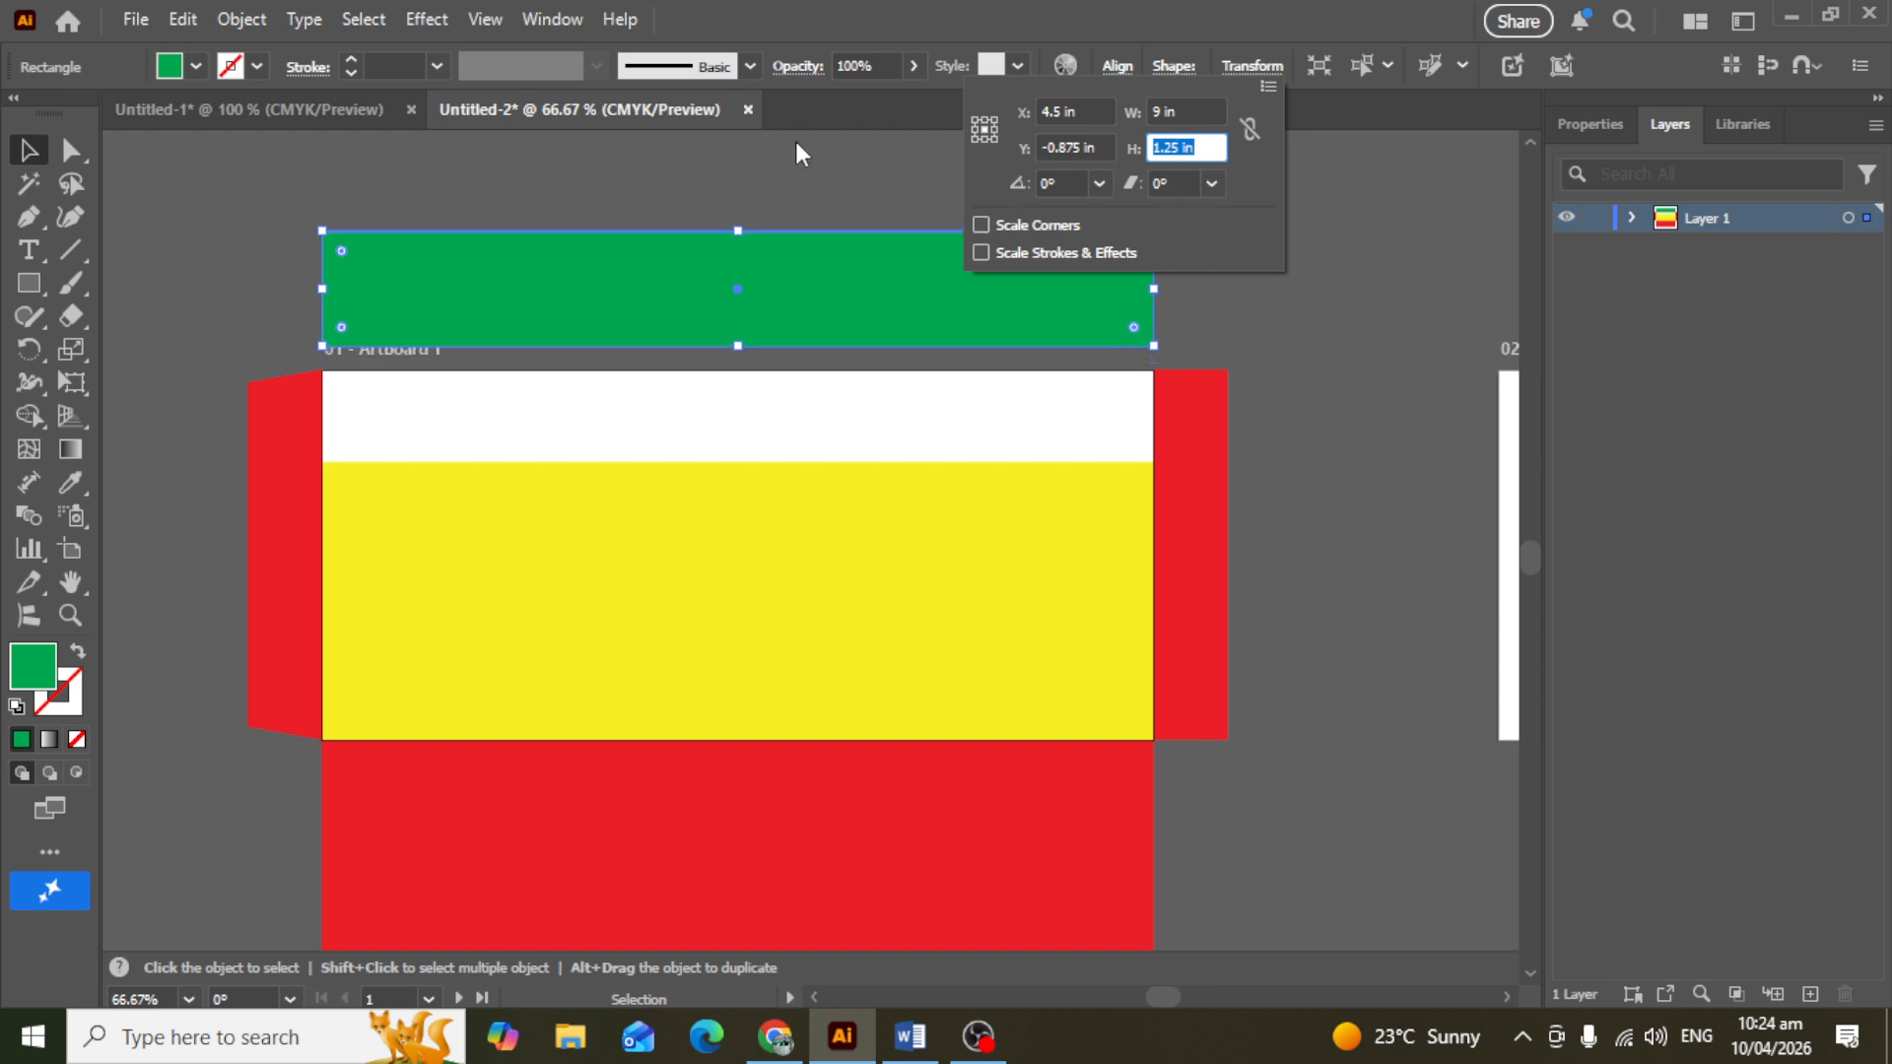
Step: Move the green top flap onto Artboard 1 flush with its upper edge and inspect the overlap with the yellow flap
drag(784, 232, 782, 414)
click(726, 577)
scroll(729, 522, up, 1)
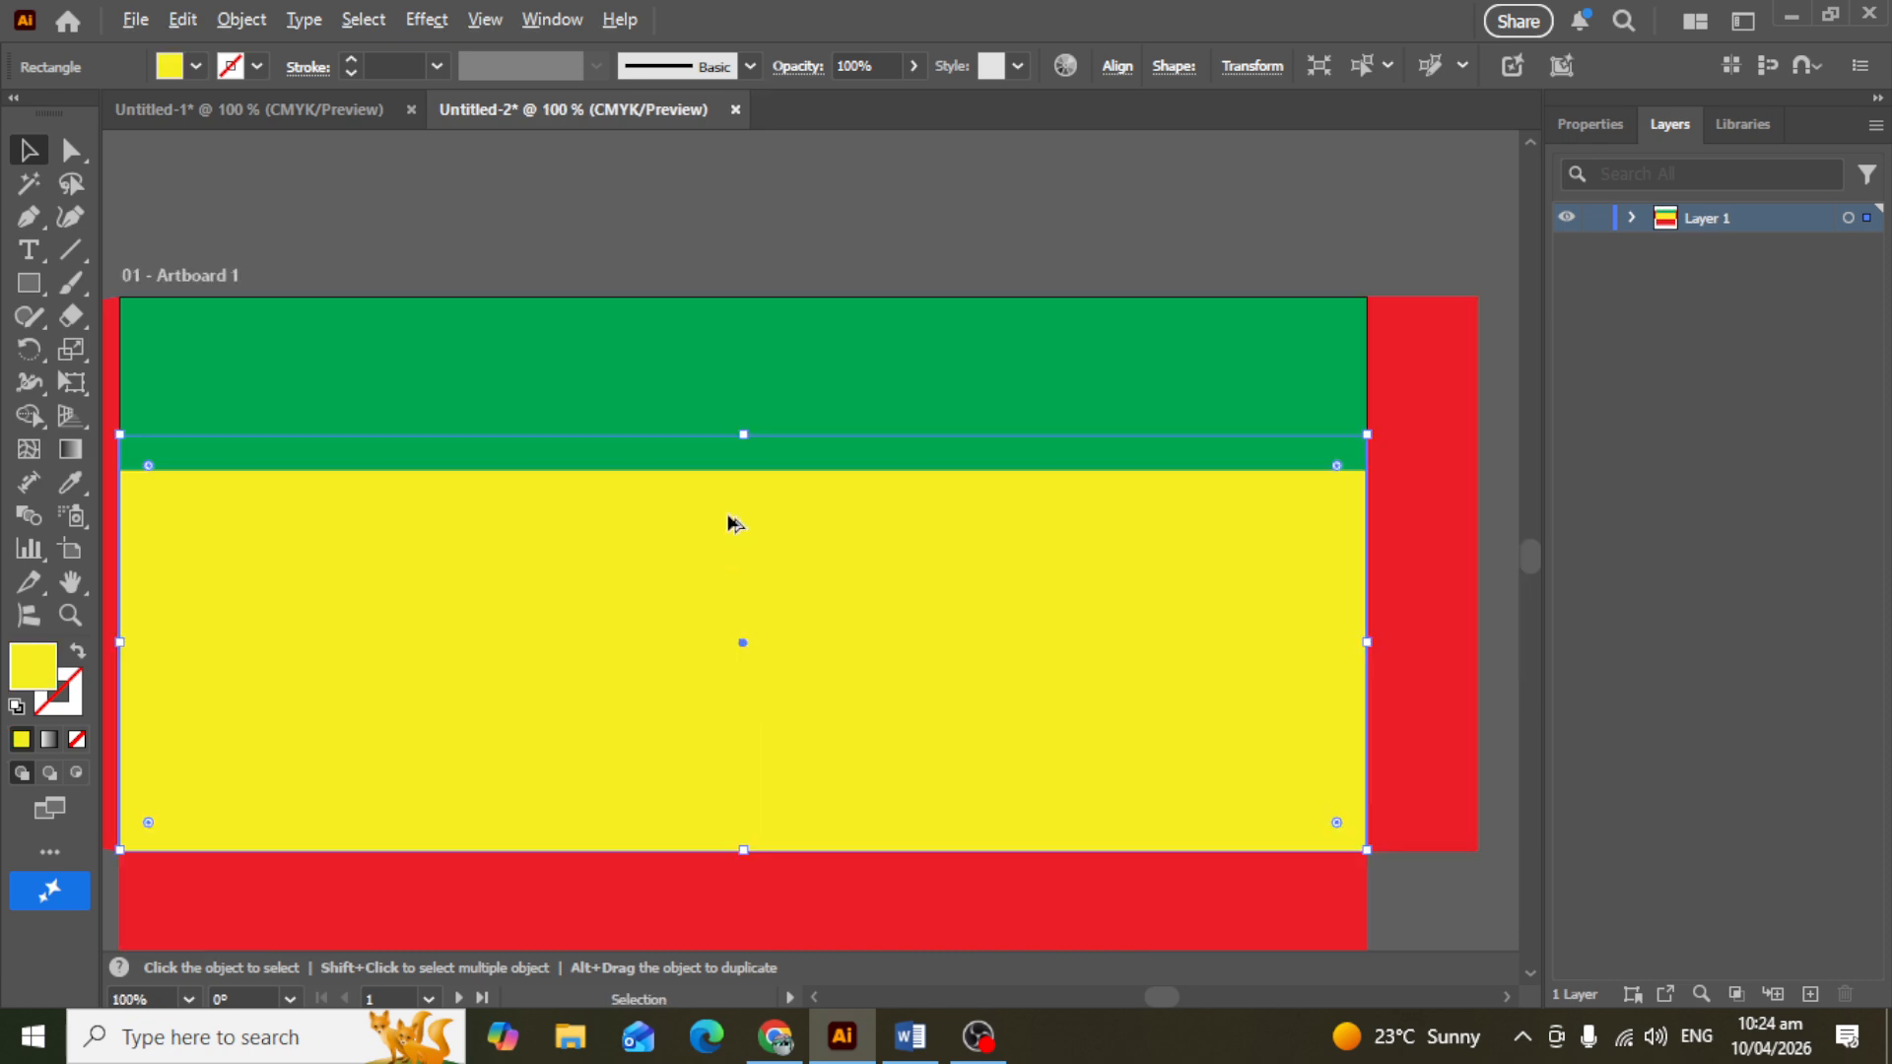
scroll(729, 523, up, 1)
scroll(844, 316, down, 1)
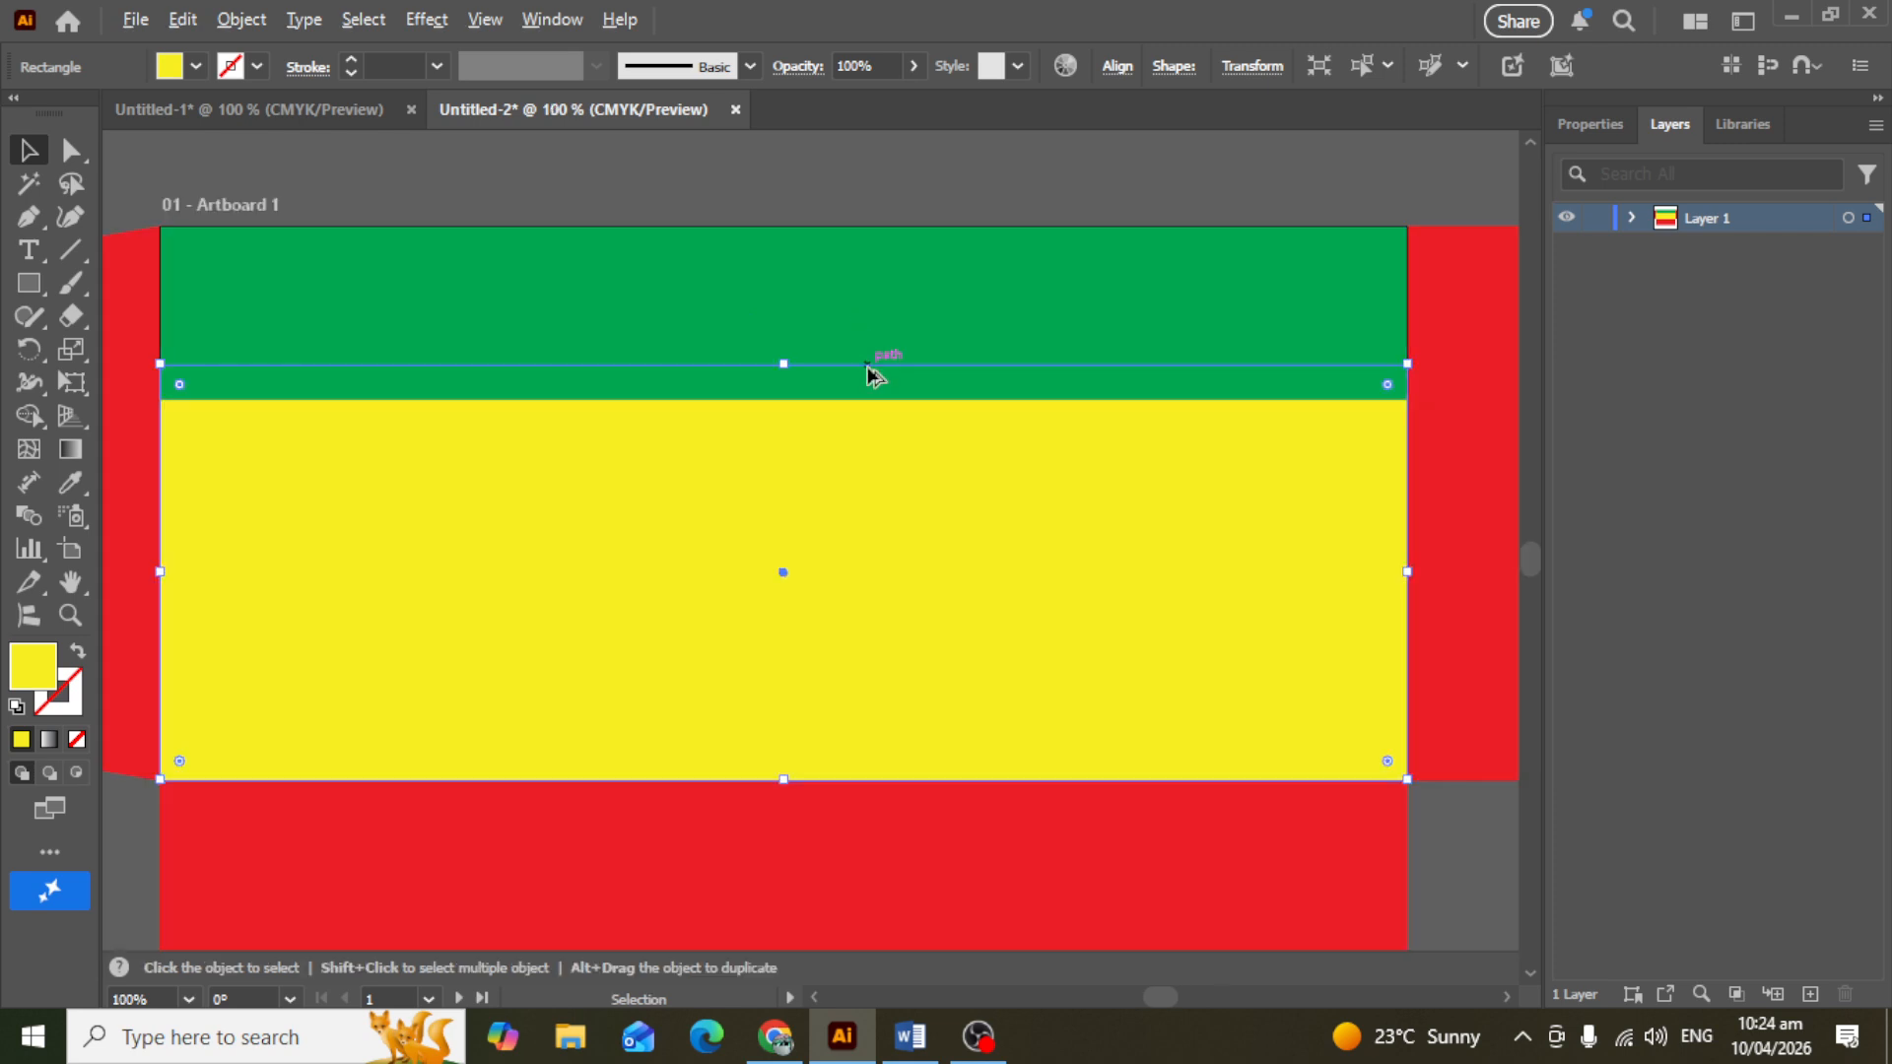
Step: Try a height of 1.375 in for the green top flap, and set it to 1.5 in
scroll(867, 369, down, 1)
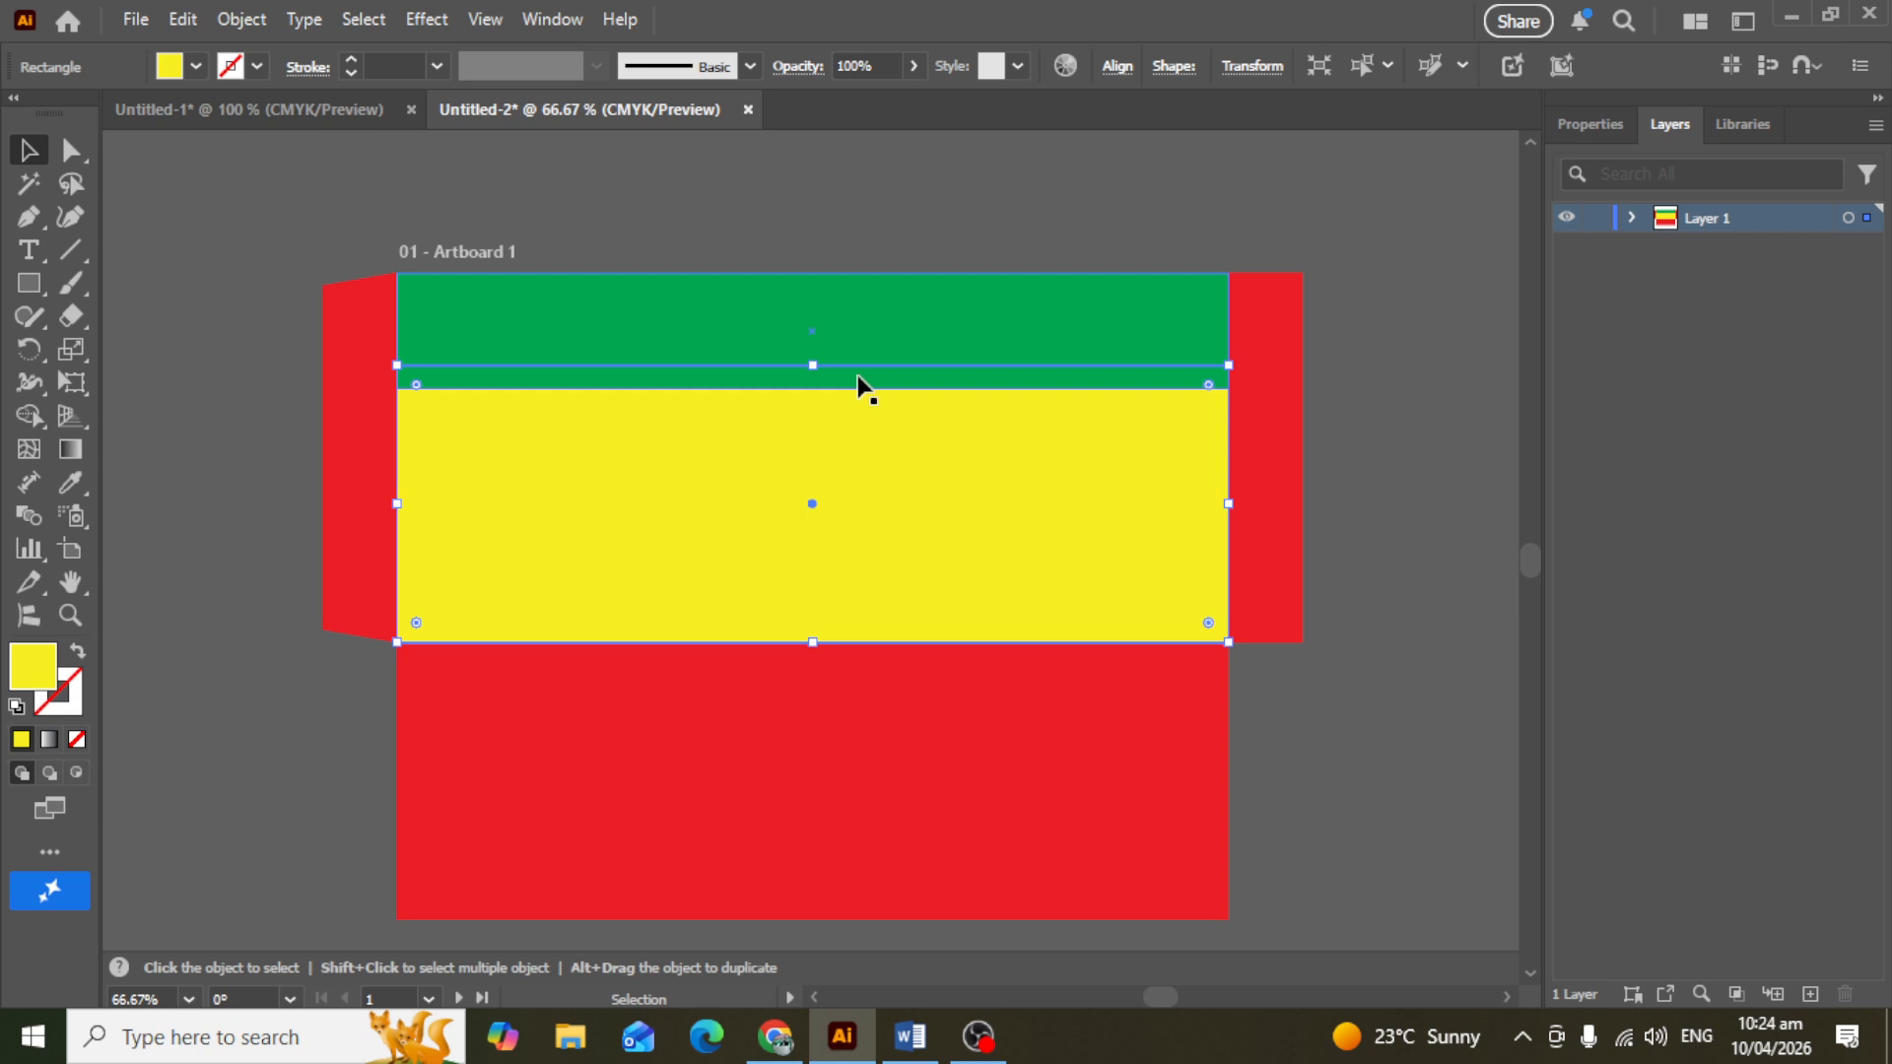
click(1089, 326)
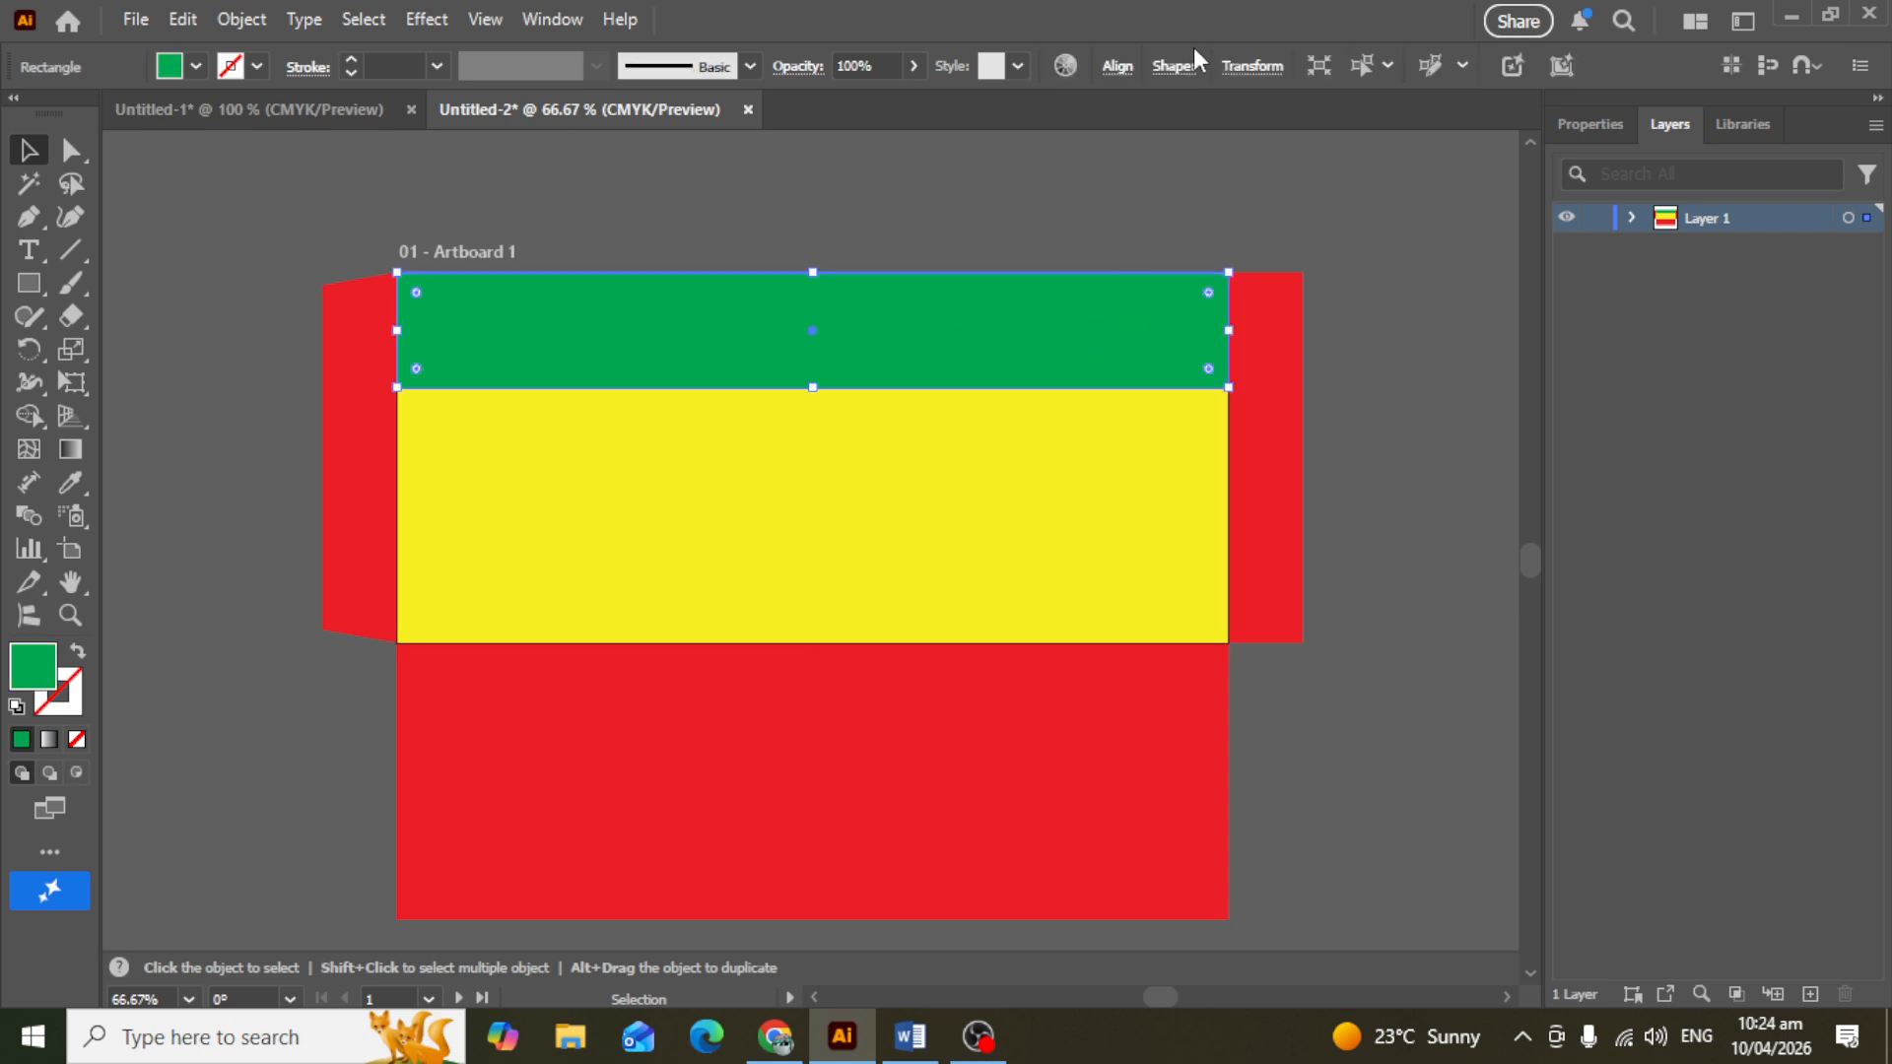
click(1249, 65)
drag(1212, 148, 1133, 141)
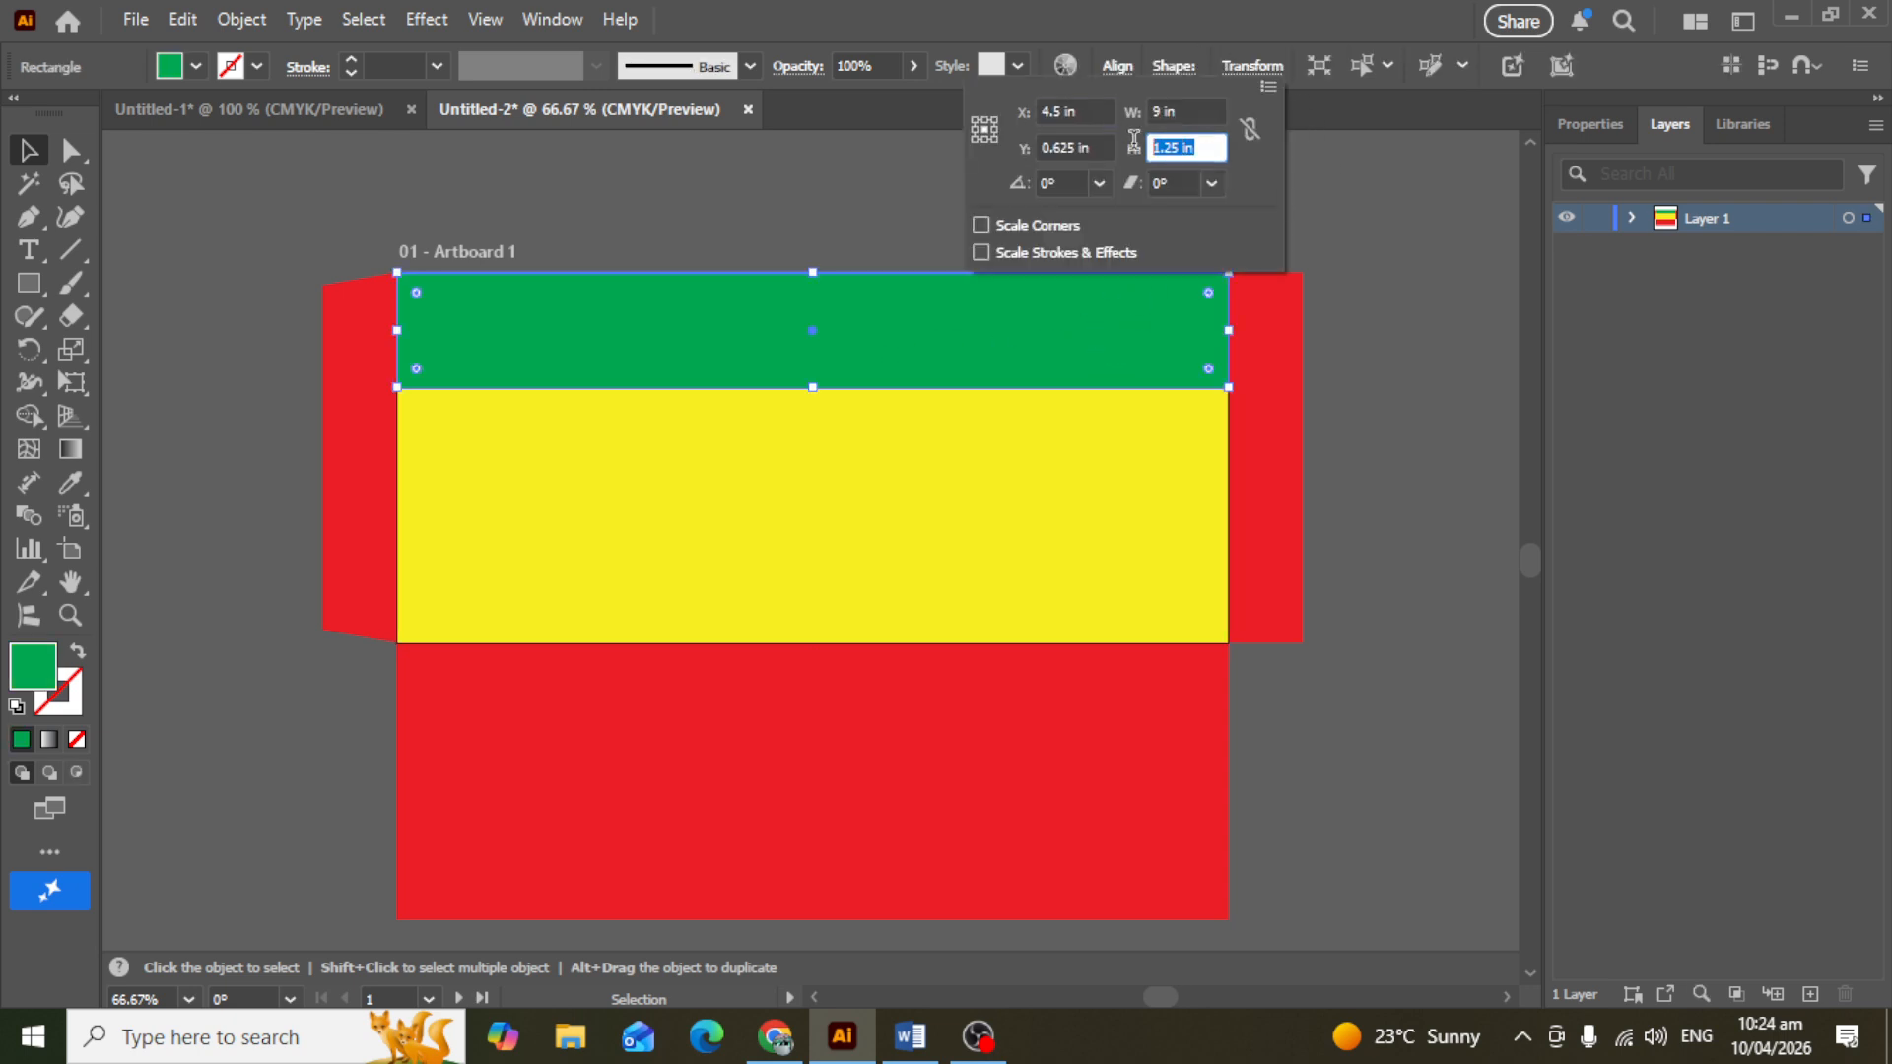
text(1.375)
key(Return)
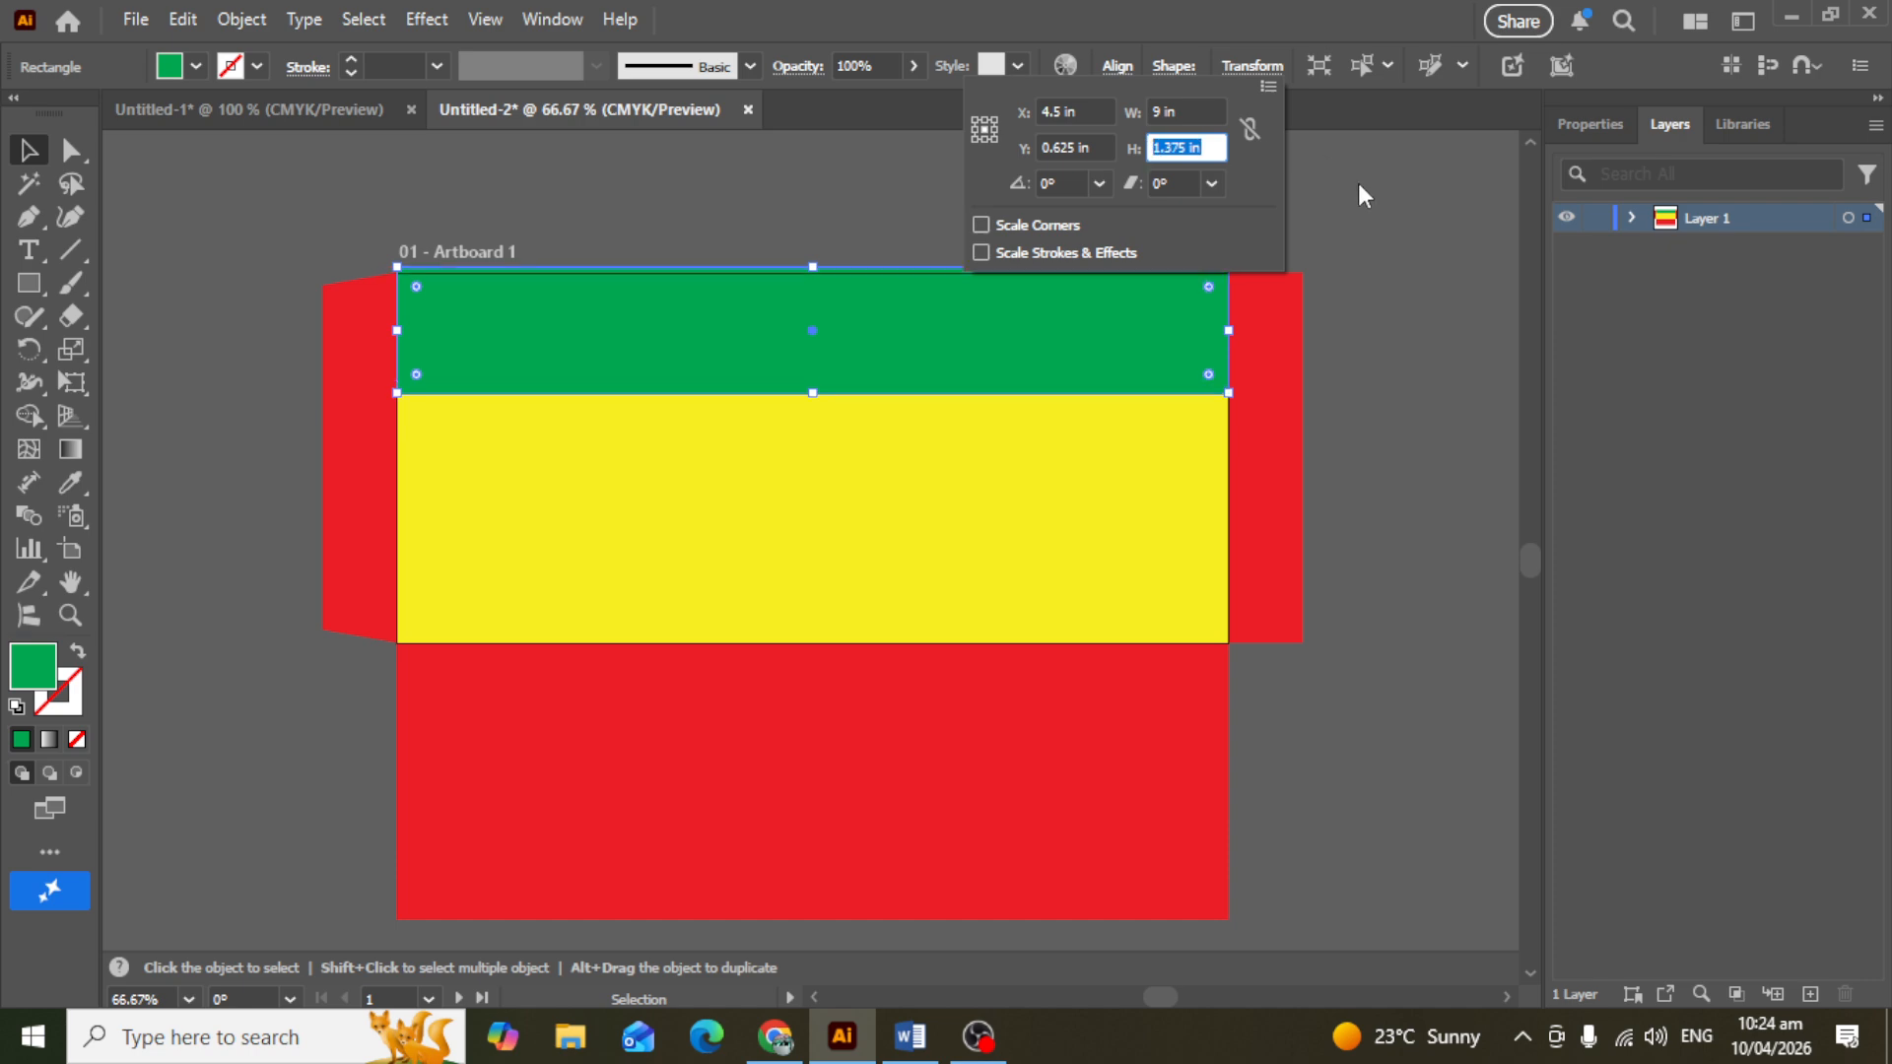
key(Up)
key(Return)
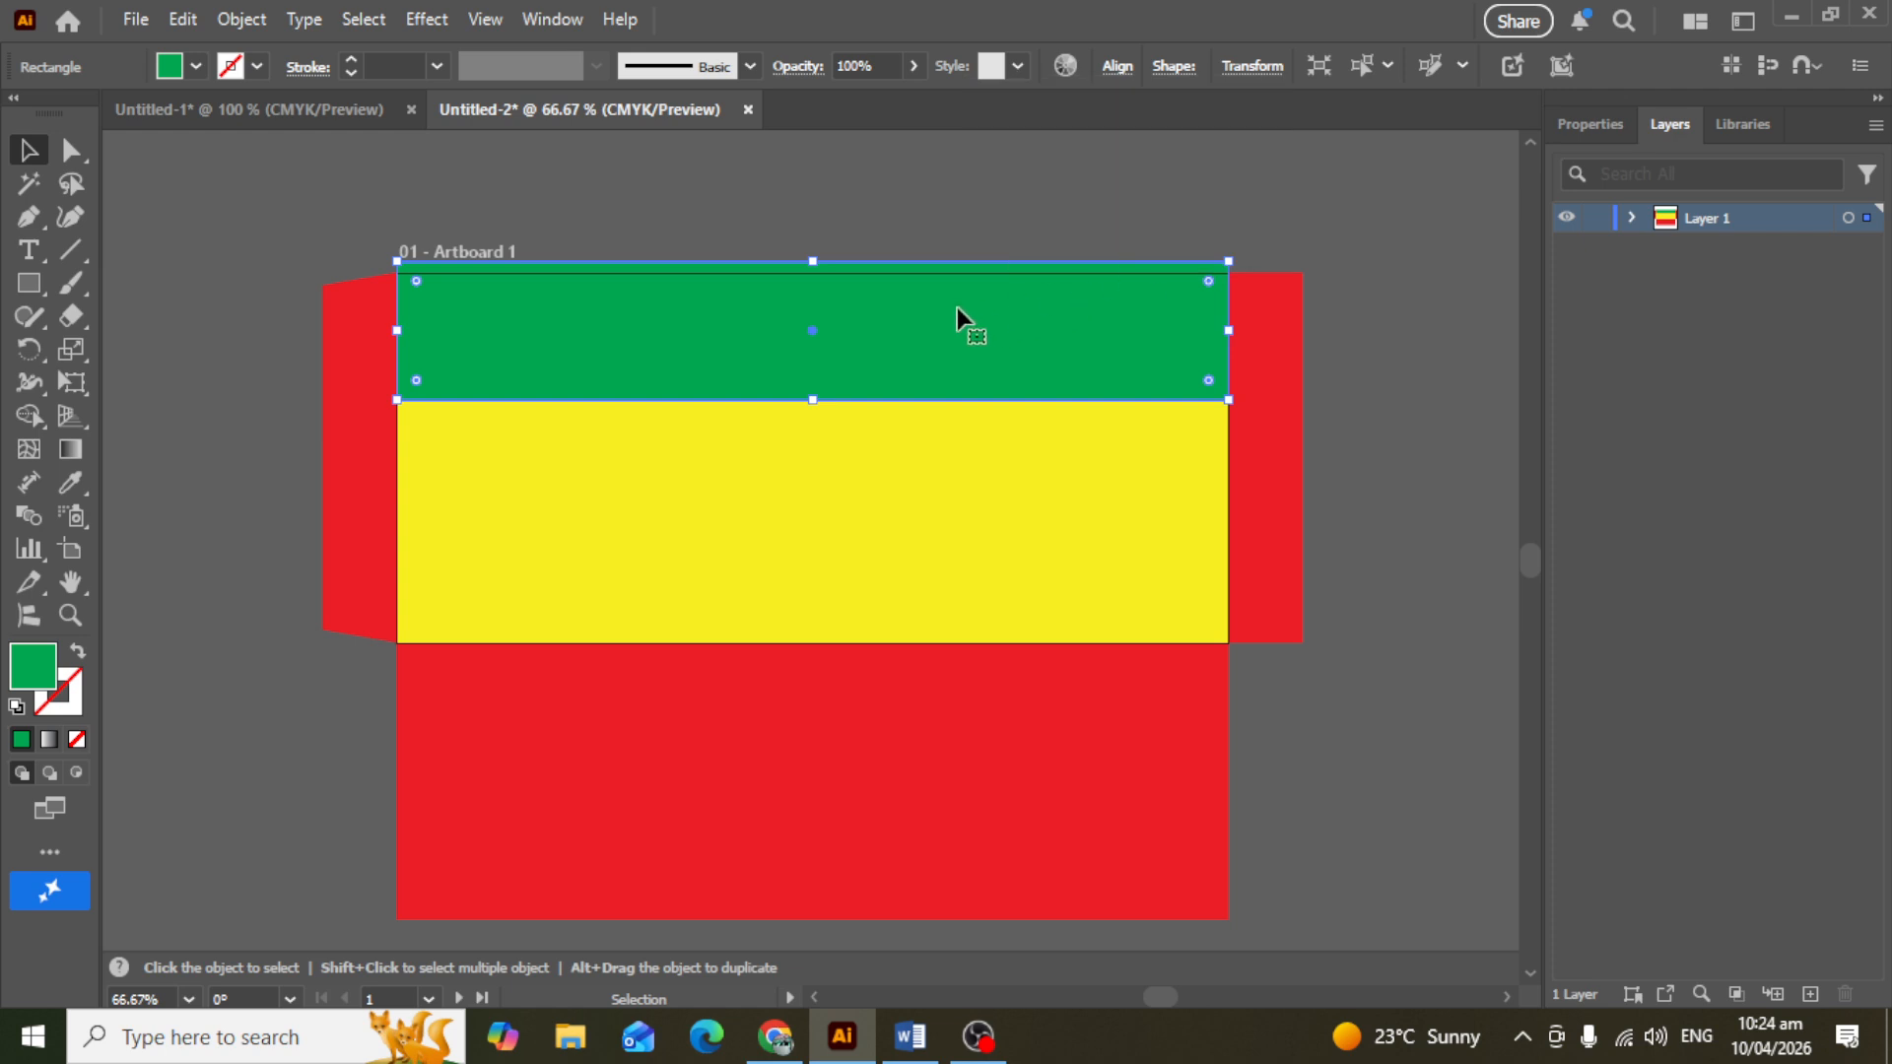
Step: Align the resized green flap with the upper edge of Artboard 1 and check how far it overlaps the yellow flap
mouse_move(956, 307)
mouse_down()
mouse_move(950, 333)
mouse_move(959, 319)
mouse_up()
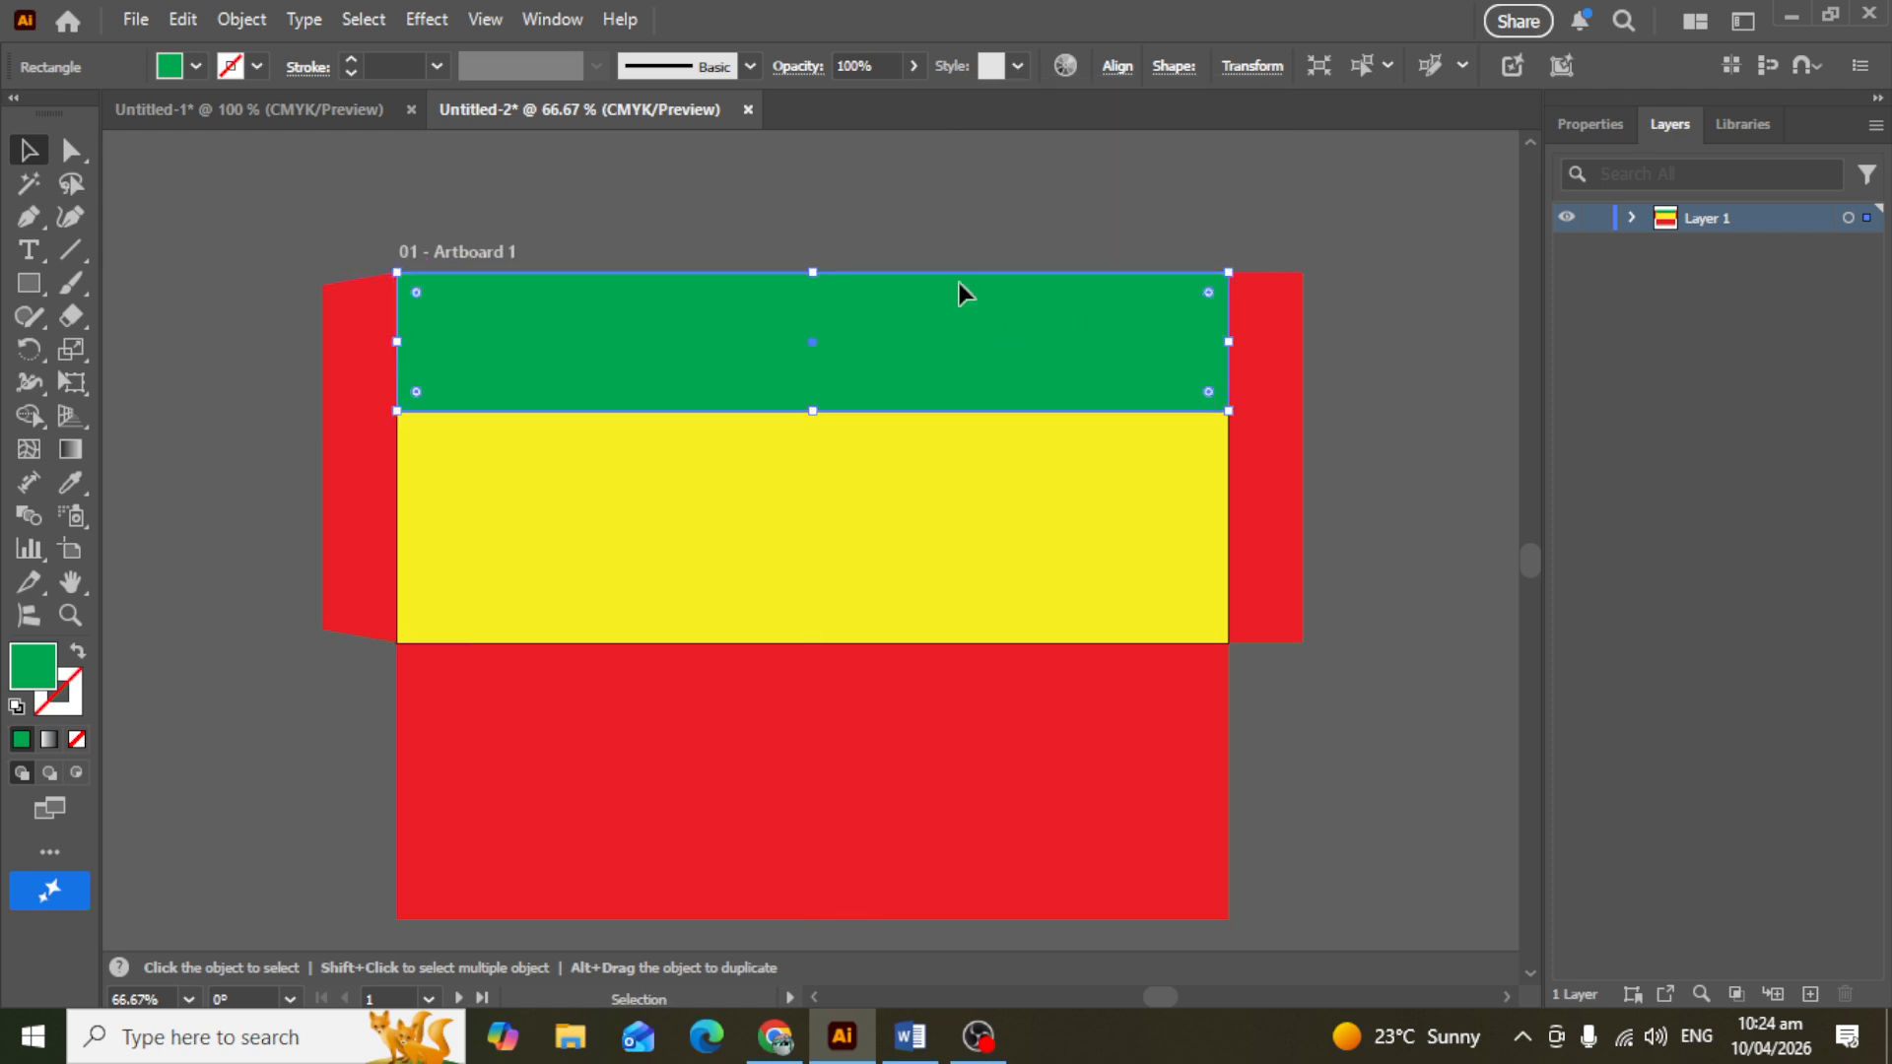
click(959, 449)
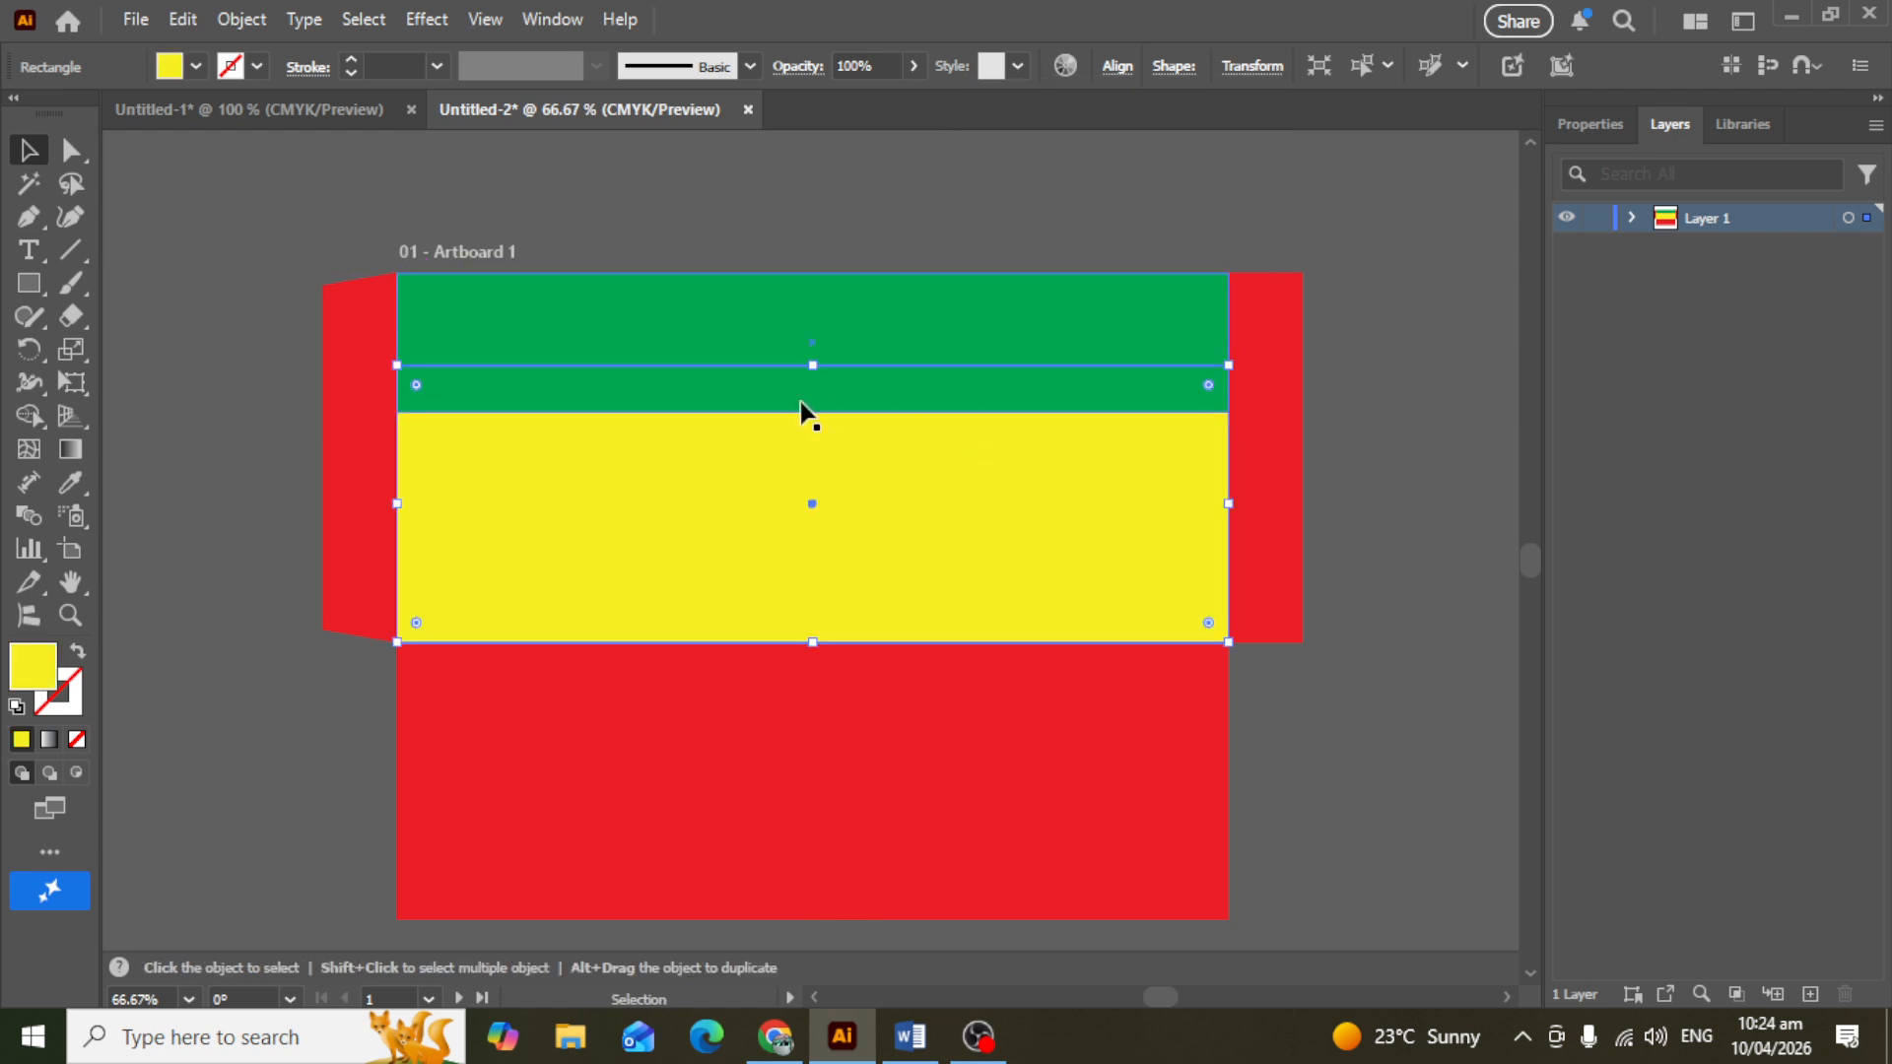
scroll(802, 410, up, 1)
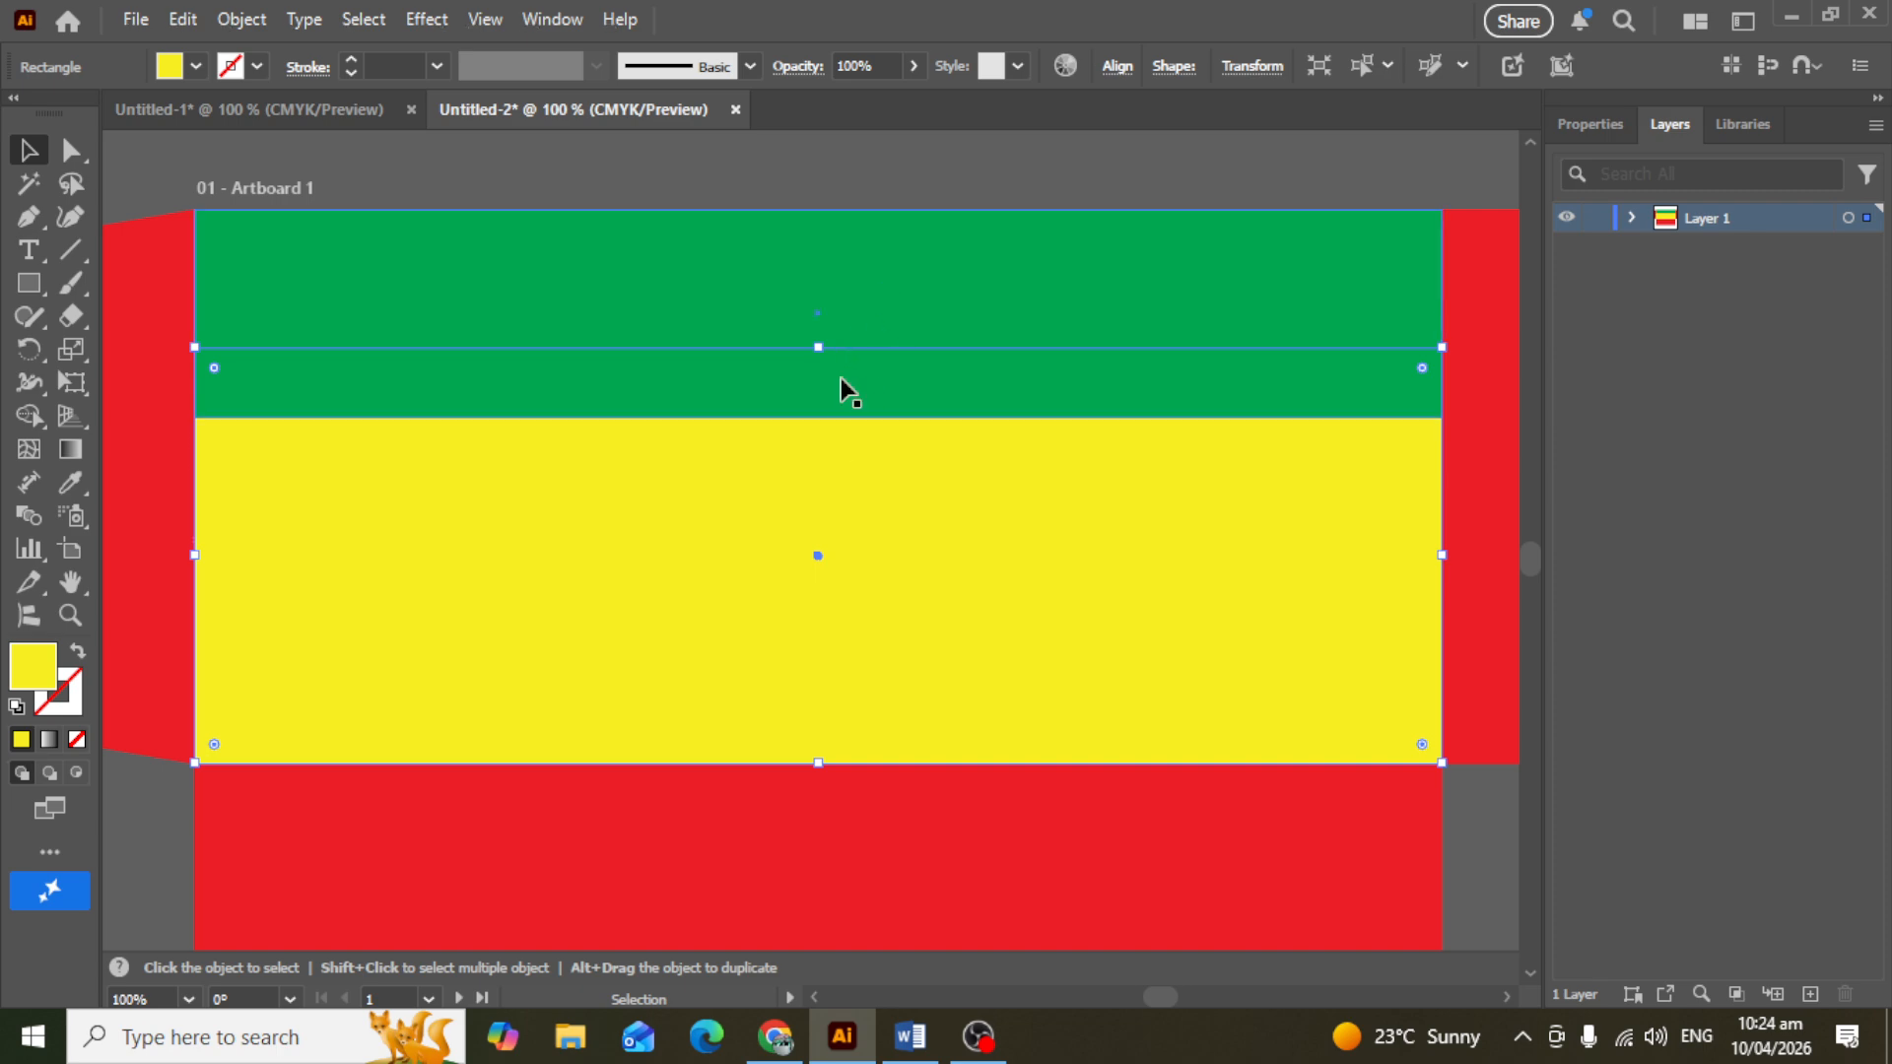
click(904, 163)
scroll(833, 482, down, 2)
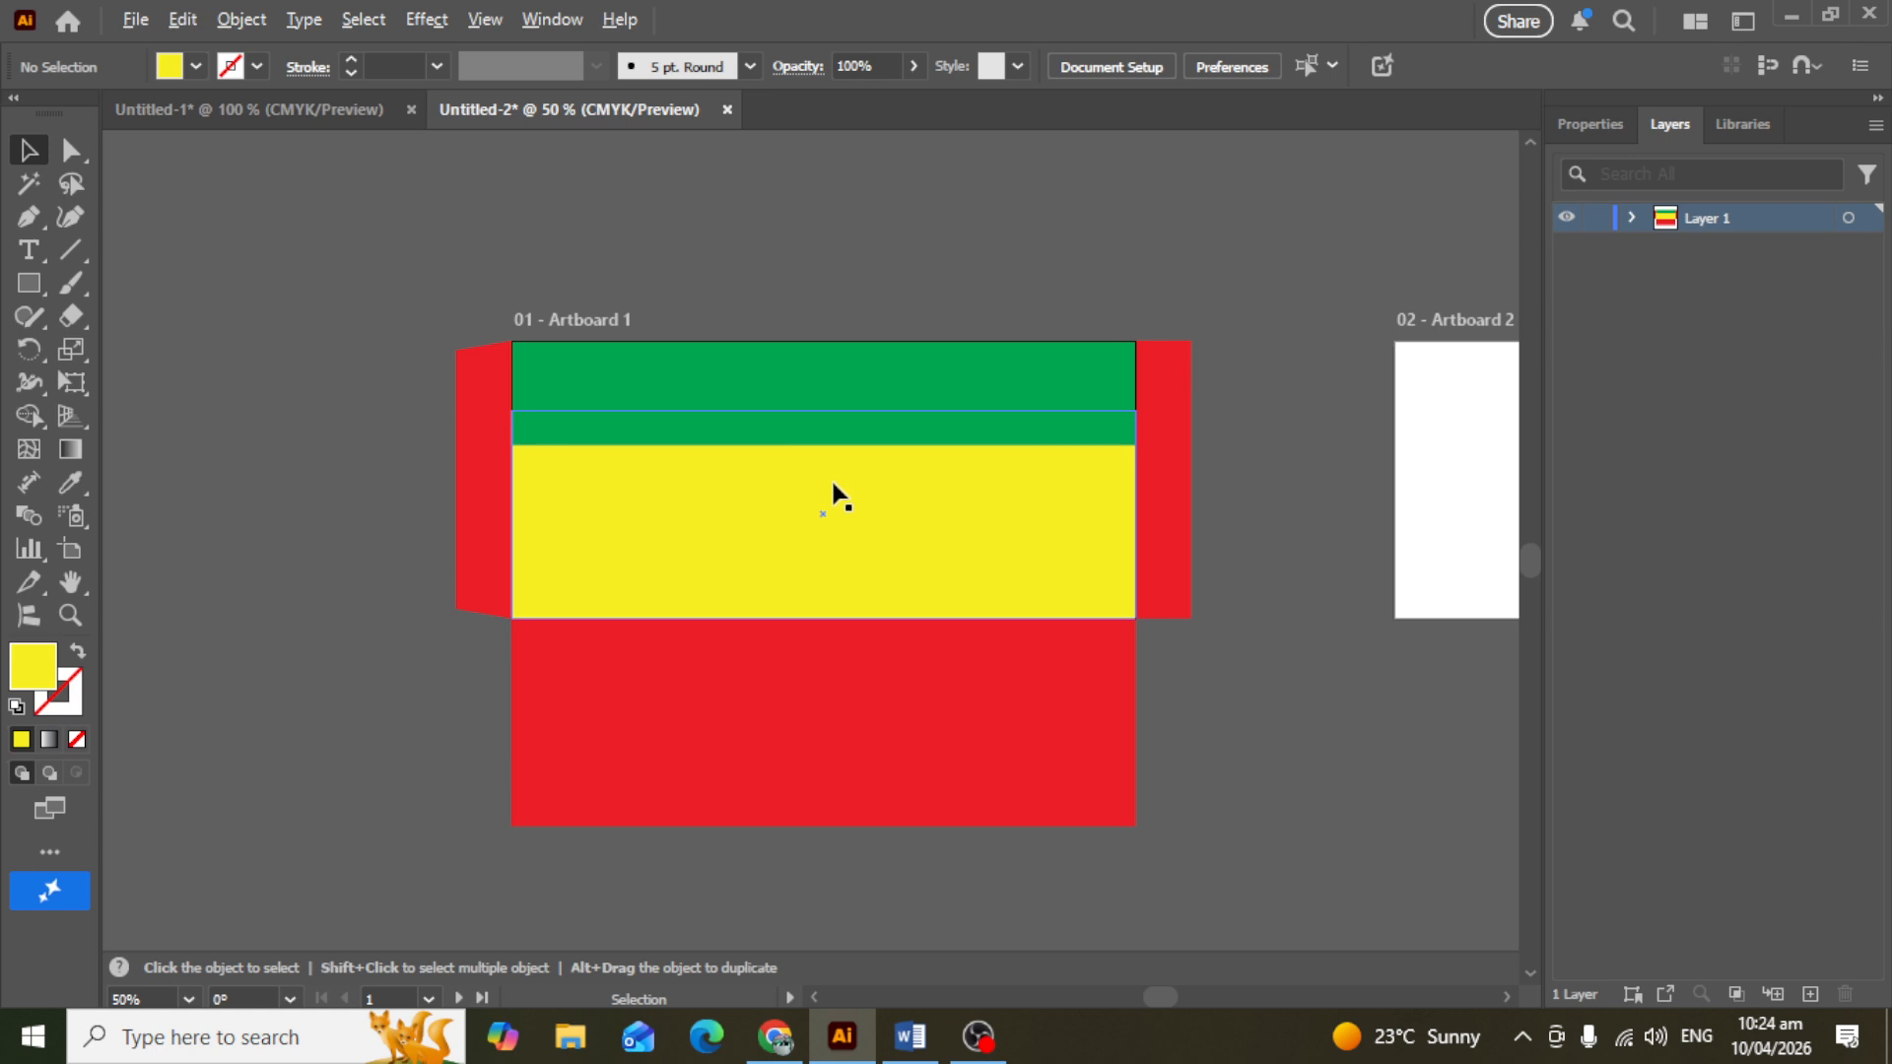
Step: Delete the yellow flap and move the green top flap flush above the upper edge of Artboard 1
click(840, 492)
key(Delete)
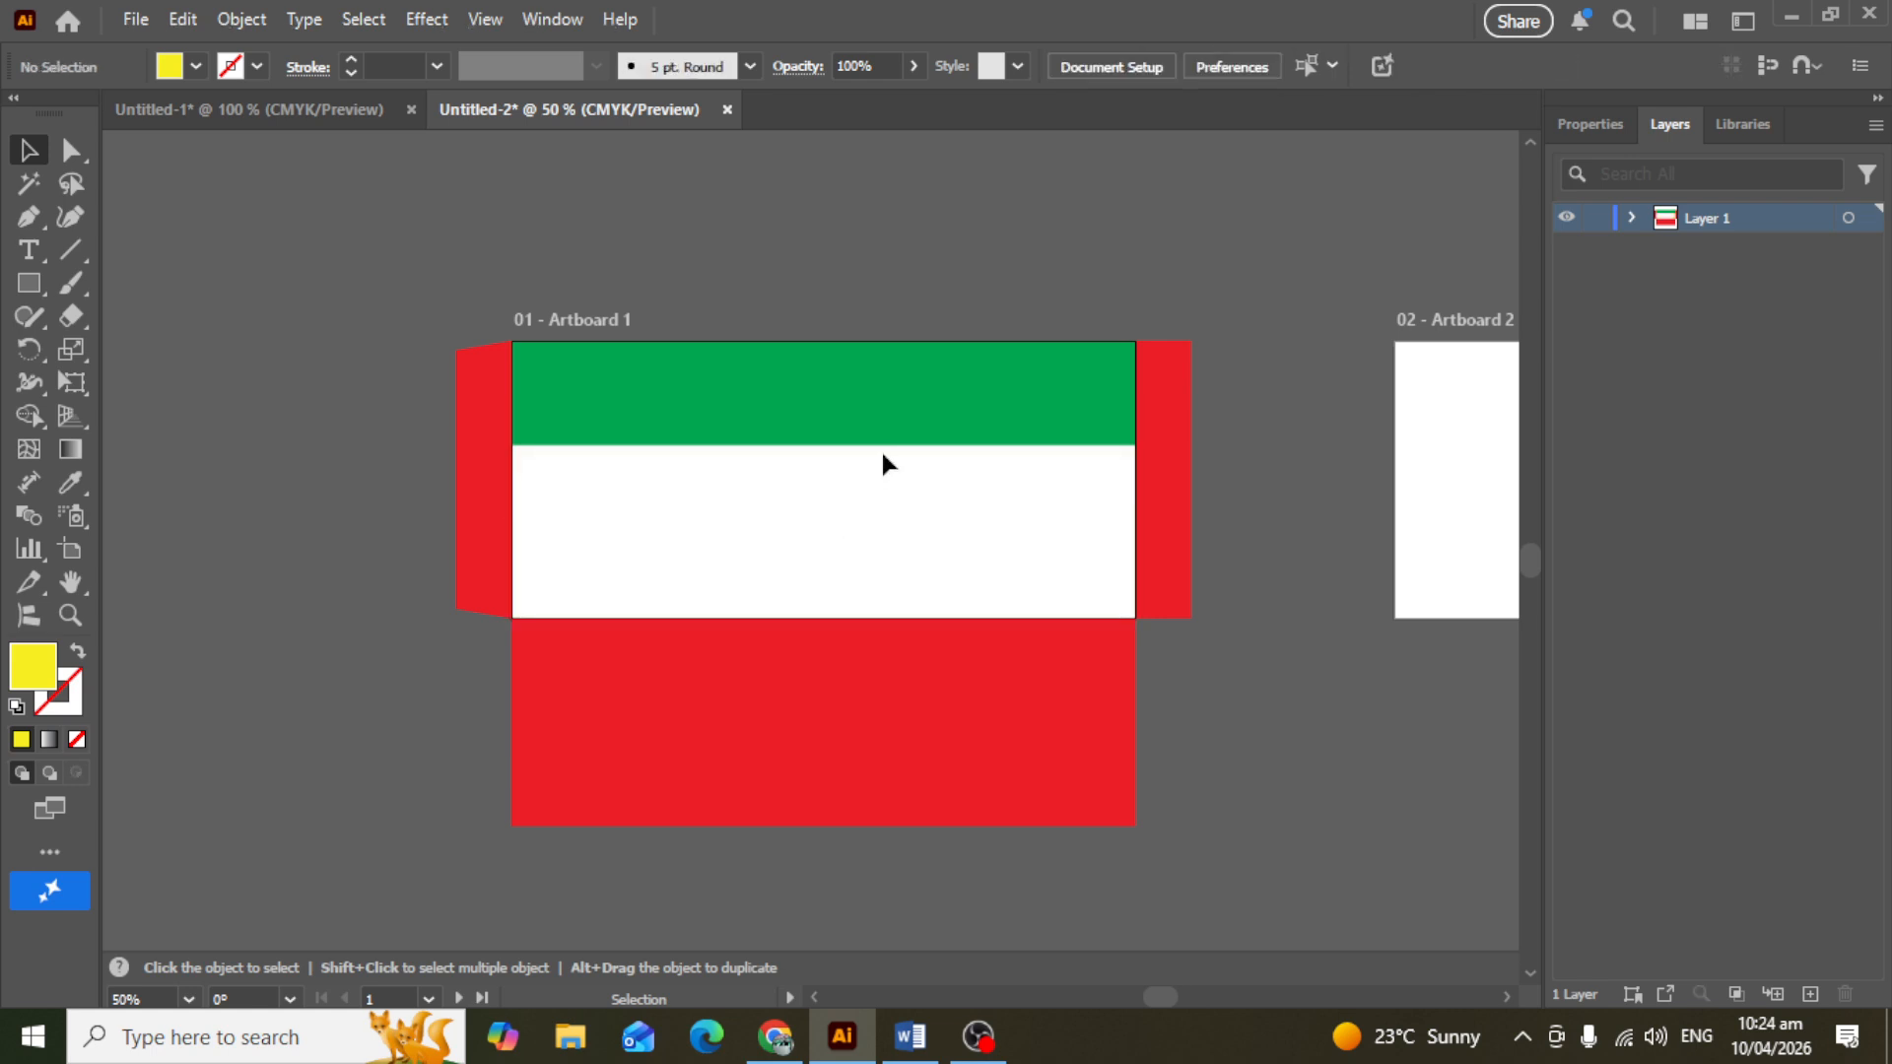
drag(883, 423, 882, 316)
click(1182, 187)
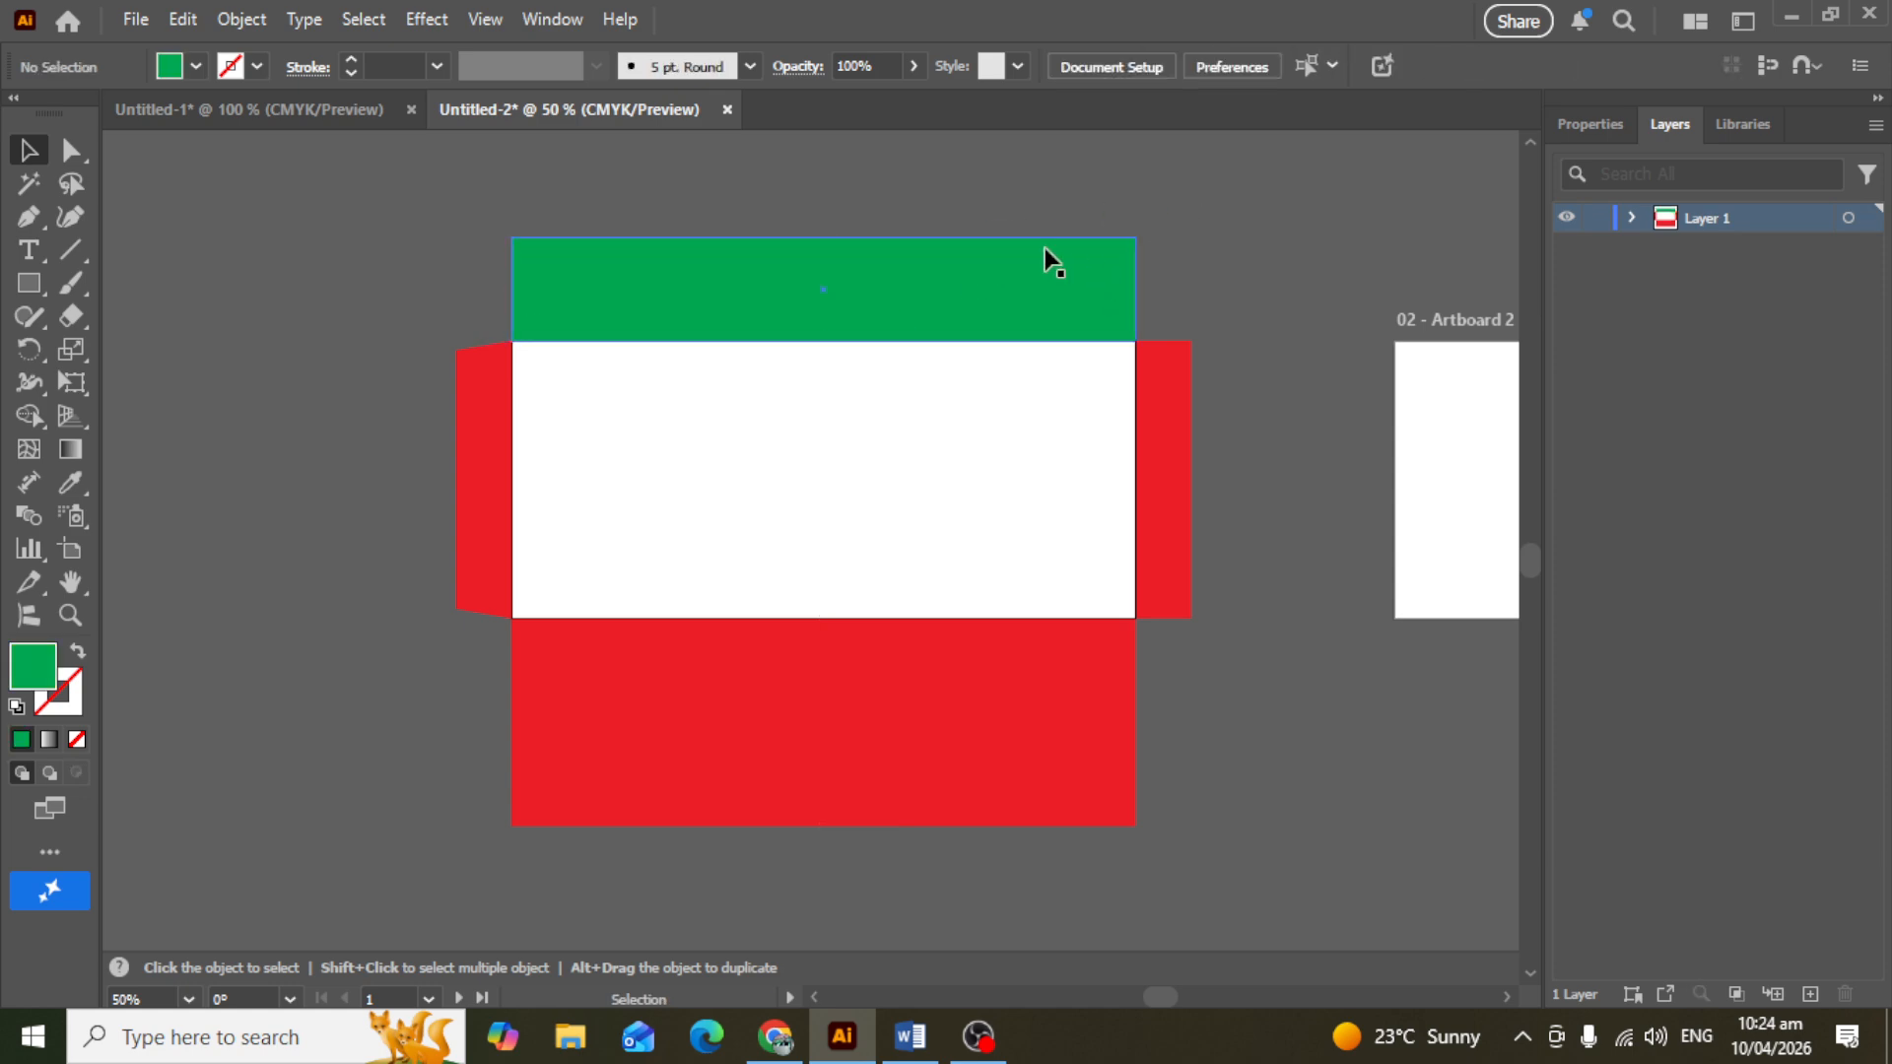
Step: Taper the green top flap by nudging its two outer corner anchor points inward by equal amounts
click(519, 255)
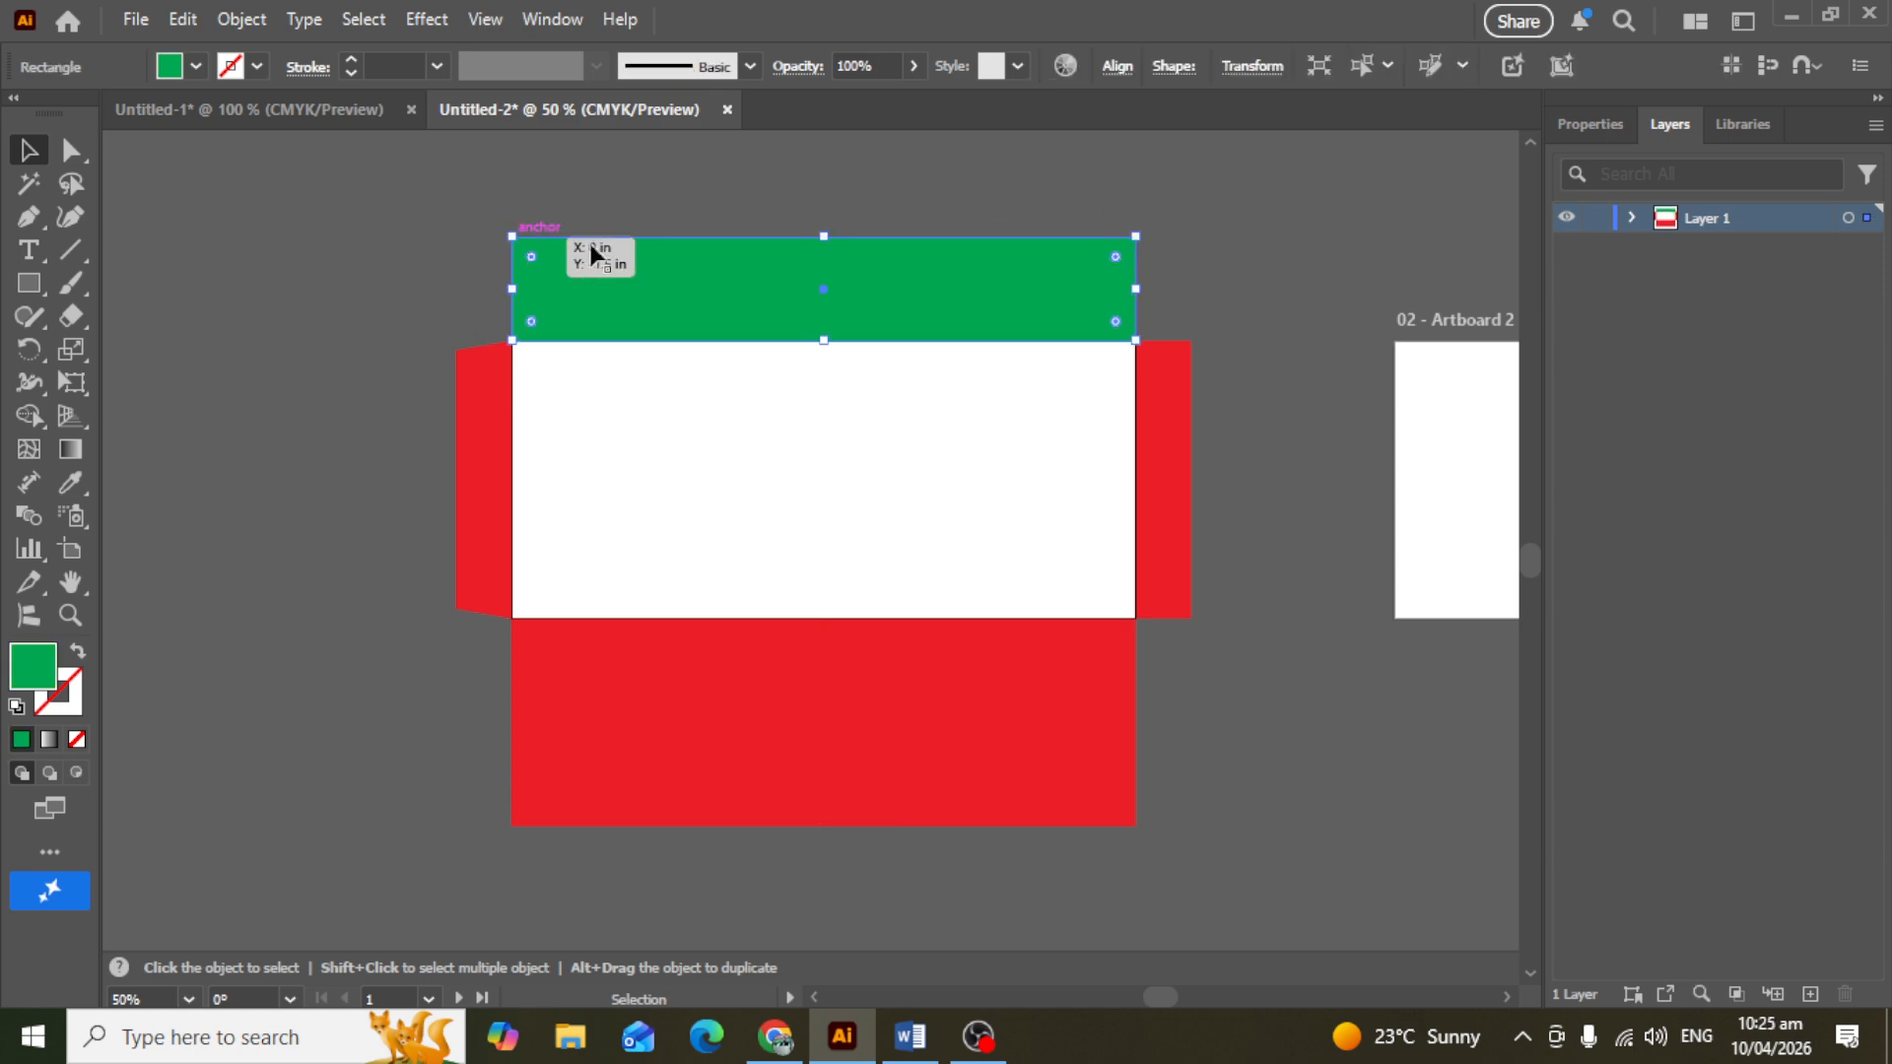
click(559, 197)
click(71, 149)
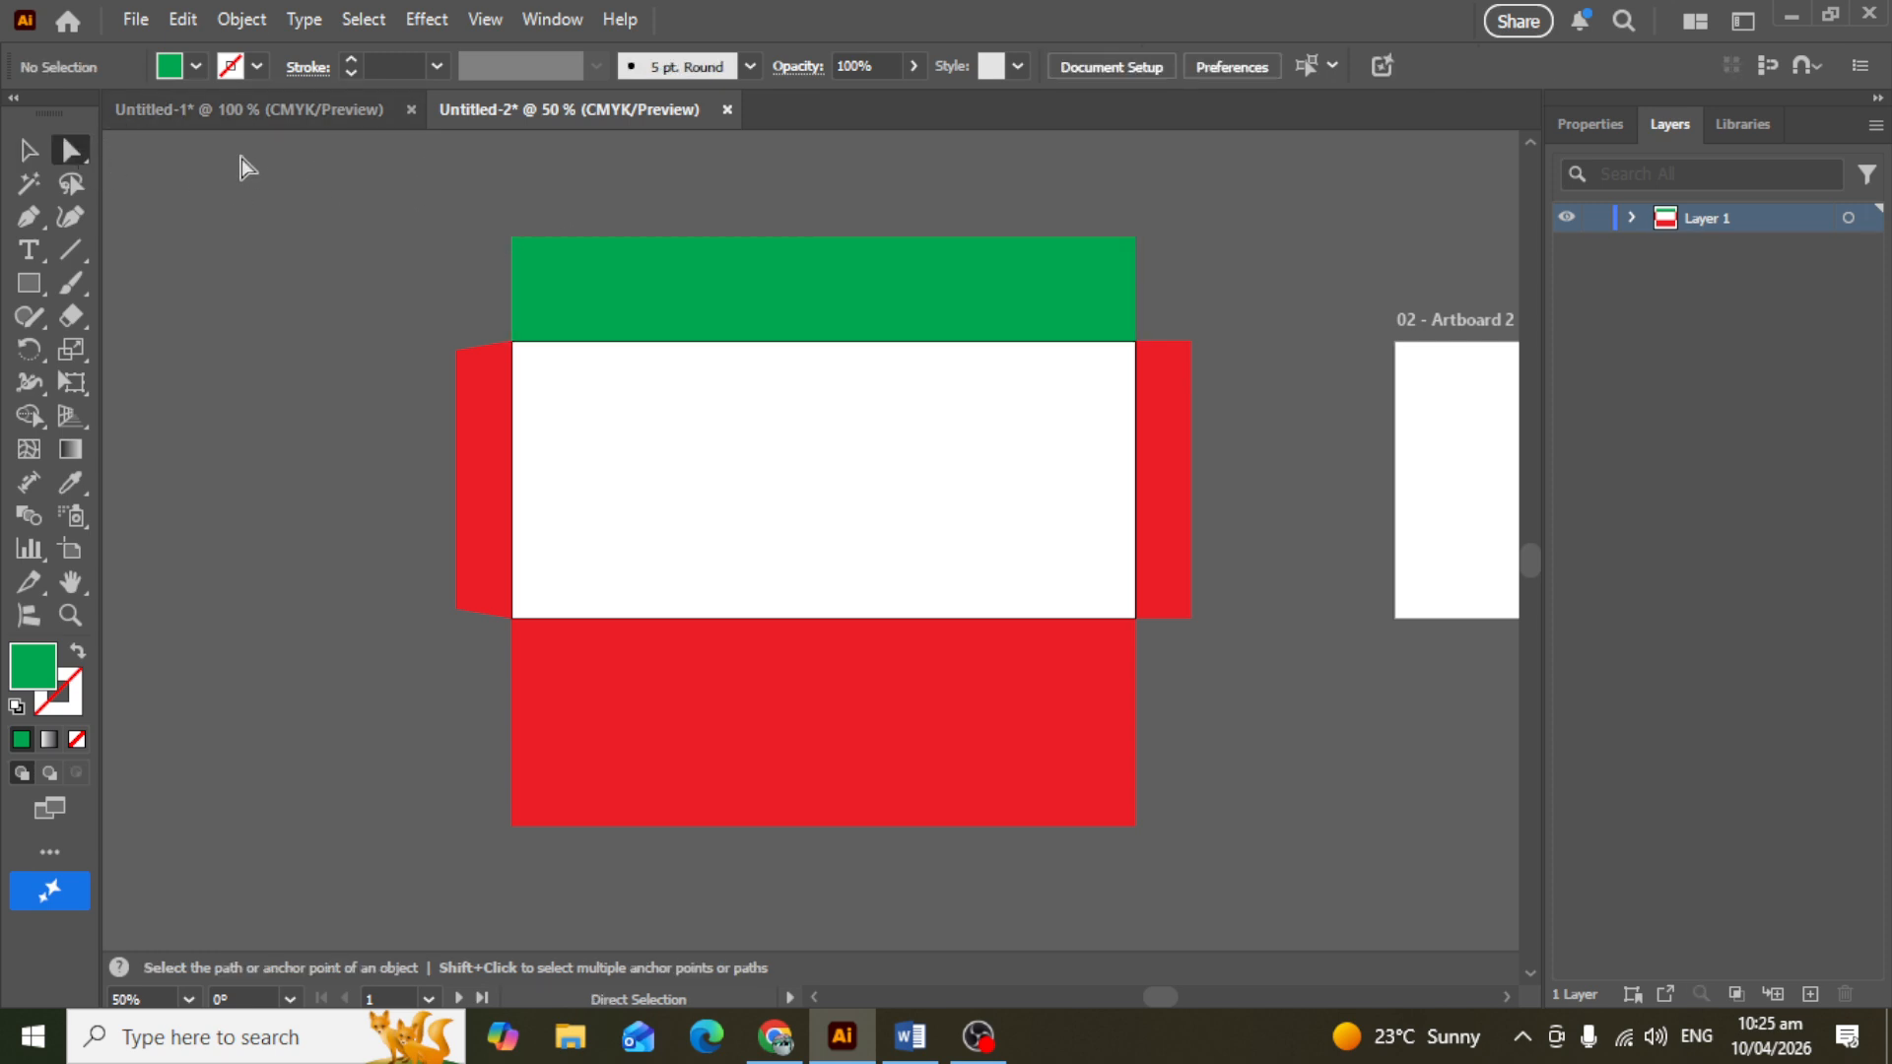
click(511, 238)
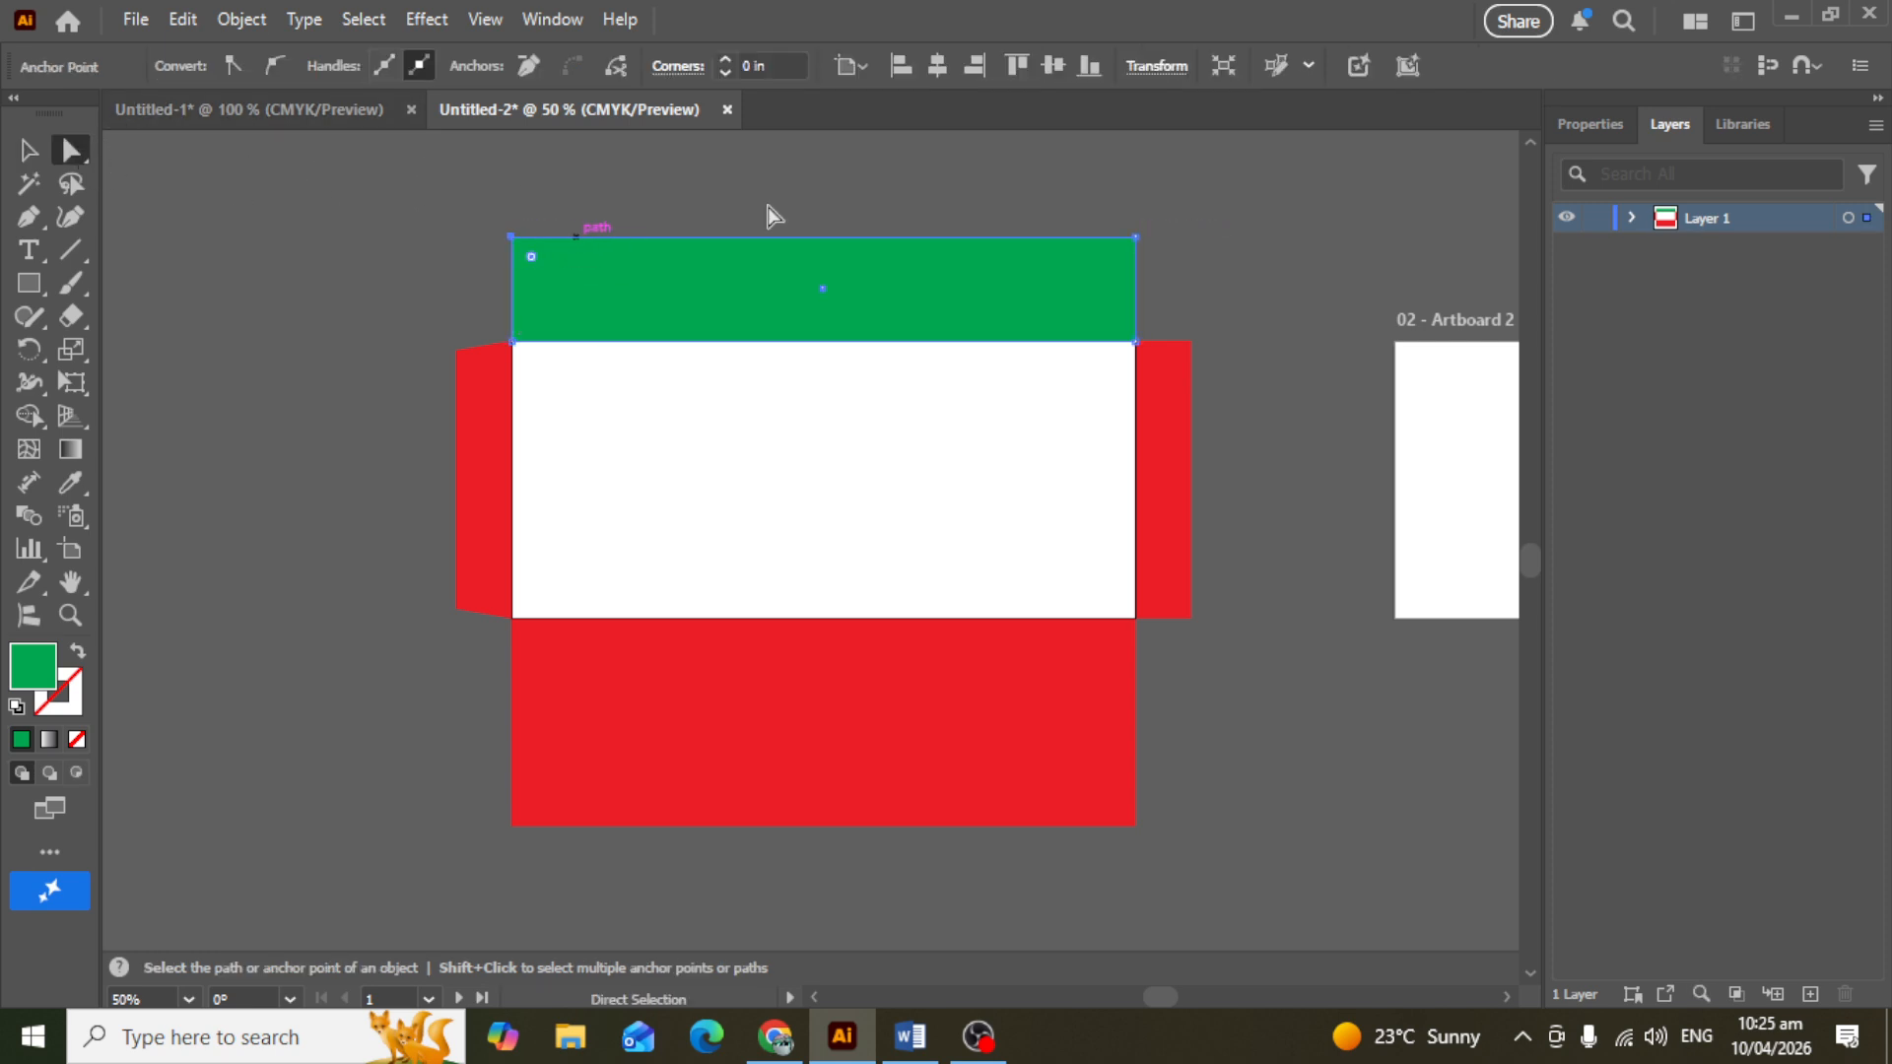
key(Right)
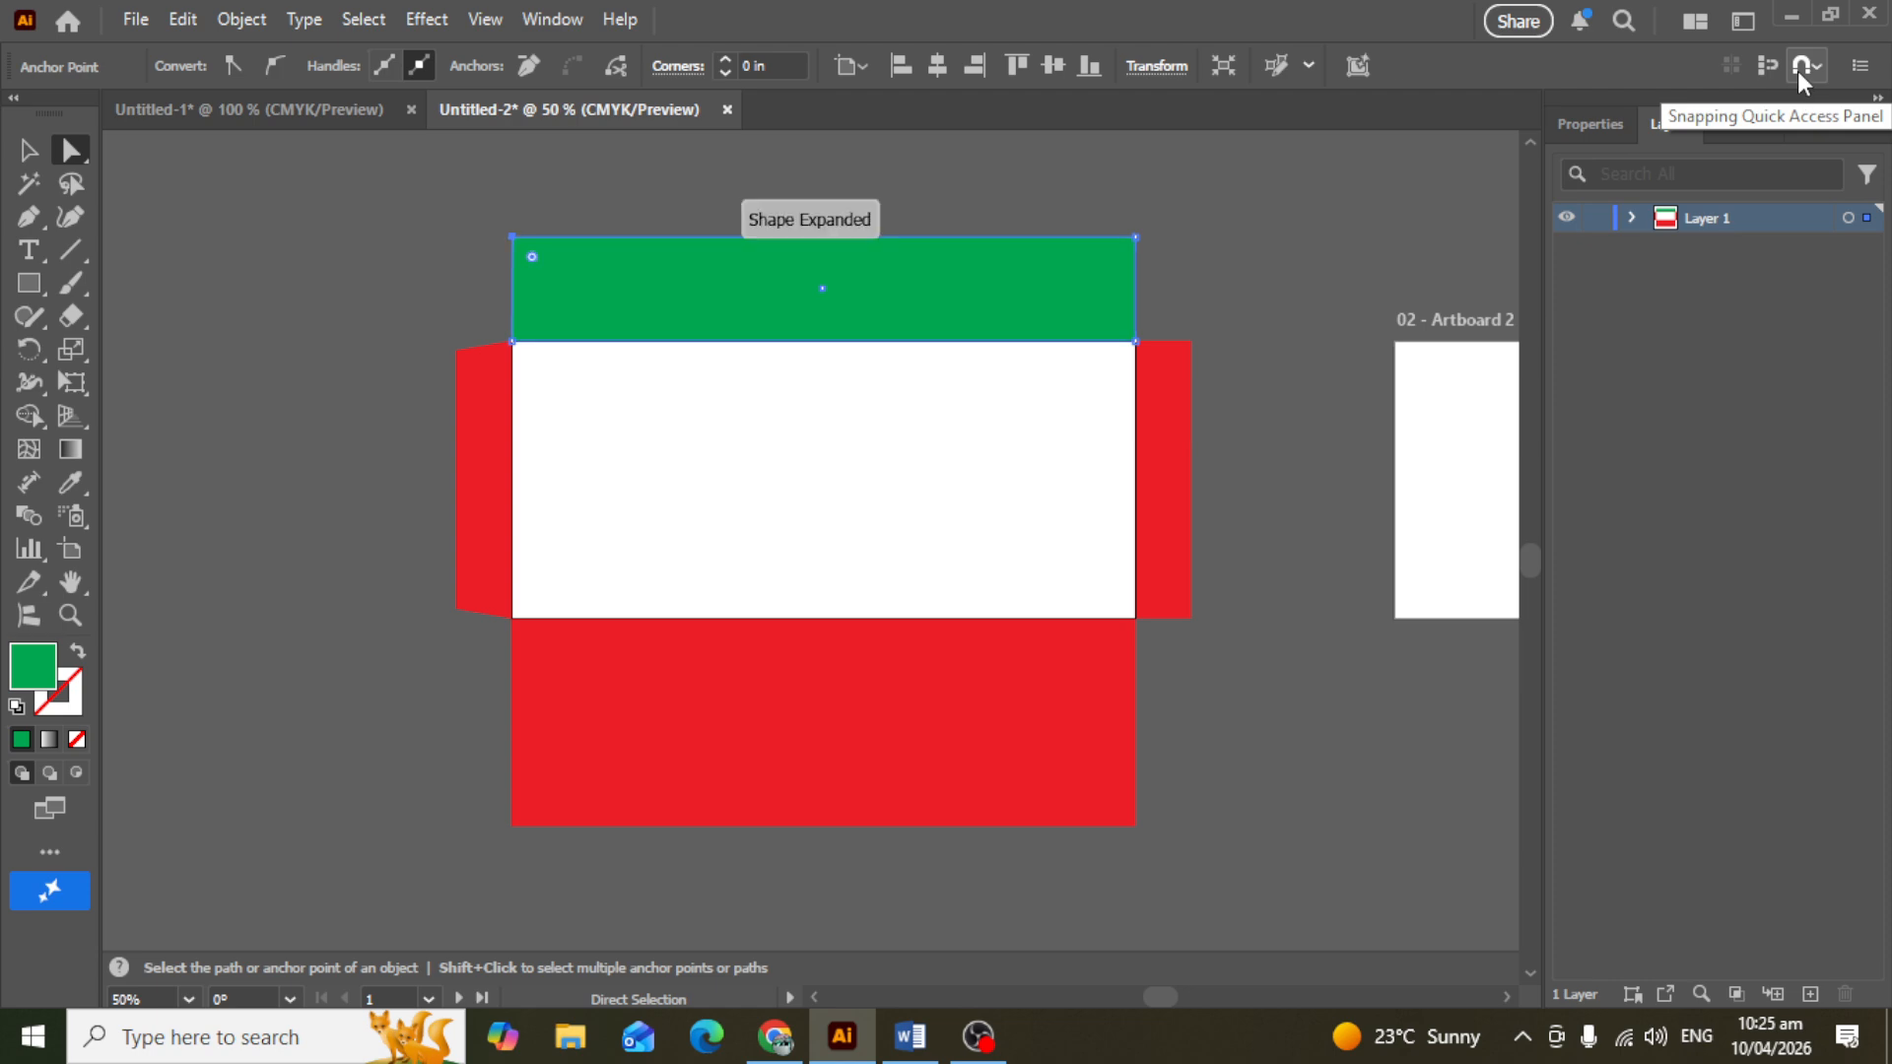
key(Right)
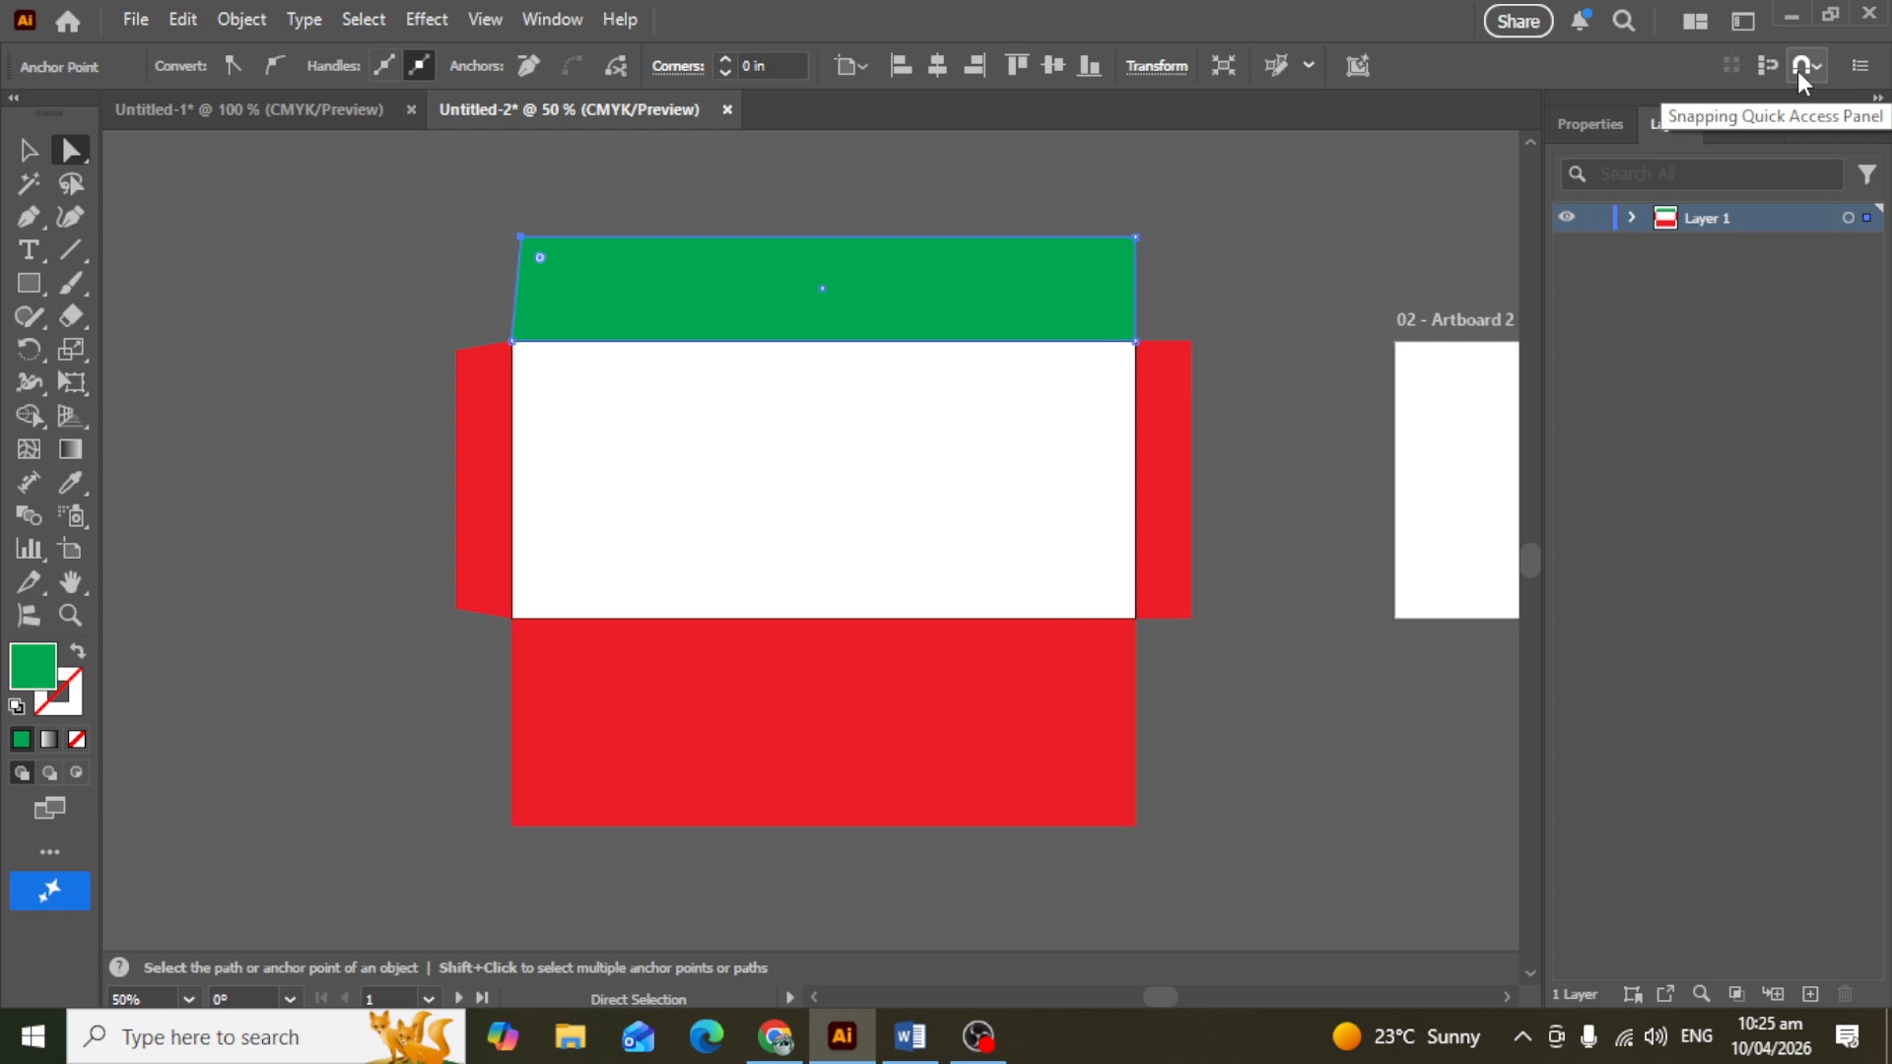
drag(1136, 238, 1136, 241)
key(Left)
key(Left)
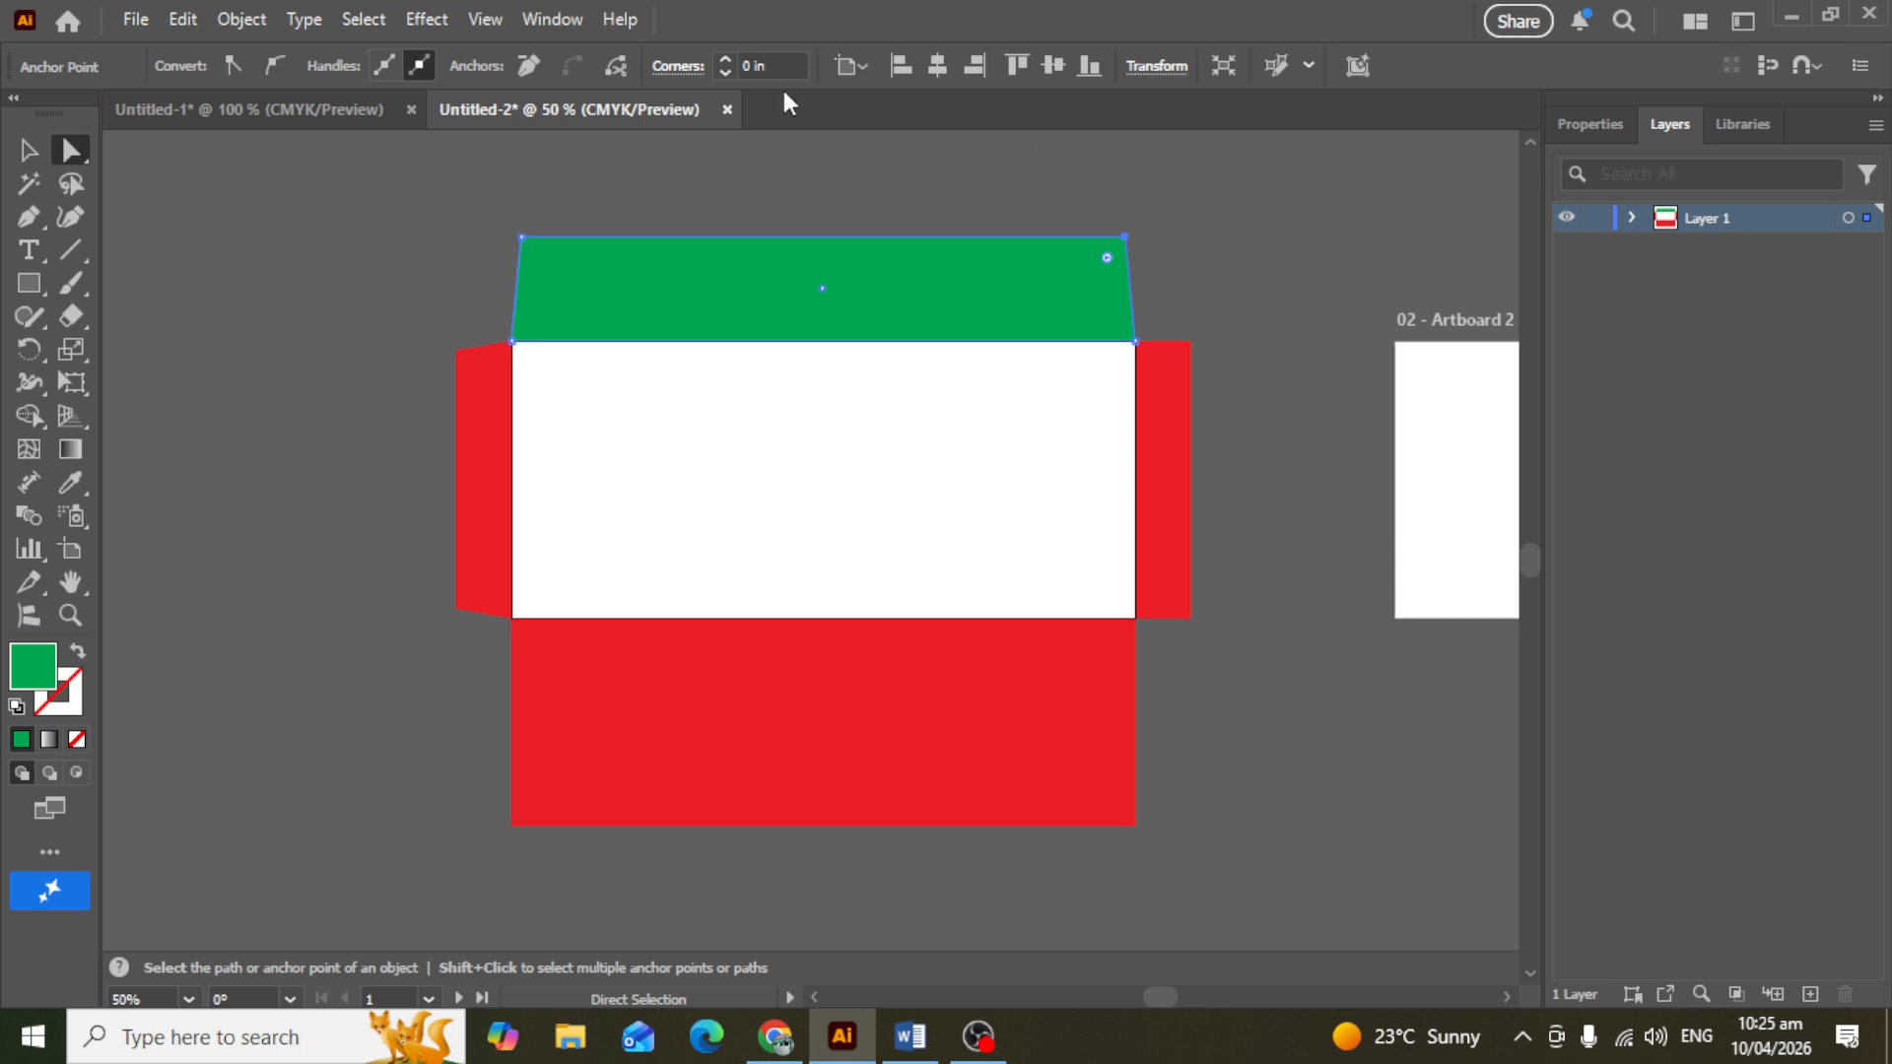
click(29, 150)
click(203, 198)
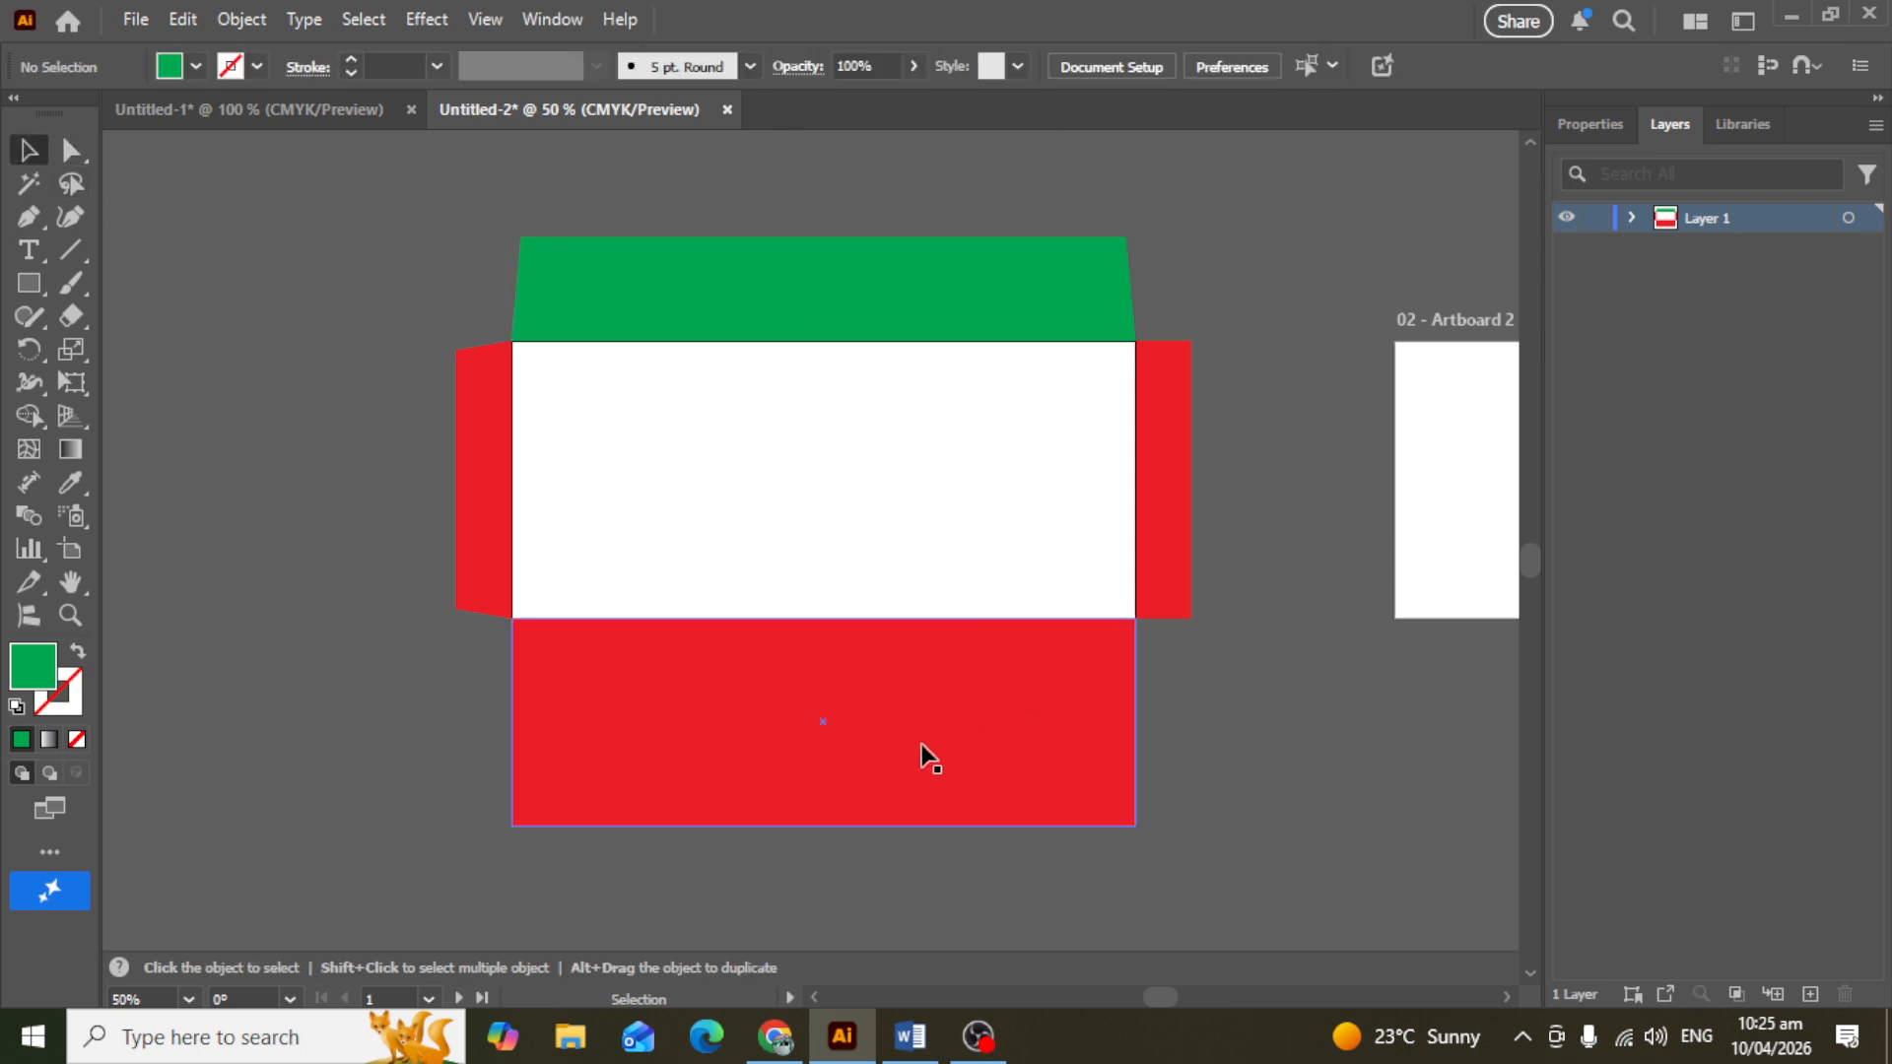
Step: Switch to the Untitled-1 document and examine the C5 and C4 envelopes in the Standard Envelope Sizes chart
scroll(925, 756, up, 2)
scroll(924, 756, down, 3)
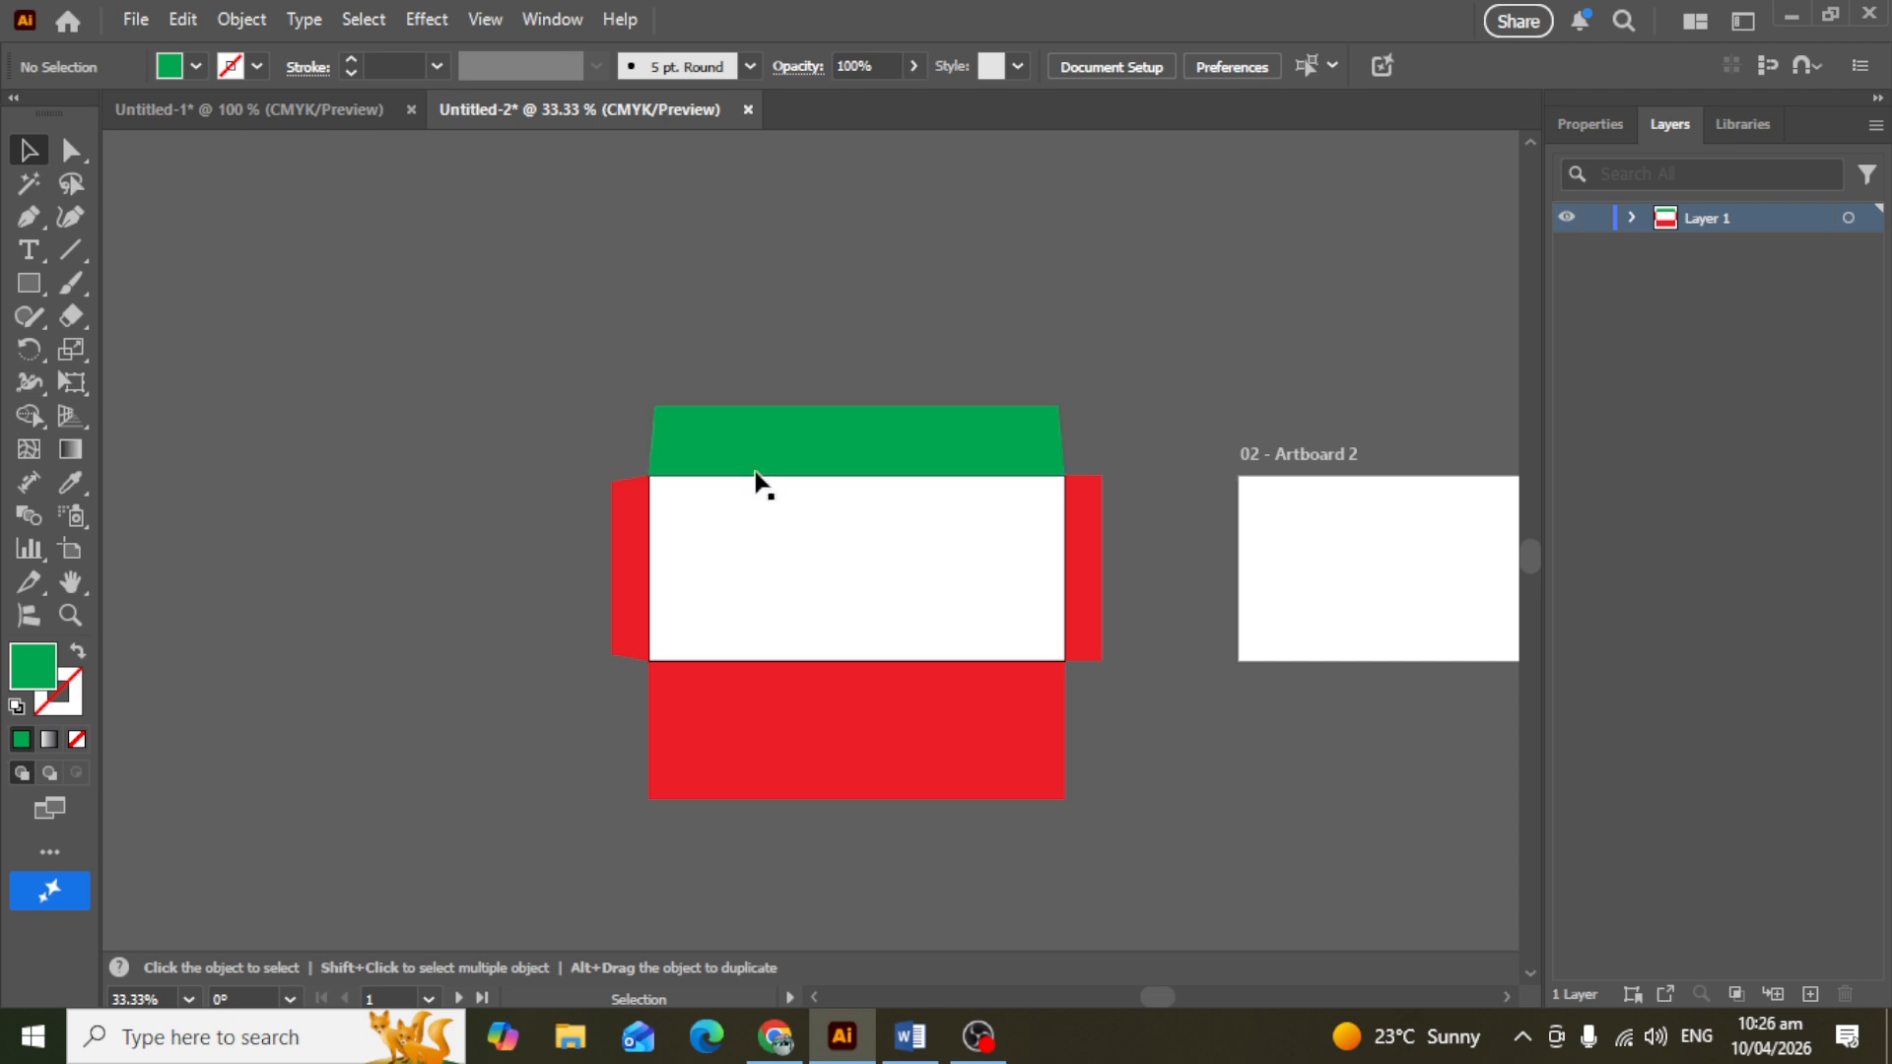
click(282, 117)
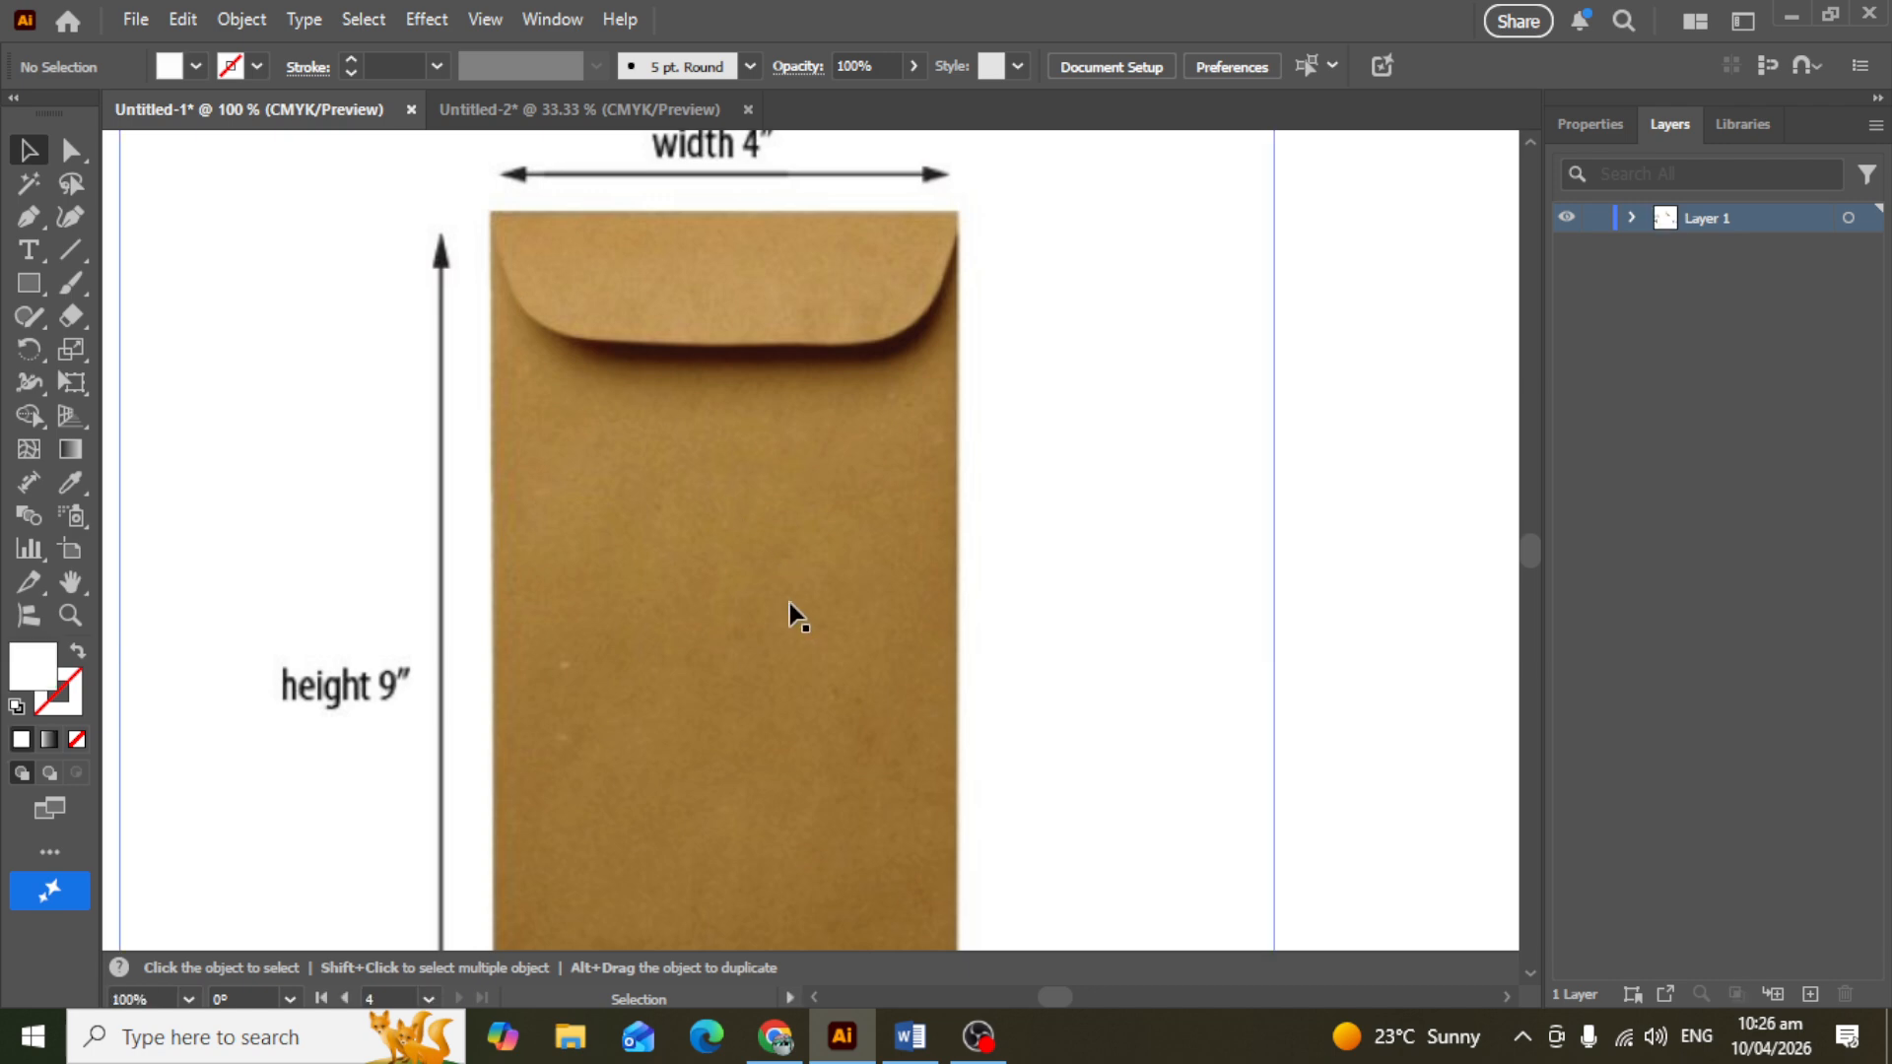
scroll(818, 653, down, 3)
drag(1093, 388, 883, 625)
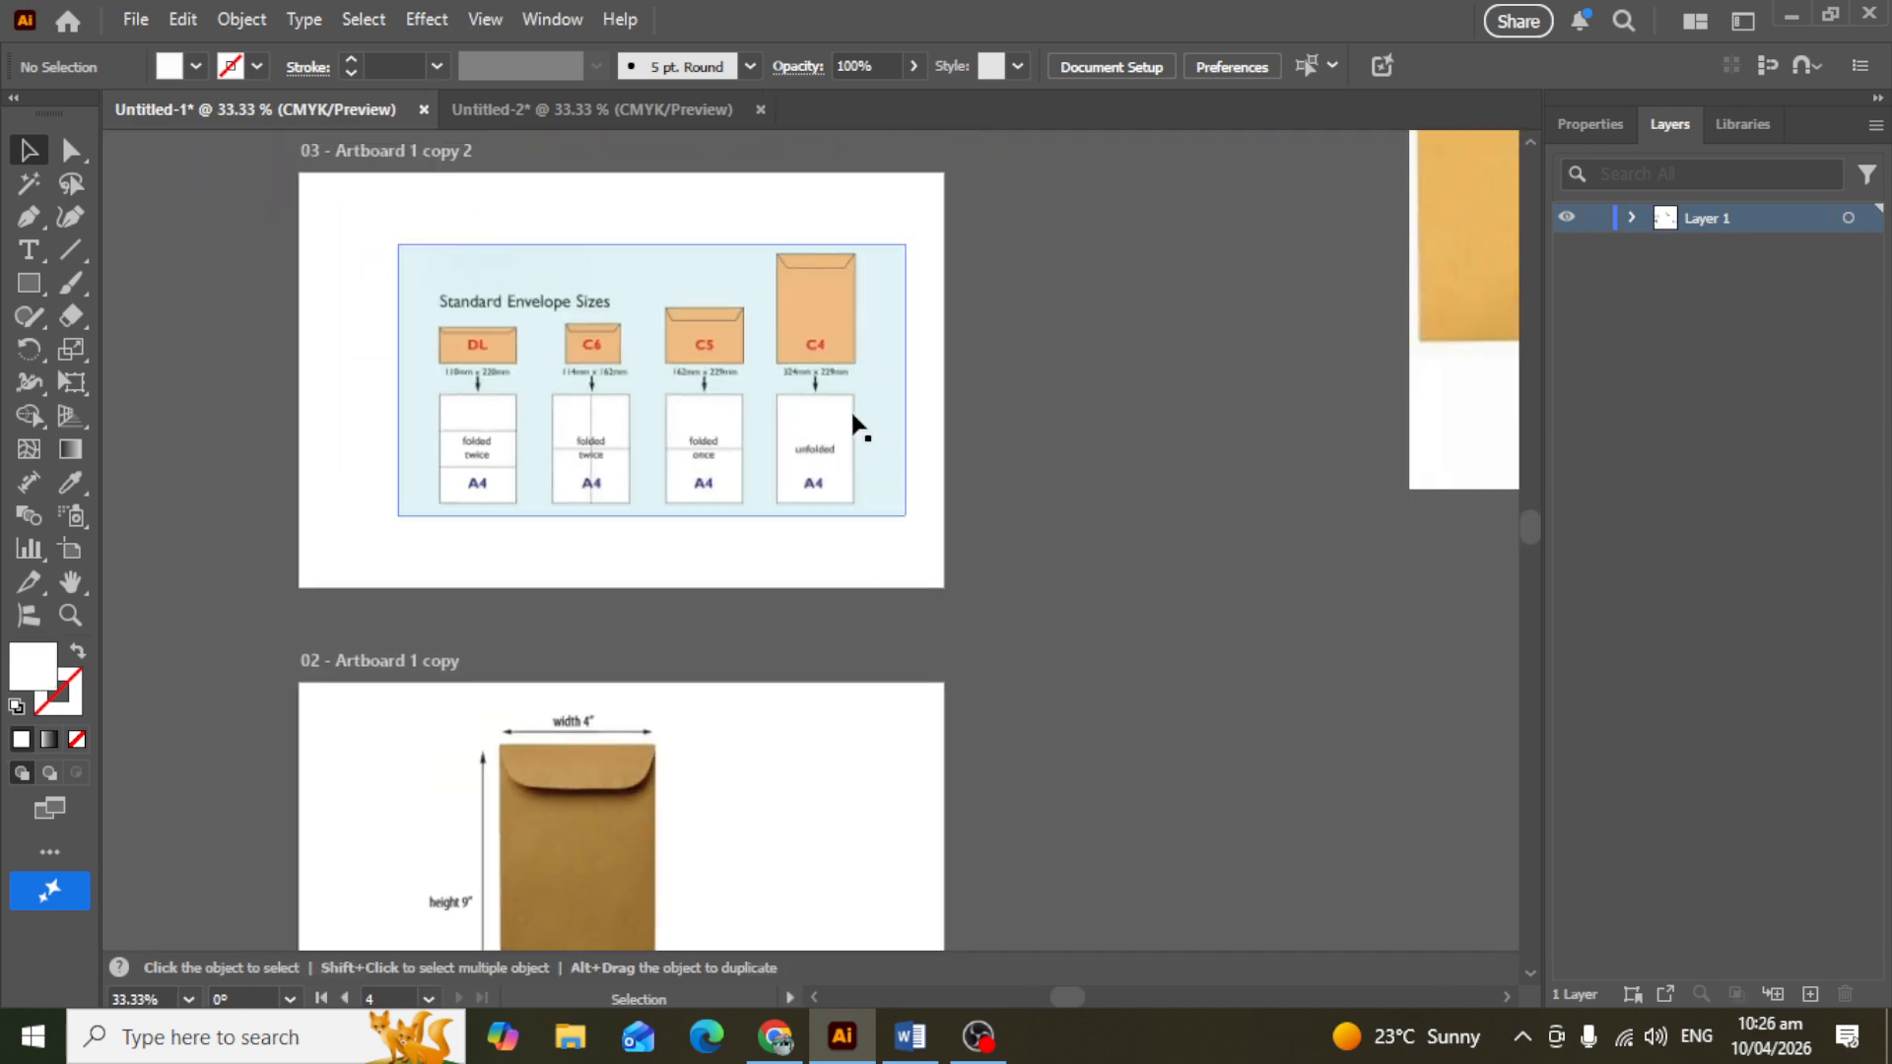
scroll(845, 358, up, 4)
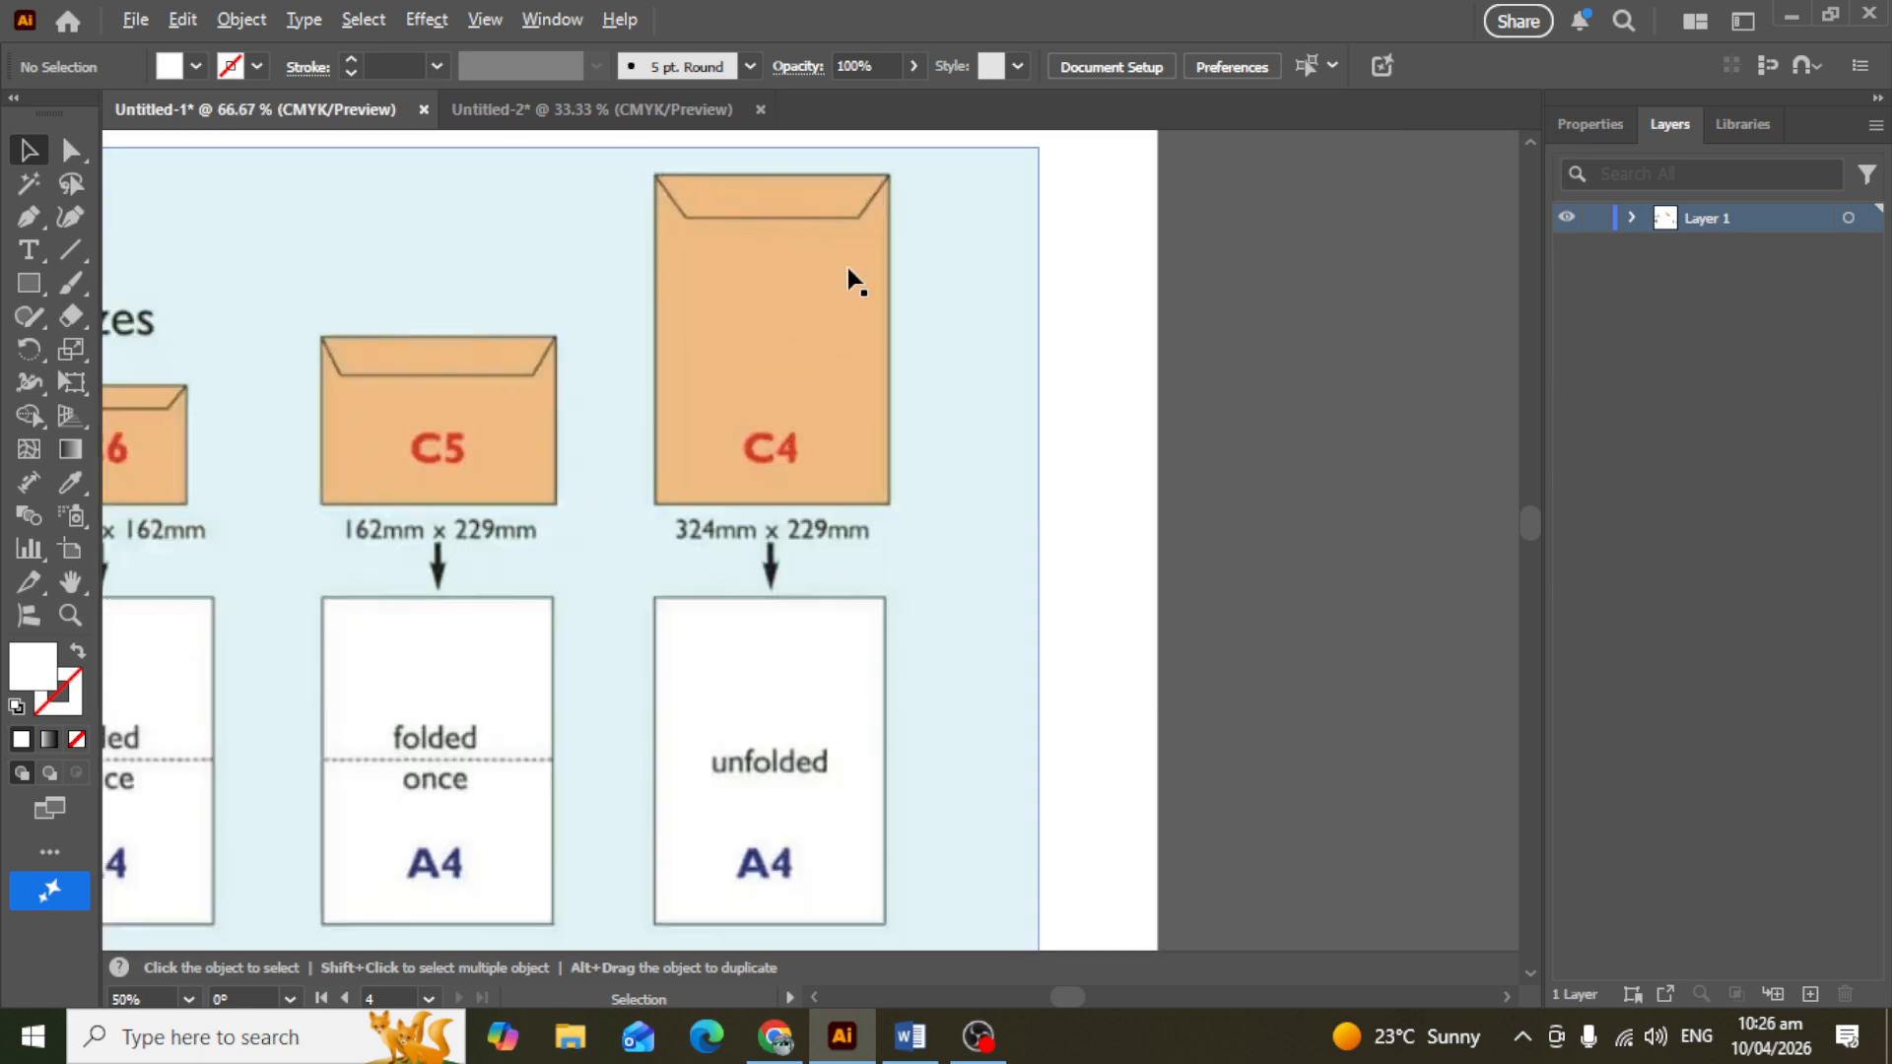